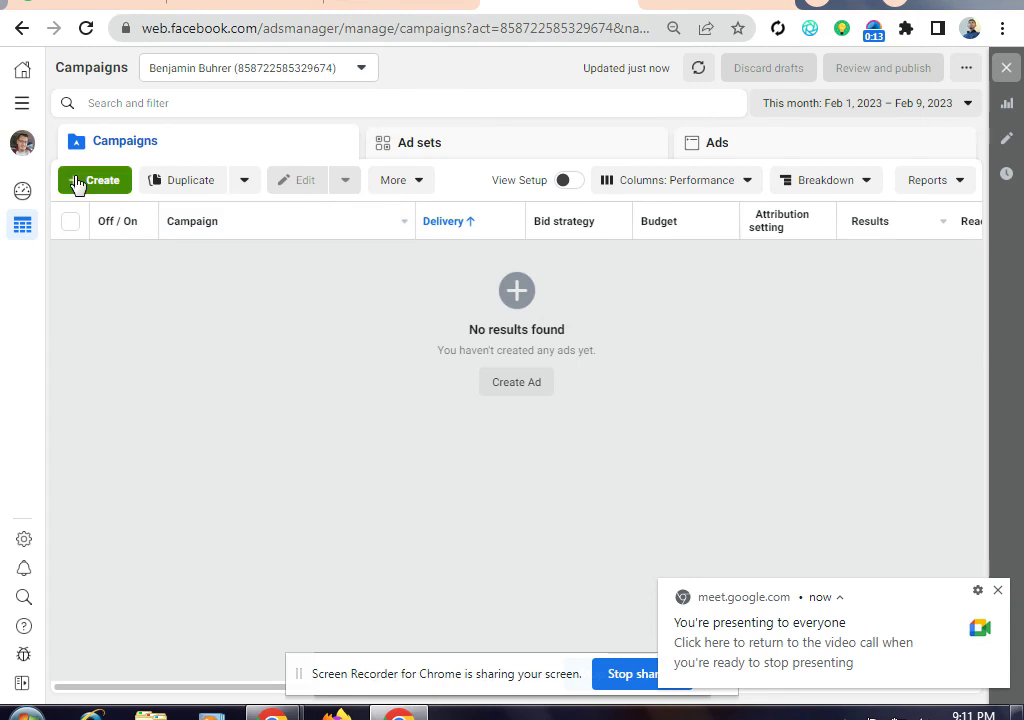
left_click(793, 643)
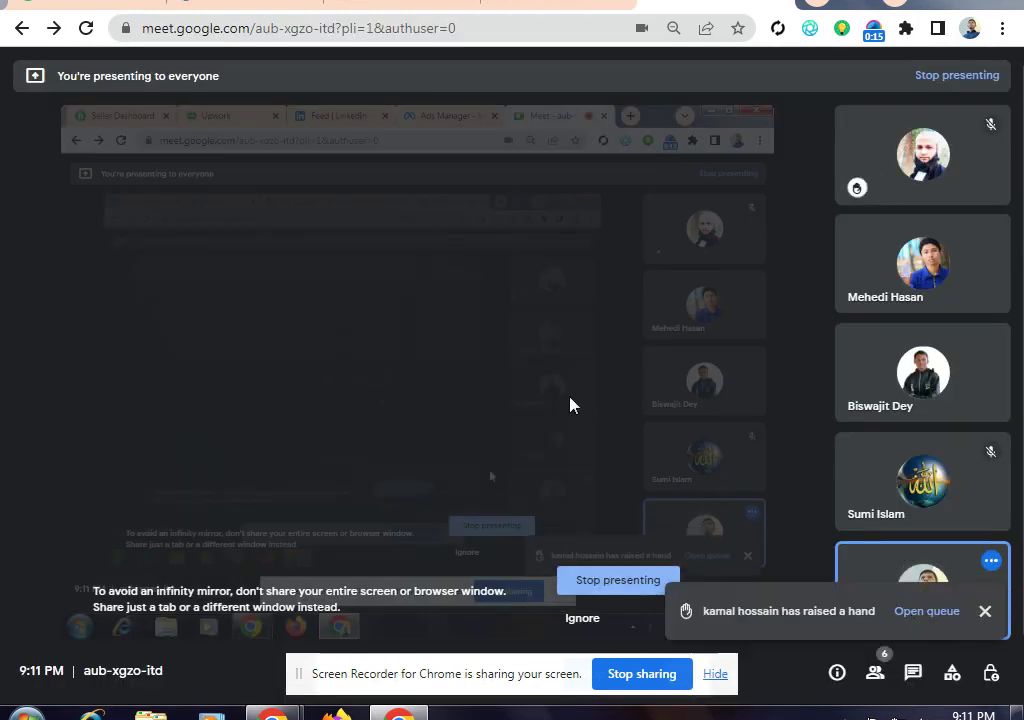
left_click(985, 611)
left_click(556, 4)
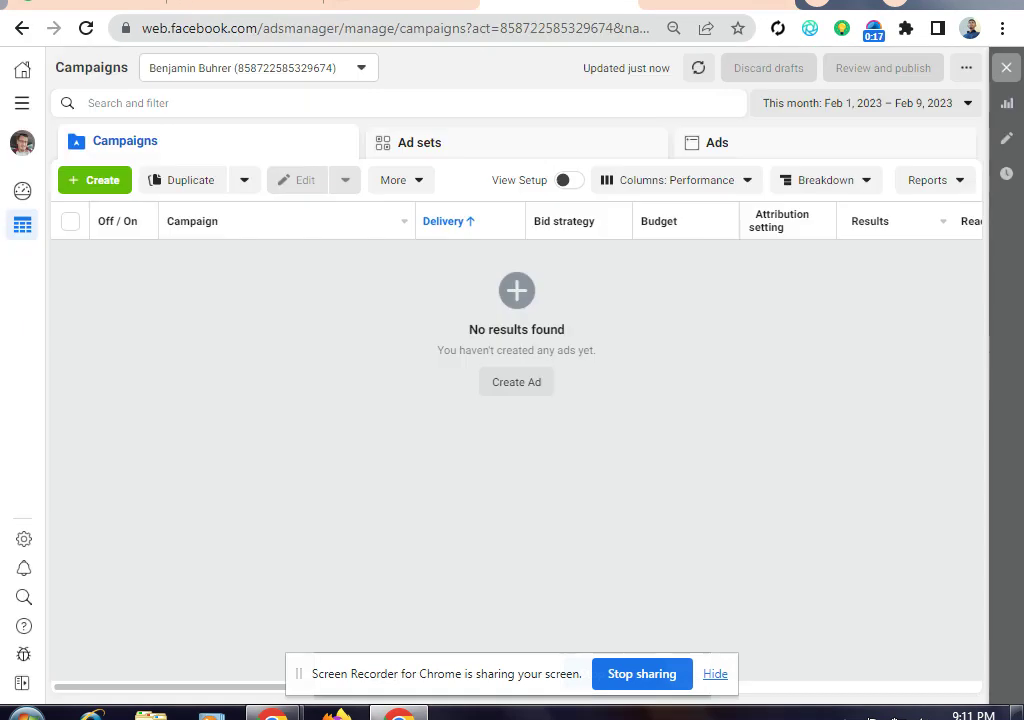
Create a new campaign with the Traffic objective.
left_click(84, 178)
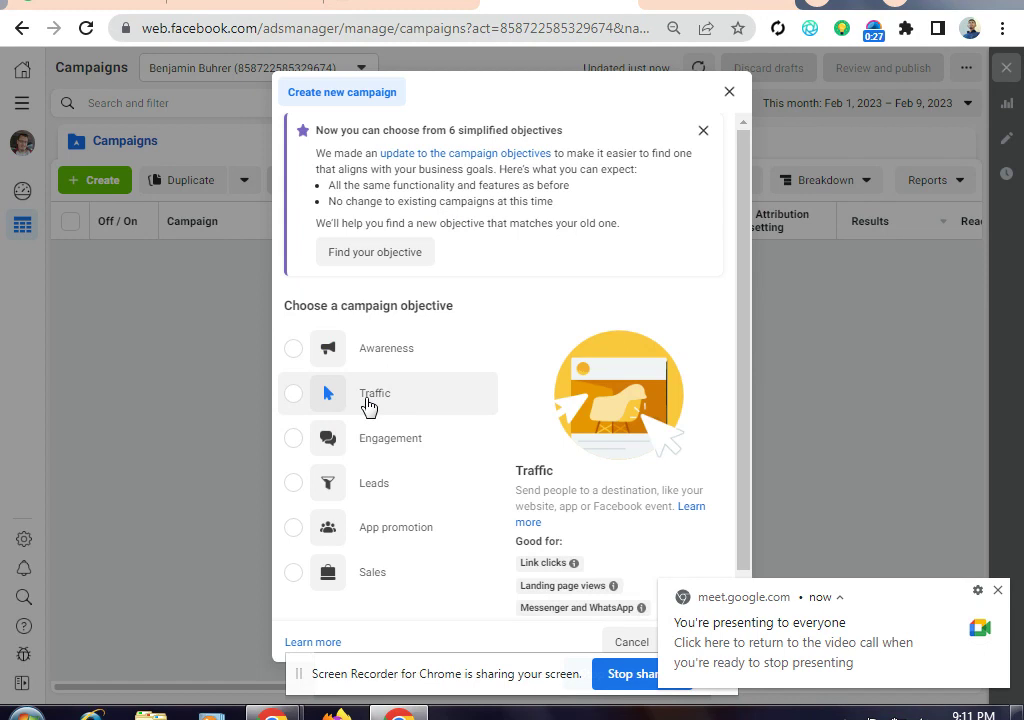
left_click(998, 592)
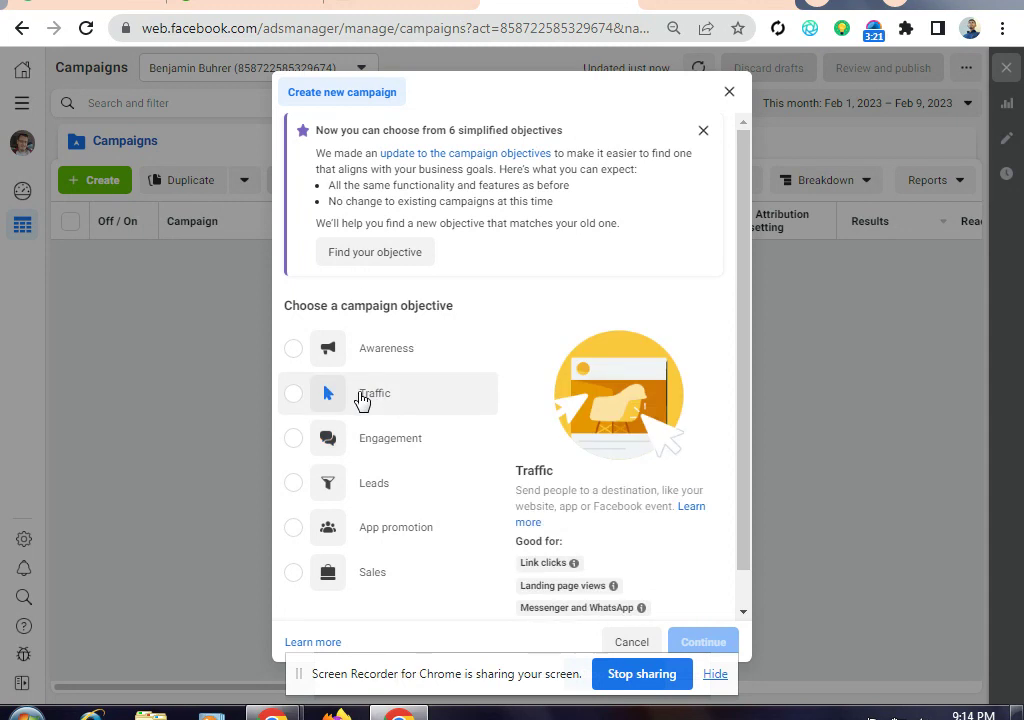
left_click(362, 400)
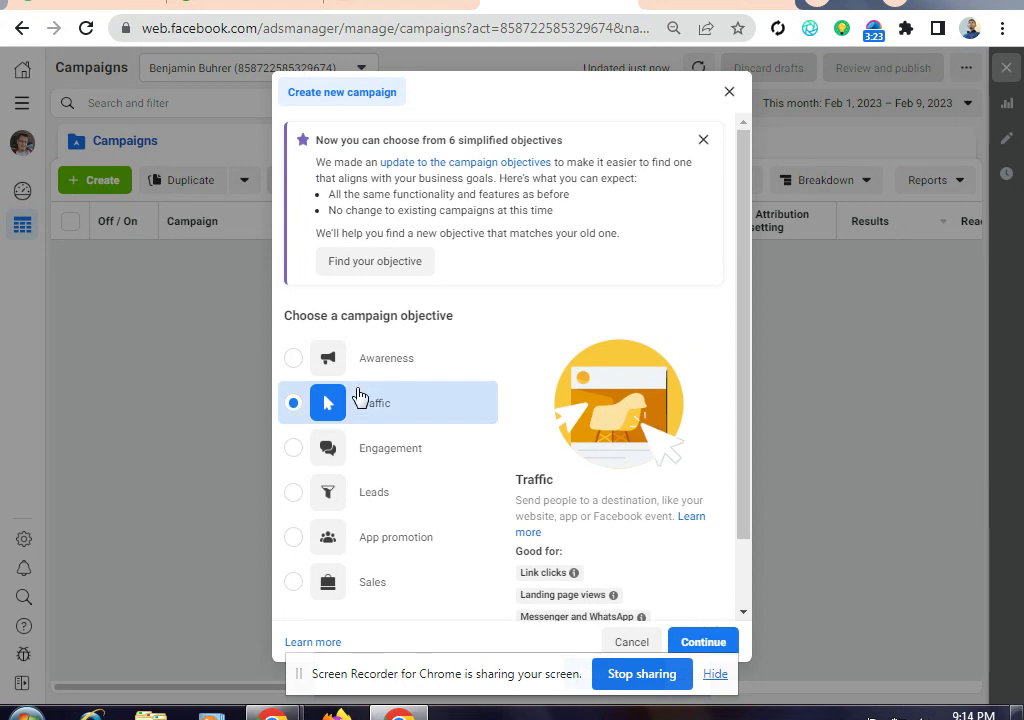
left_click(736, 643)
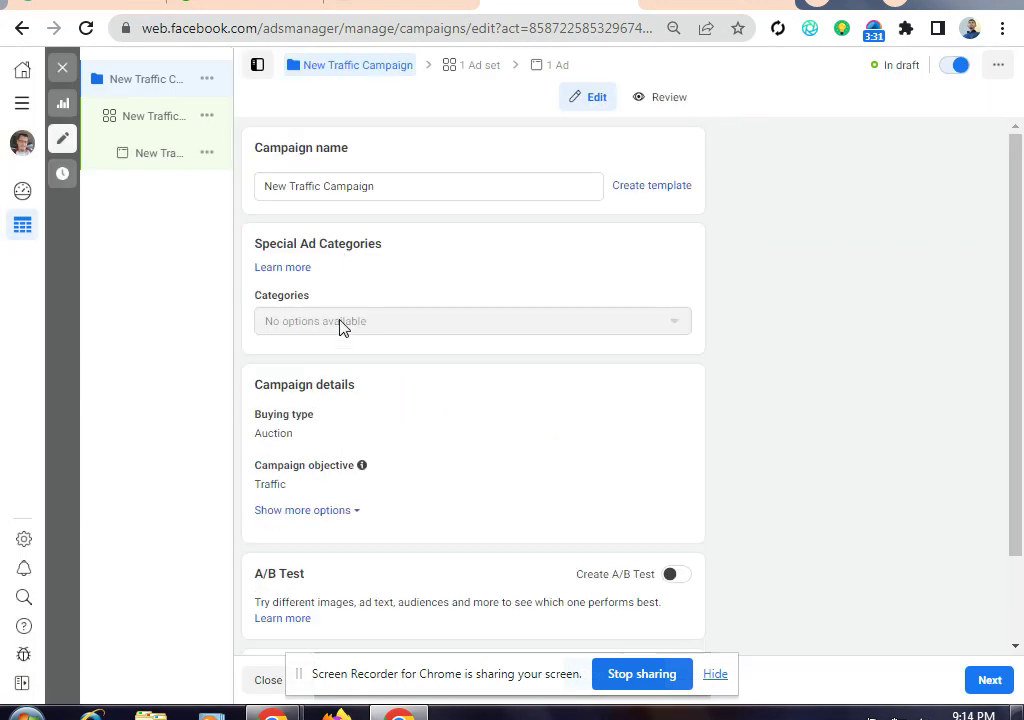
Rename the new campaign as "Traffic ads campaign".
left_click_drag(393, 187, 268, 216)
left_click(258, 218)
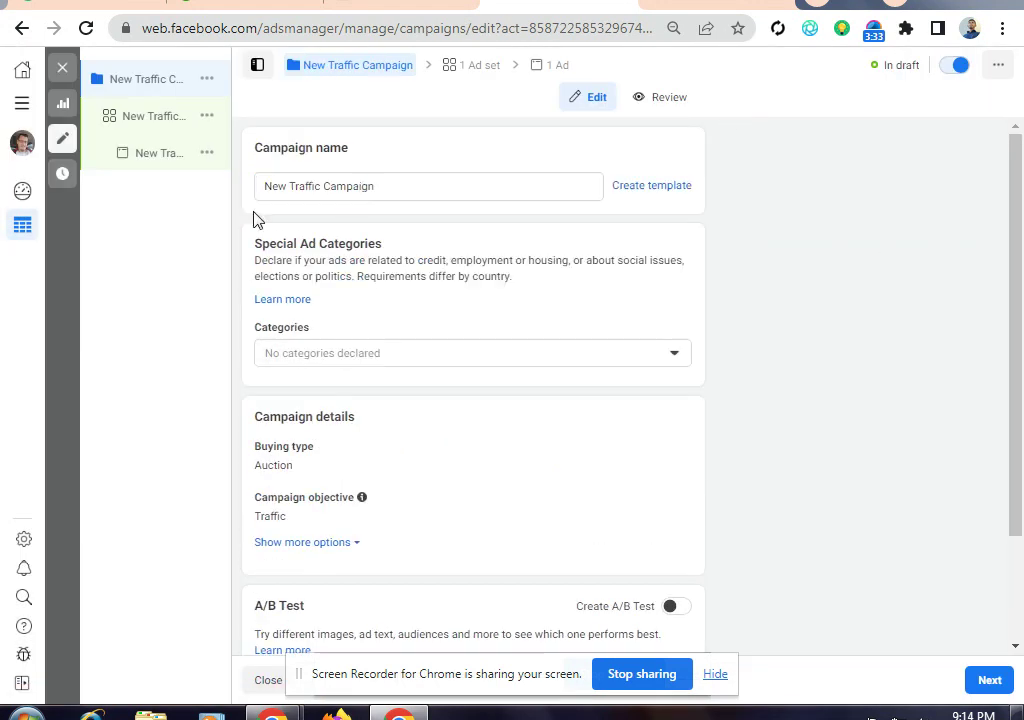
left_click_drag(380, 190, 243, 228)
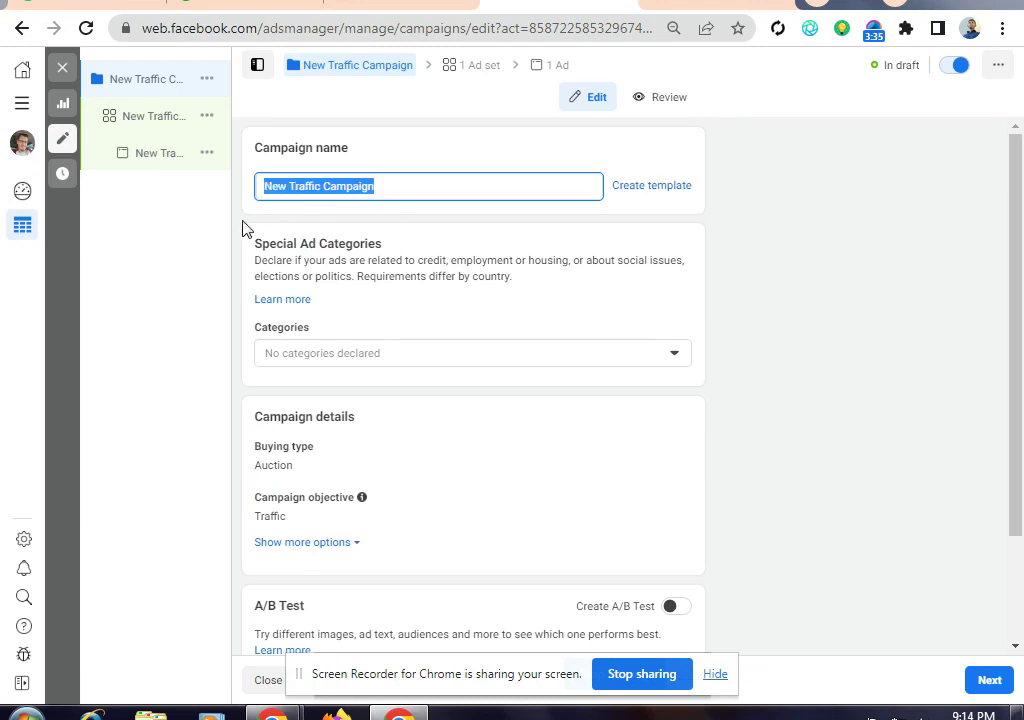
key("BackSpace")
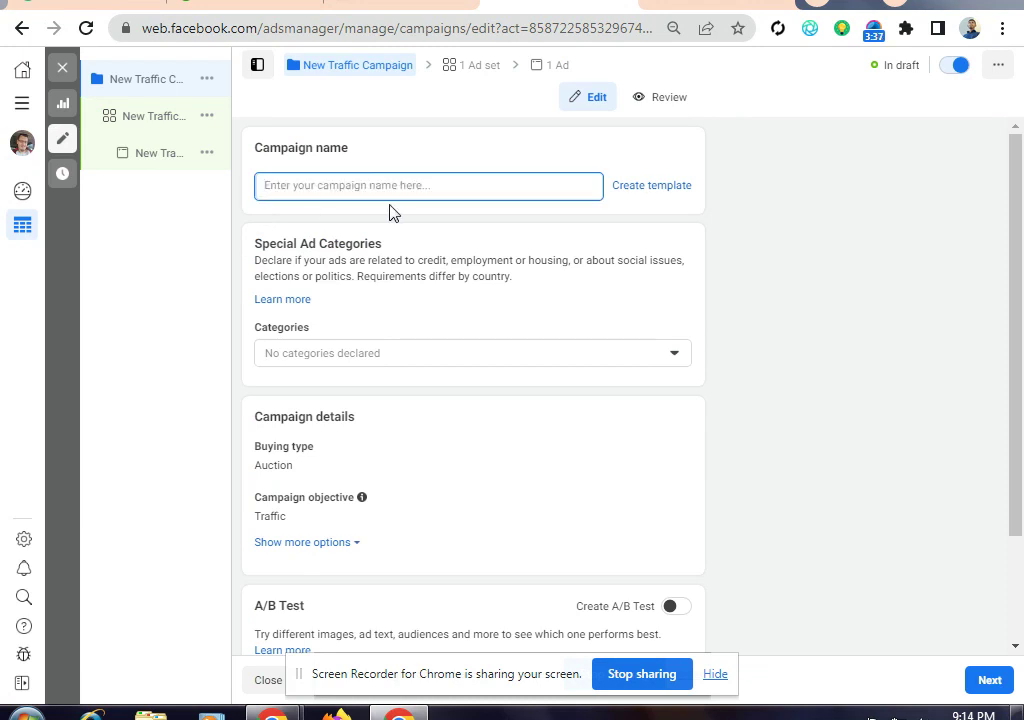
type("Traff")
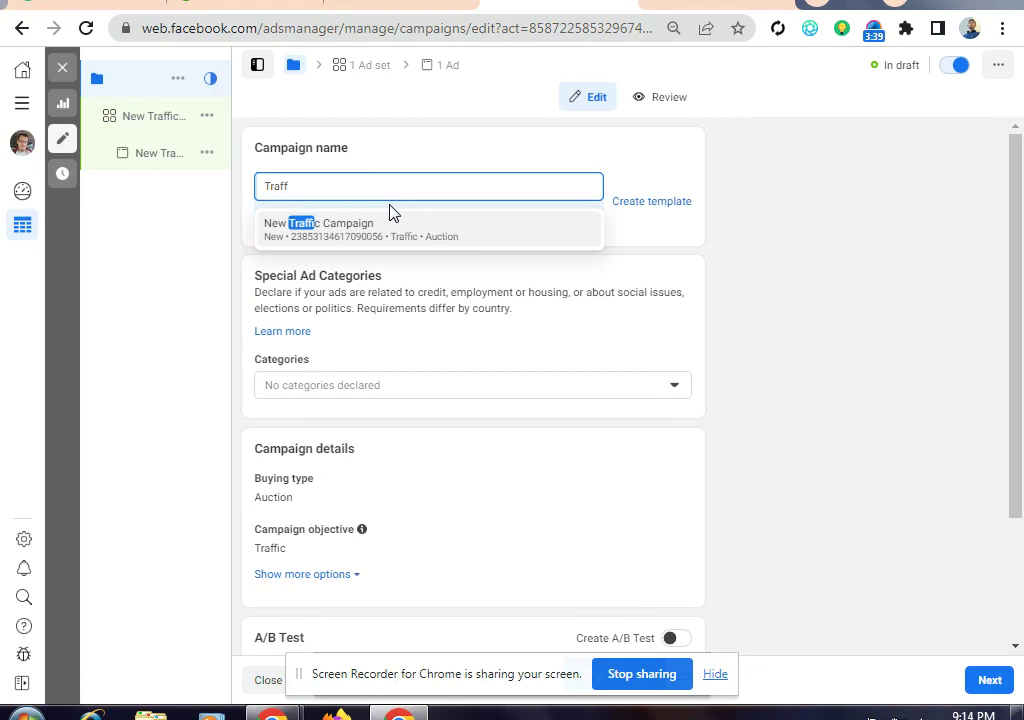
type("ic ads campaign")
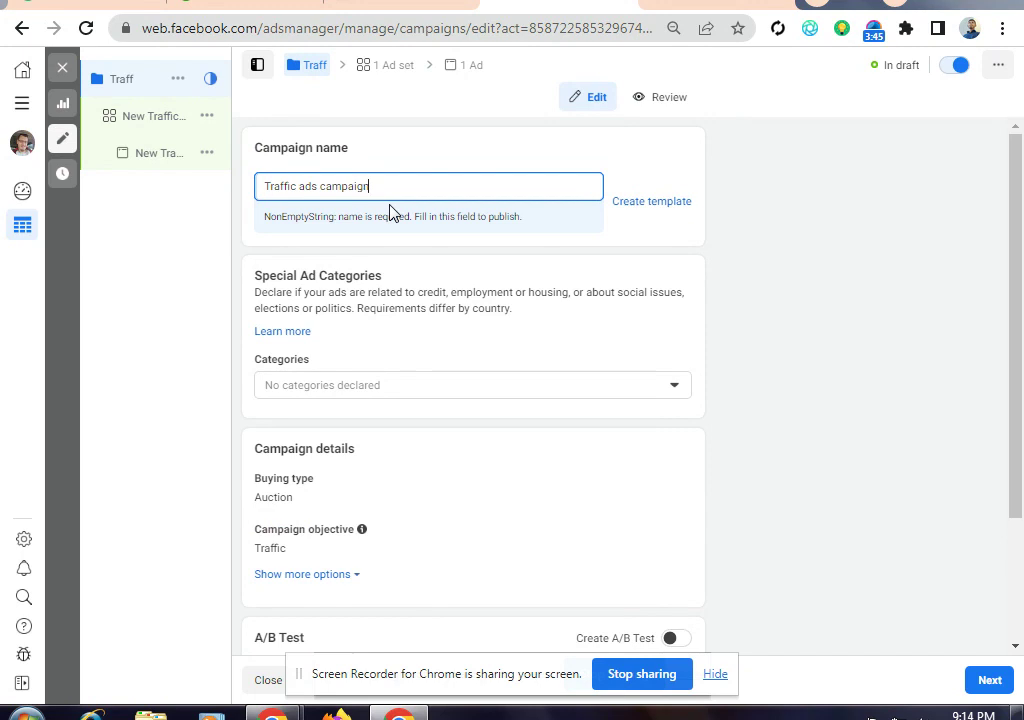
Copy the full campaign name from its name field.
scroll(420, 280, "down", 2)
scroll(420, 330, "up", 1)
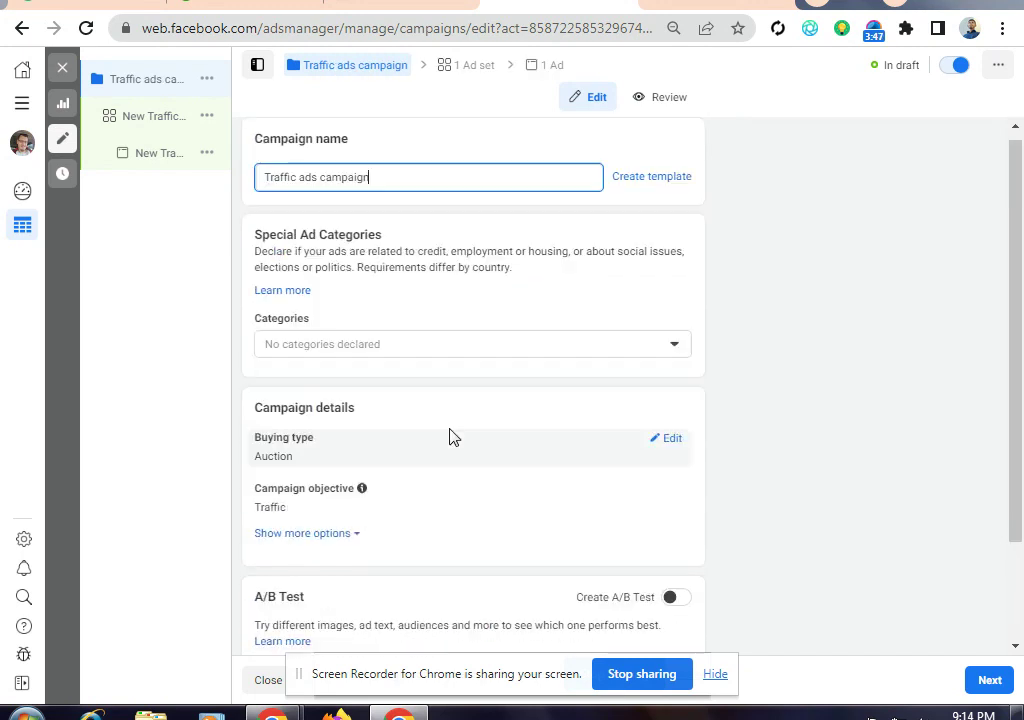
scroll(445, 420, "up", 1)
left_click_drag(372, 186, 226, 208)
key("ctrl+c")
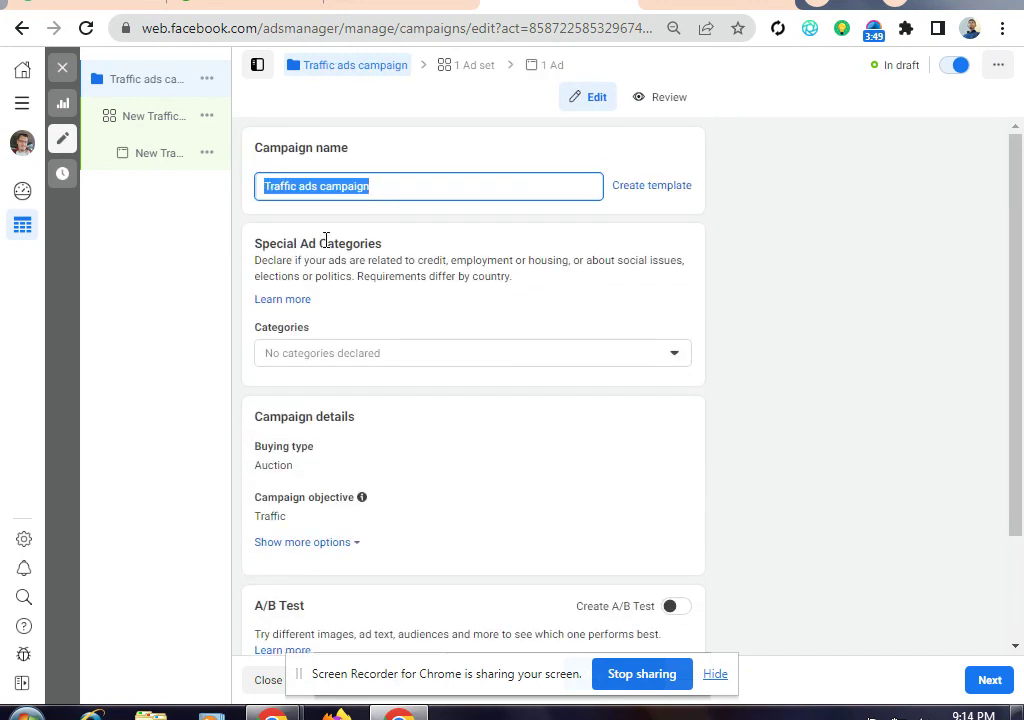
left_click(770, 245)
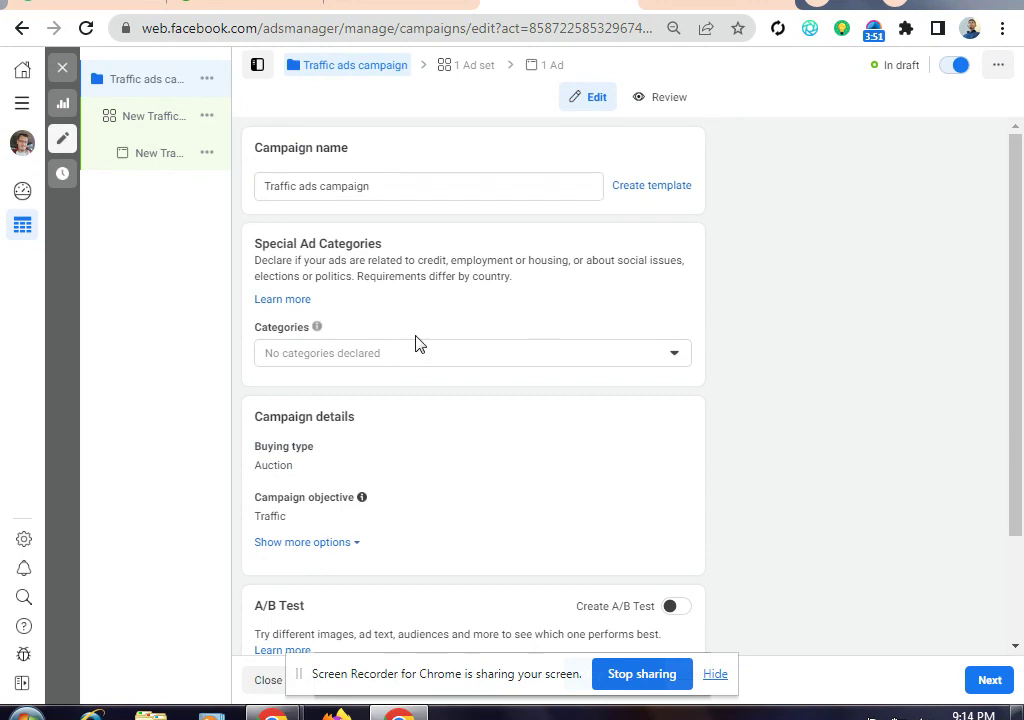
Review the campaign's category, details, A/B test and budget settings without editing them, and proceed to the ad set.
scroll(450, 471, "down", 2)
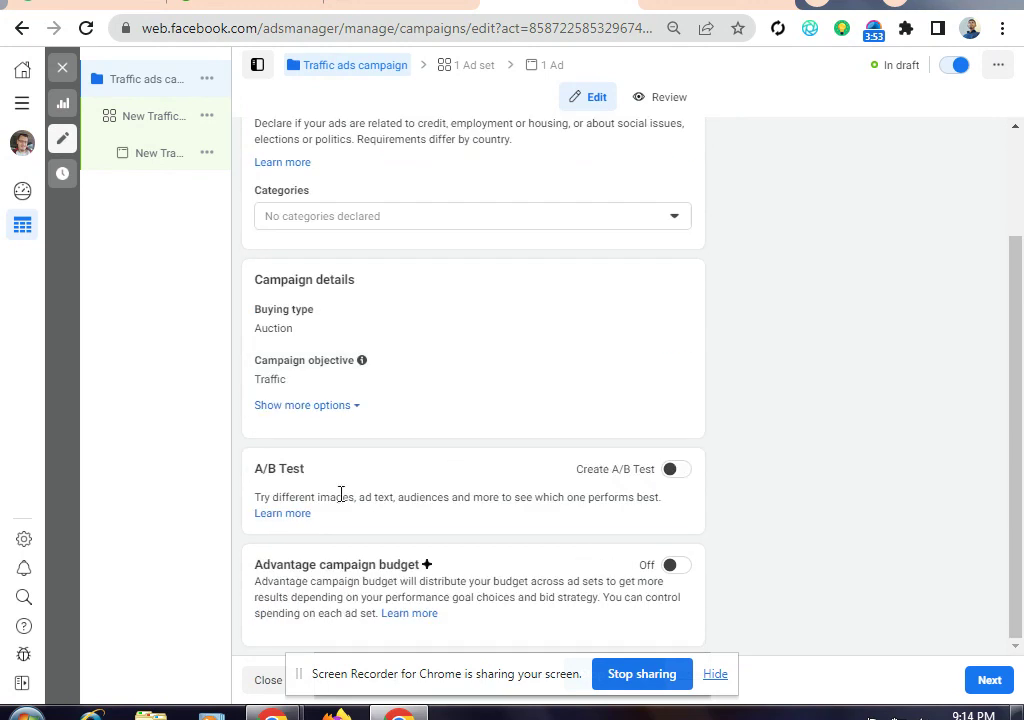
scroll(462, 327, "up", 2)
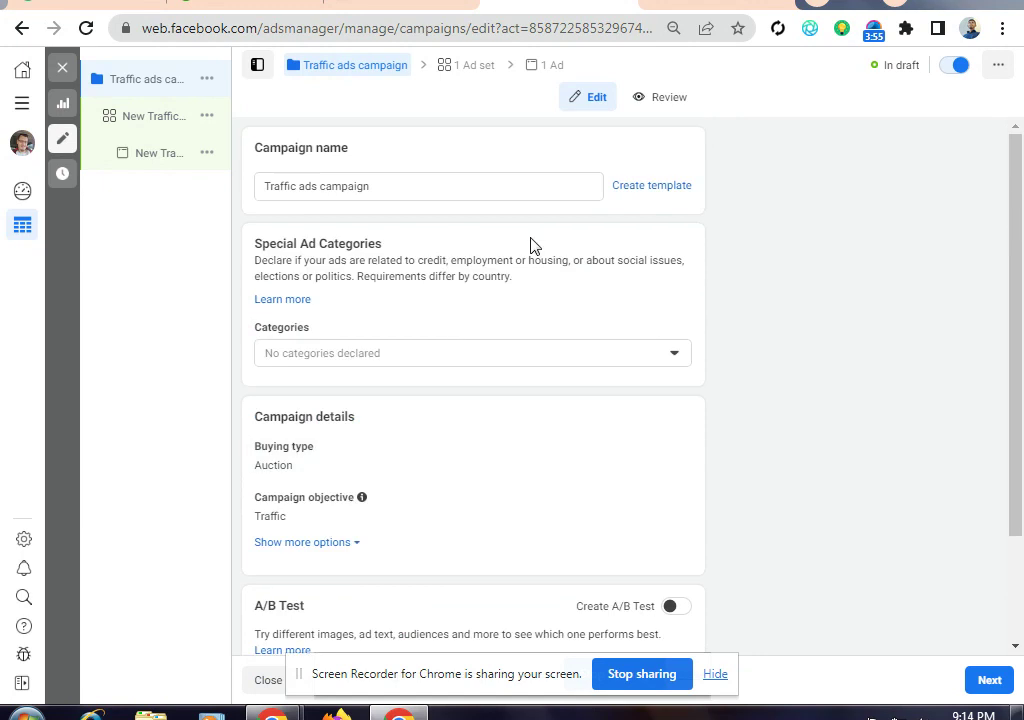
scroll(487, 322, "down", 2)
scroll(281, 373, "up", 2)
left_click(985, 688)
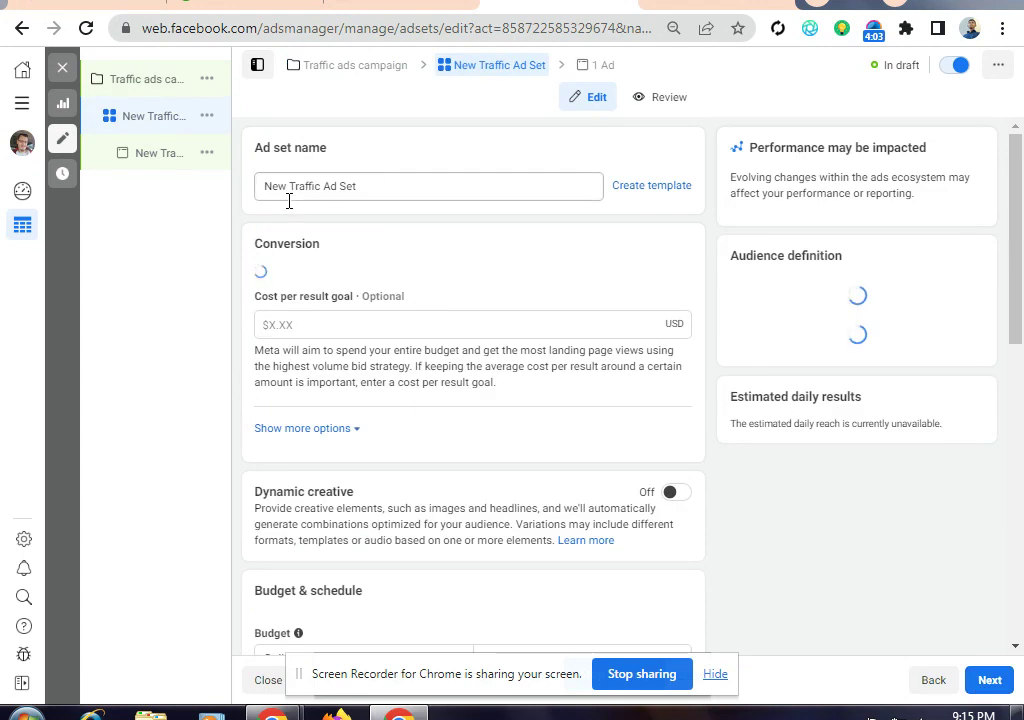
Replace the ad set name with the copied text "Traffic ads campaign".
left_click_drag(289, 188, 357, 188)
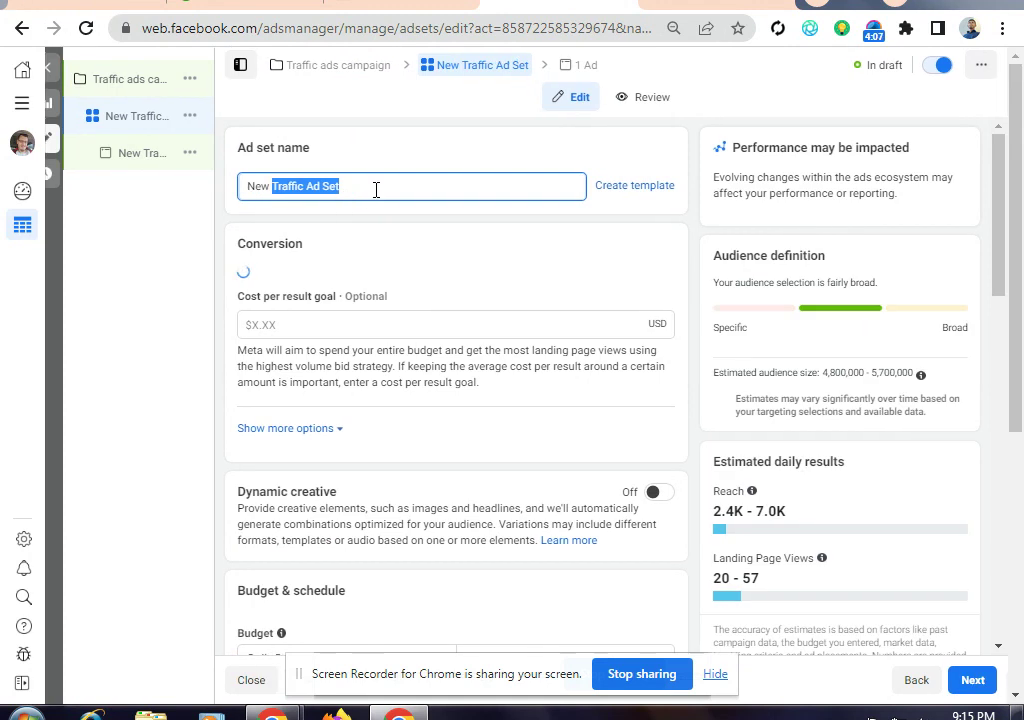
key("BackSpace")
key("BackSpace")
key("BackSpace")
key("BackSpace")
key("BackSpace")
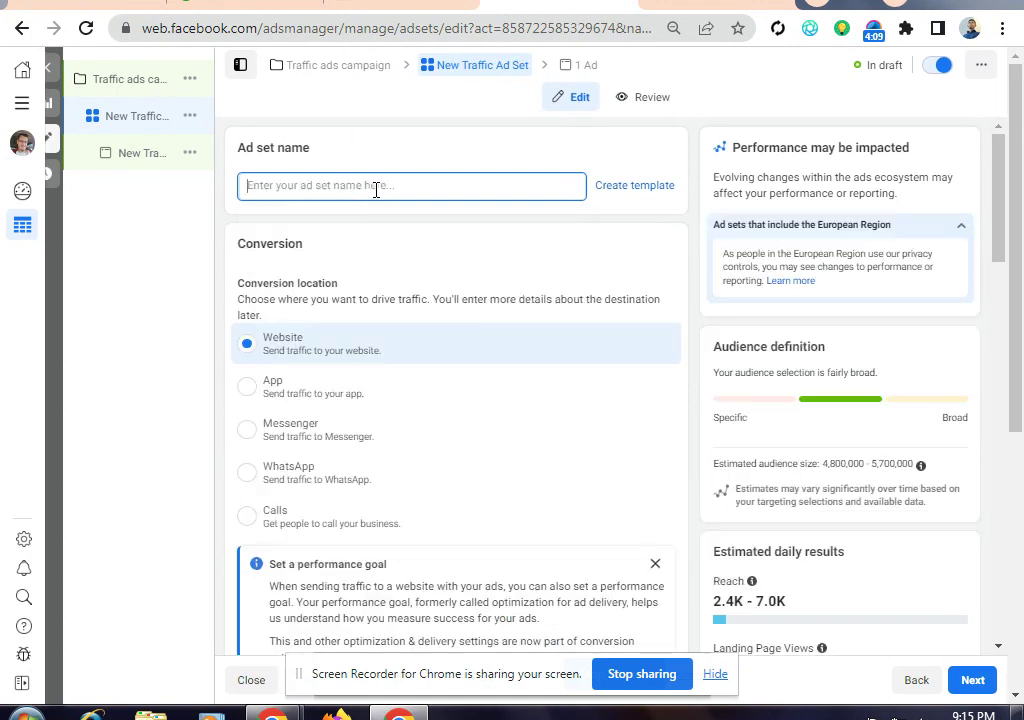
key("ctrl+v")
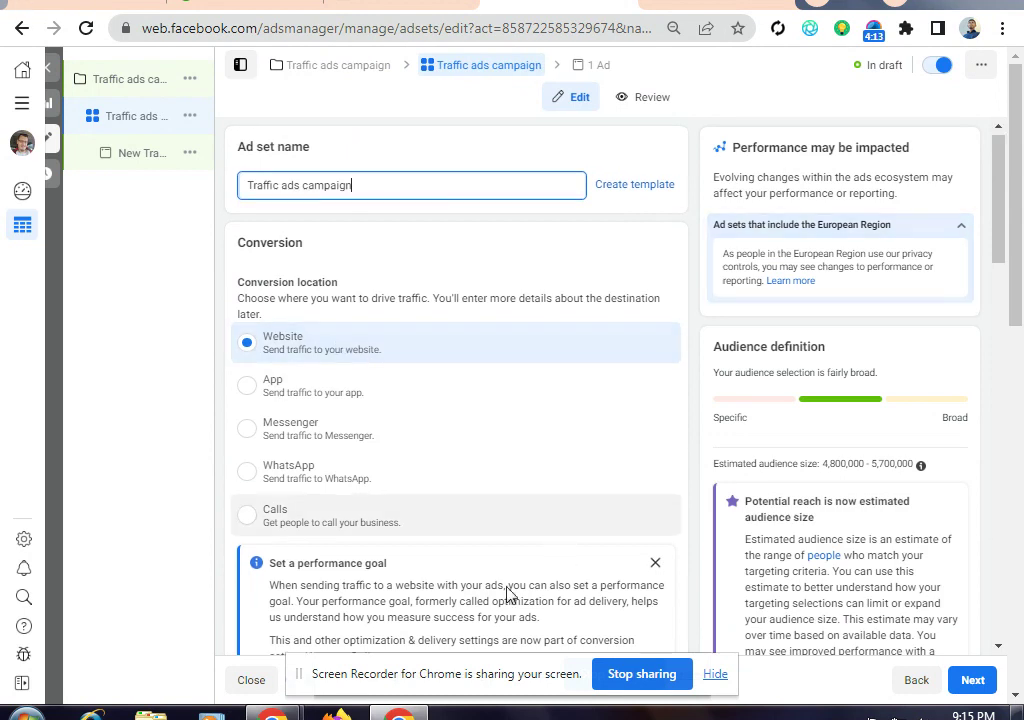
Dismiss the performance goal notice and help tip, and choose "Maximize number of landing page views" as the performance goal.
scroll(645, 567, "down", 1)
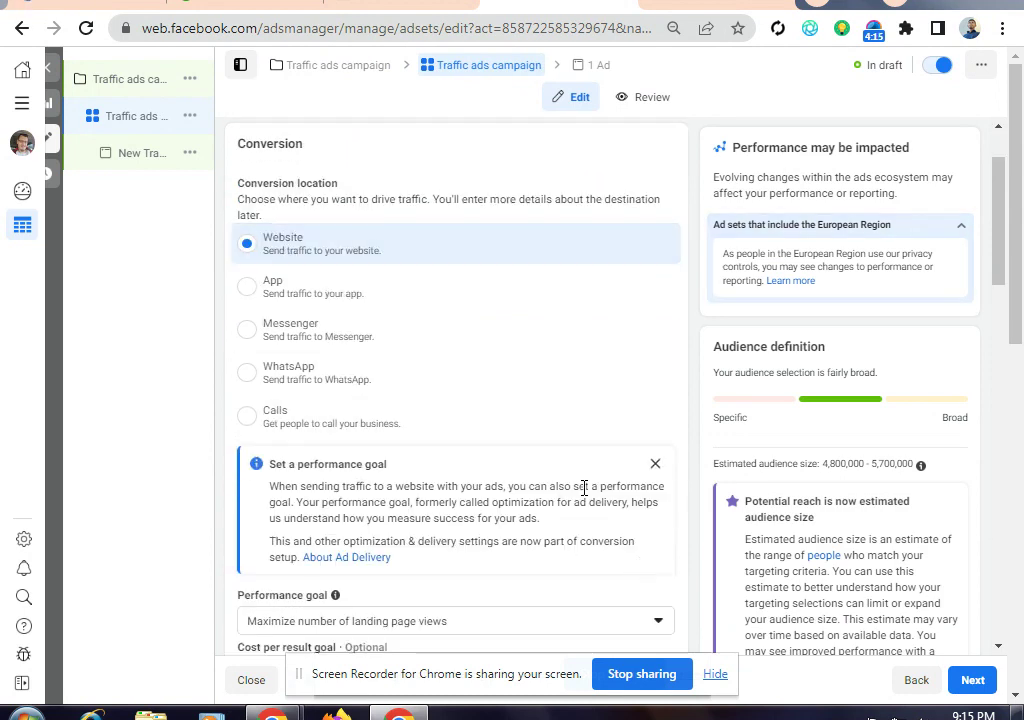
left_click(655, 464)
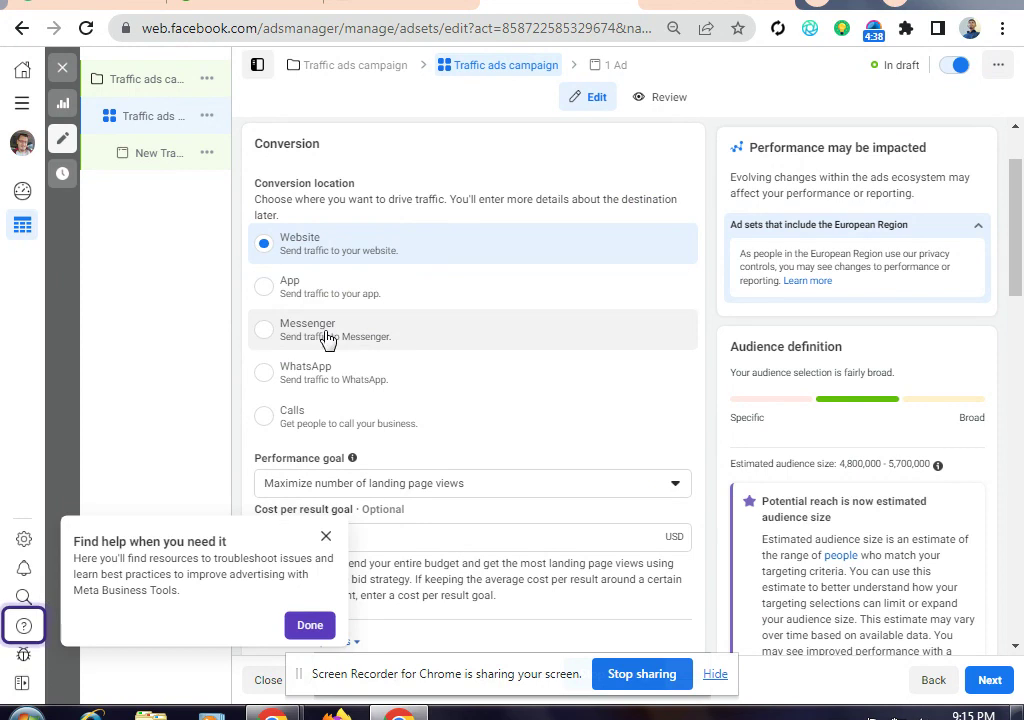
left_click(325, 536)
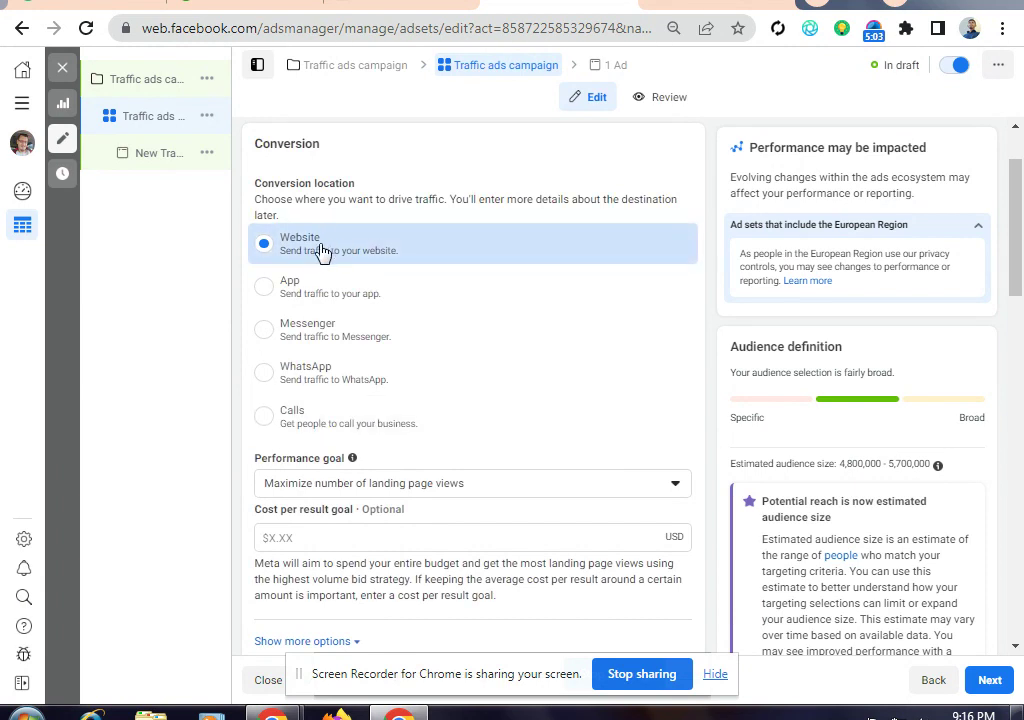
scroll(321, 252, "down", 2)
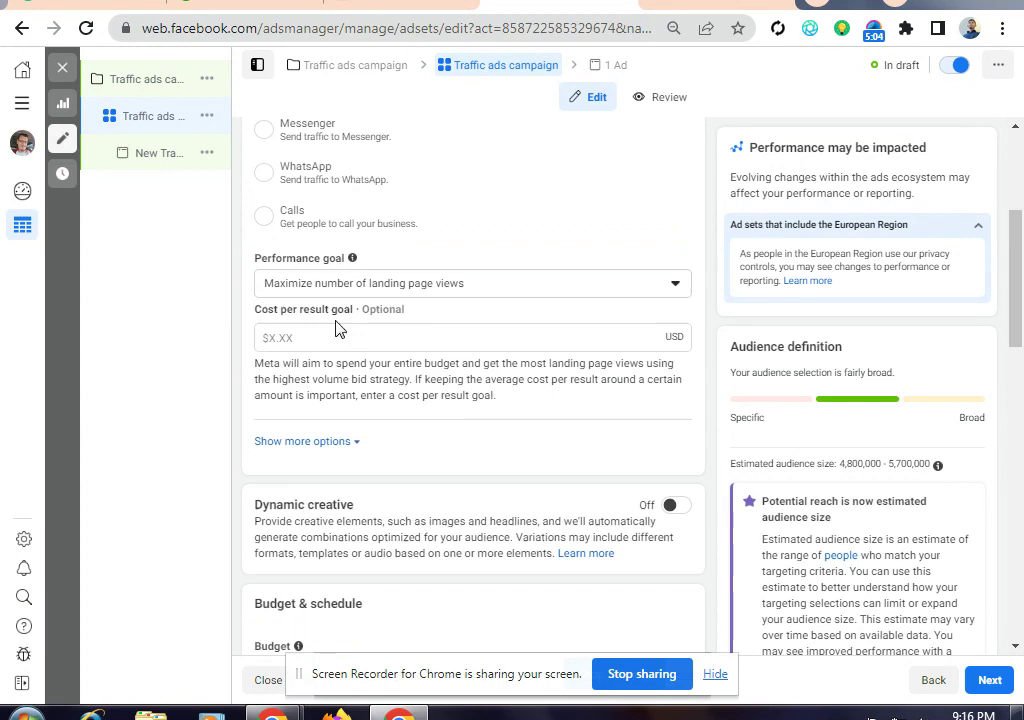
left_click(500, 290)
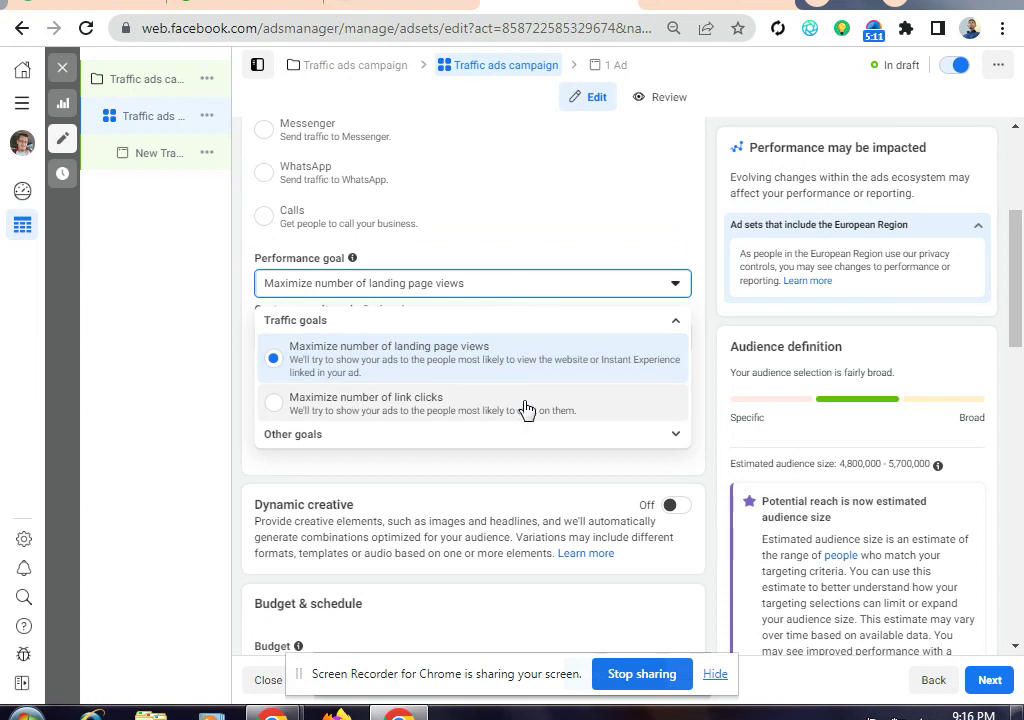
left_click(411, 354)
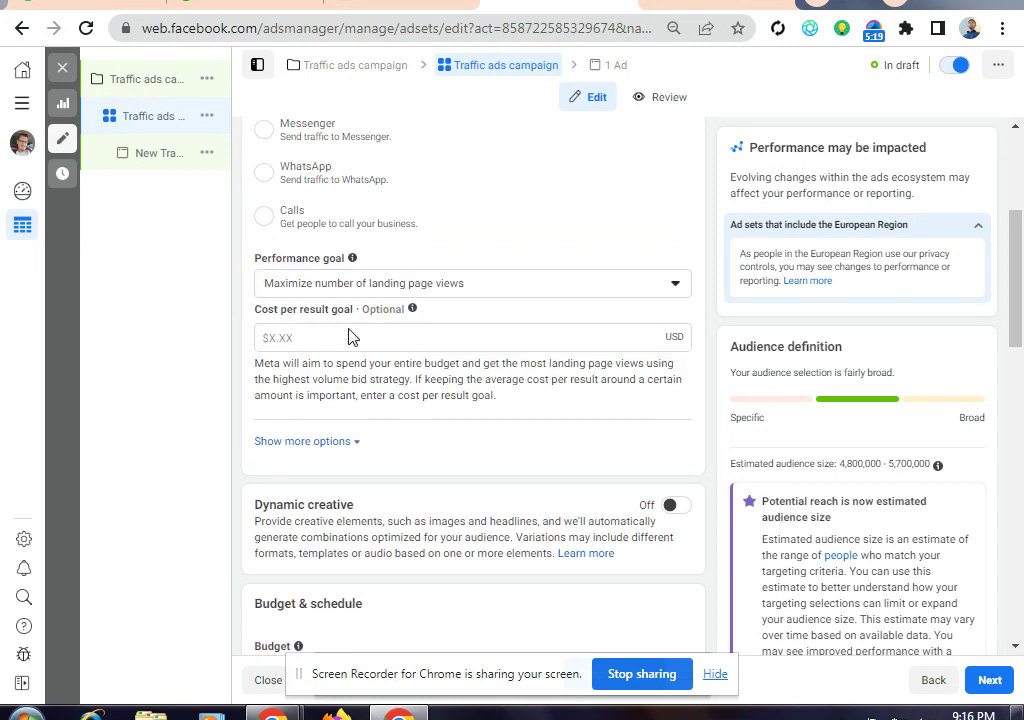
Examine the optional cost per result goal and the additional charging and delivery type options of the conversion section.
left_click(321, 338)
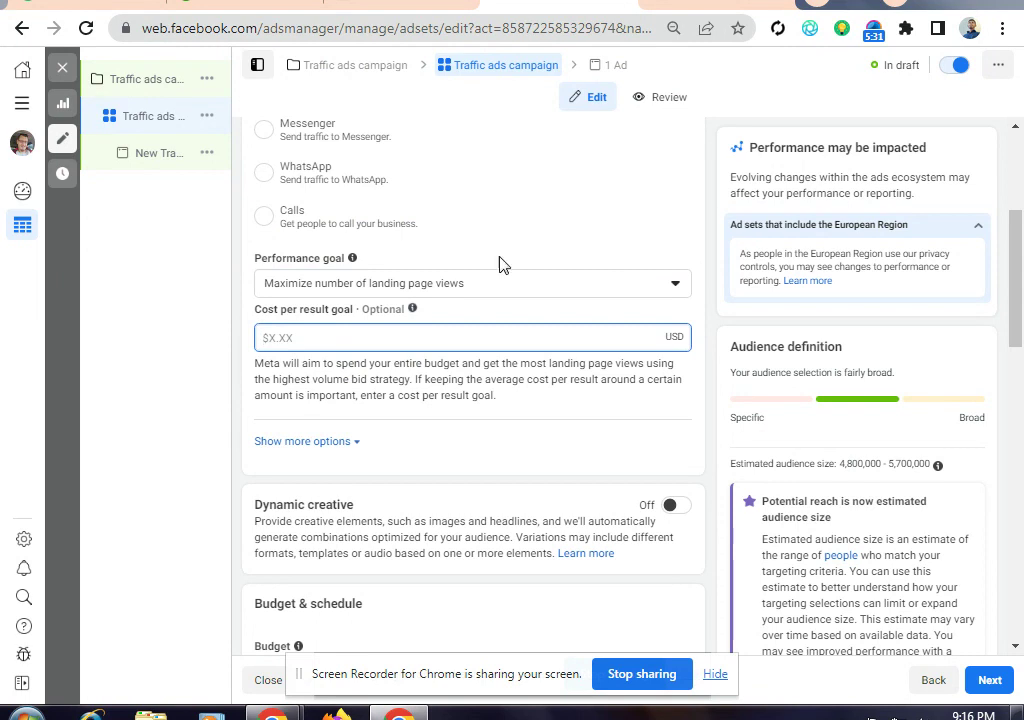
mouse_move(160, 322)
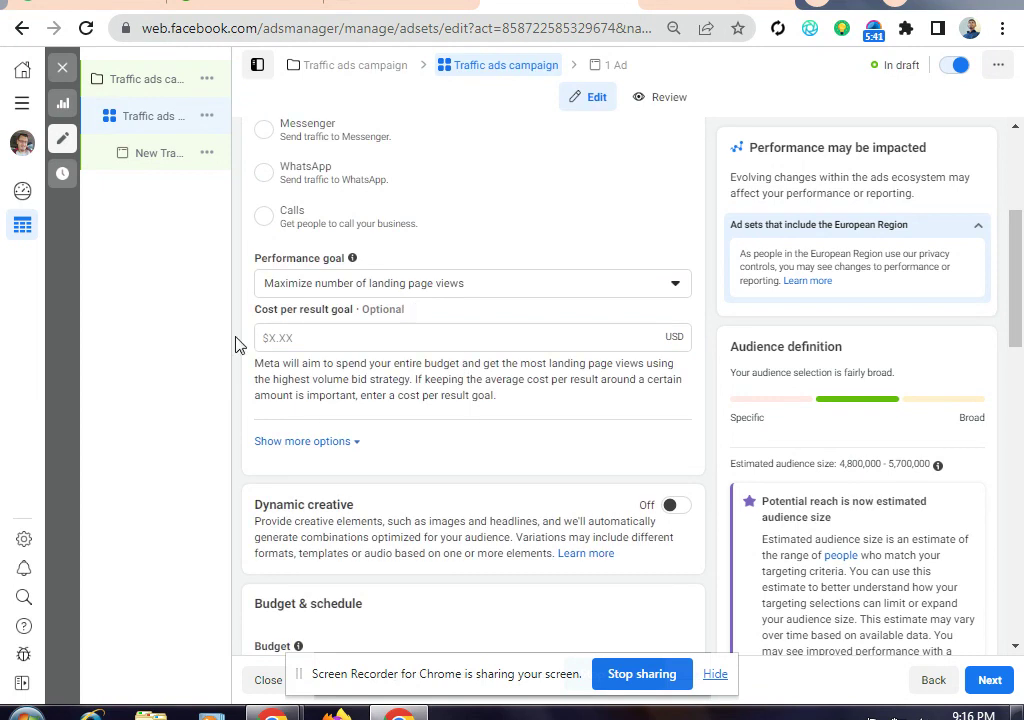
mouse_move(233, 338)
scroll(470, 388, "down", 1)
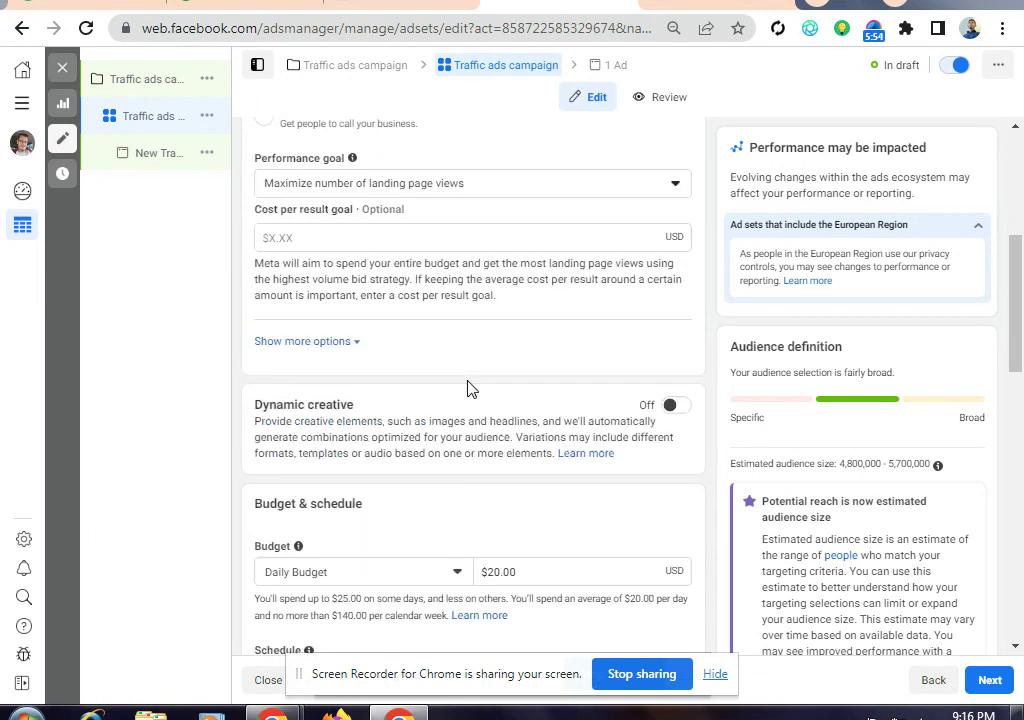
left_click(329, 342)
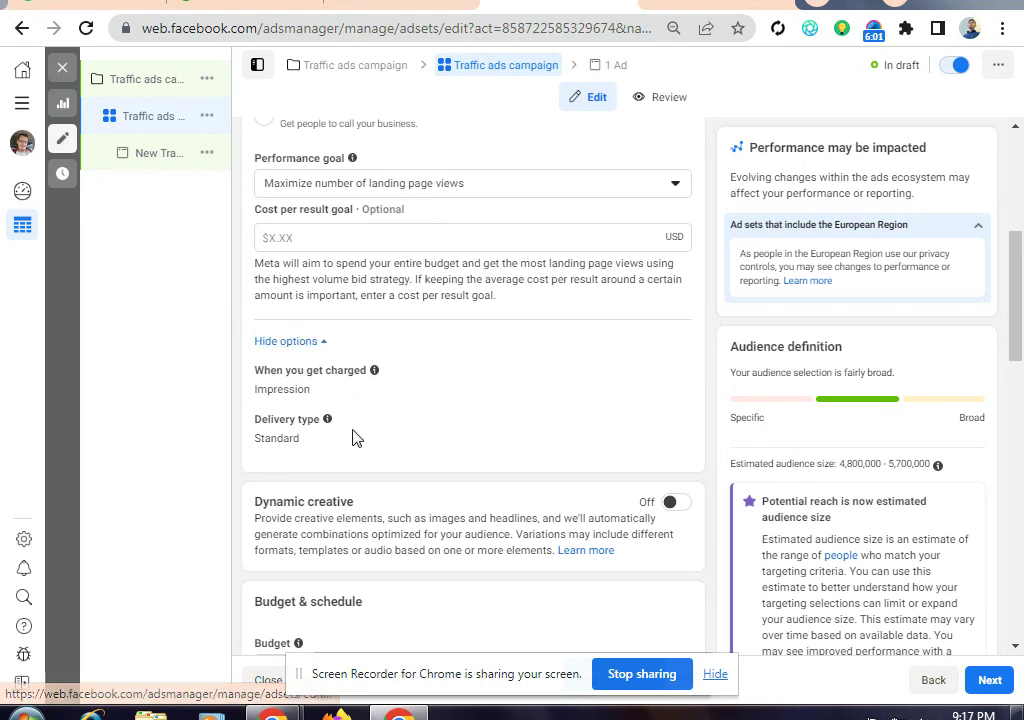
left_click(290, 343)
Set the ad set's daily budget to $10.00.
scroll(400, 359, "down", 2)
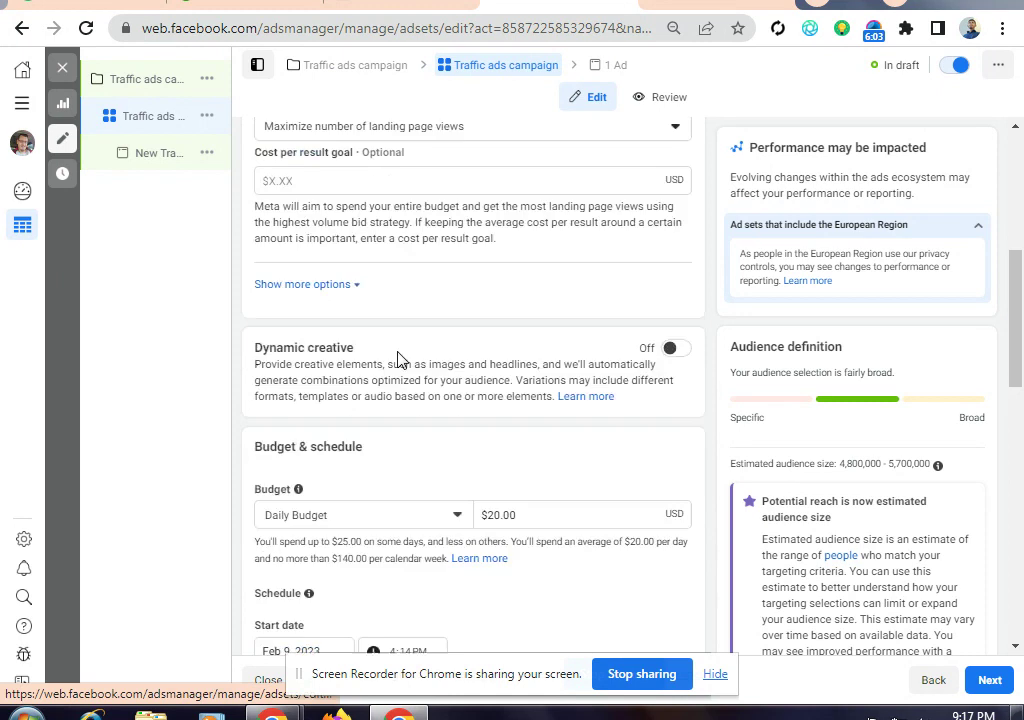
scroll(617, 366, "down", 1)
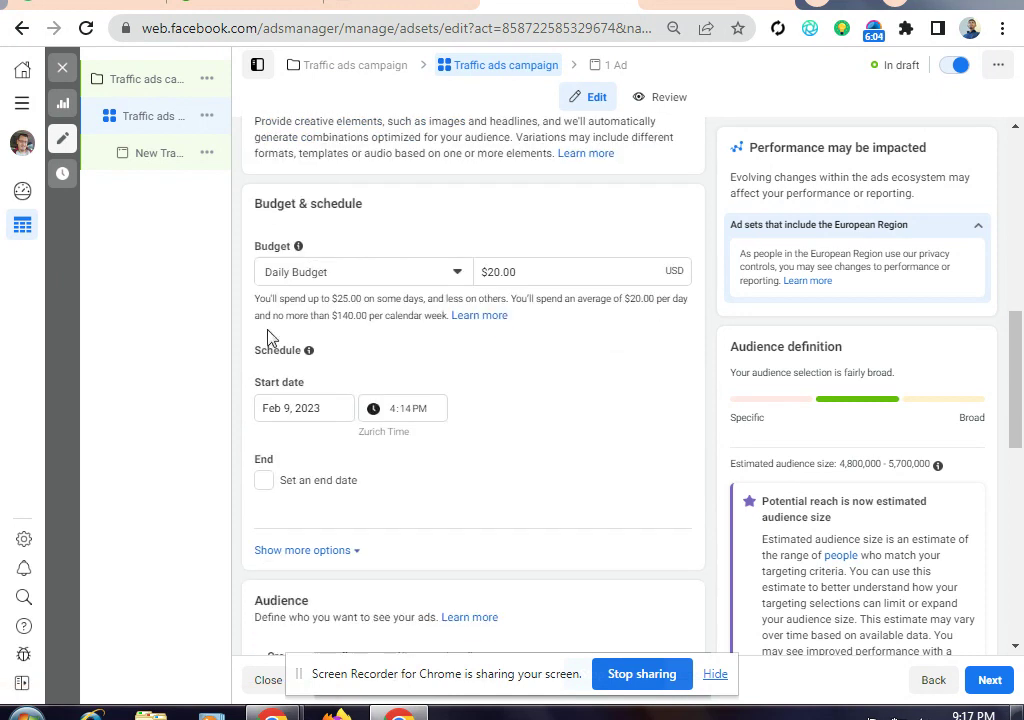
left_click(497, 271)
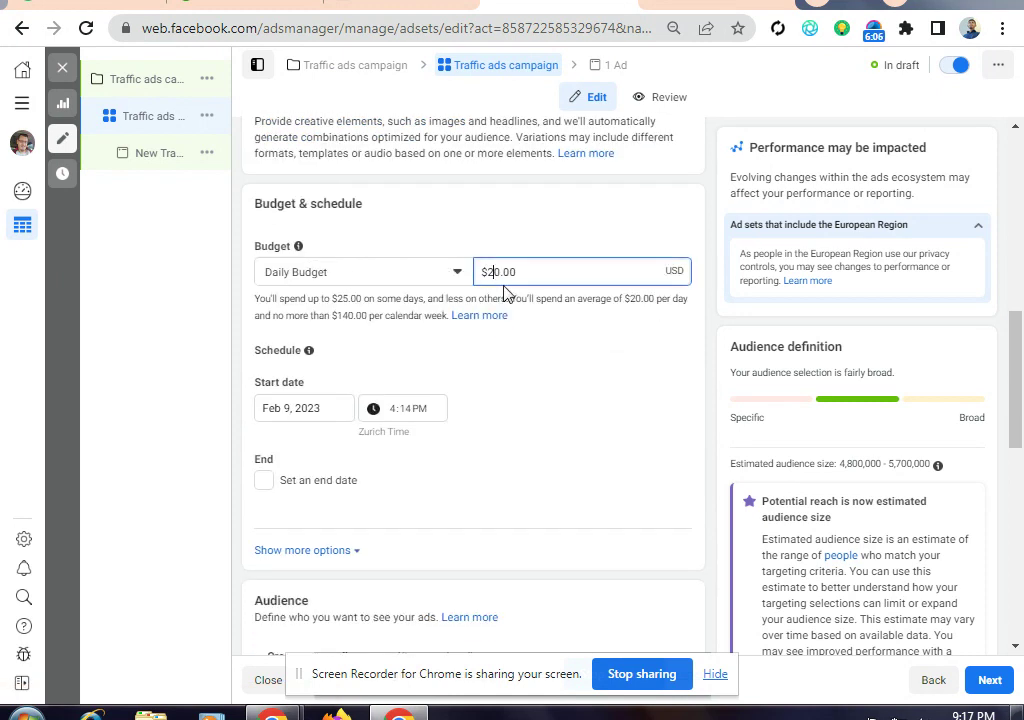
key("BackSpace")
type("1")
left_click(340, 410)
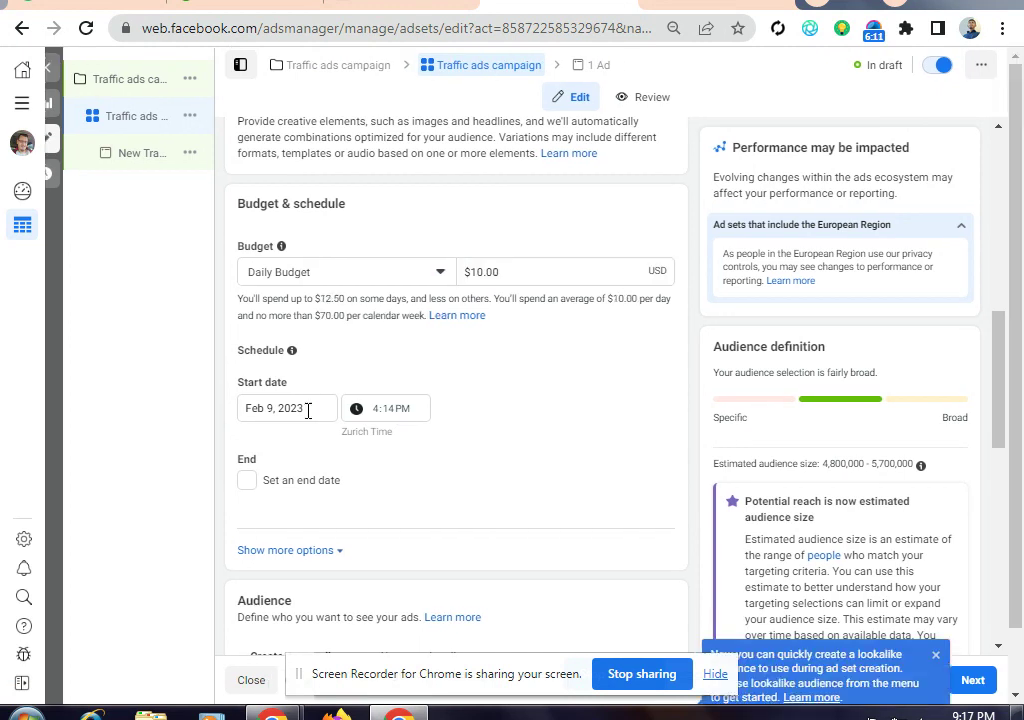
scroll(641, 481, "down", 1)
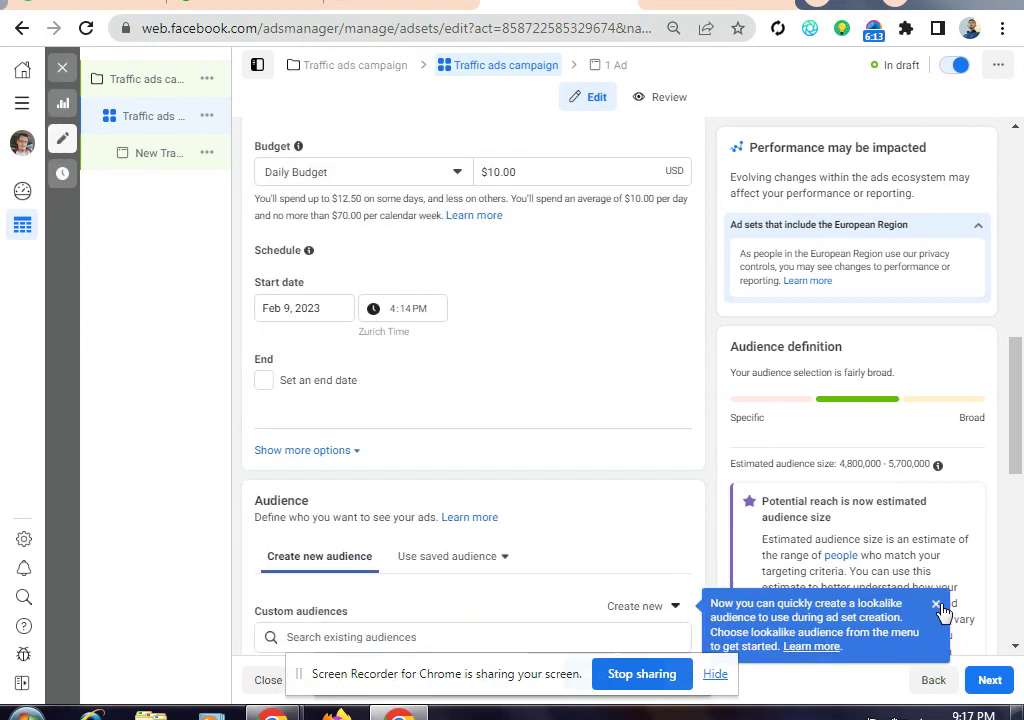
Dismiss the lookalike audience tip and set the ad set's start time to 10:00 PM.
left_click(937, 608)
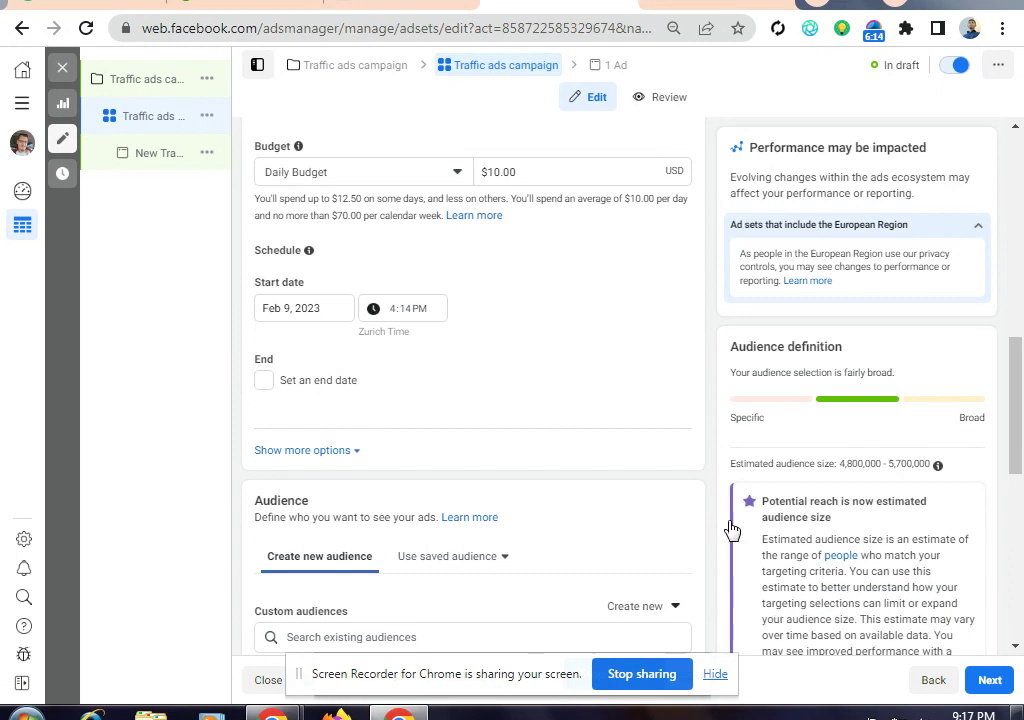
left_click(411, 310)
key("Left")
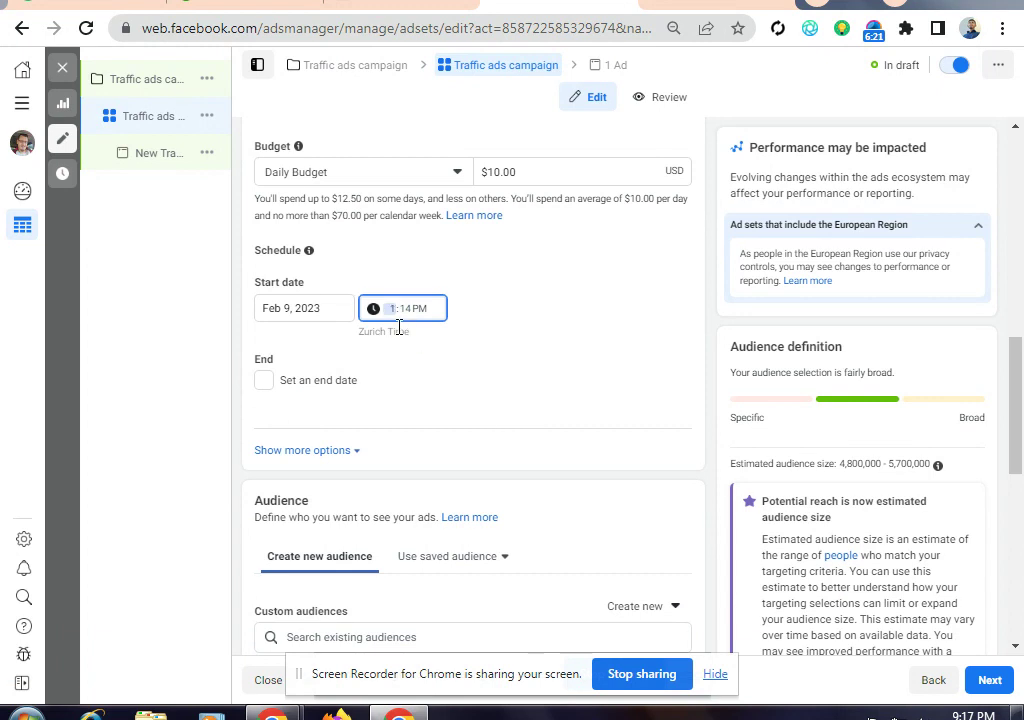
left_click(406, 310)
left_click(280, 398)
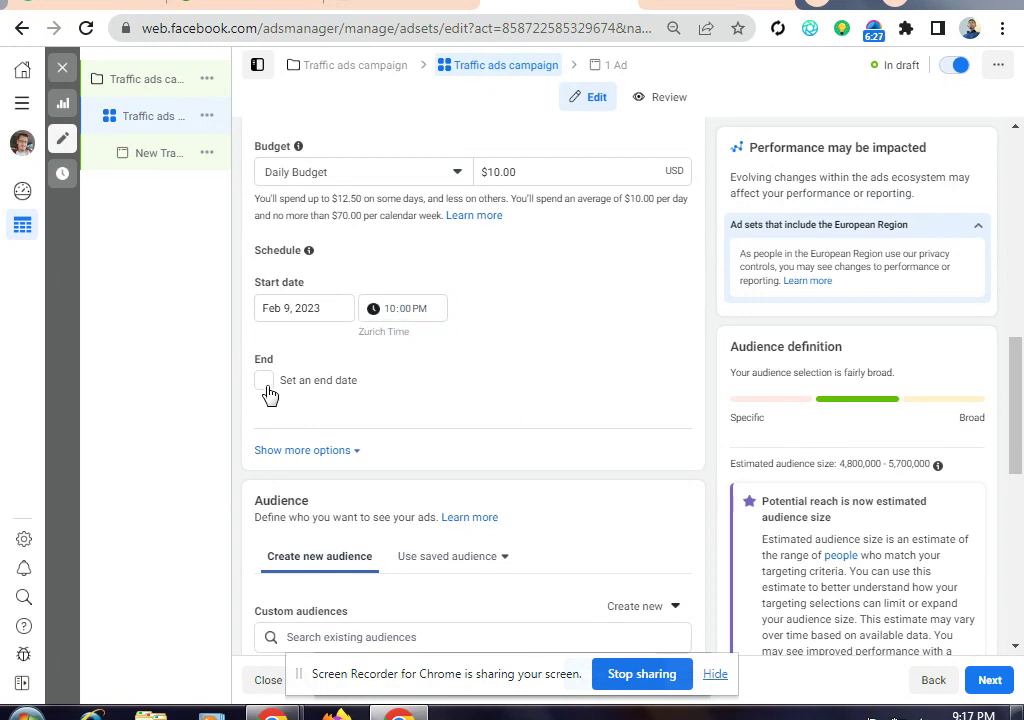
Enable an end date for the ad set's schedule and set it to February 16, 2023.
left_click(265, 385)
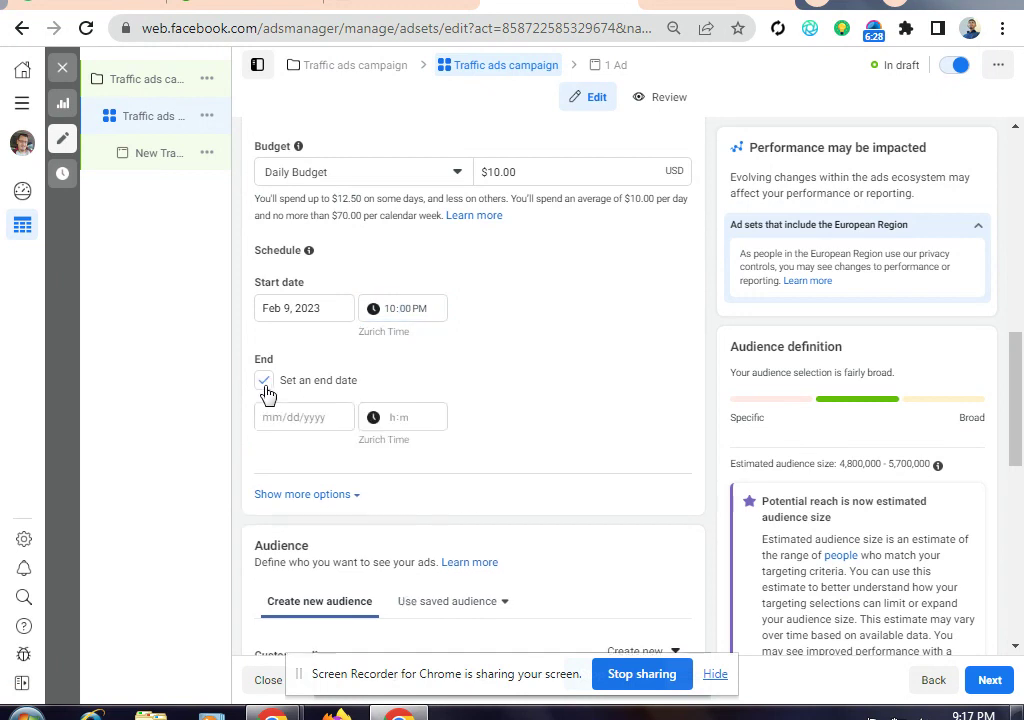
left_click(311, 415)
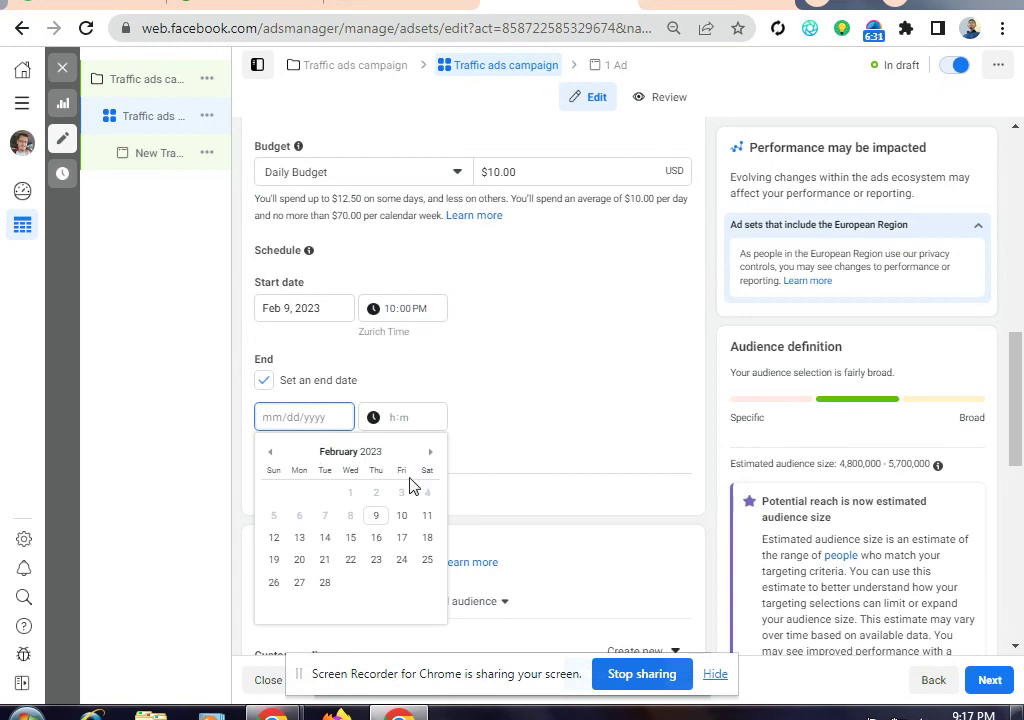
left_click(376, 540)
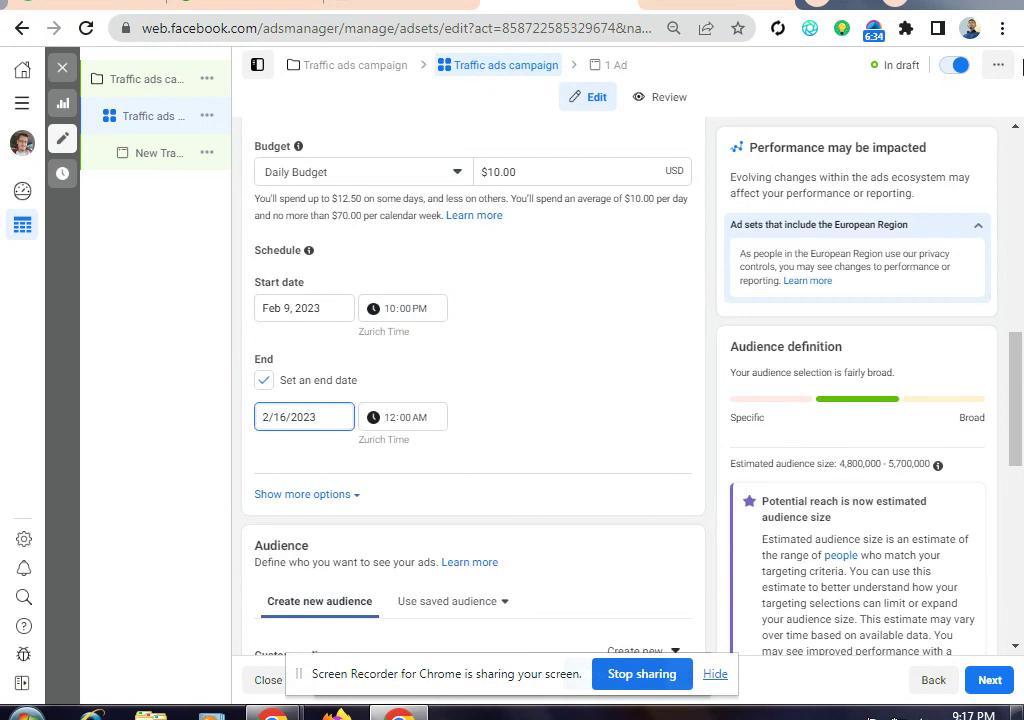
scroll(346, 204, "down", 1)
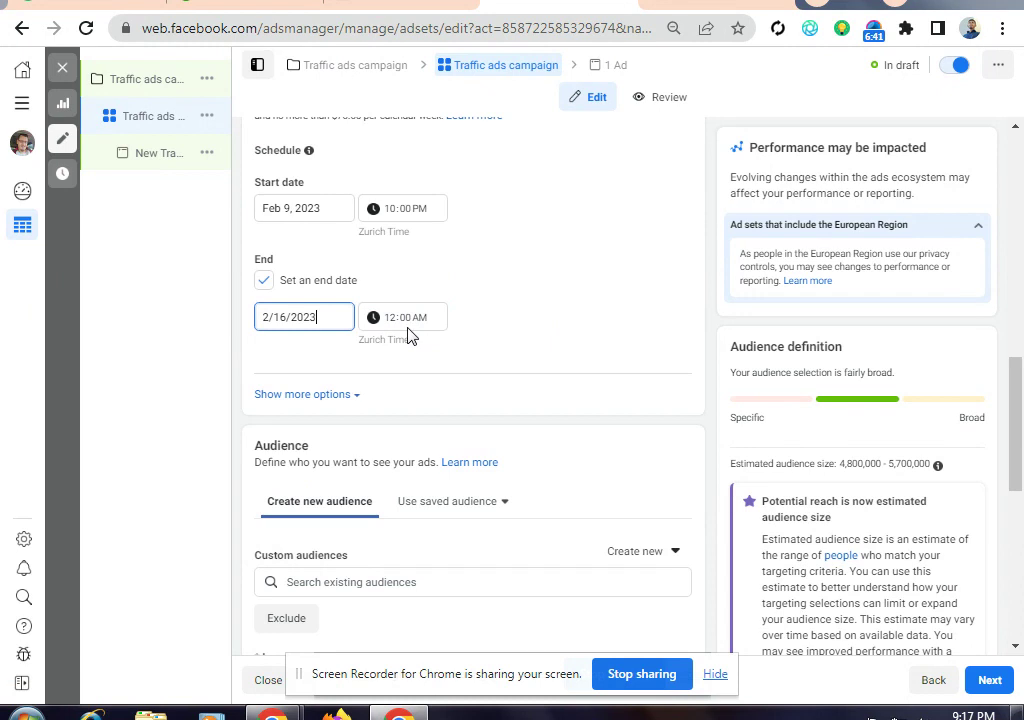
scroll(596, 298, "up", 2)
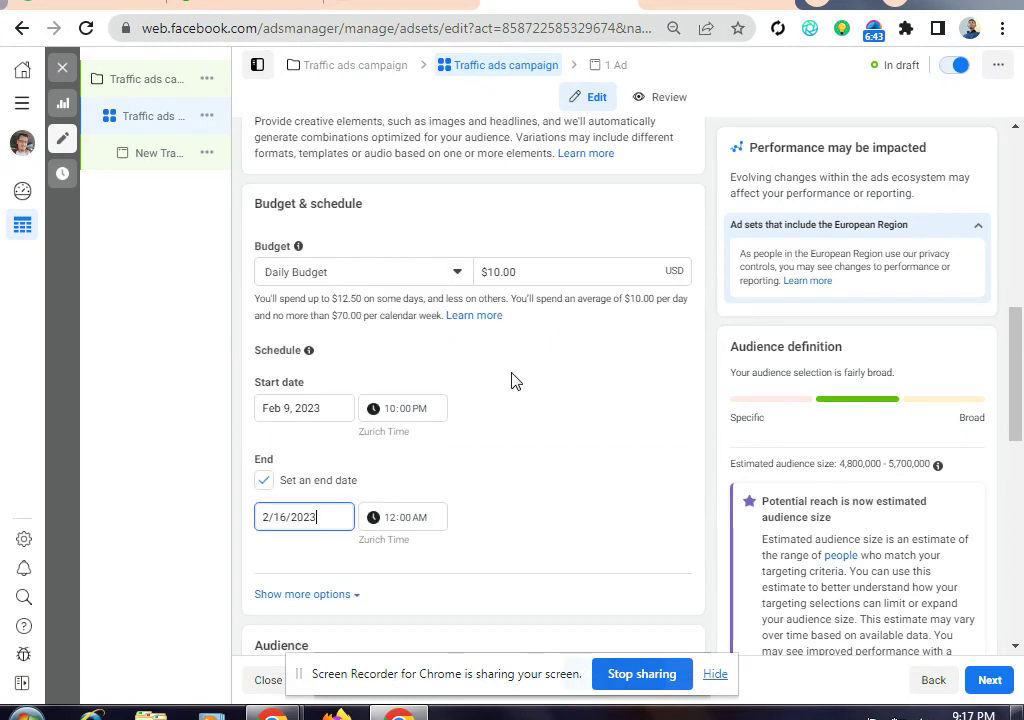
scroll(548, 393, "down", 1)
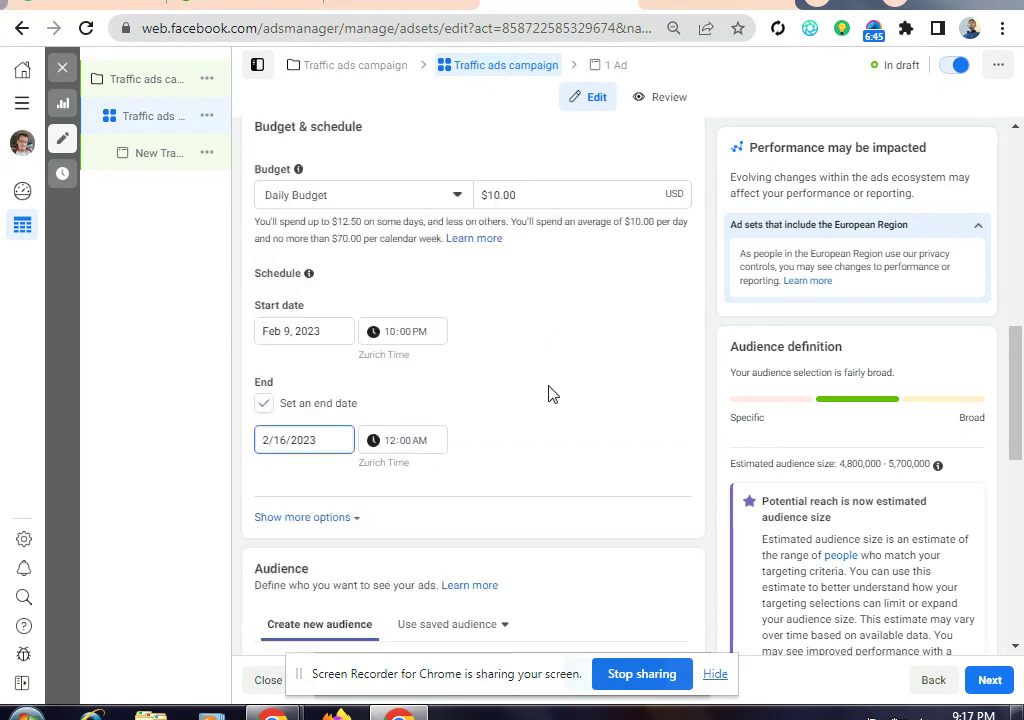
Check the audience section for saved audiences, and return to creating a new audience.
scroll(548, 393, "down", 5)
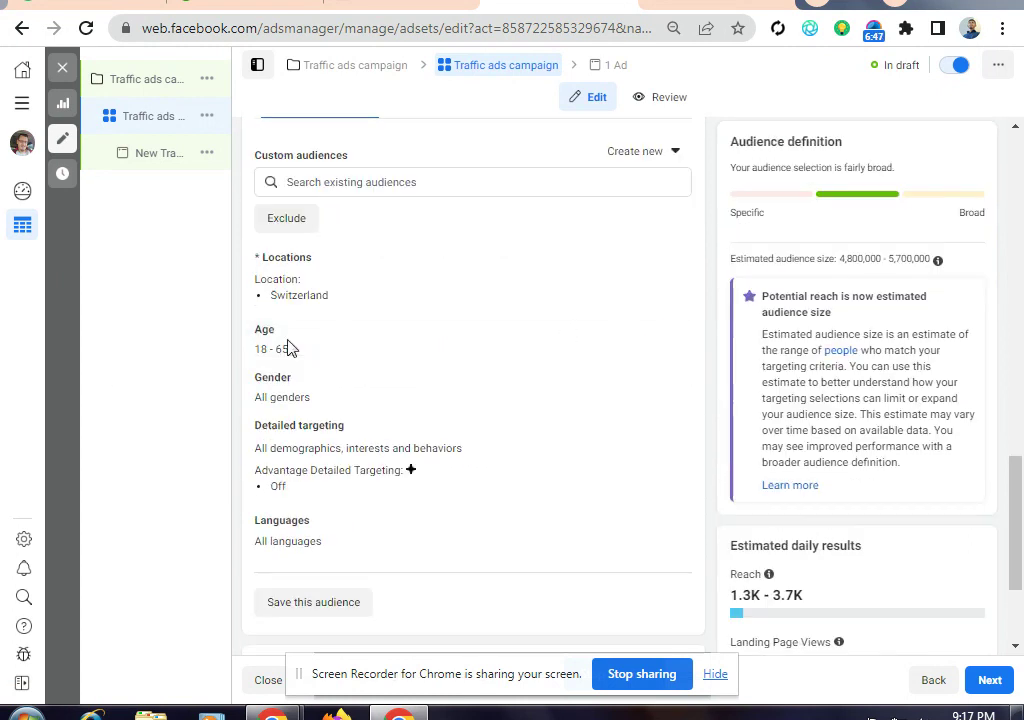
scroll(354, 331, "up", 2)
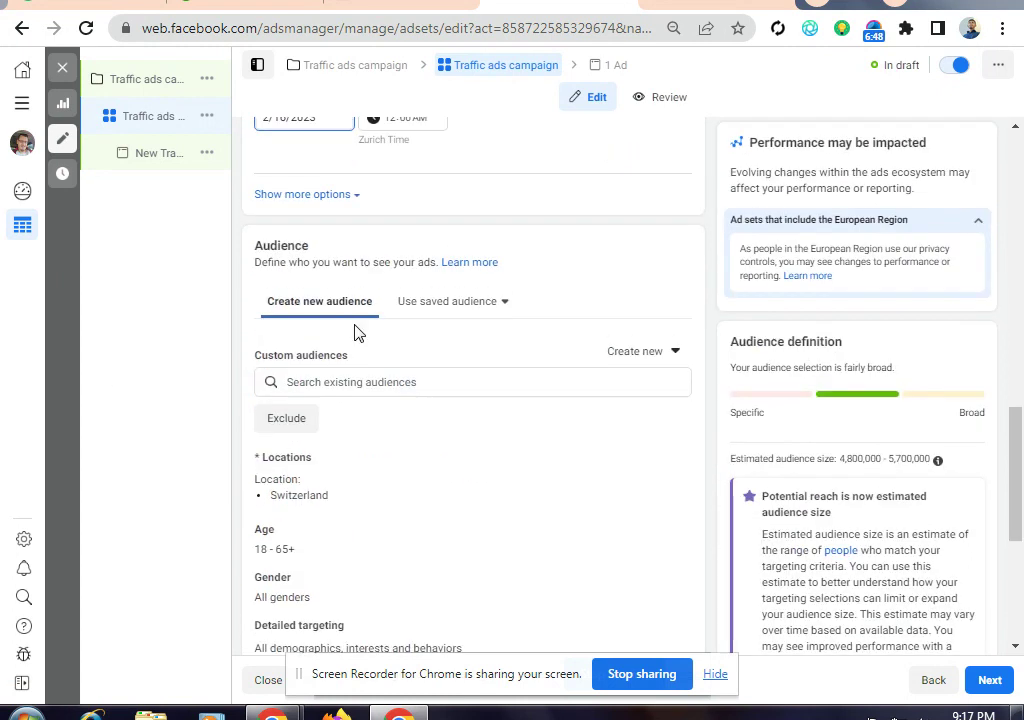
left_click(449, 313)
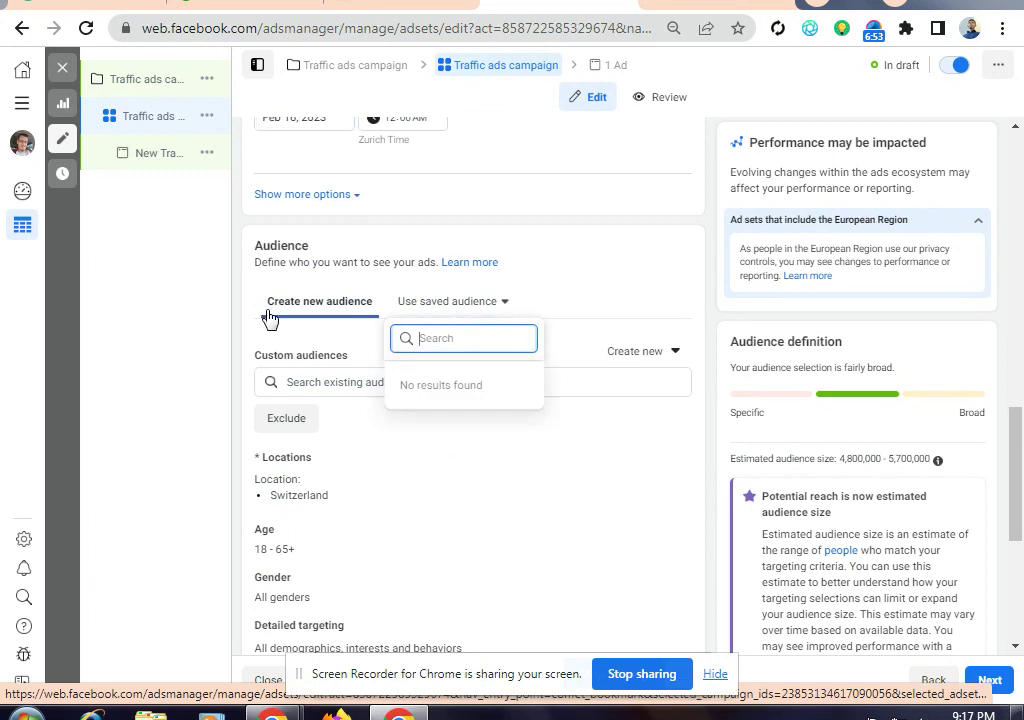
left_click(313, 311)
mouse_move(355, 355)
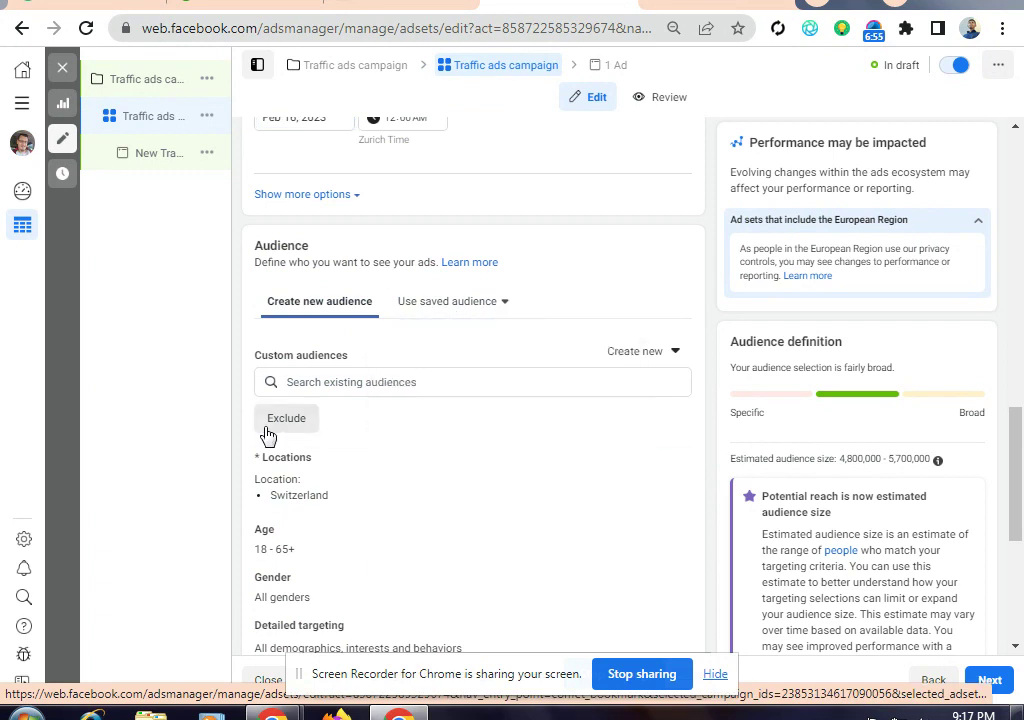
Open the audience's locations for editing and include the country United Kingdom.
scroll(265, 494, "down", 1)
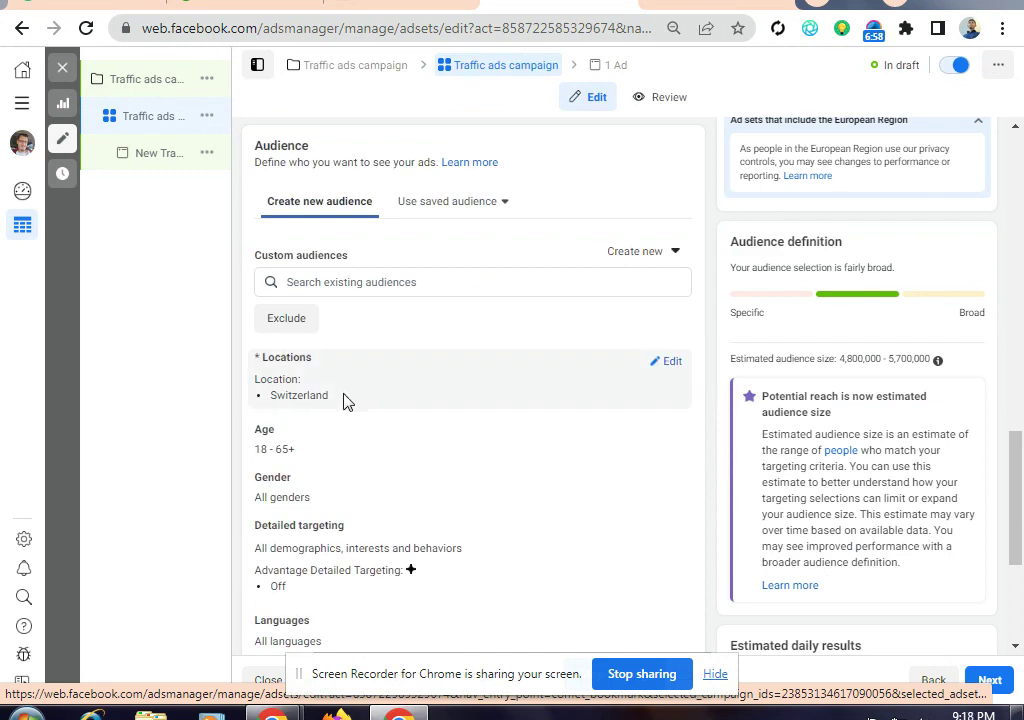
left_click(672, 361)
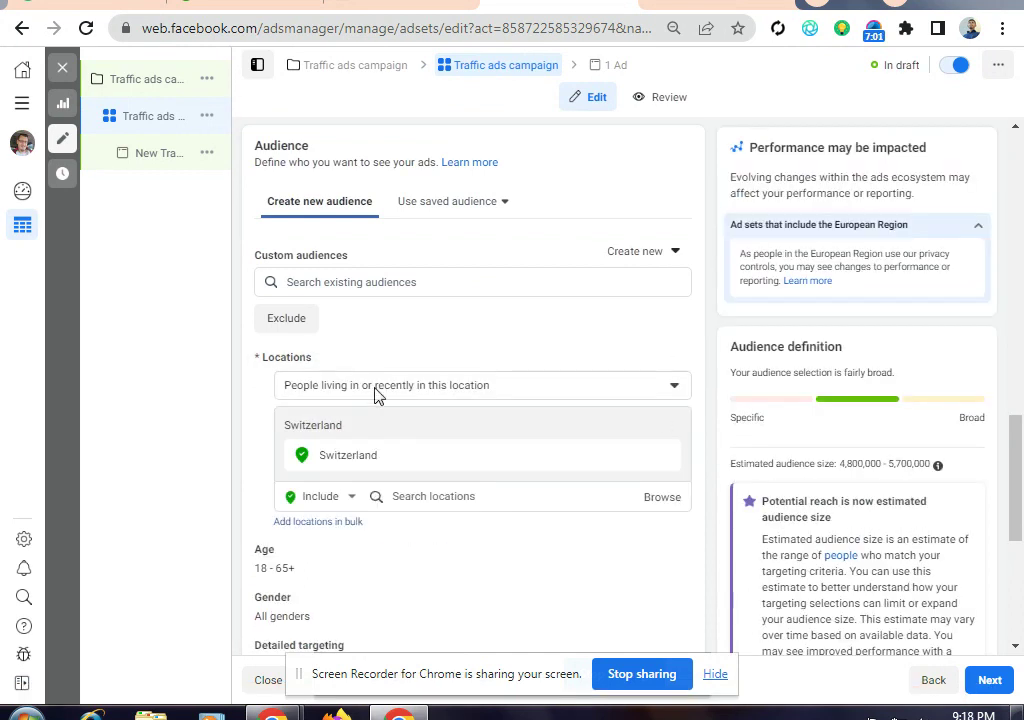
left_click(431, 498)
scroll(460, 470, "down", 1)
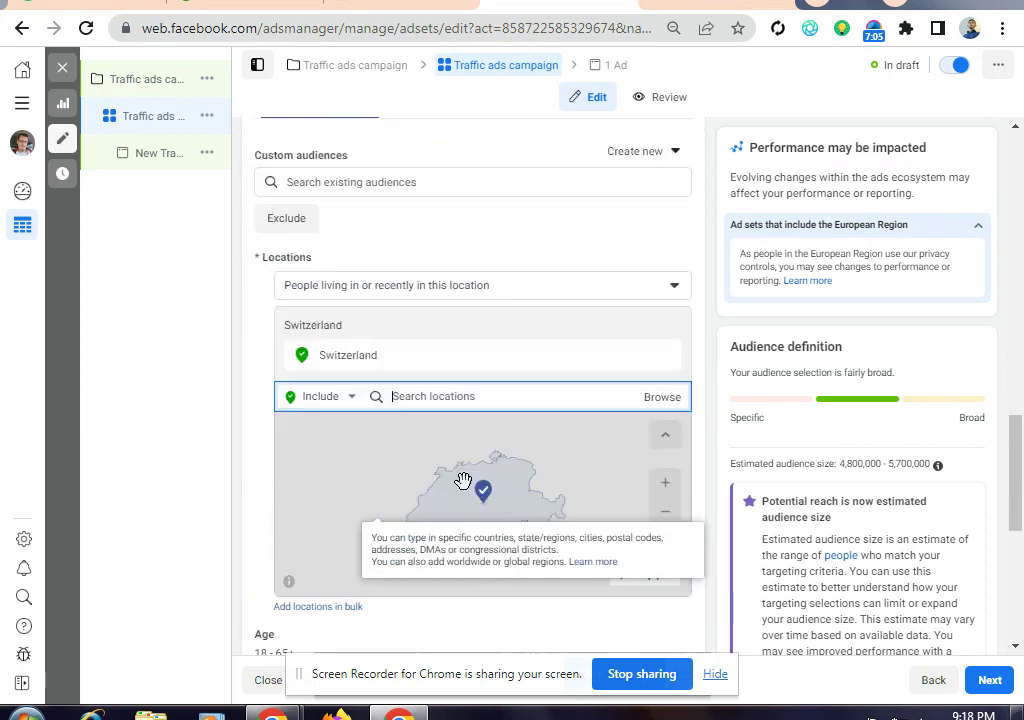
scroll(463, 481, "down", 1)
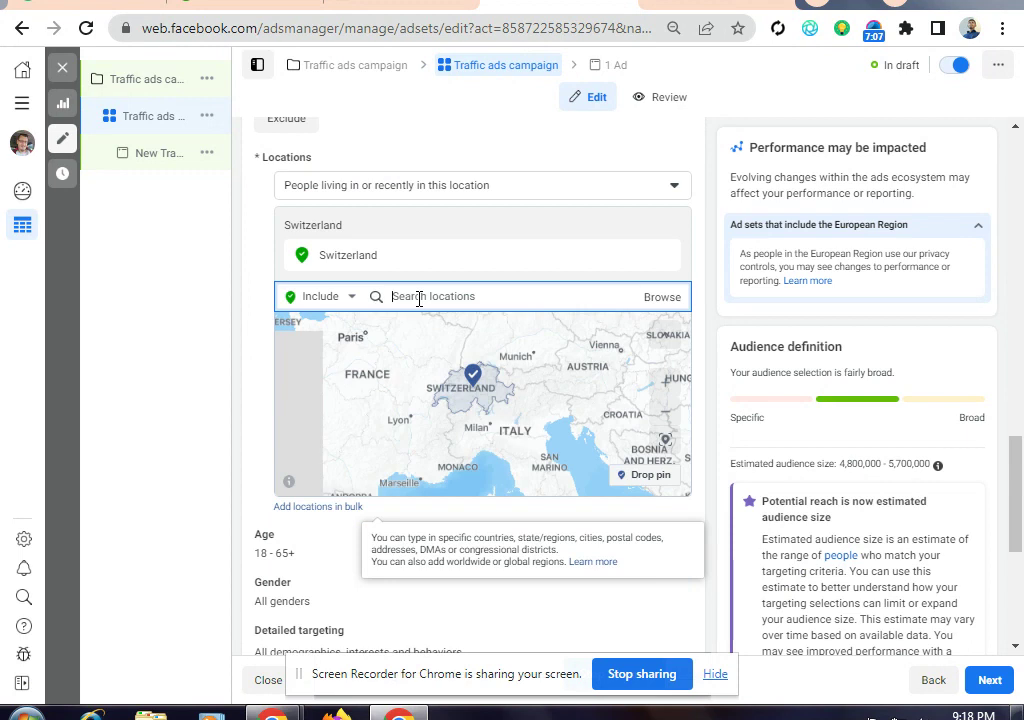
type("Ur")
type("ited")
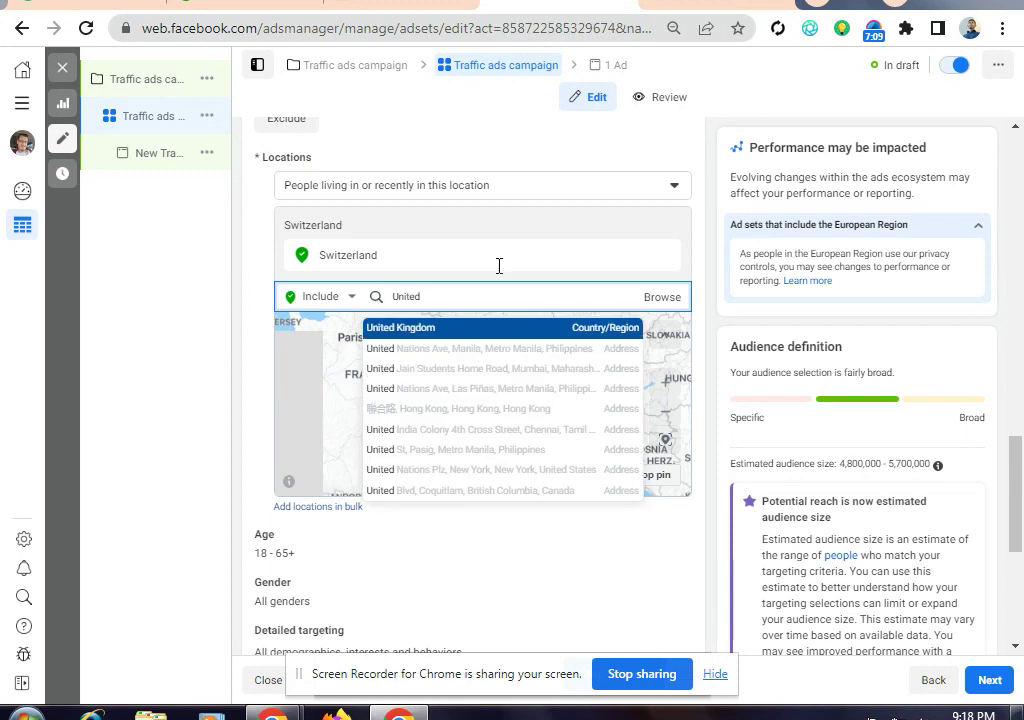
left_click(479, 330)
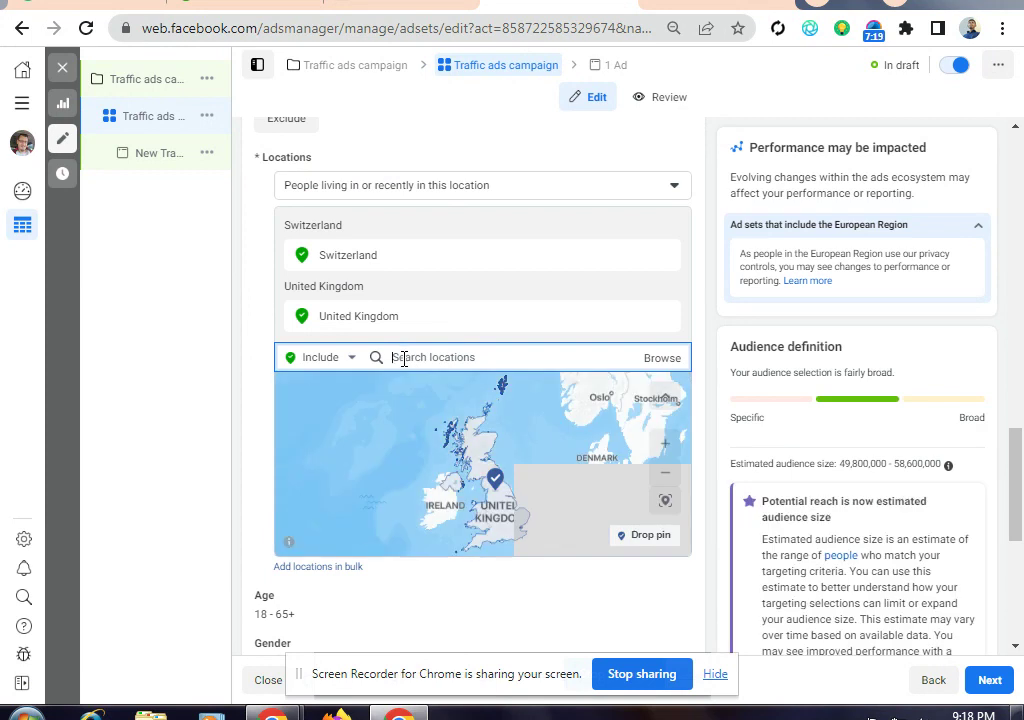
Include the country United States in the audience's locations.
type("United")
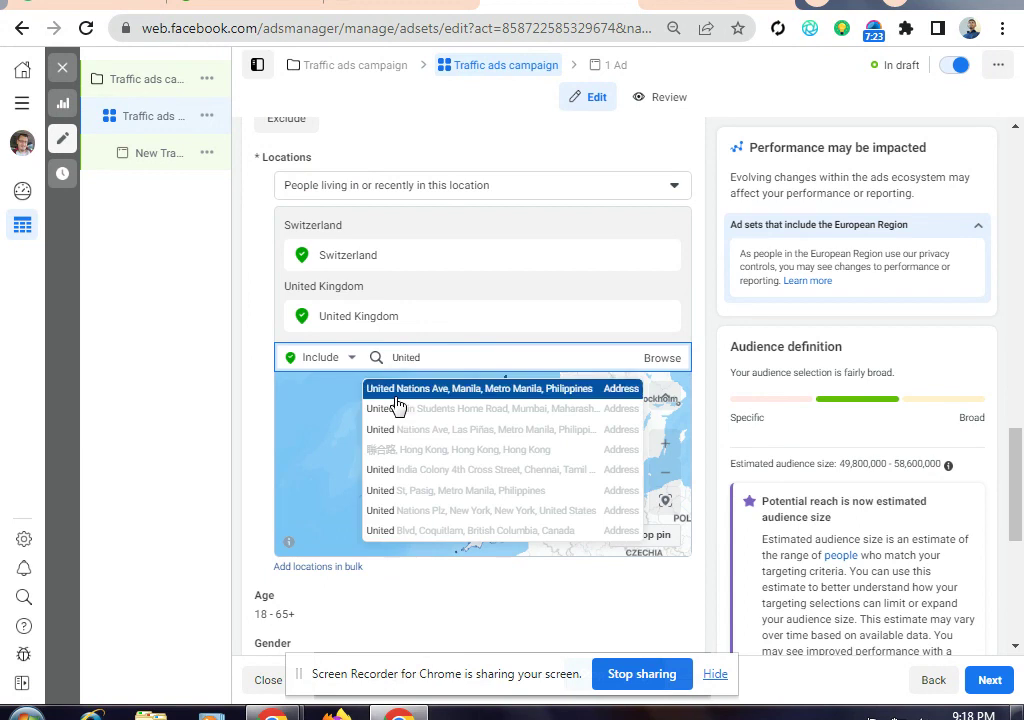
key("Down")
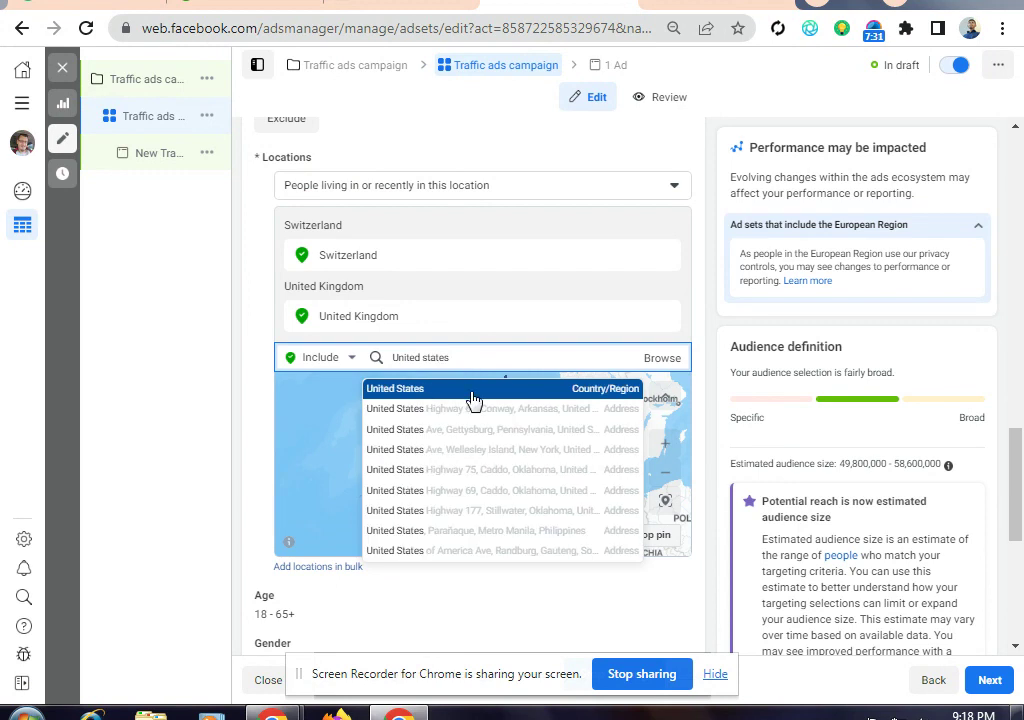
left_click(421, 392)
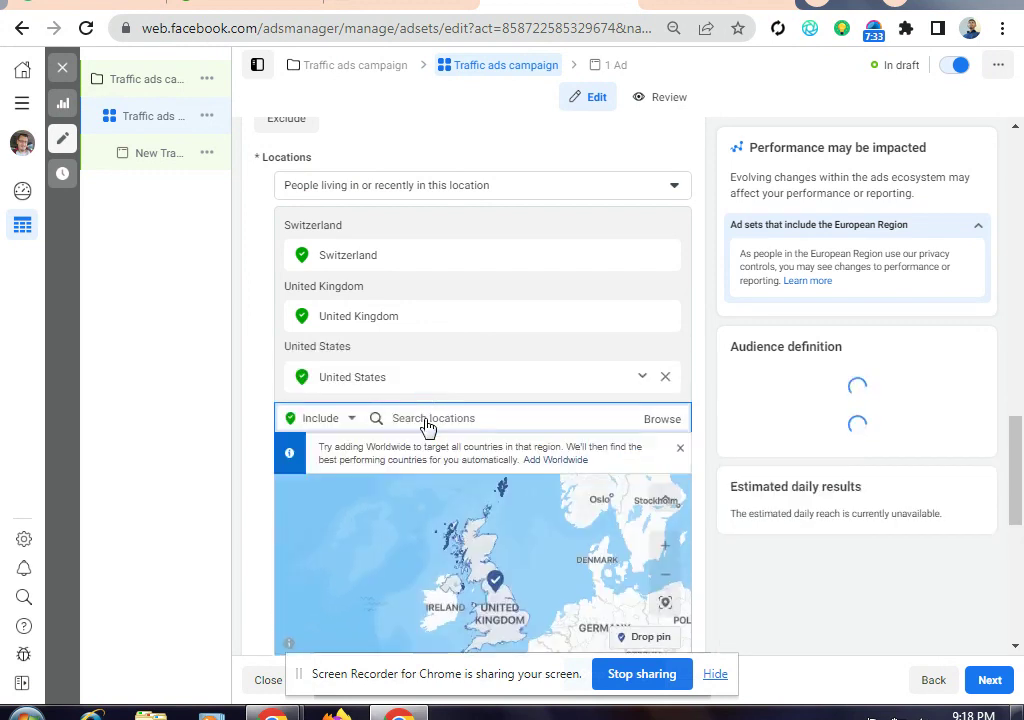
Search the locations for "canada" and include the country Canada in the audience.
type("canbaa")
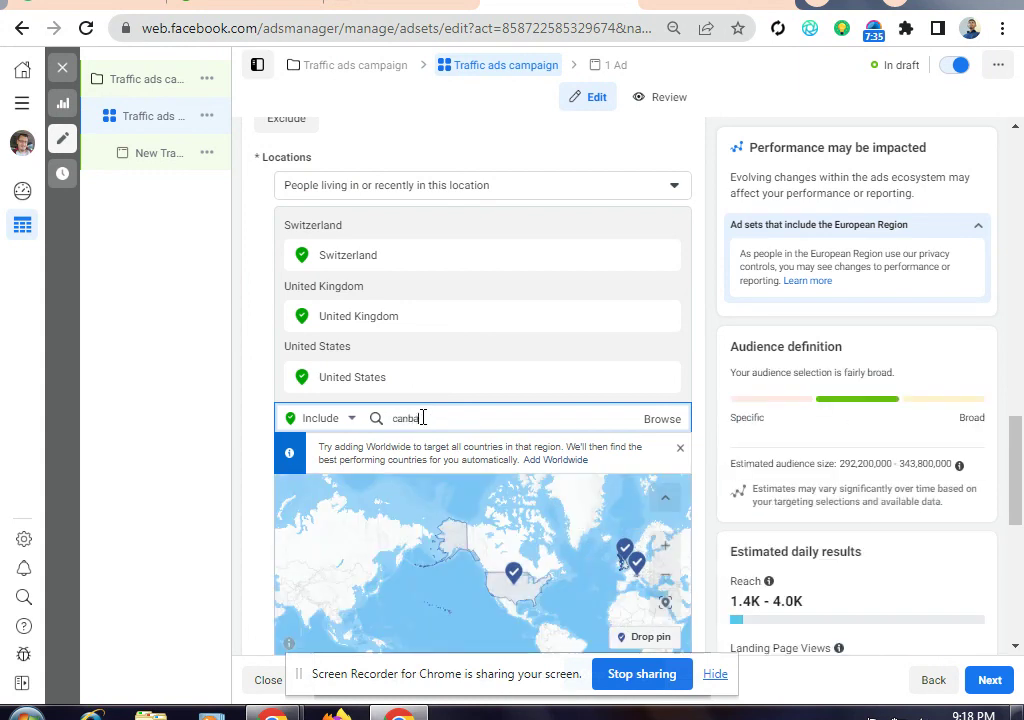
double_click(418, 421)
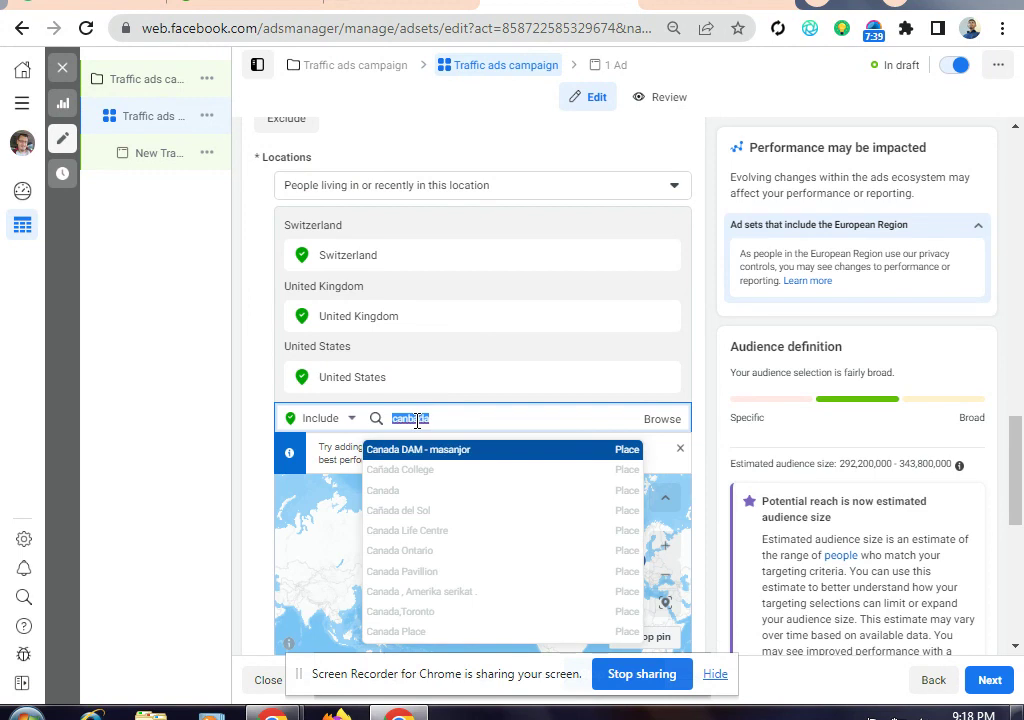
left_click(414, 421)
key("BackSpace")
type("a")
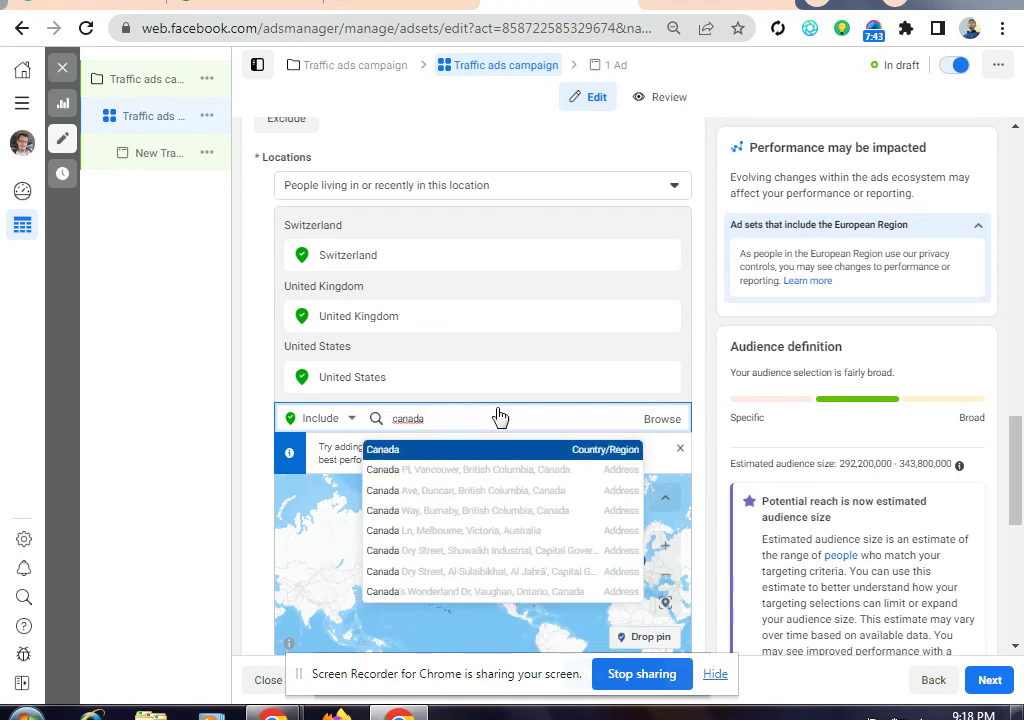
key("Return")
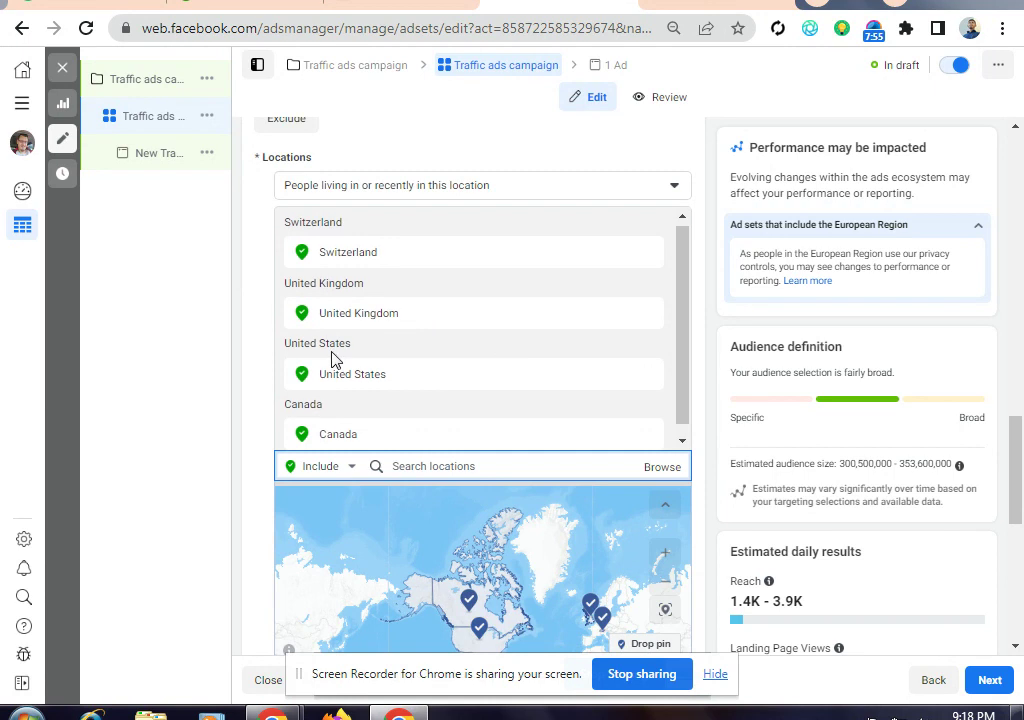
Search the locations for "united arab", include the country United Arab Emirates, and review the list of included locations.
scroll(441, 288, "down", 1)
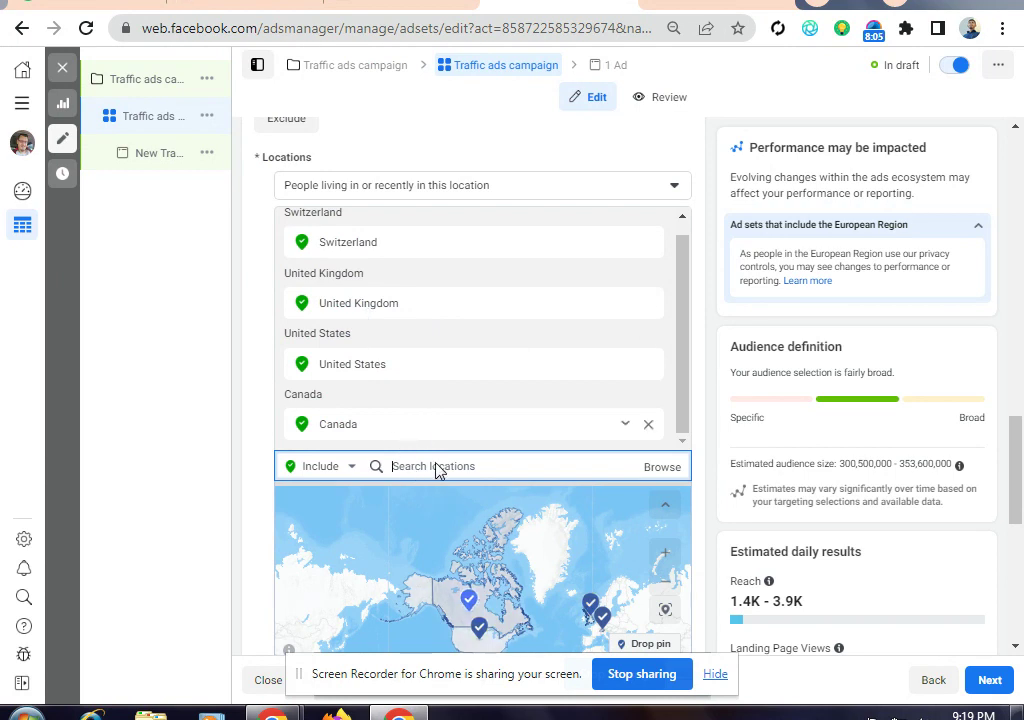
scroll(434, 469, "up", 3)
type("ua")
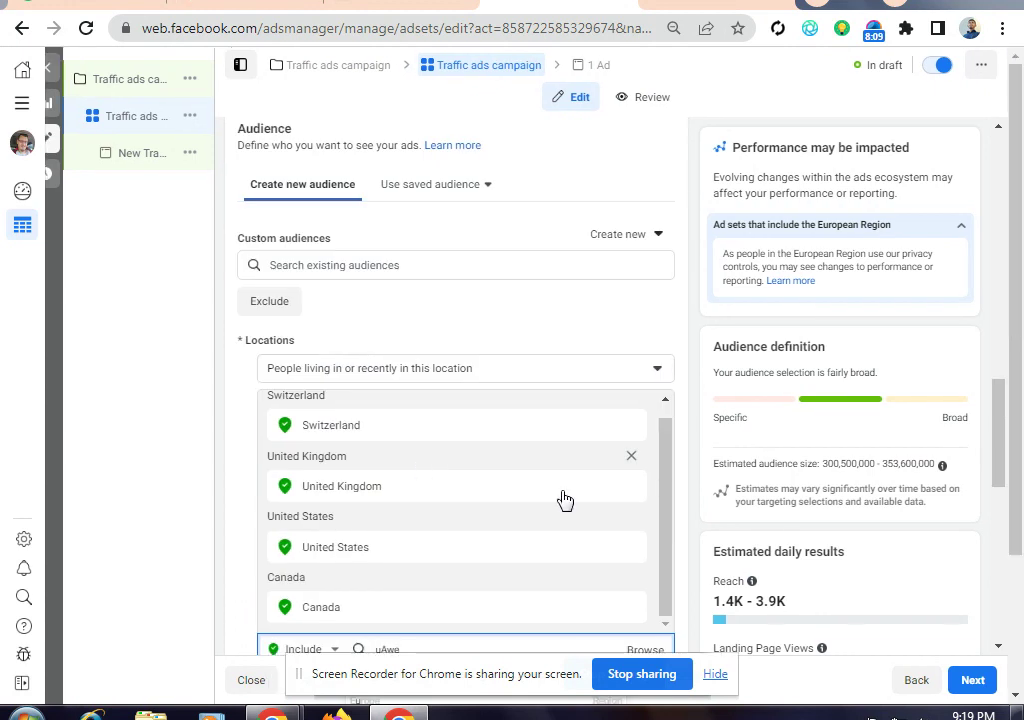
scroll(540, 455, "down", 5)
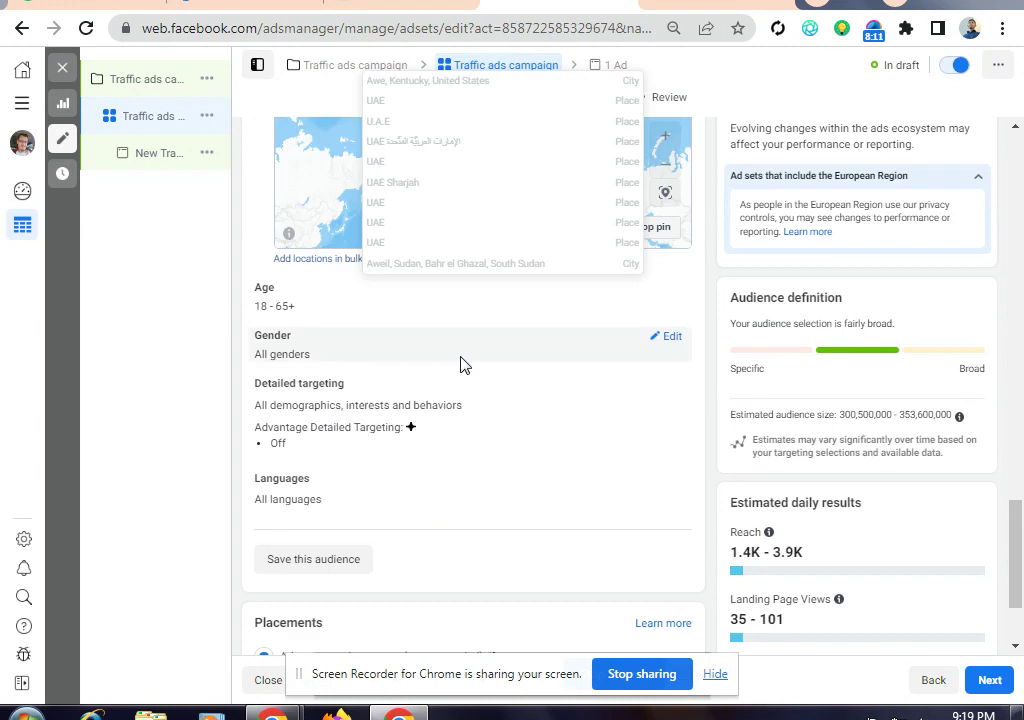
scroll(459, 361, "up", 5)
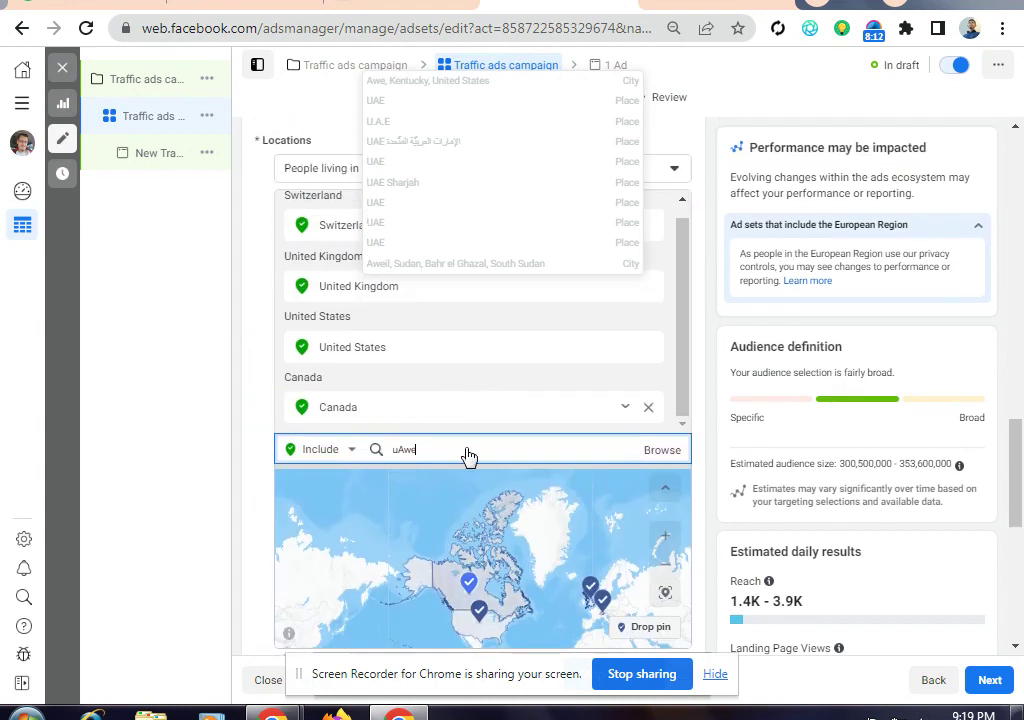
key("BackSpace")
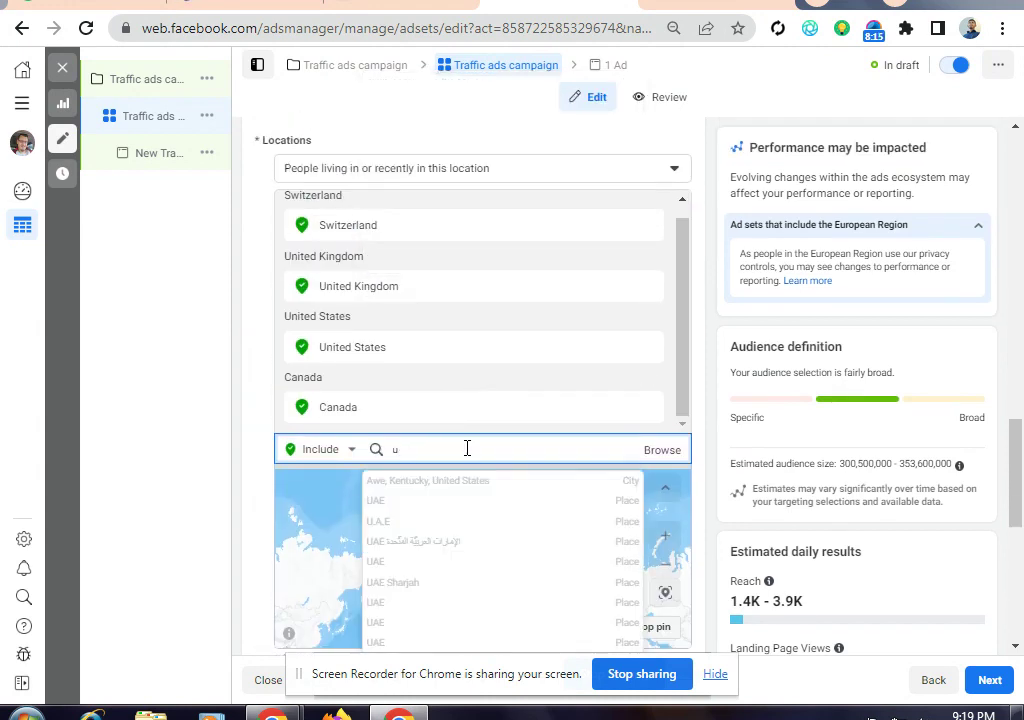
type("nited arab")
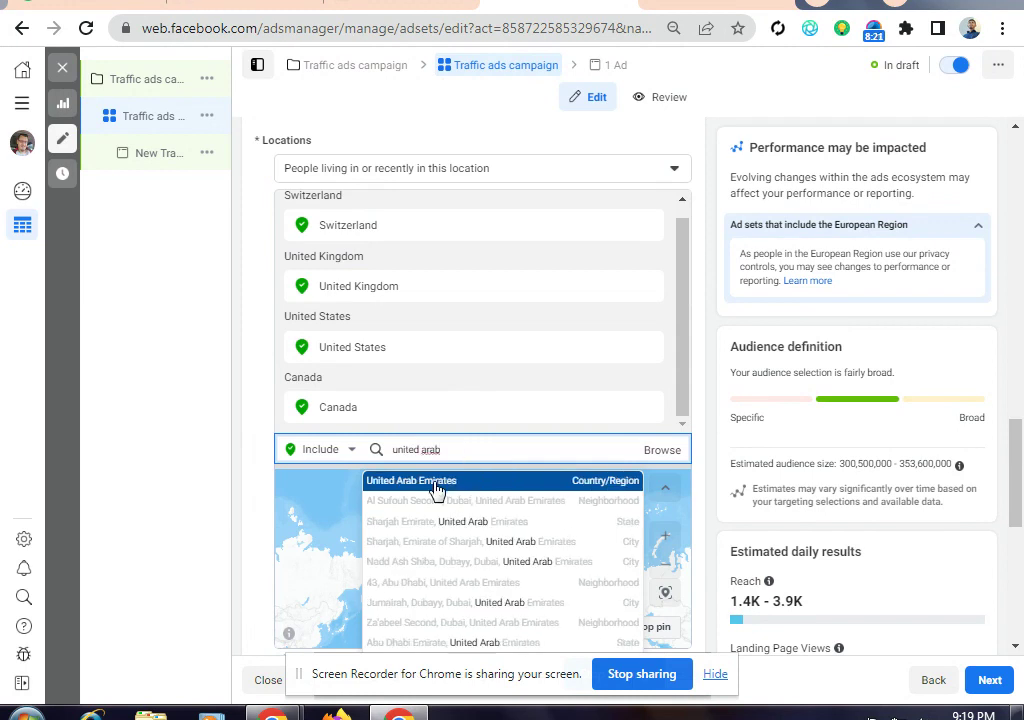
left_click(436, 484)
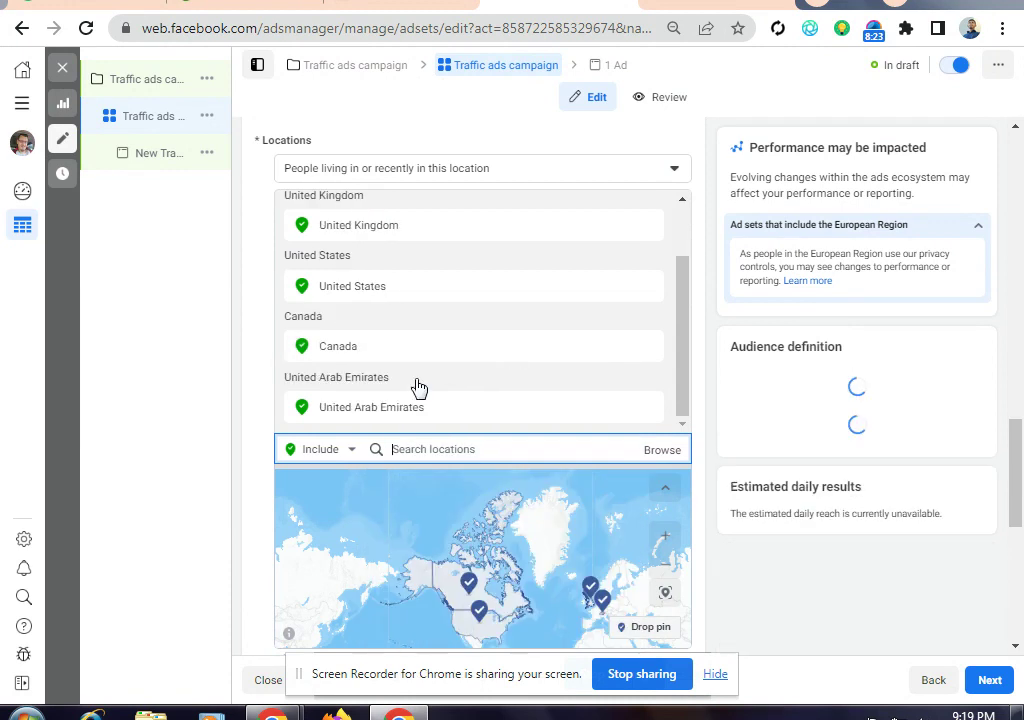
scroll(453, 293, "up", 5)
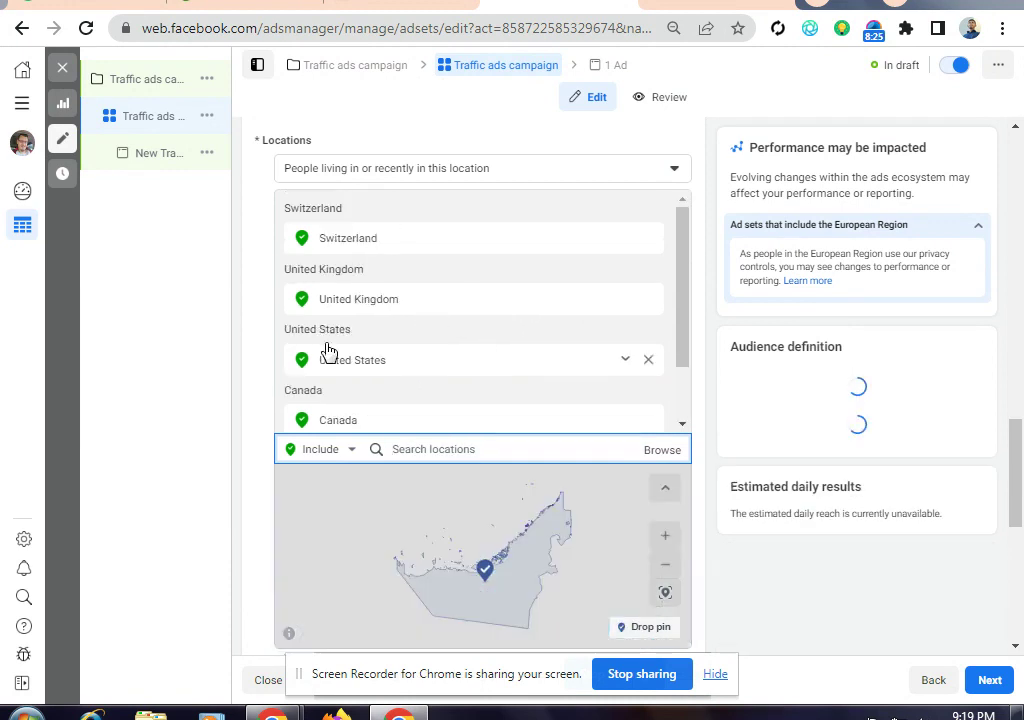
scroll(600, 434, "down", 3)
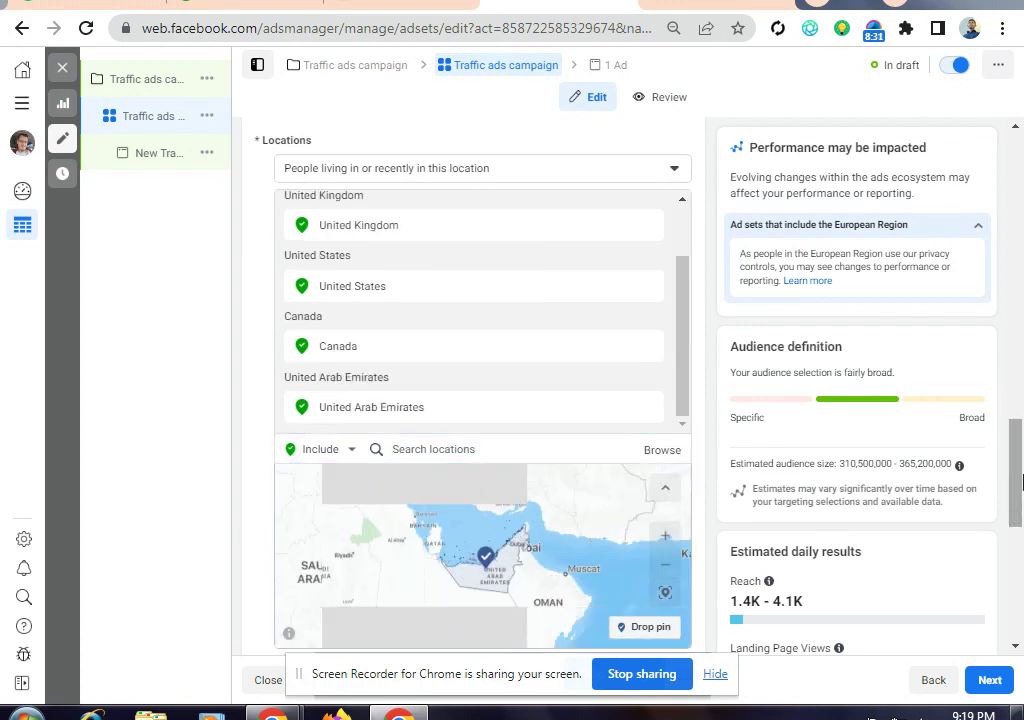
Set the audience's minimum age to 20.
left_click_drag(1019, 478, 1020, 543)
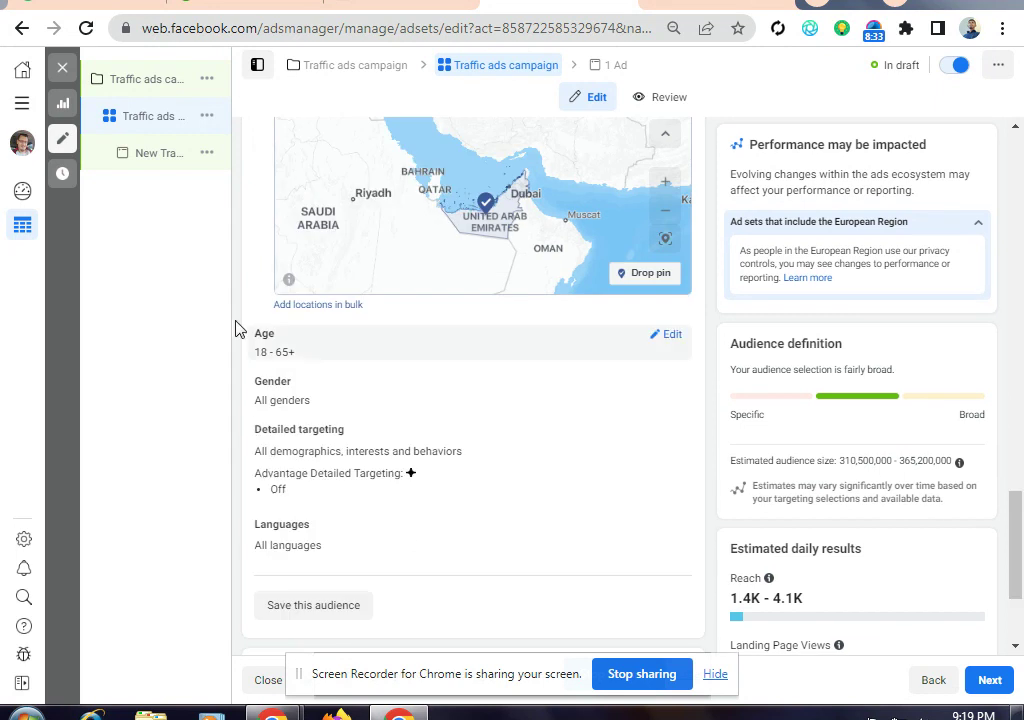
left_click(673, 338)
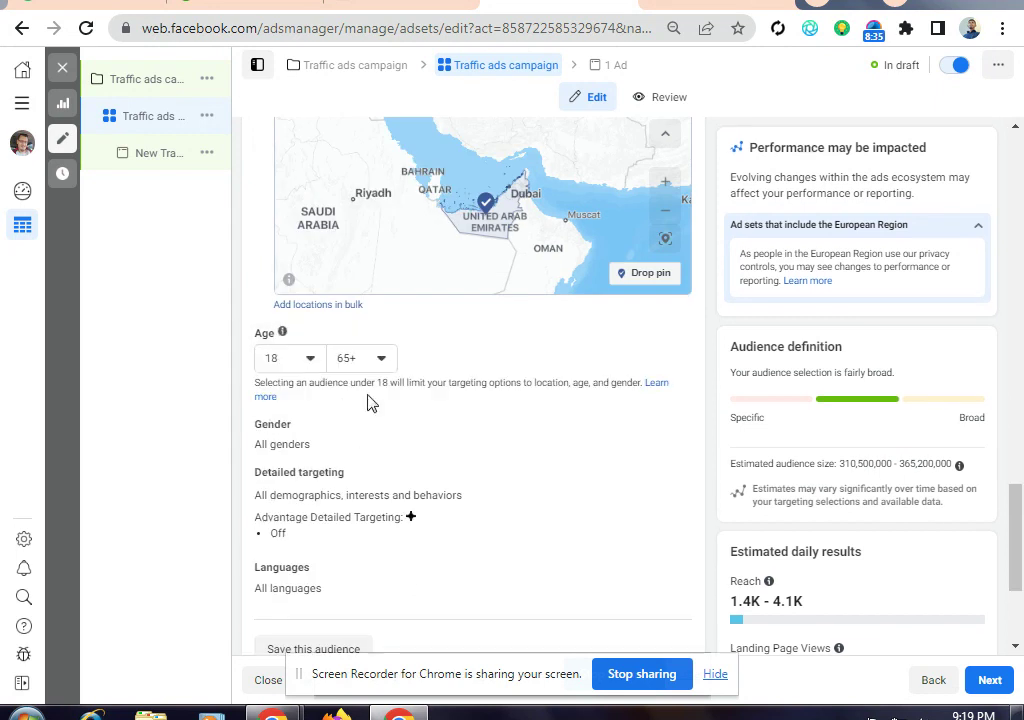
left_click(303, 366)
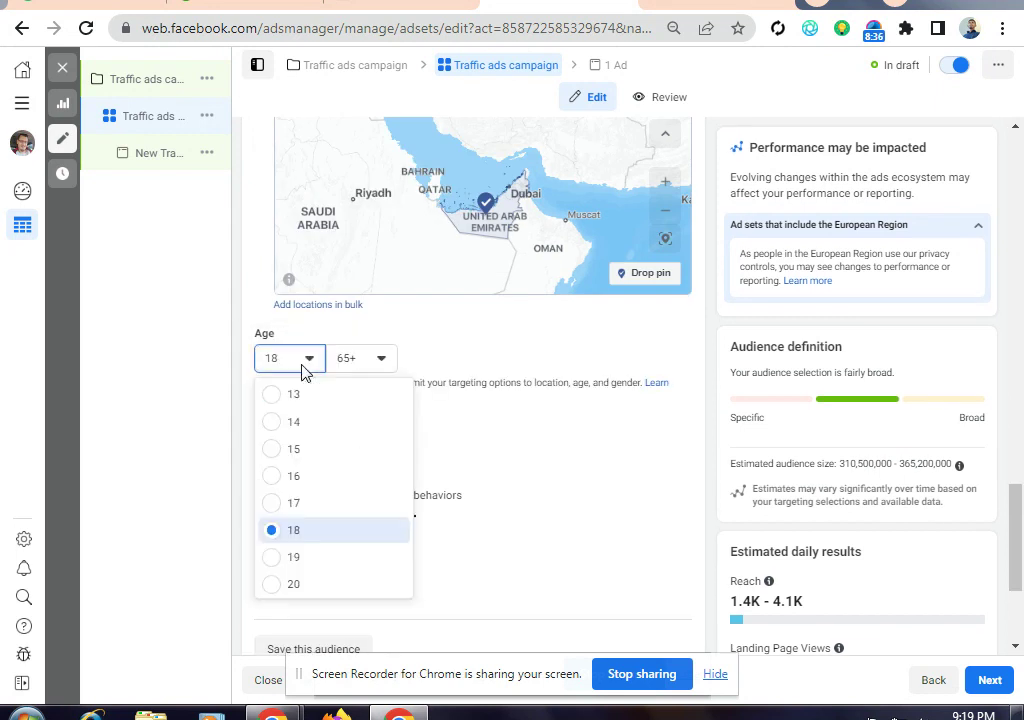
left_click(309, 596)
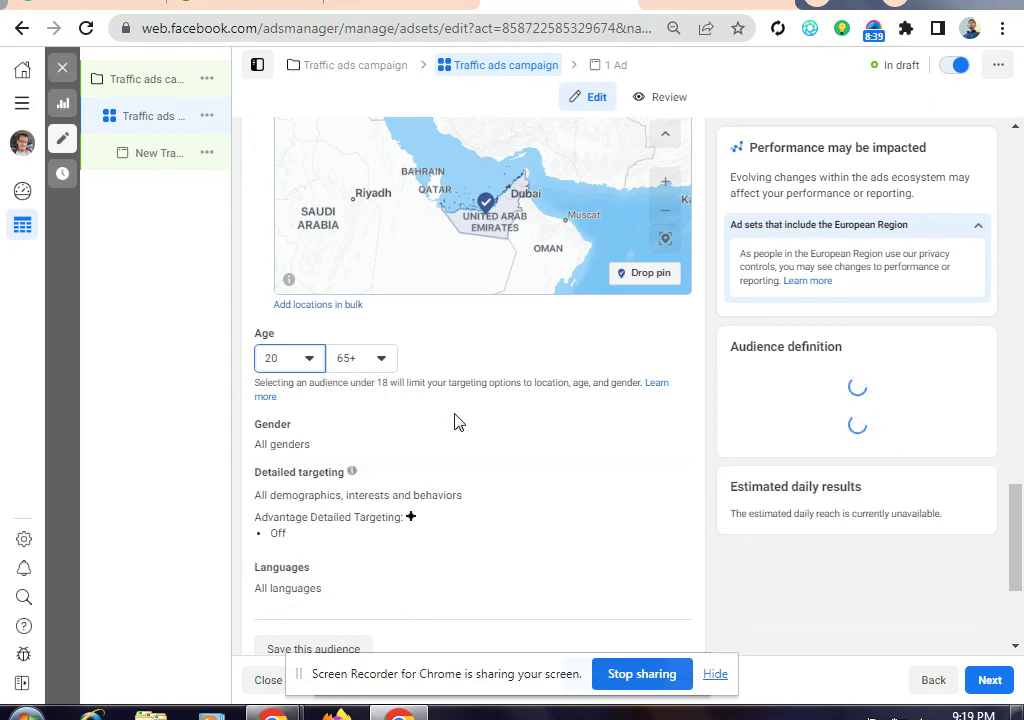
Open the detailed targeting for editing, search it for "students" and include the interest Student (education).
scroll(430, 377, "down", 2)
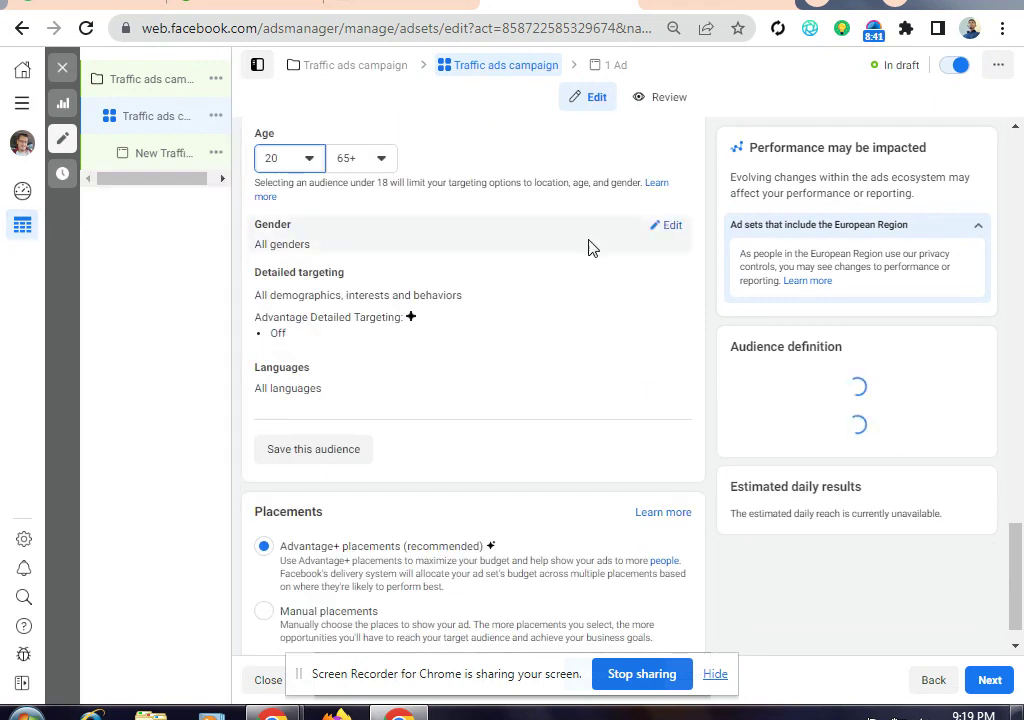
scroll(512, 344, "up", 1)
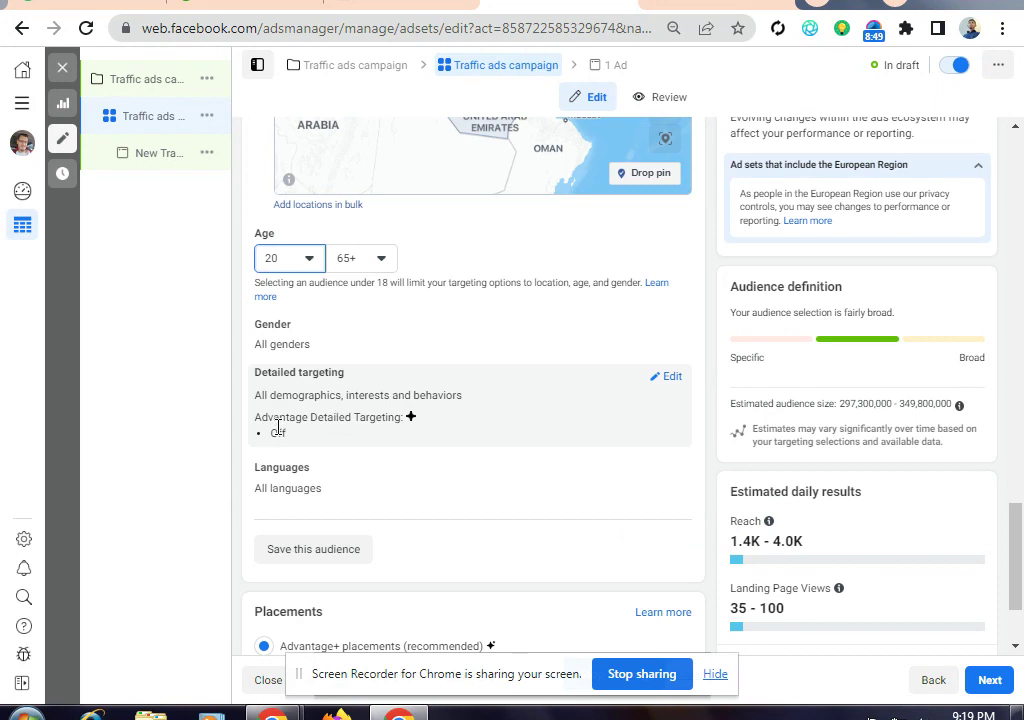
scroll(480, 413, "down", 1)
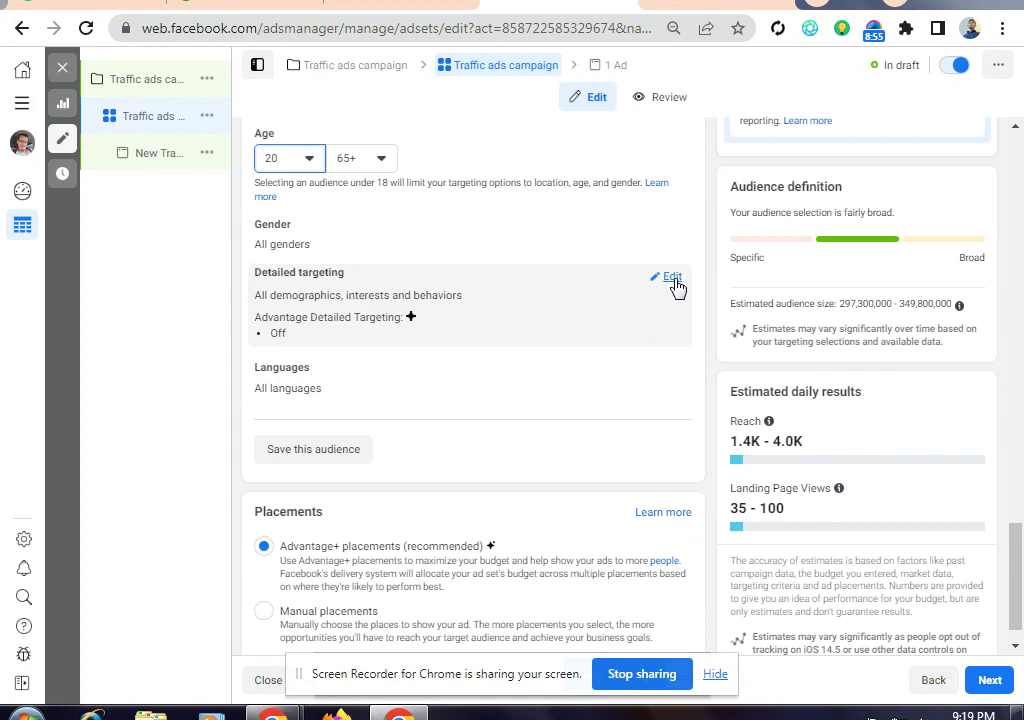
left_click(672, 278)
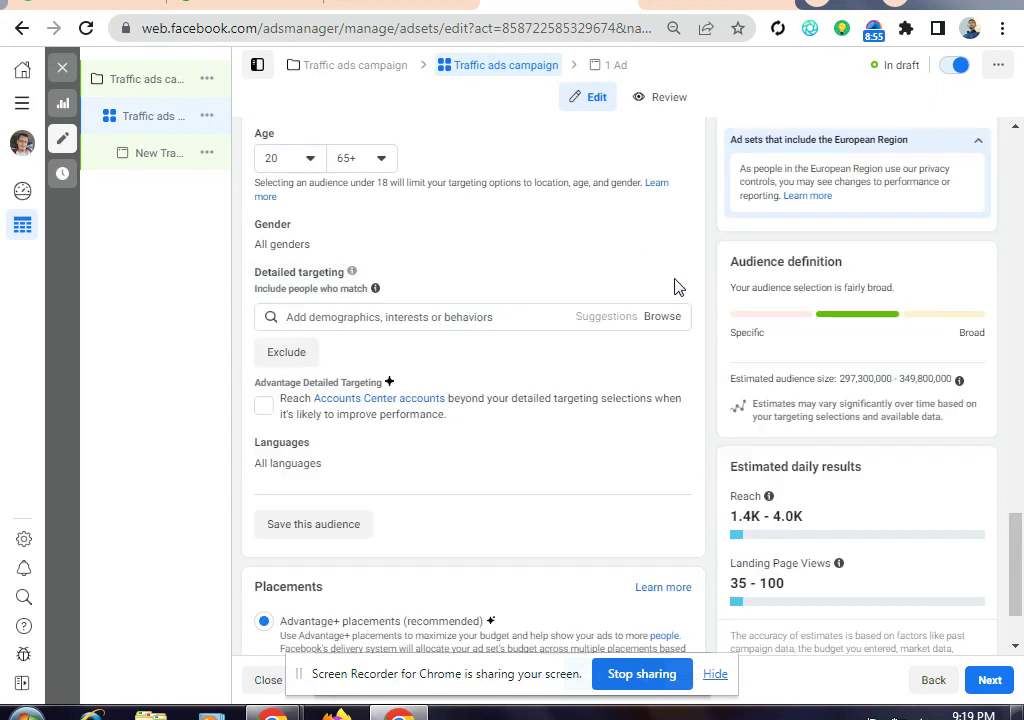
left_click(337, 316)
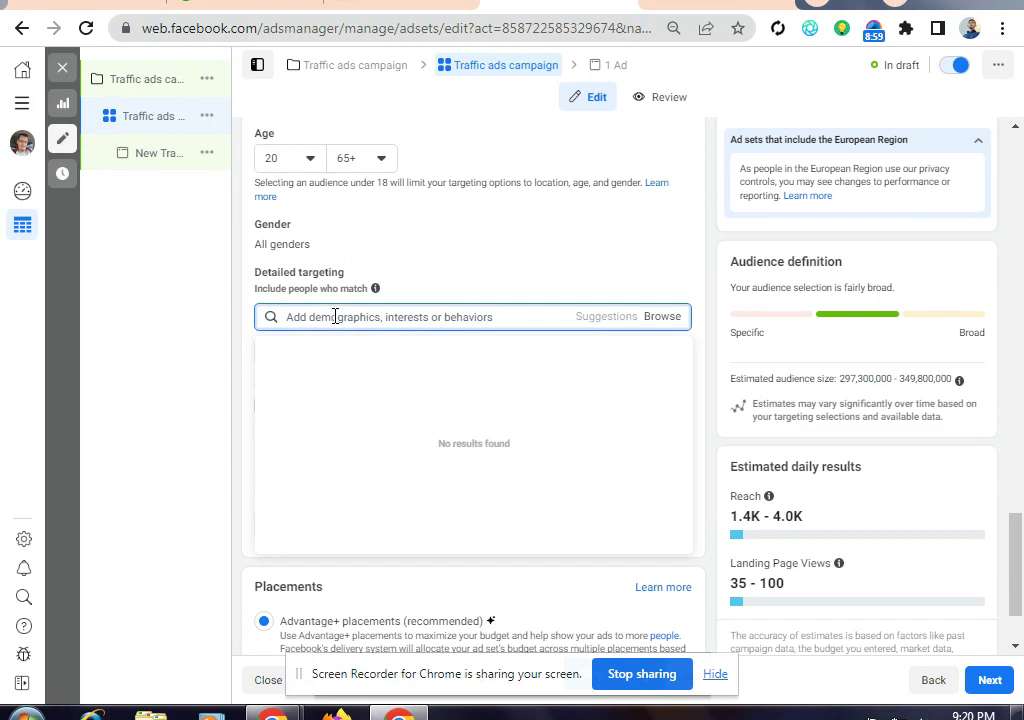
mouse_move(251, 313)
type("stu")
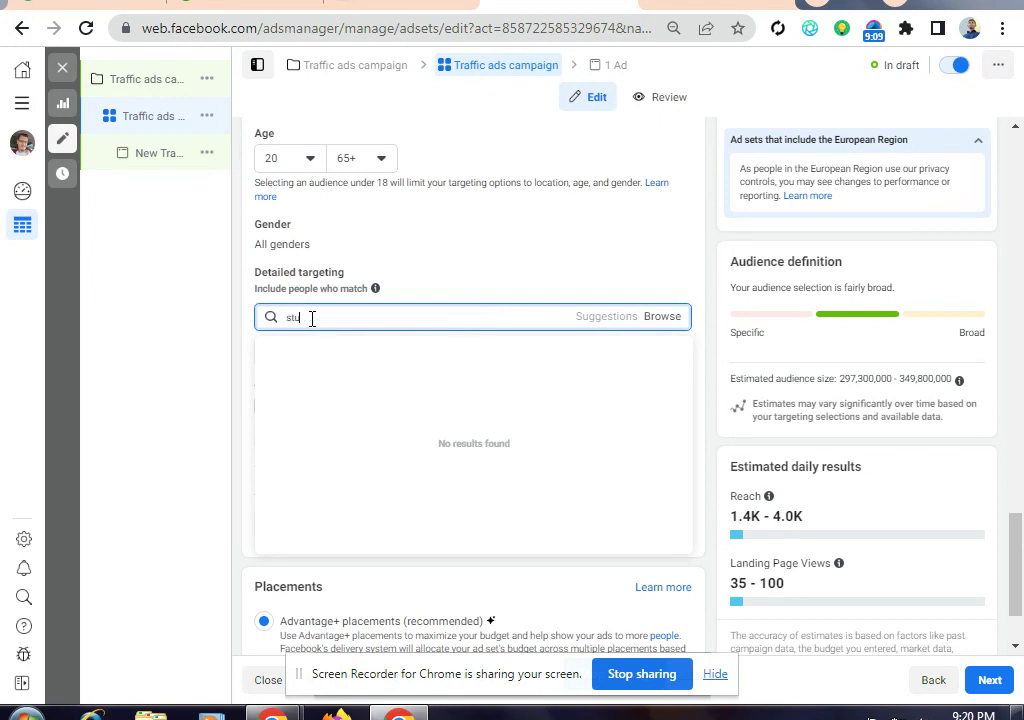
type("dents")
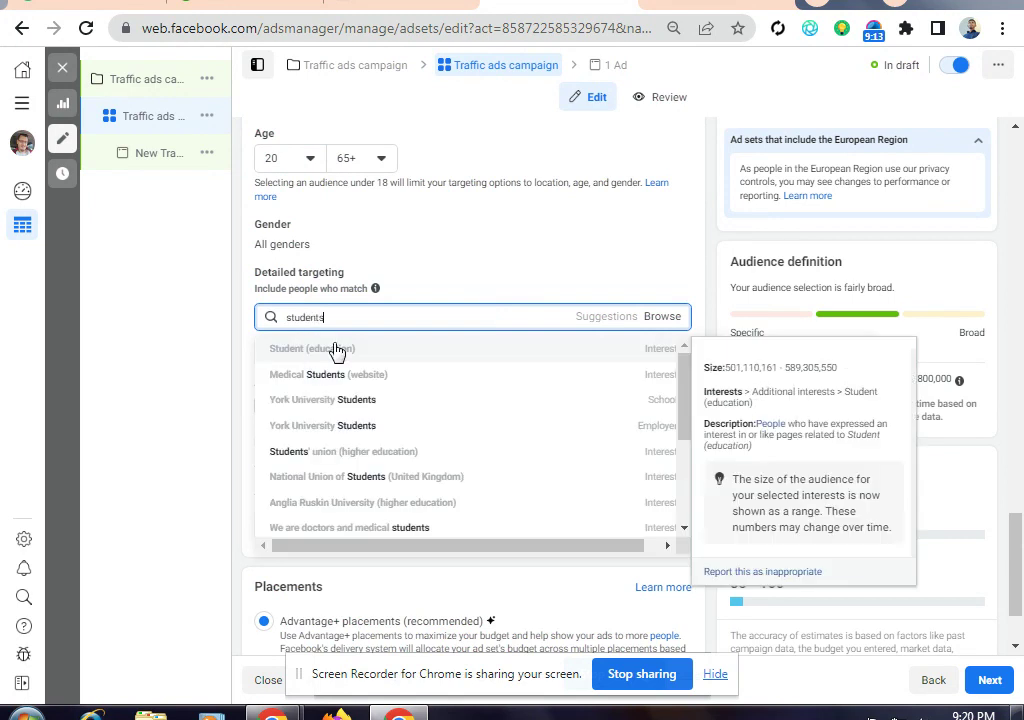
left_click(336, 349)
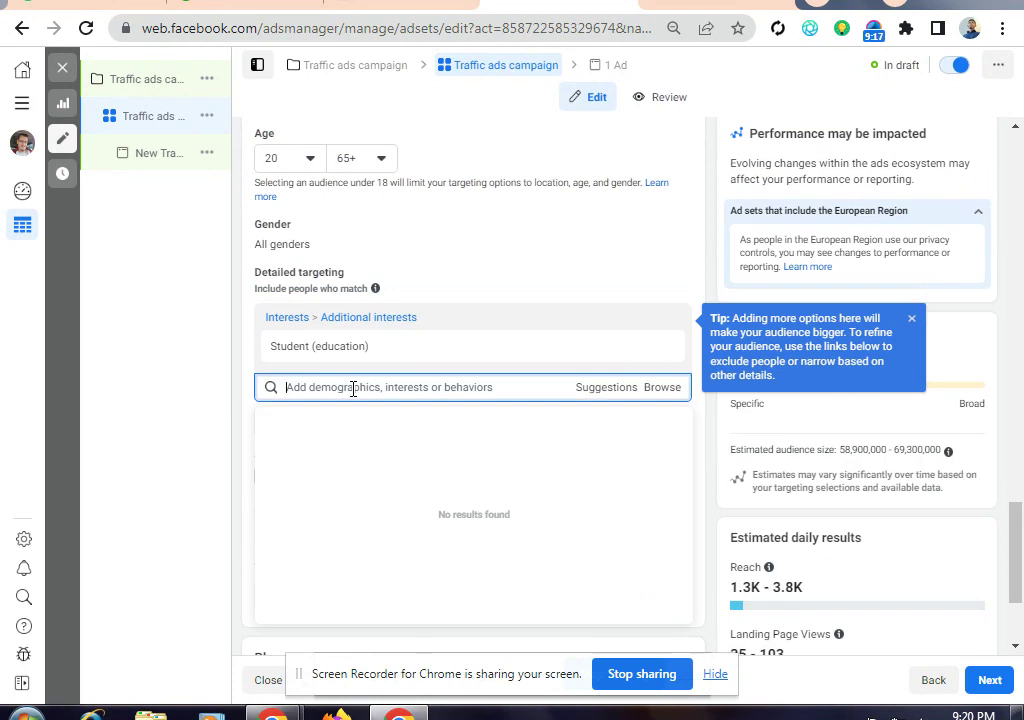
Search the detailed targeting for "freelancer" and include the employer Freelancer.
type("fre")
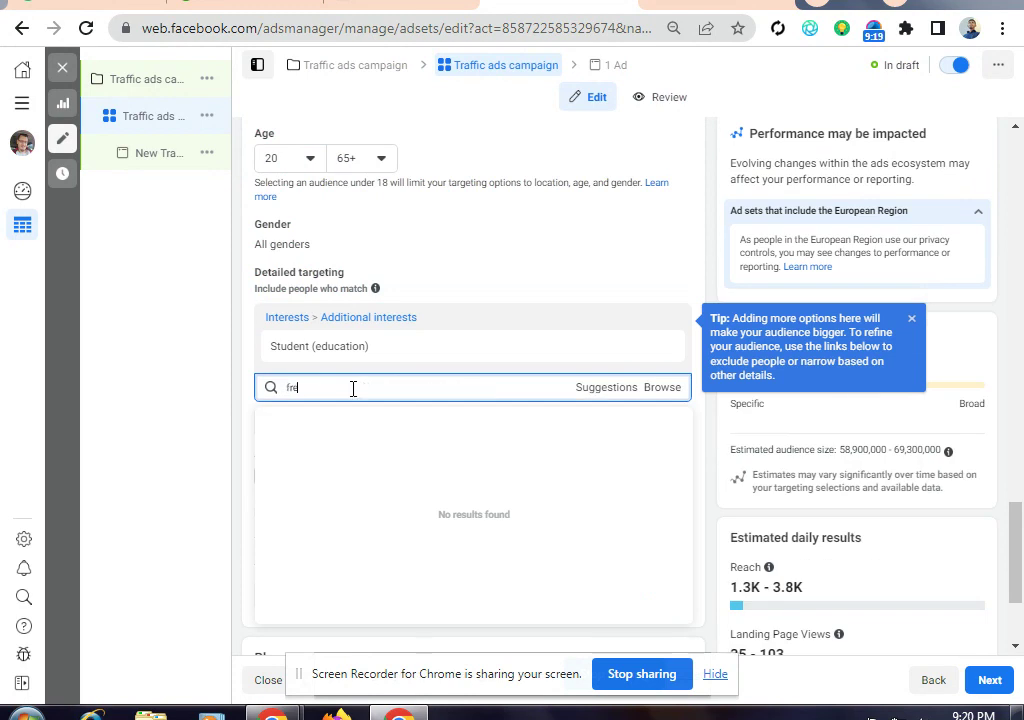
type("elancer")
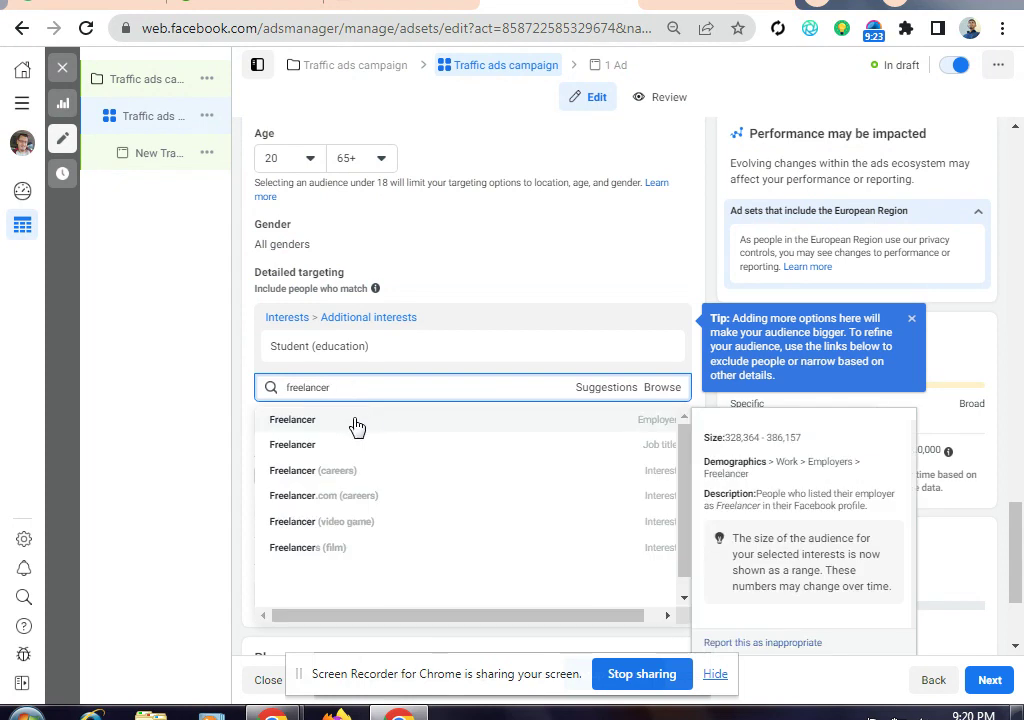
left_click(356, 422)
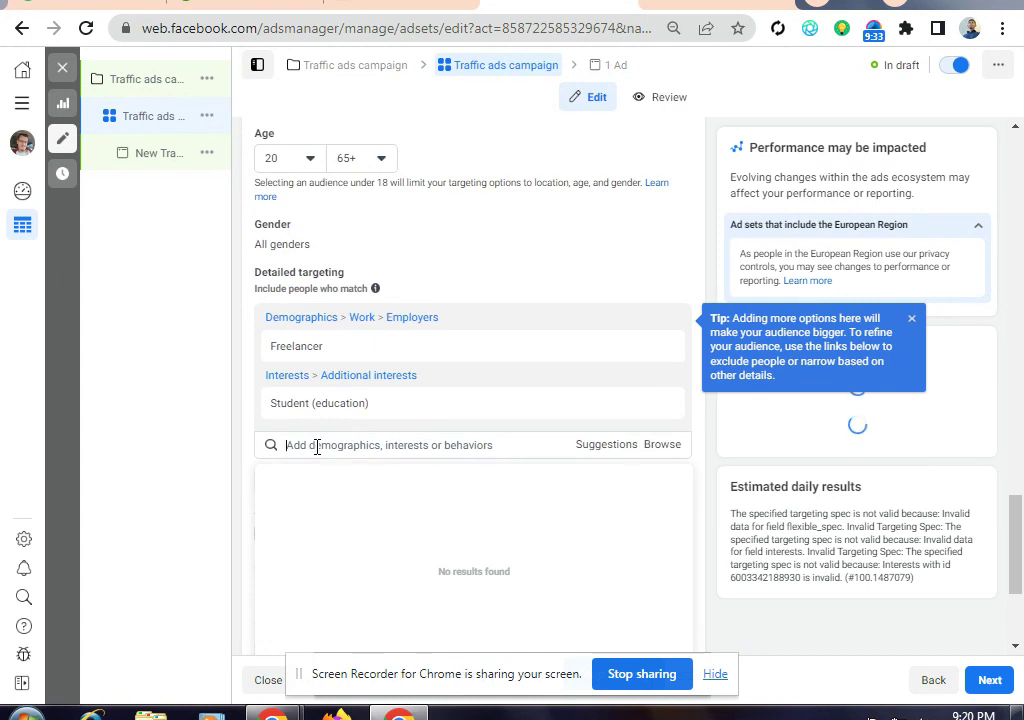
type("del")
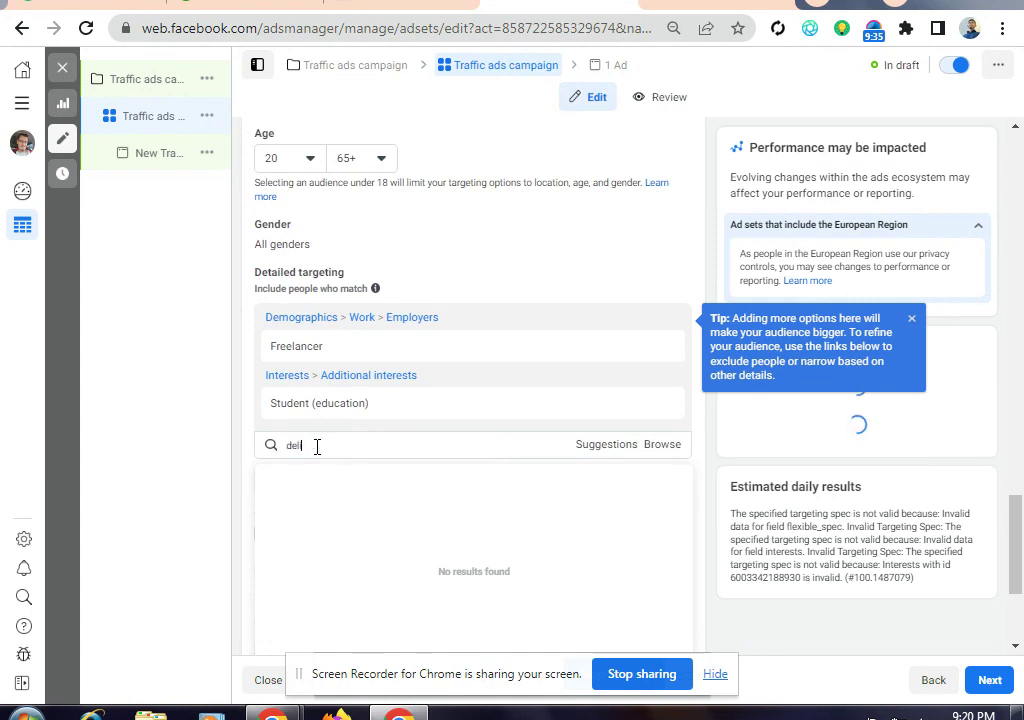
type("ivery")
scroll(405, 590, "down", 2)
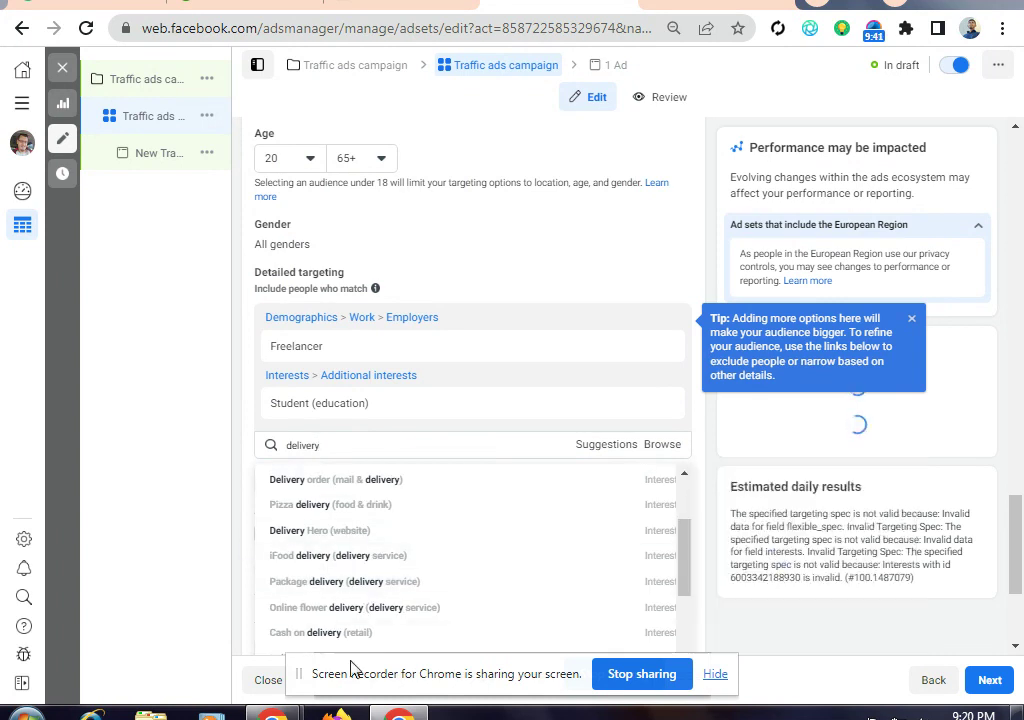
scroll(494, 567, "up", 5)
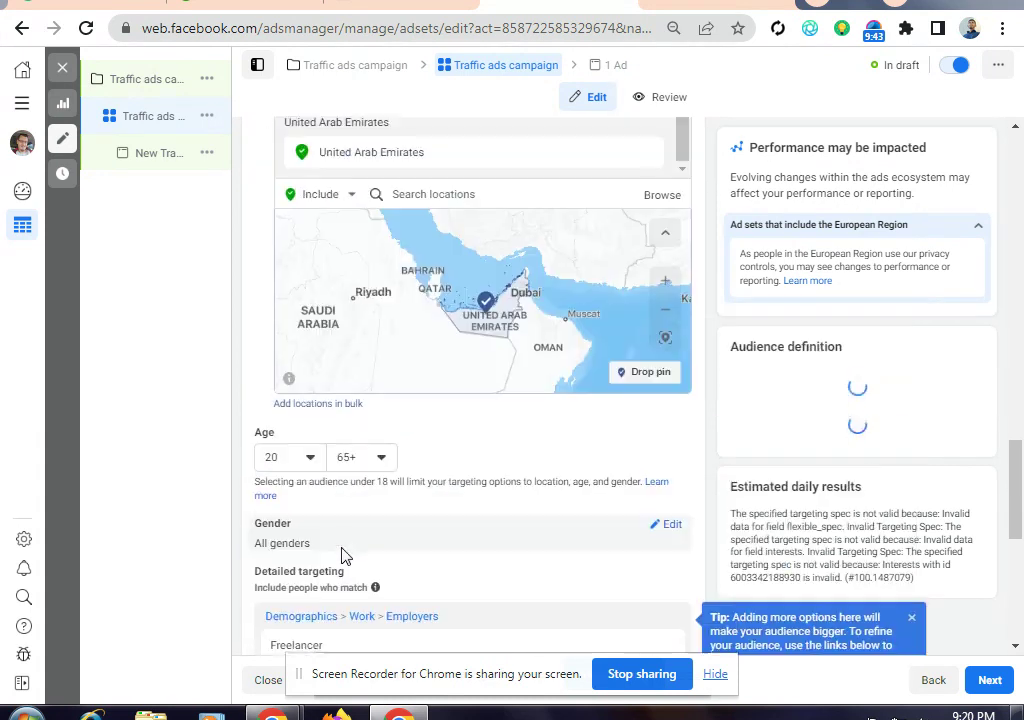
scroll(400, 515, "down", 3)
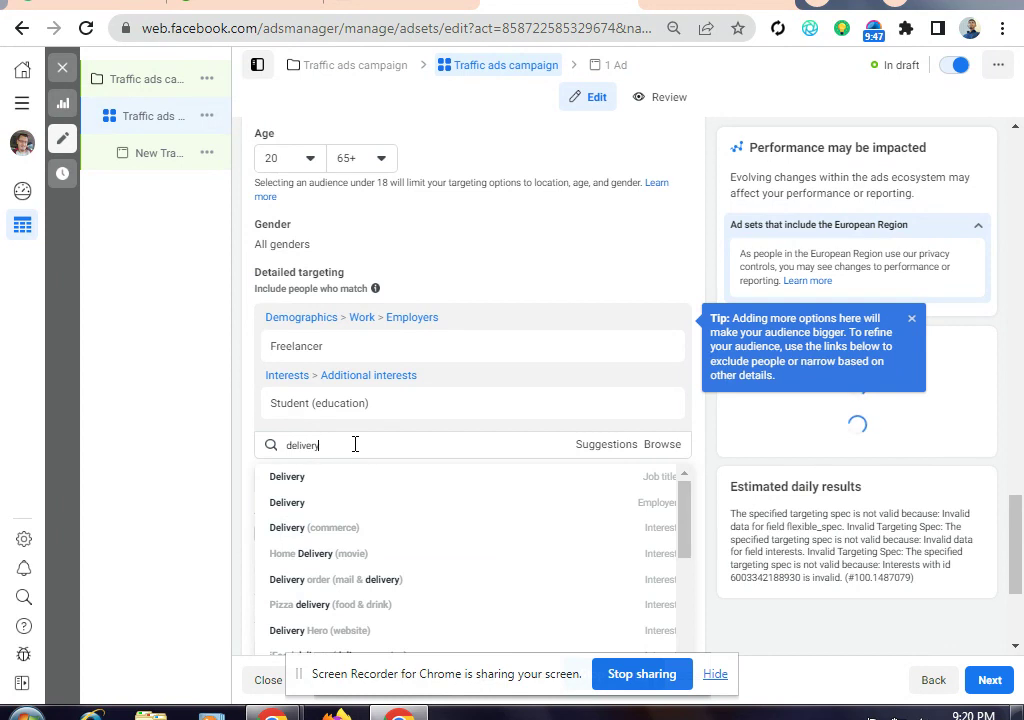
key("BackSpace")
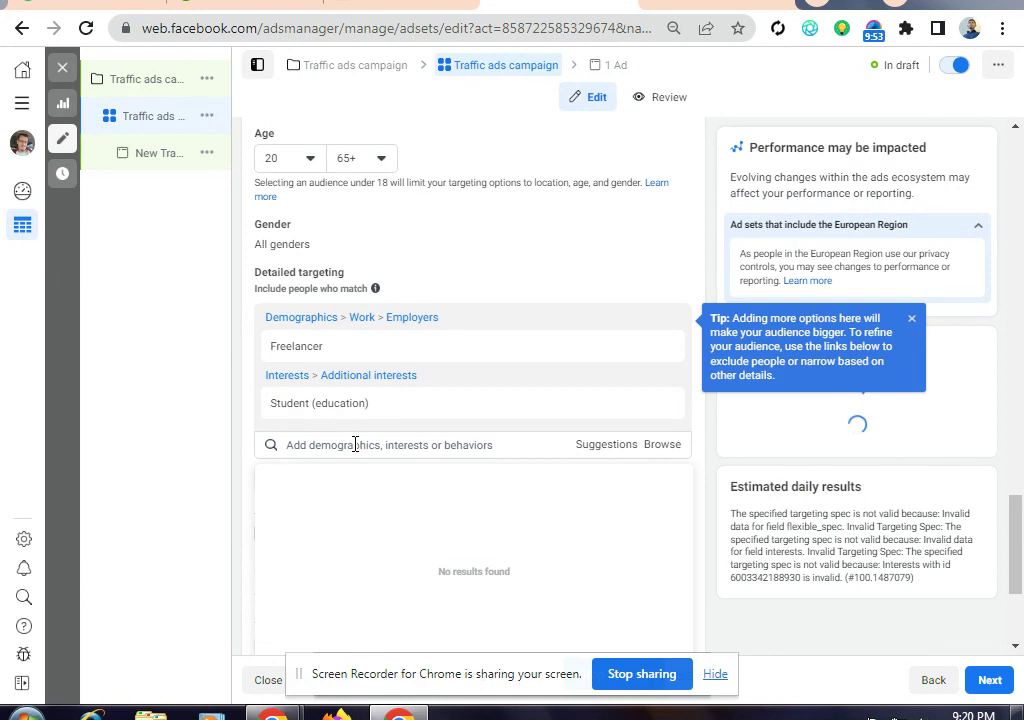
left_click(910, 320)
mouse_move(352, 395)
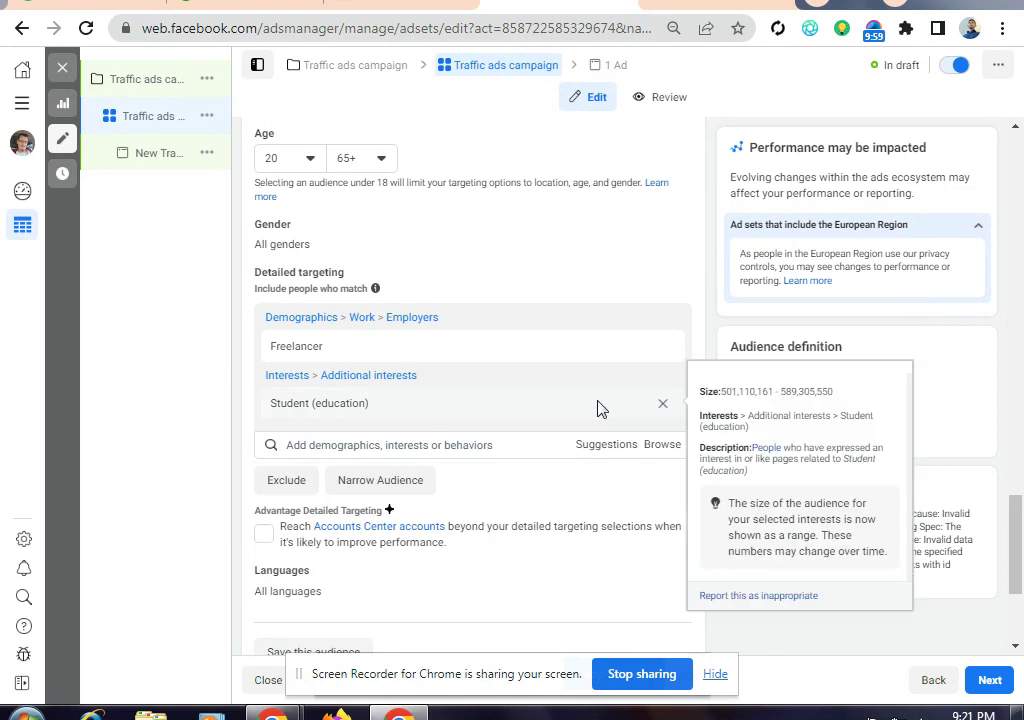
scroll(330, 420, "down", 1)
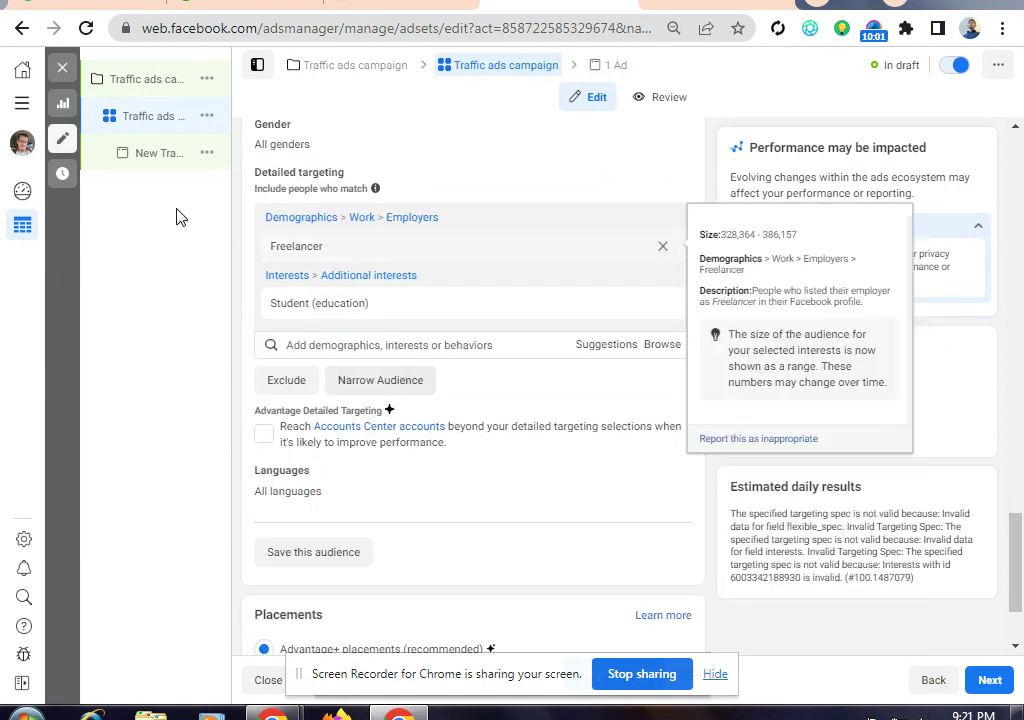
left_click(299, 347)
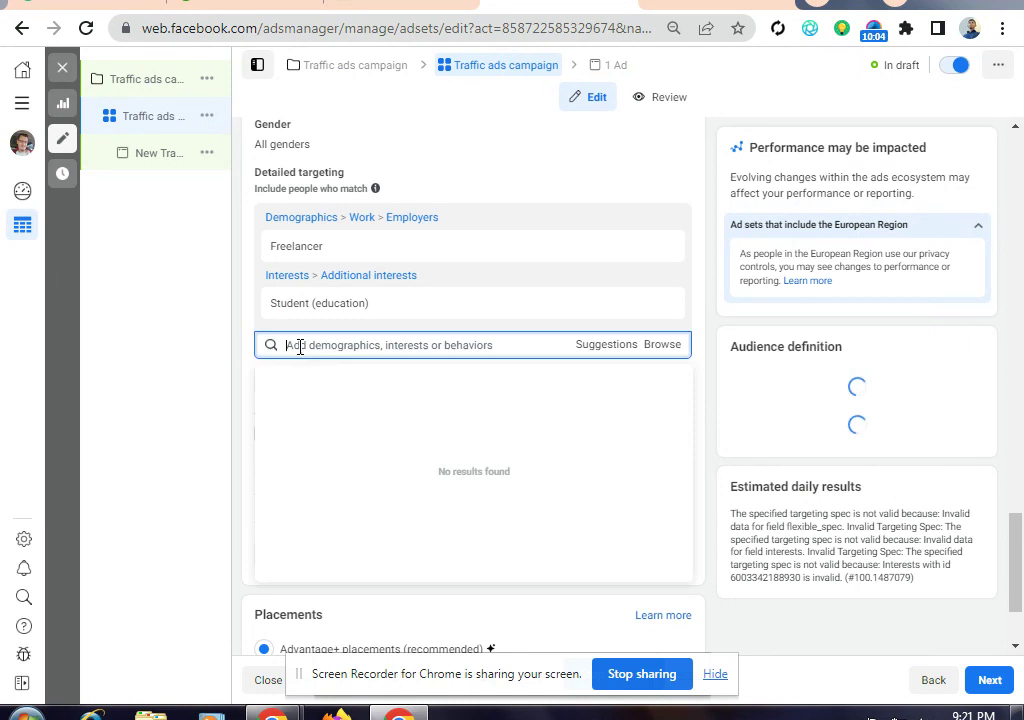
left_click(240, 240)
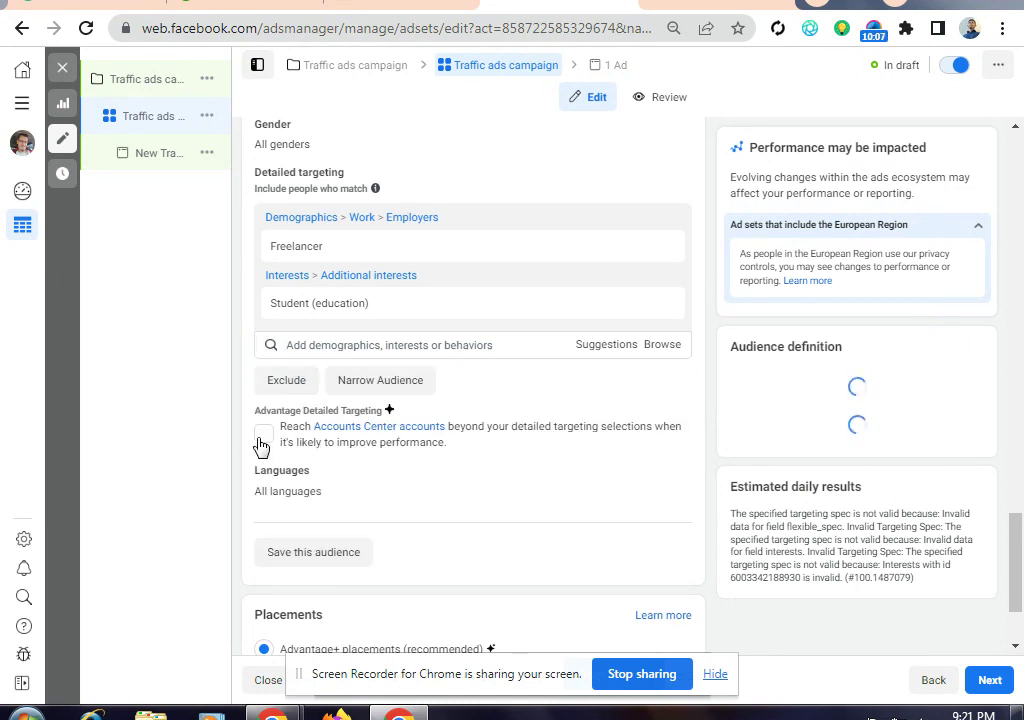
Save the defined audience for reuse under the suggested audience name.
scroll(408, 515, "down", 1)
scroll(408, 515, "down", 1)
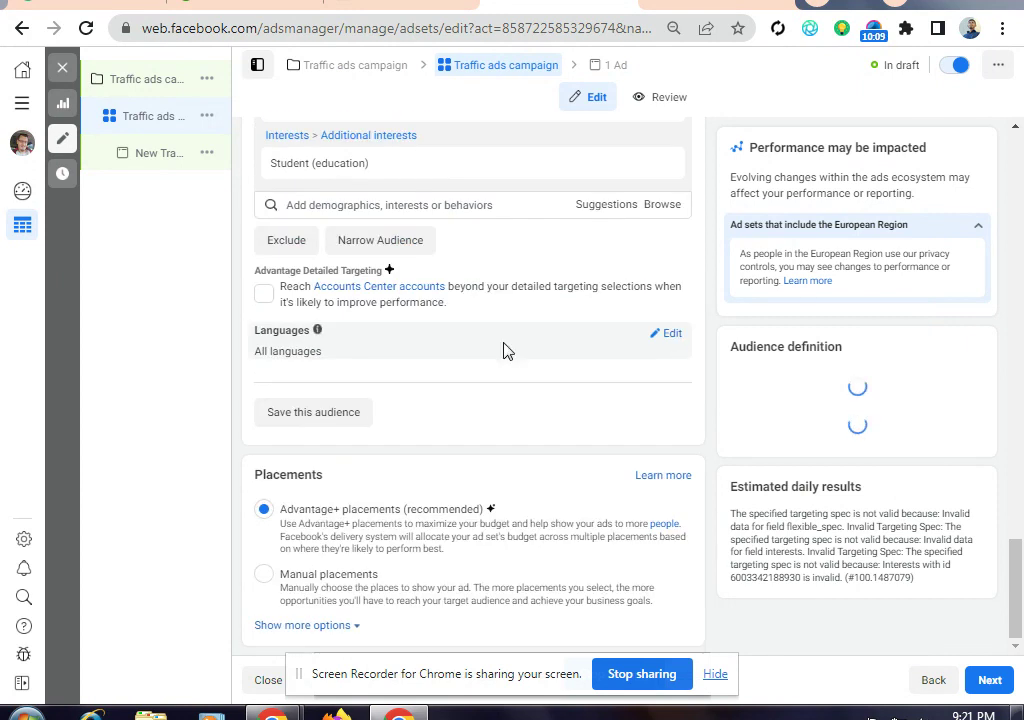
left_click(333, 416)
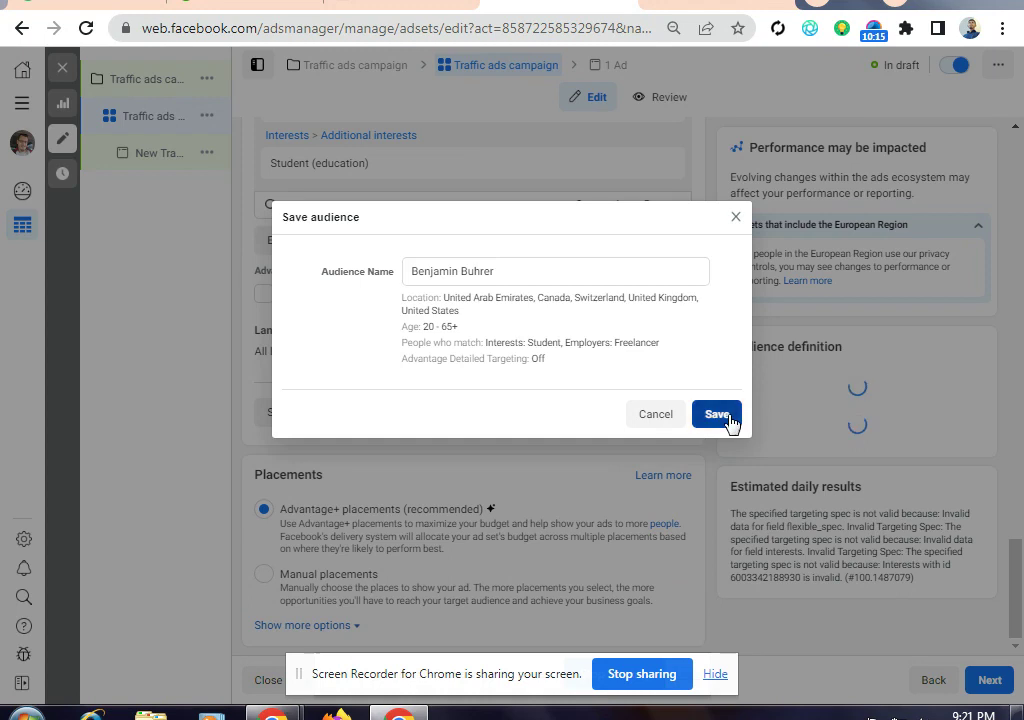
left_click(731, 418)
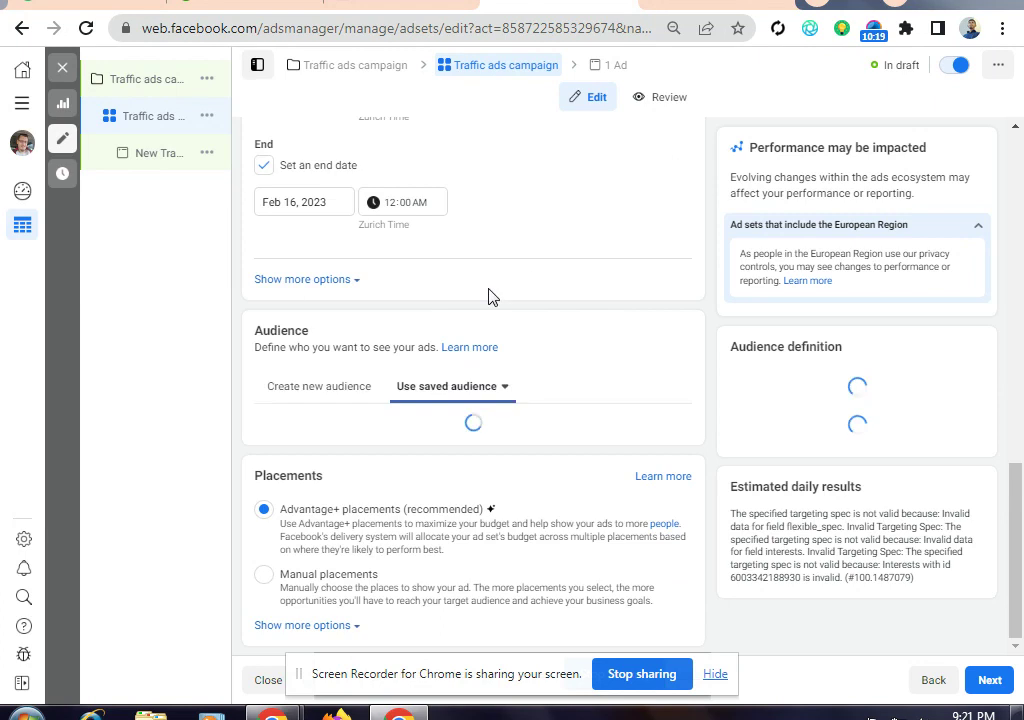
Expand the additional options of the ad set's budget and schedule.
scroll(510, 350, "up", 2)
scroll(520, 332, "up", 4)
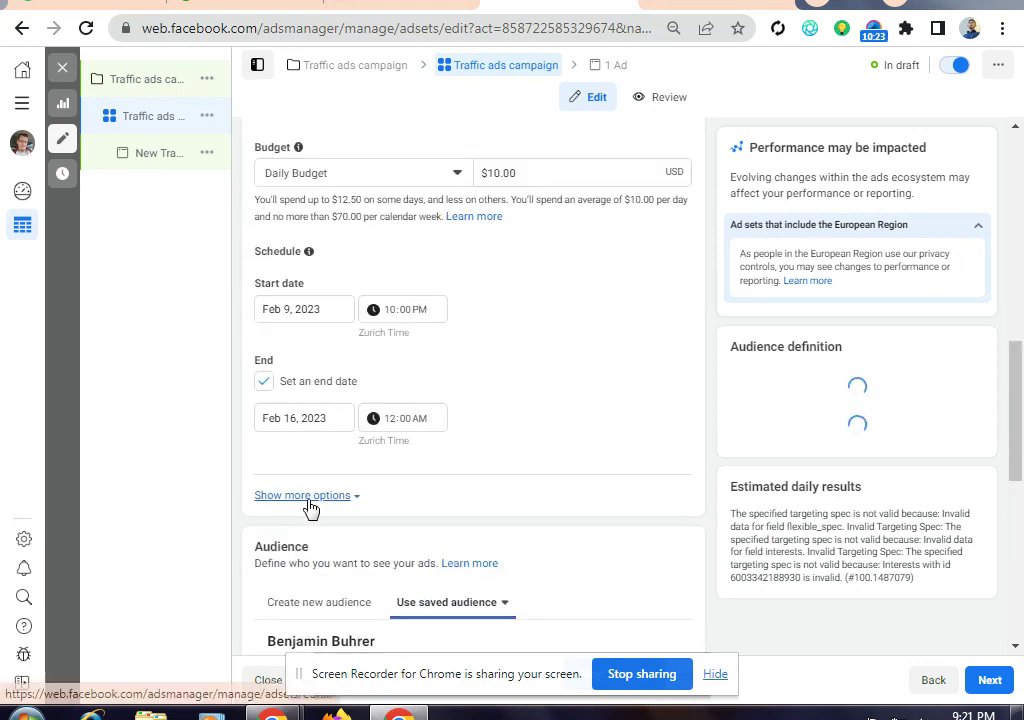
scroll(409, 332, "up", 1)
scroll(420, 338, "down", 1)
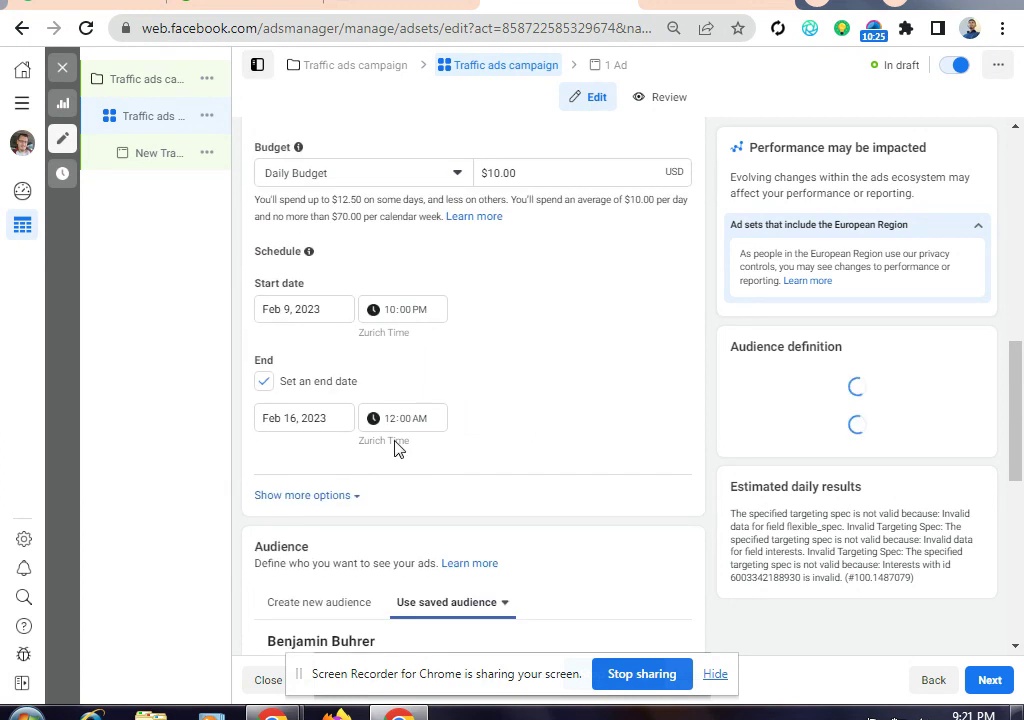
left_click(298, 497)
Review the ad scheduling option, the saved audience's targeting summary, the placements, and the budget and schedule settings.
scroll(389, 466, "down", 2)
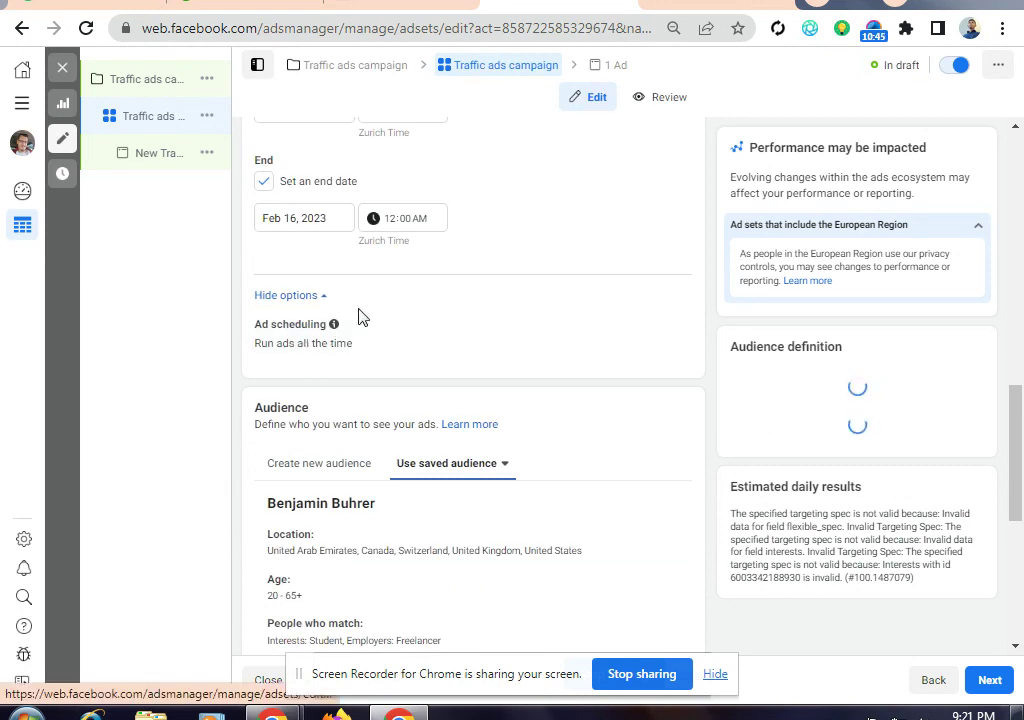
scroll(421, 327, "down", 1)
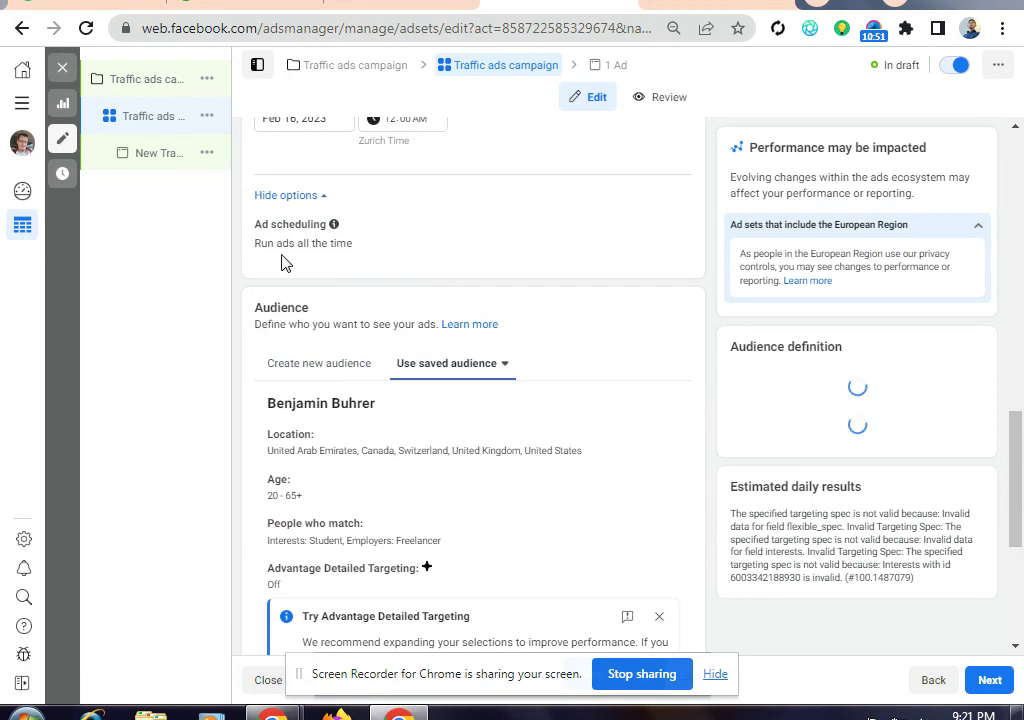
scroll(421, 286, "down", 3)
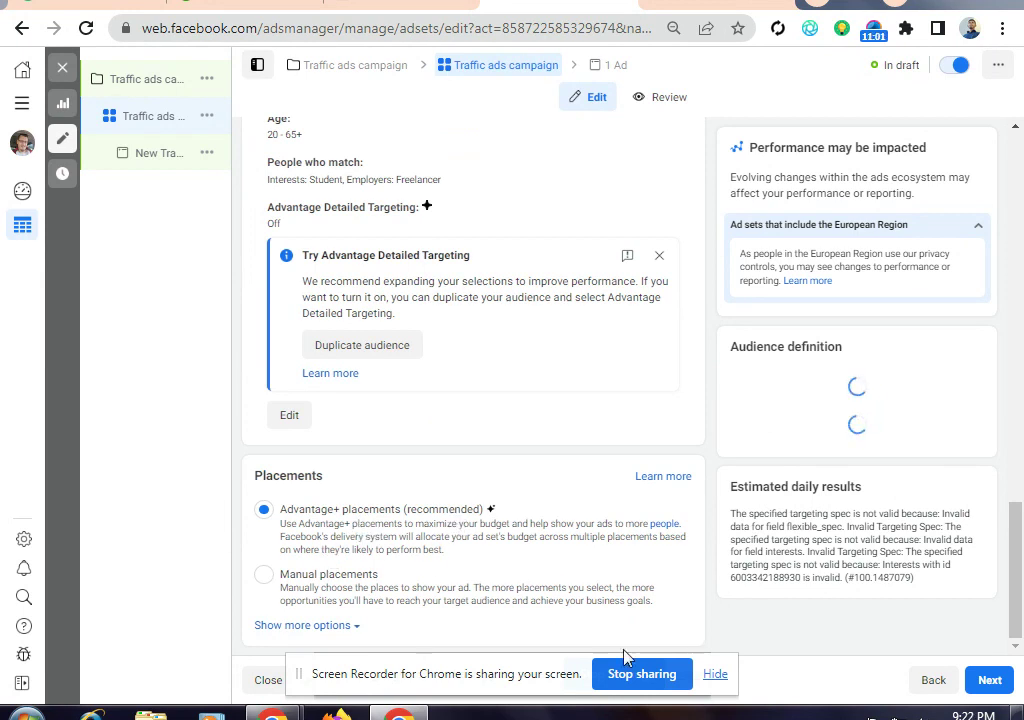
scroll(510, 400, "up", 1)
scroll(534, 427, "up", 8)
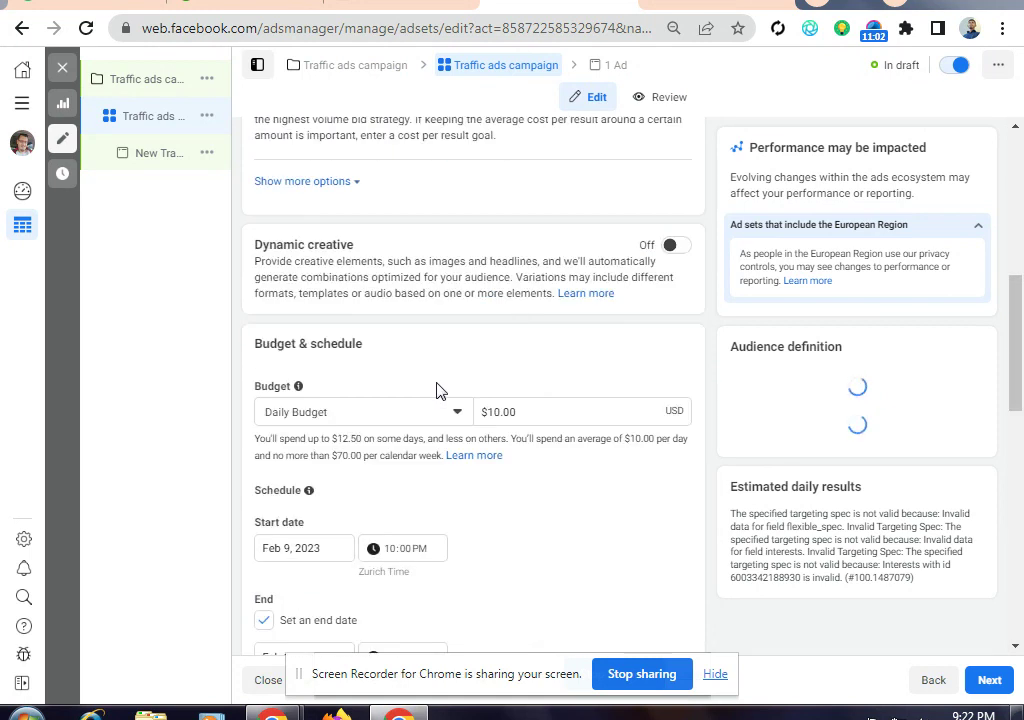
scroll(500, 350, "down", 1)
scroll(450, 380, "down", 2)
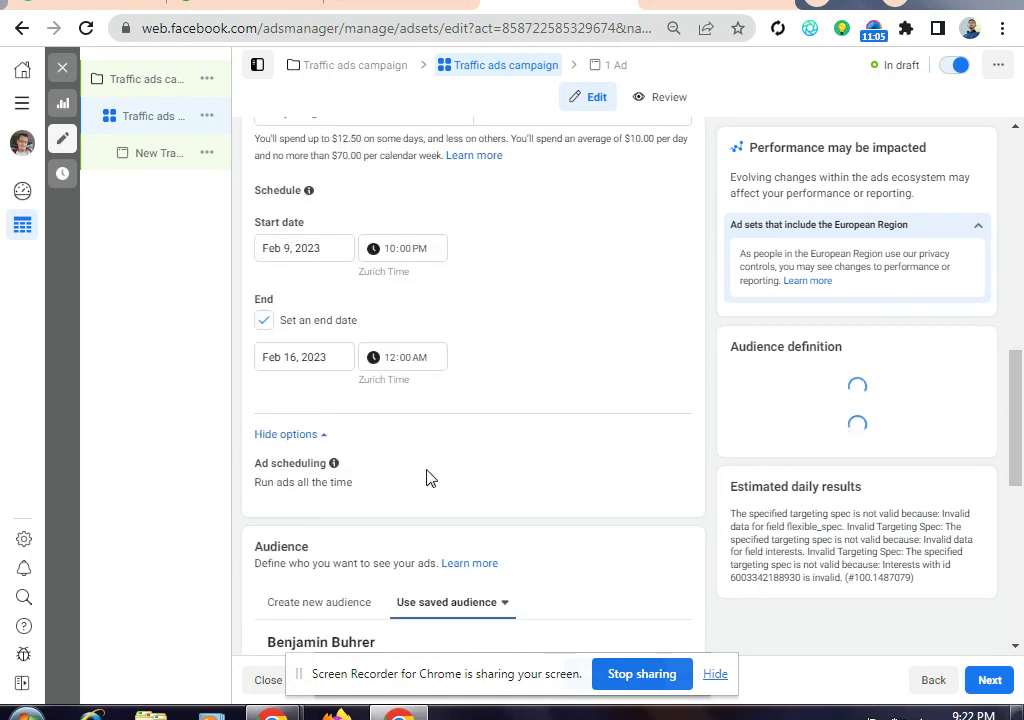
scroll(377, 452, "down", 2)
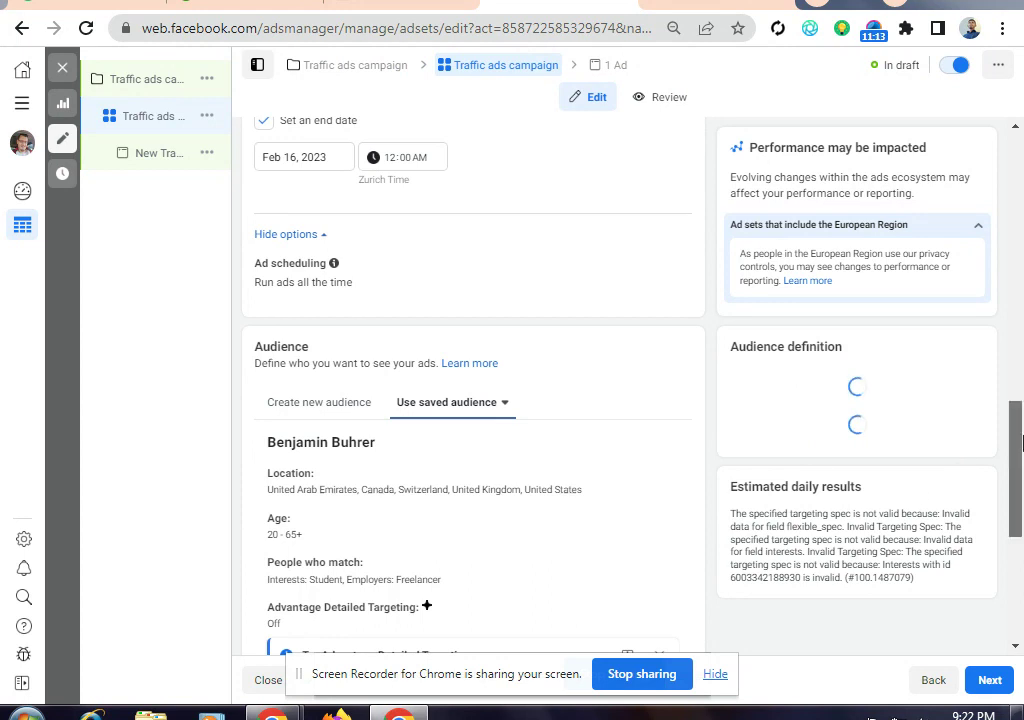
Review the ad set's name, conversion location, performance goal and dynamic creative settings.
left_click_drag(1015, 425, 1020, 342)
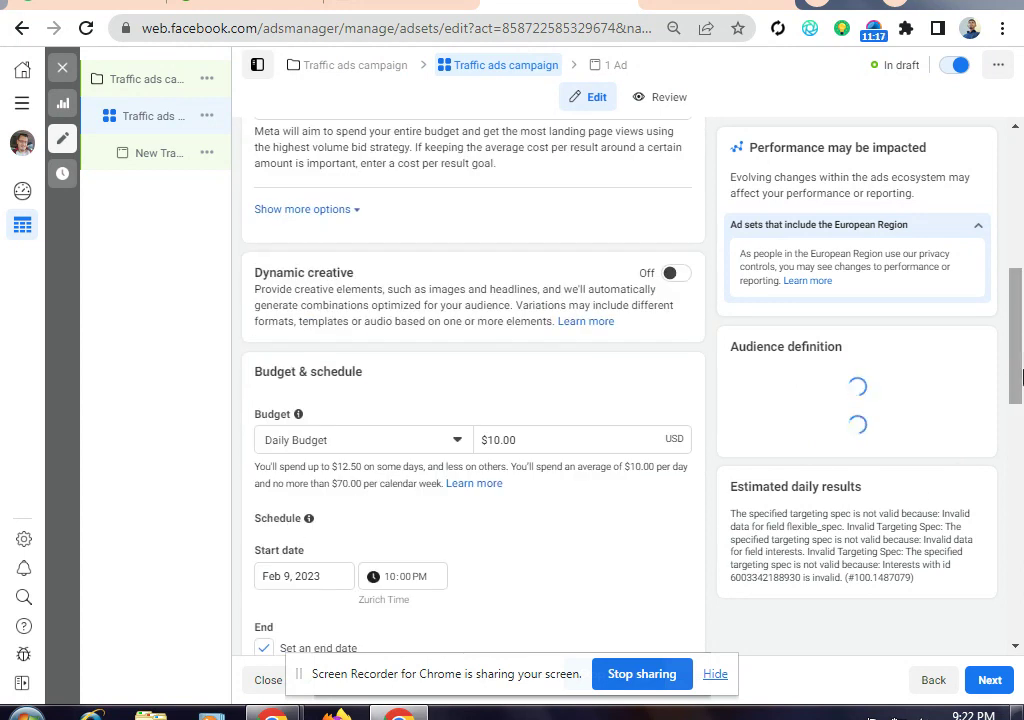
left_click_drag(1020, 342, 1020, 388)
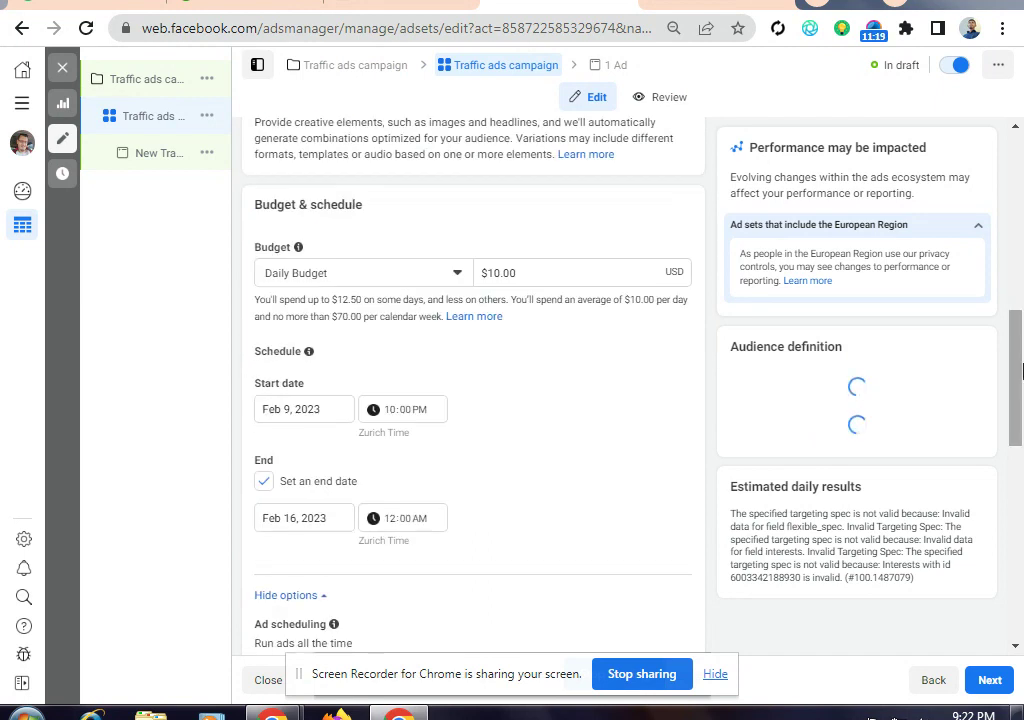
scroll(546, 399, "up", 8)
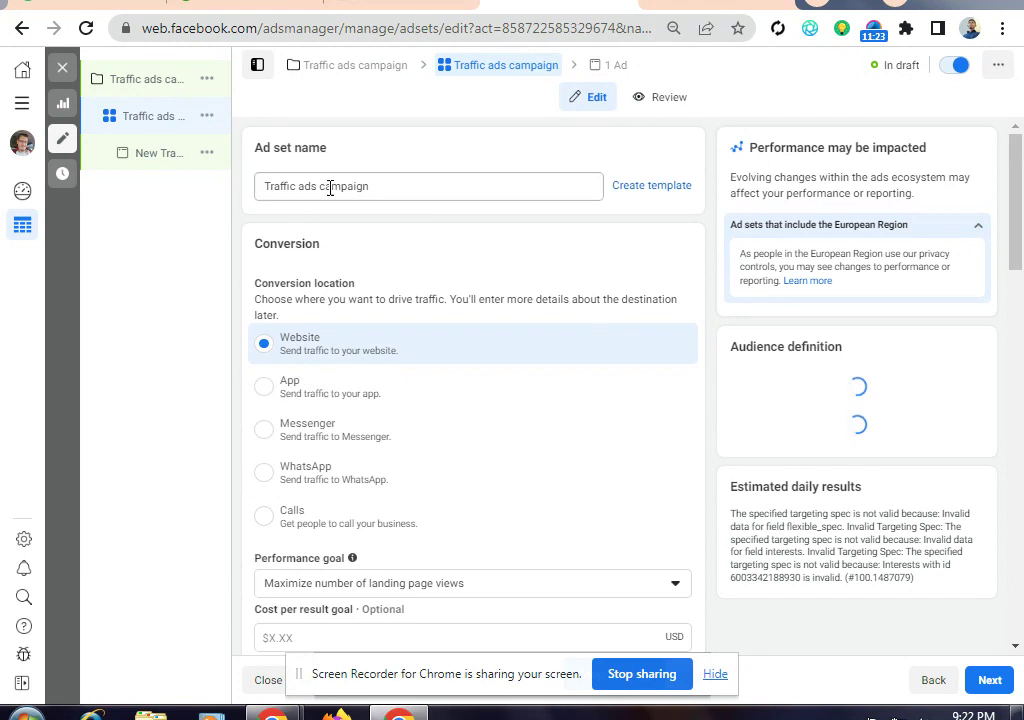
left_click_drag(383, 191, 263, 216)
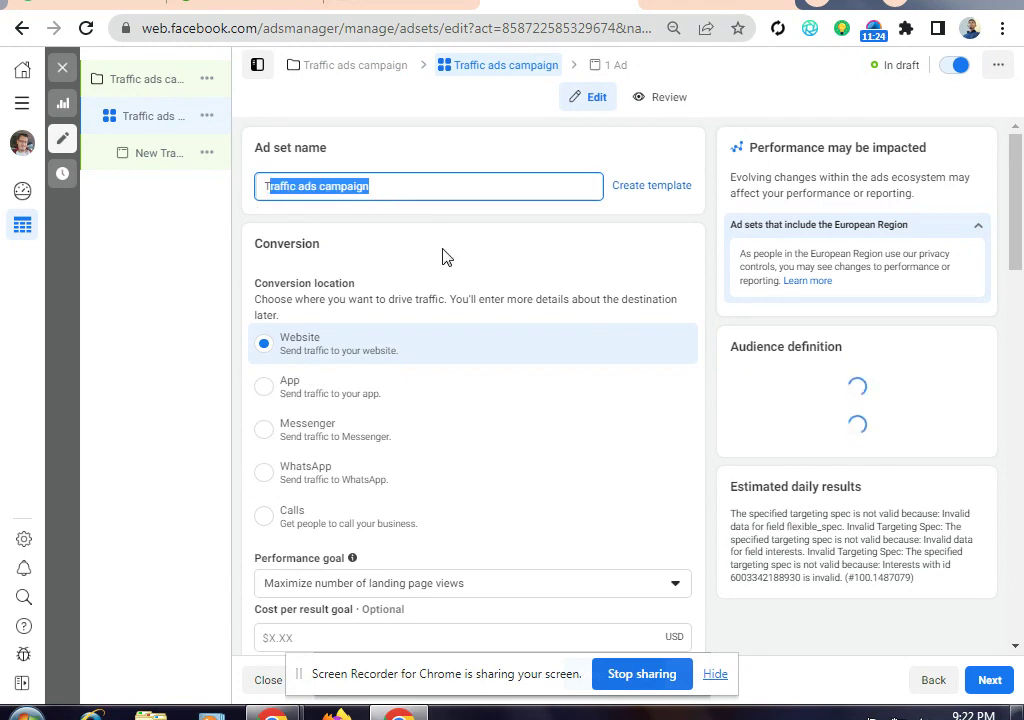
left_click(380, 256)
scroll(800, 373, "down", 3)
scroll(315, 327, "up", 3)
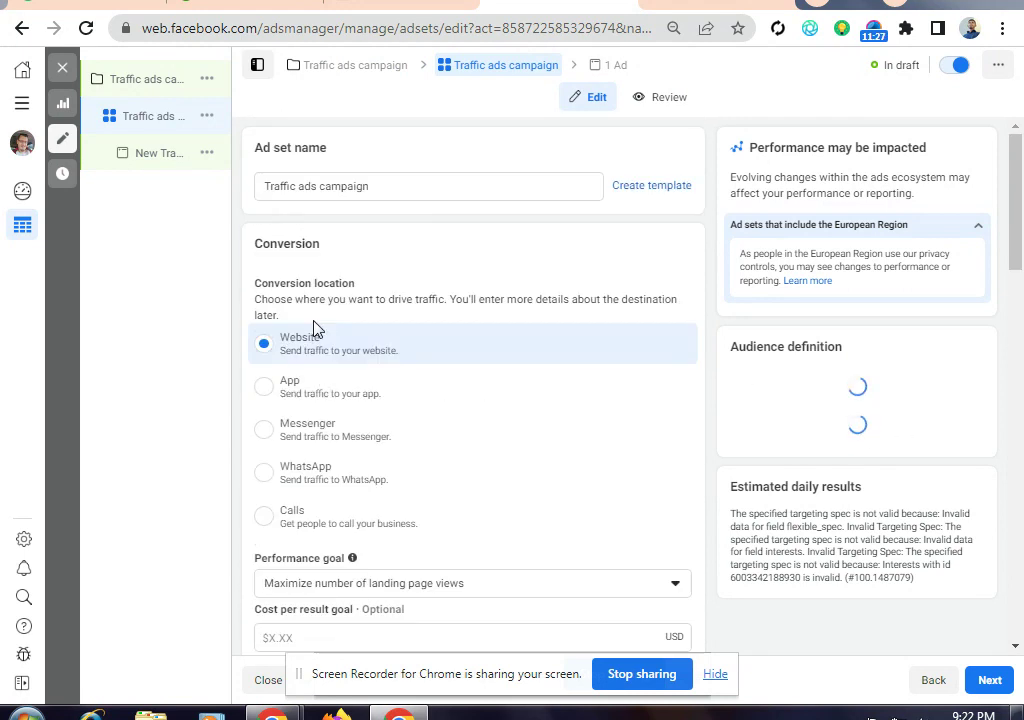
scroll(479, 396, "down", 3)
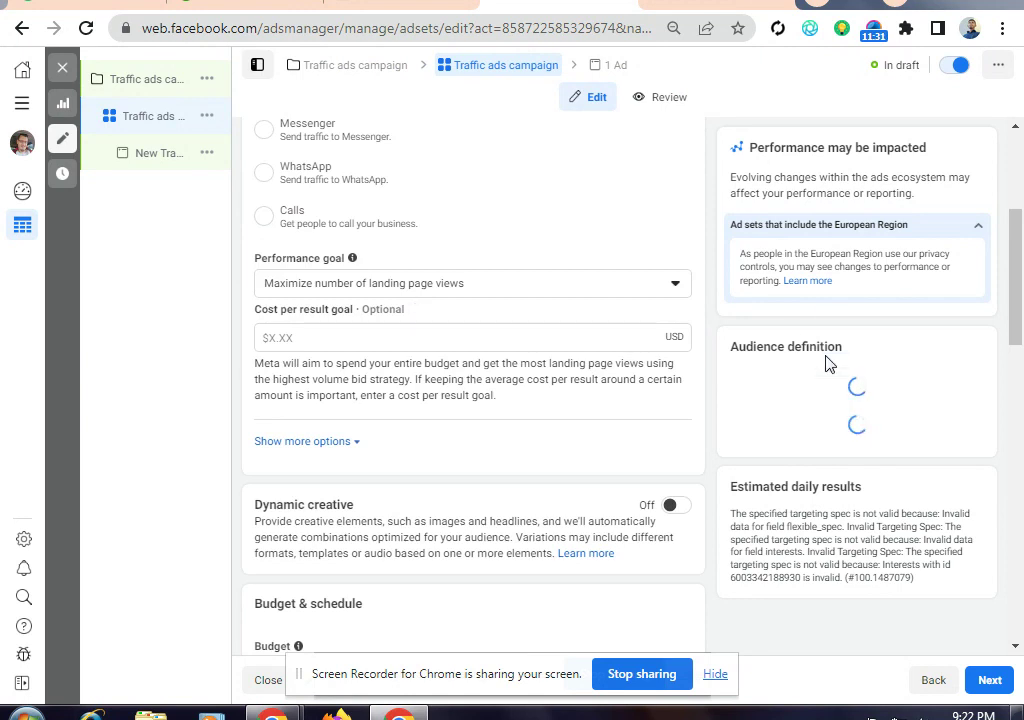
scroll(840, 330, "up", 3)
scroll(590, 480, "down", 7)
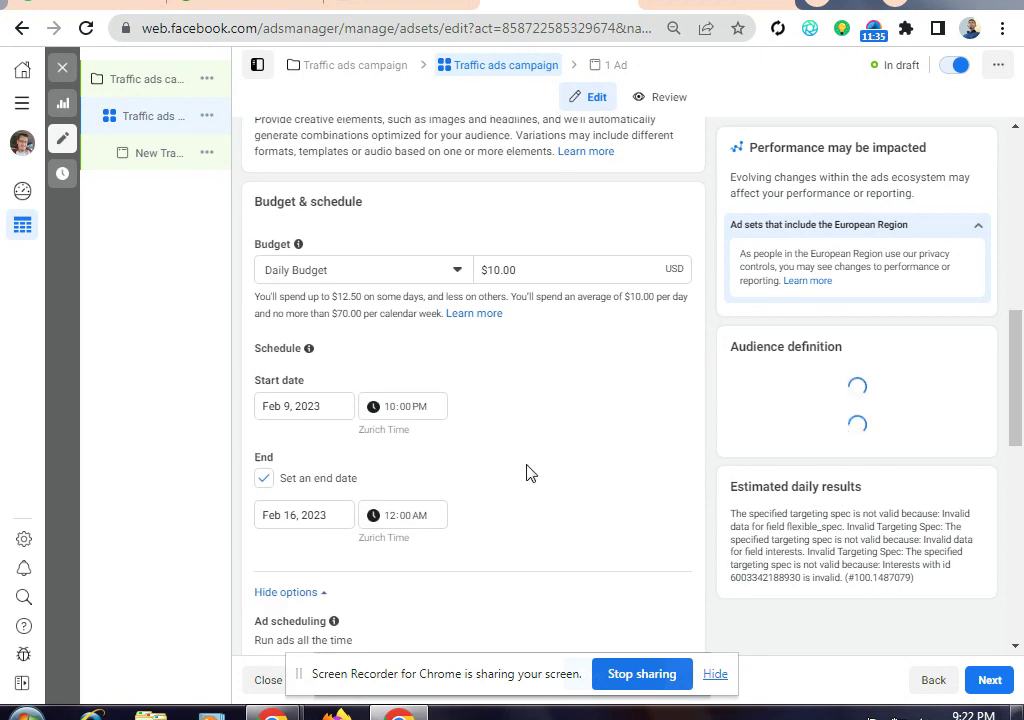
Check the ad set's daily budget, start and end dates, ad scheduling, and the saved audience's targeting summary.
scroll(537, 446, "down", 1)
scroll(560, 320, "up", 1)
left_click(546, 277)
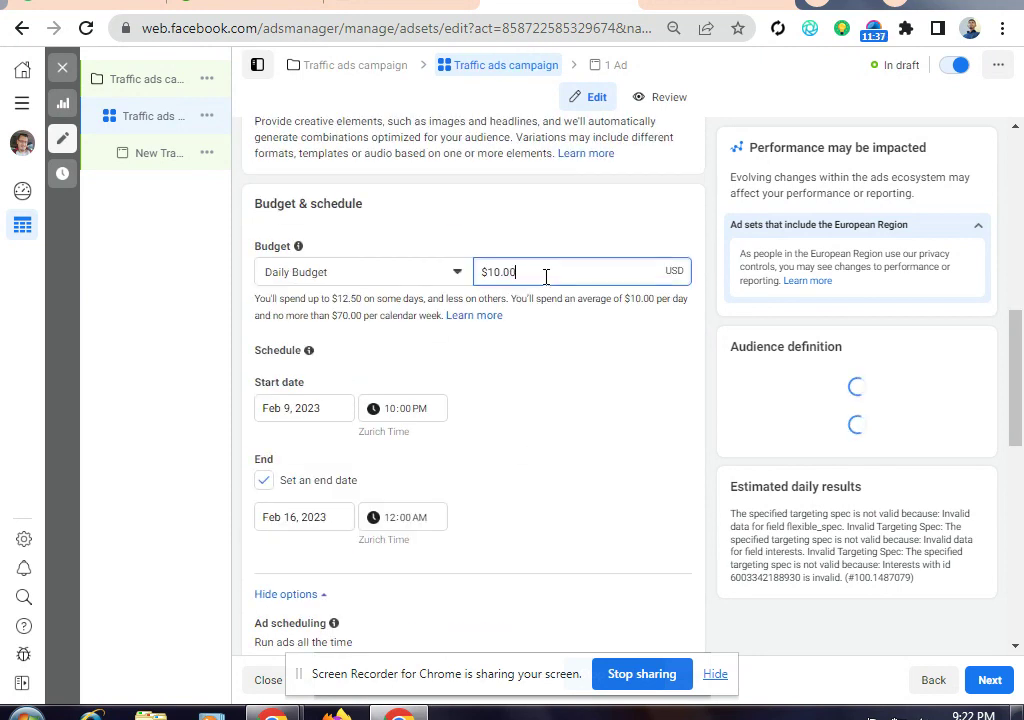
left_click(500, 295)
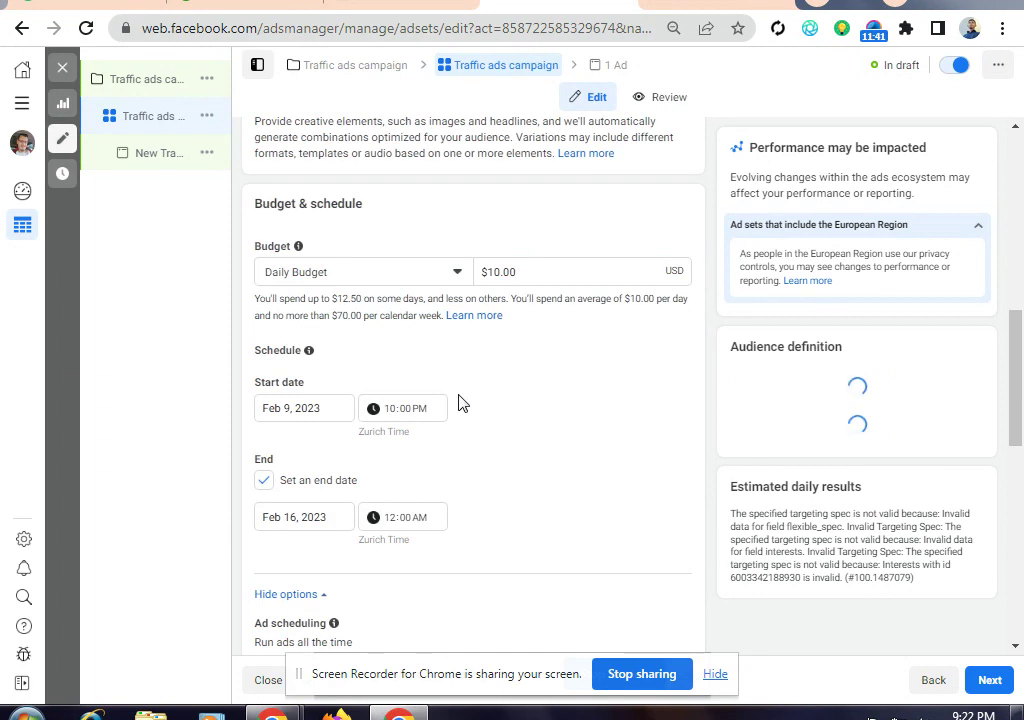
scroll(484, 408, "down", 1)
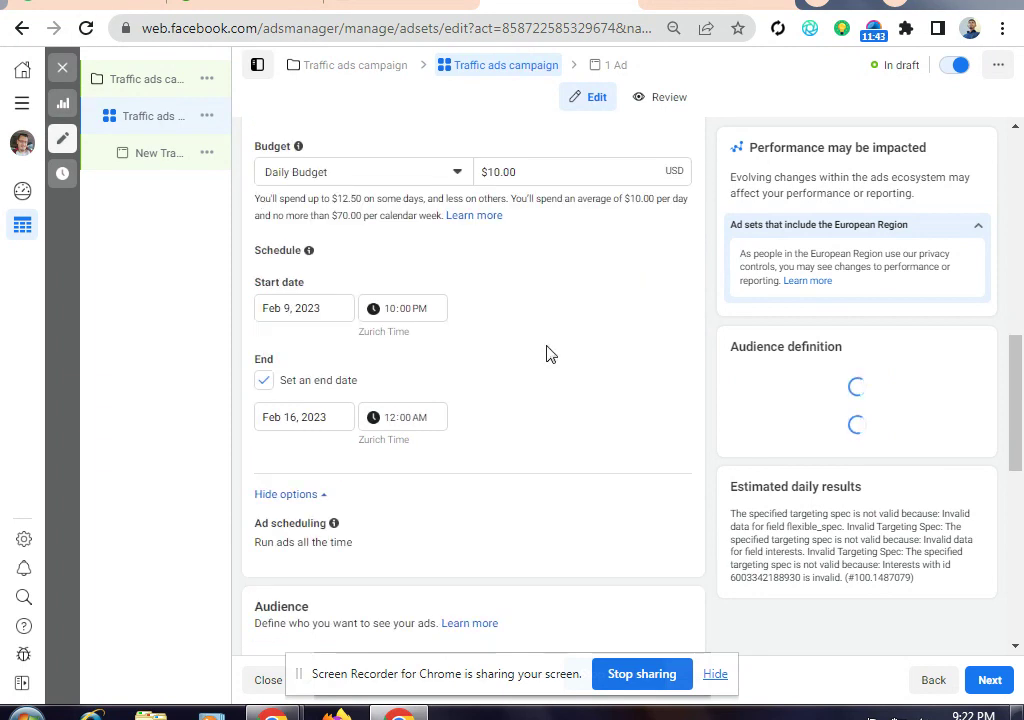
scroll(549, 352, "up", 3)
scroll(545, 354, "up", 4)
scroll(578, 366, "down", 4)
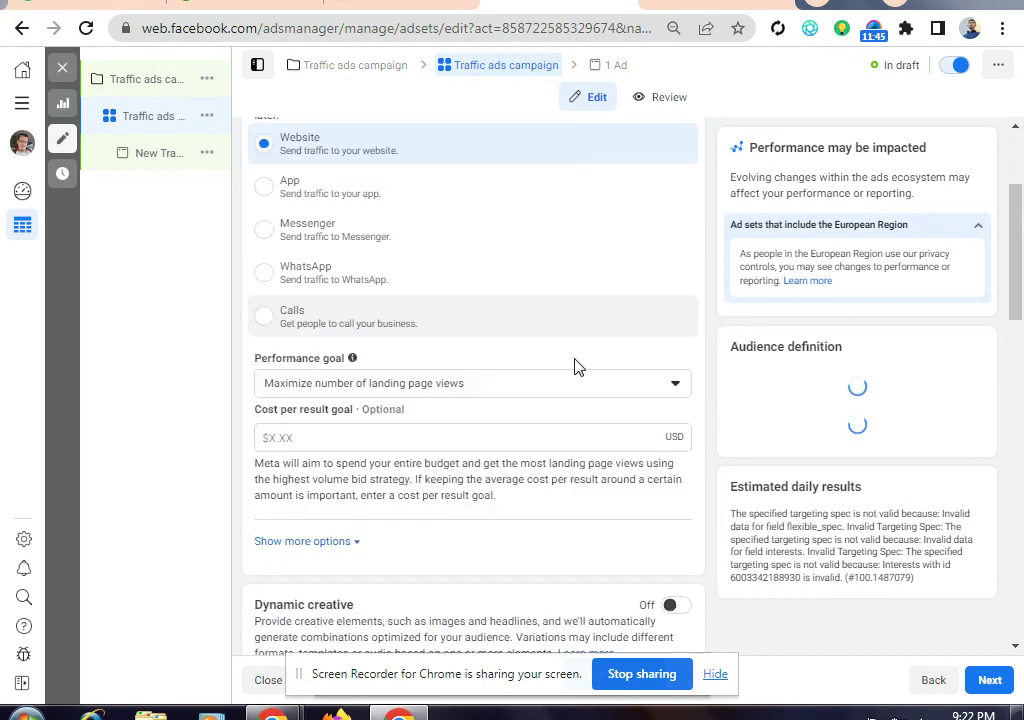
scroll(457, 331, "down", 9)
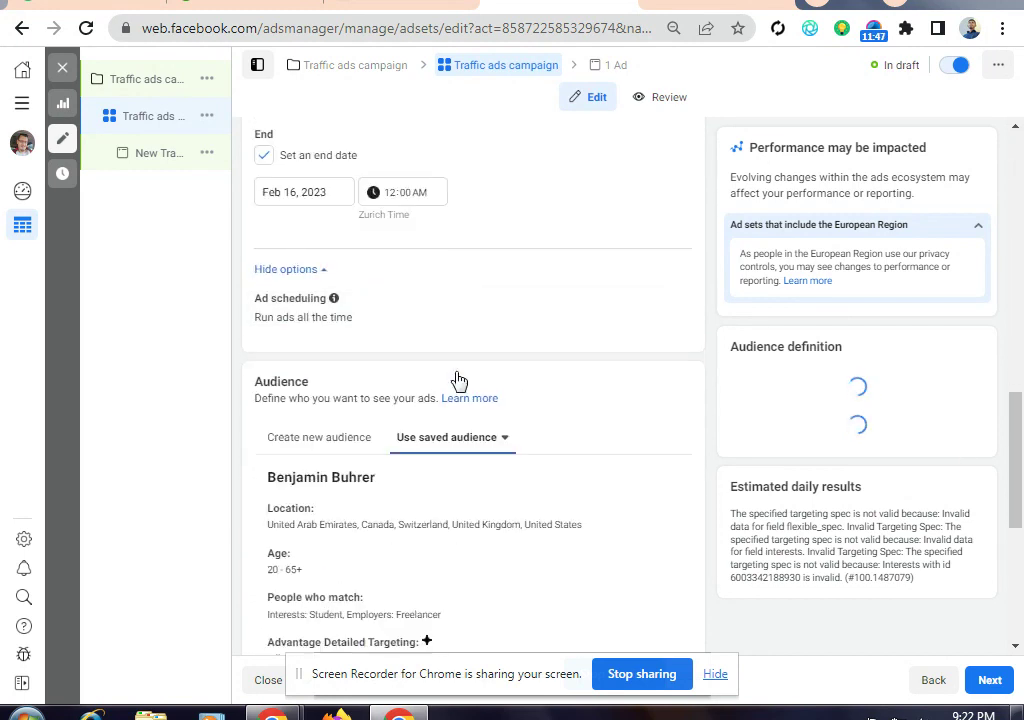
scroll(505, 340, "down", 1)
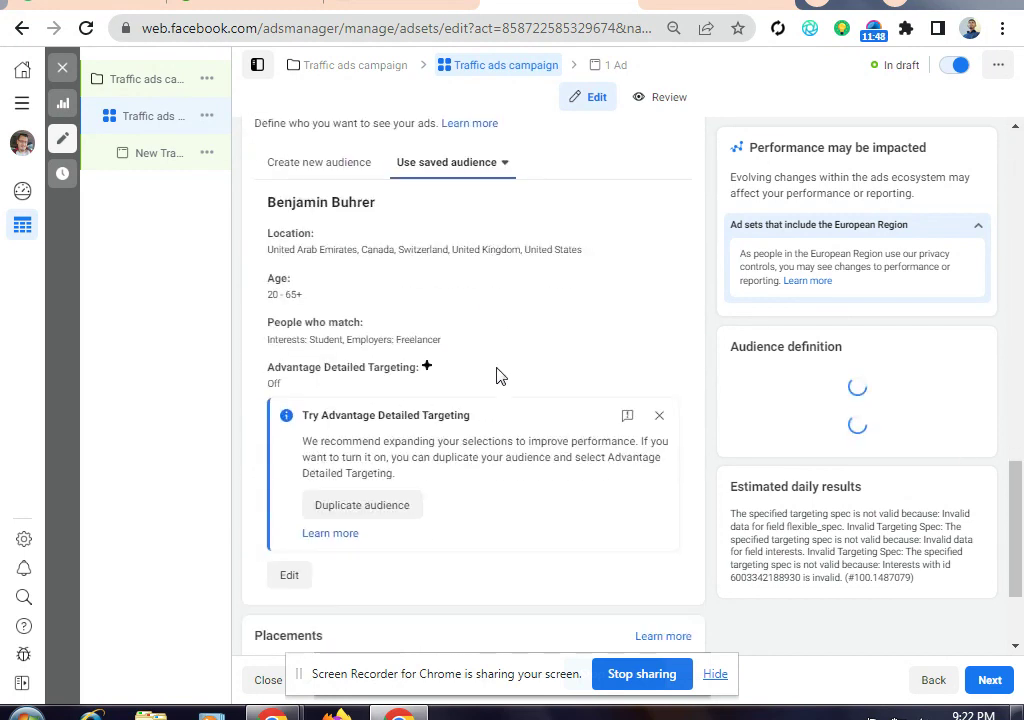
Dismiss the Advantage Detailed Targeting suggestion and remove the employer Freelancer and the interest Student (education) from the saved audience's detailed targeting.
left_click(659, 415)
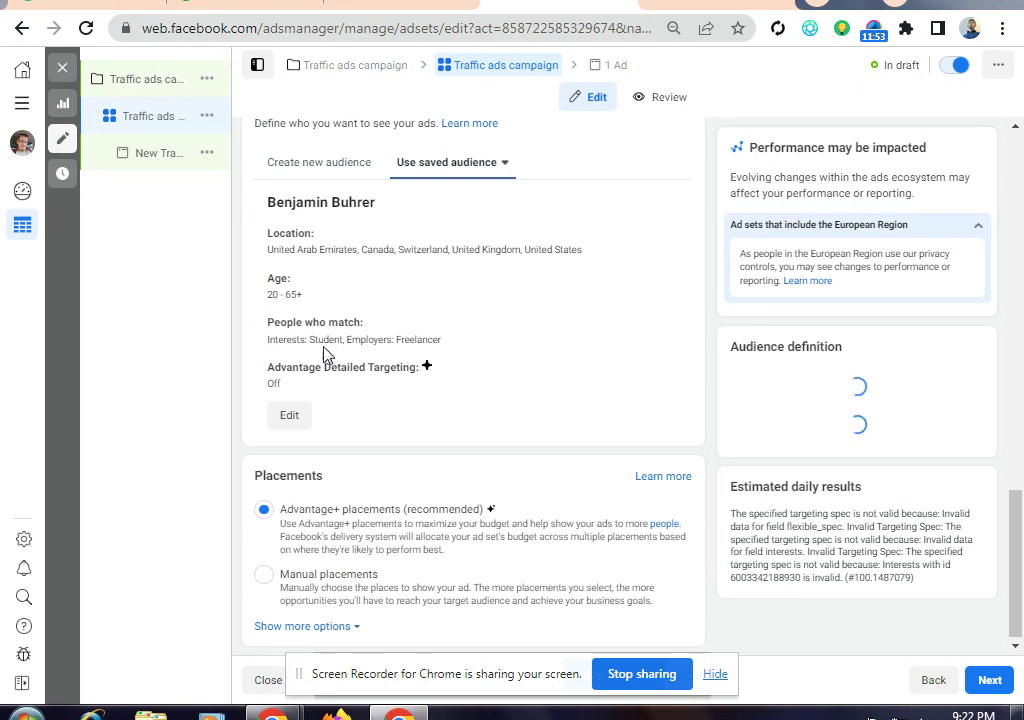
left_click(291, 417)
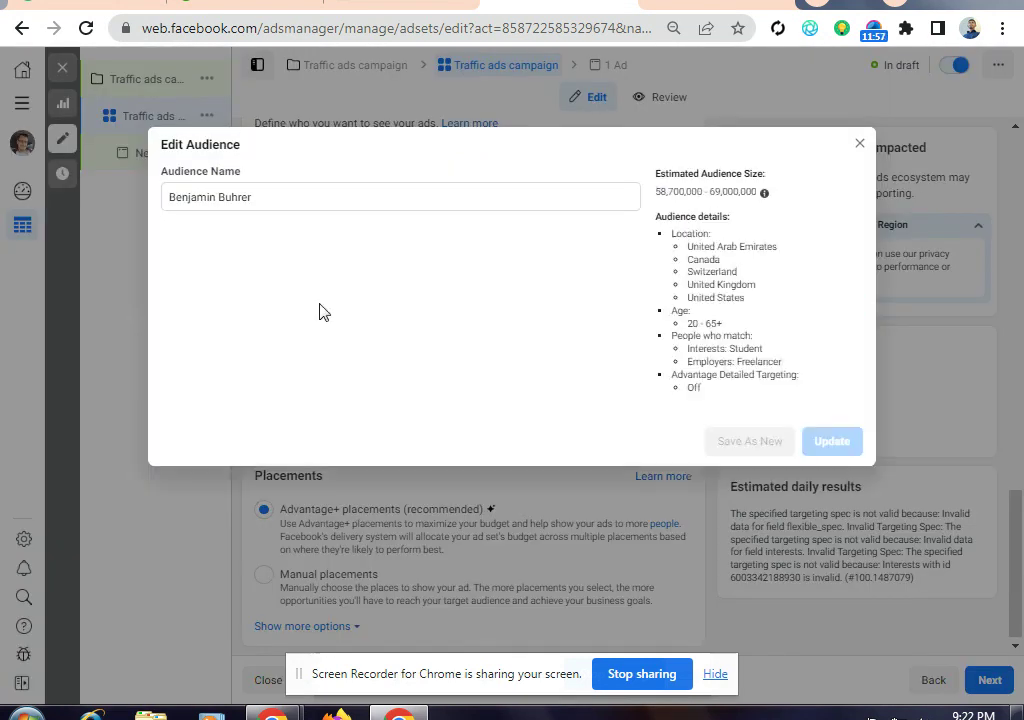
scroll(460, 400, "down", 1)
scroll(460, 400, "down", 10)
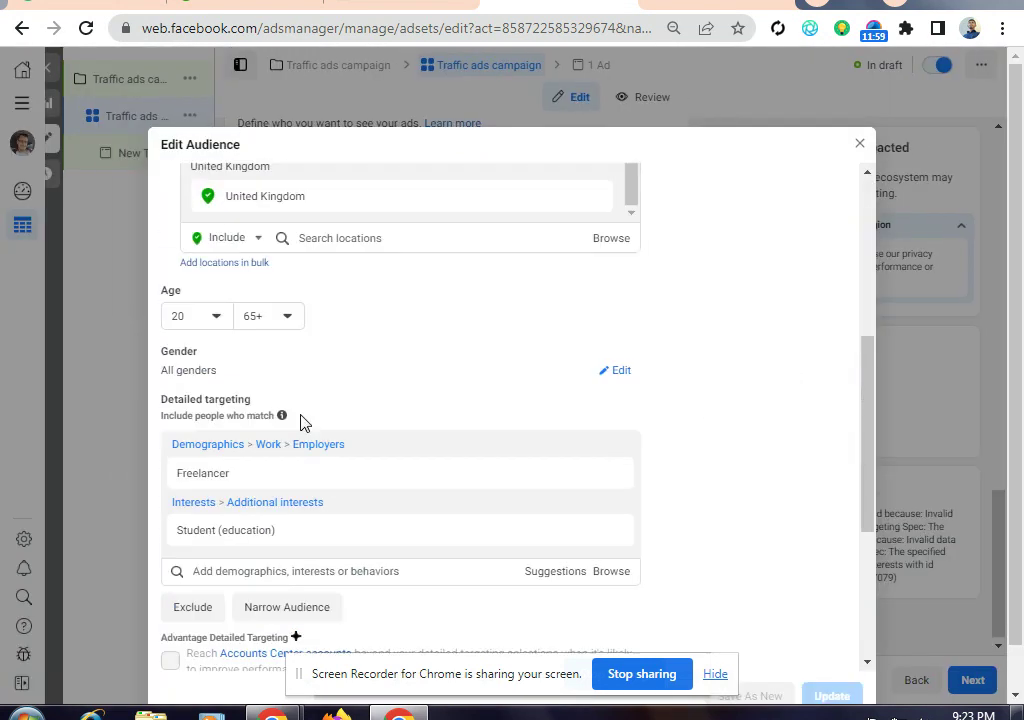
scroll(312, 319, "up", 2)
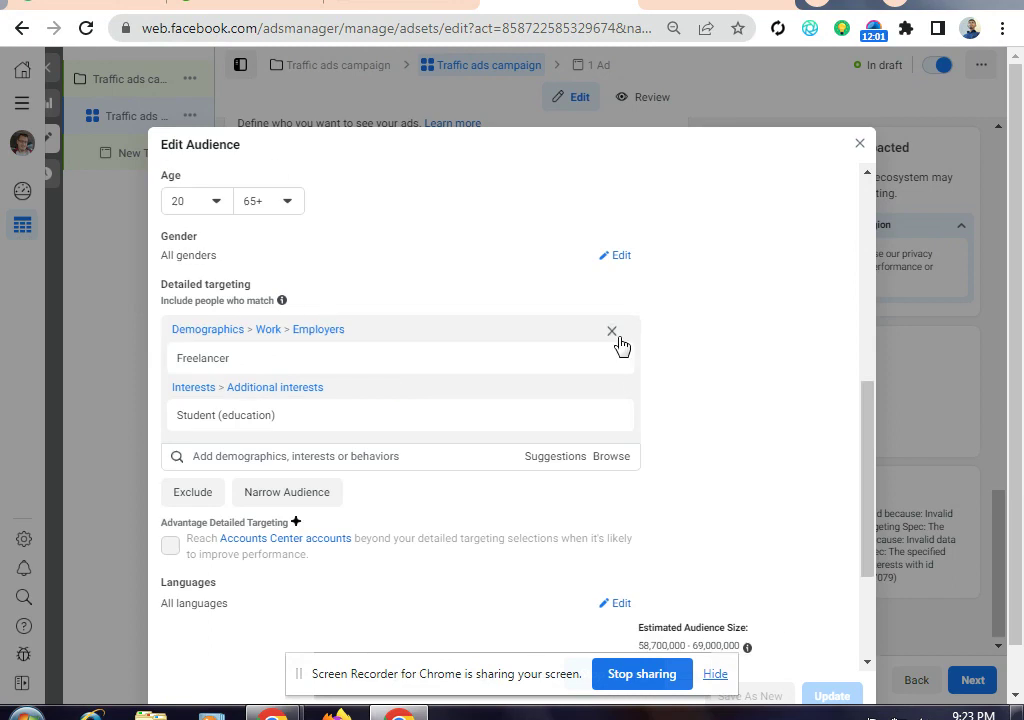
left_click(613, 331)
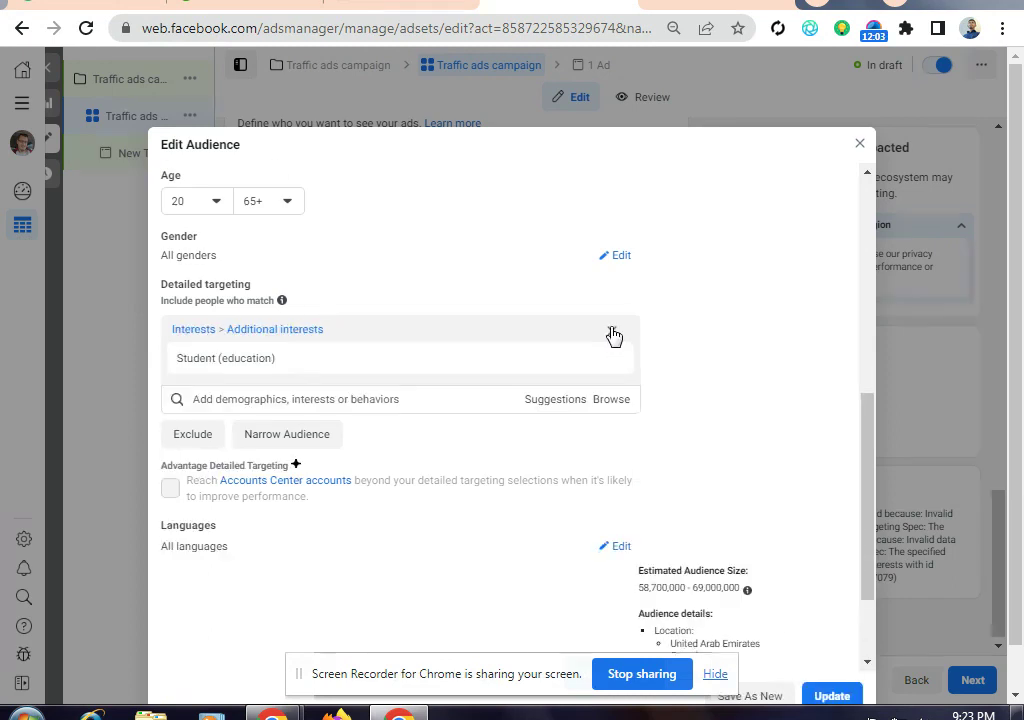
left_click(613, 333)
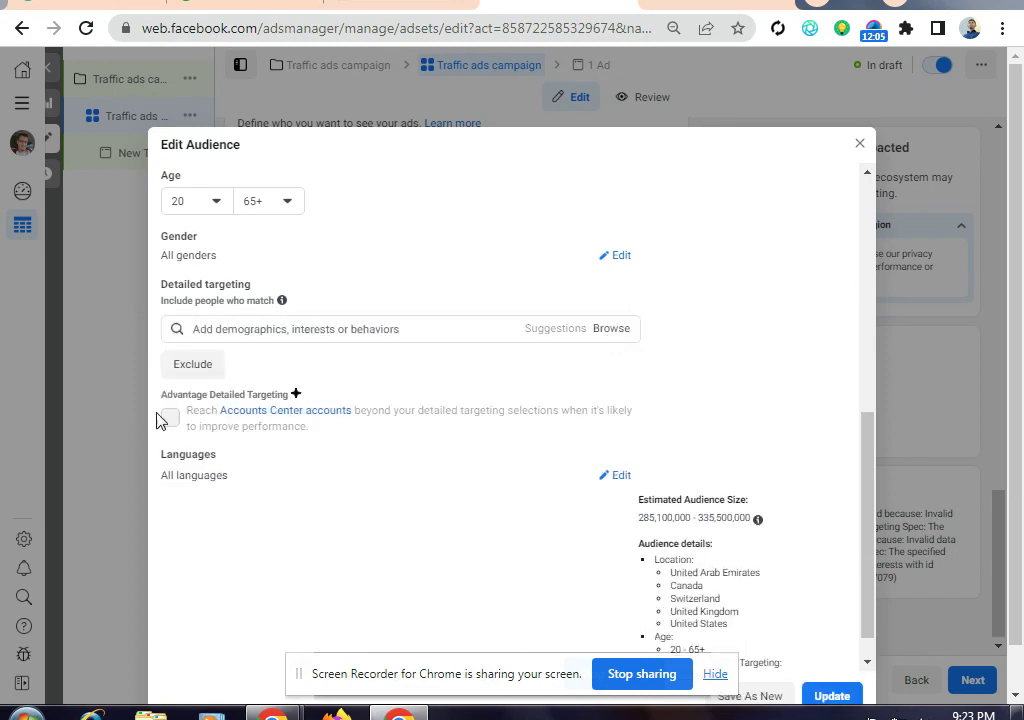
Check the remaining criteria of the saved audience and update it with the changed targeting.
scroll(645, 420, "up", 5)
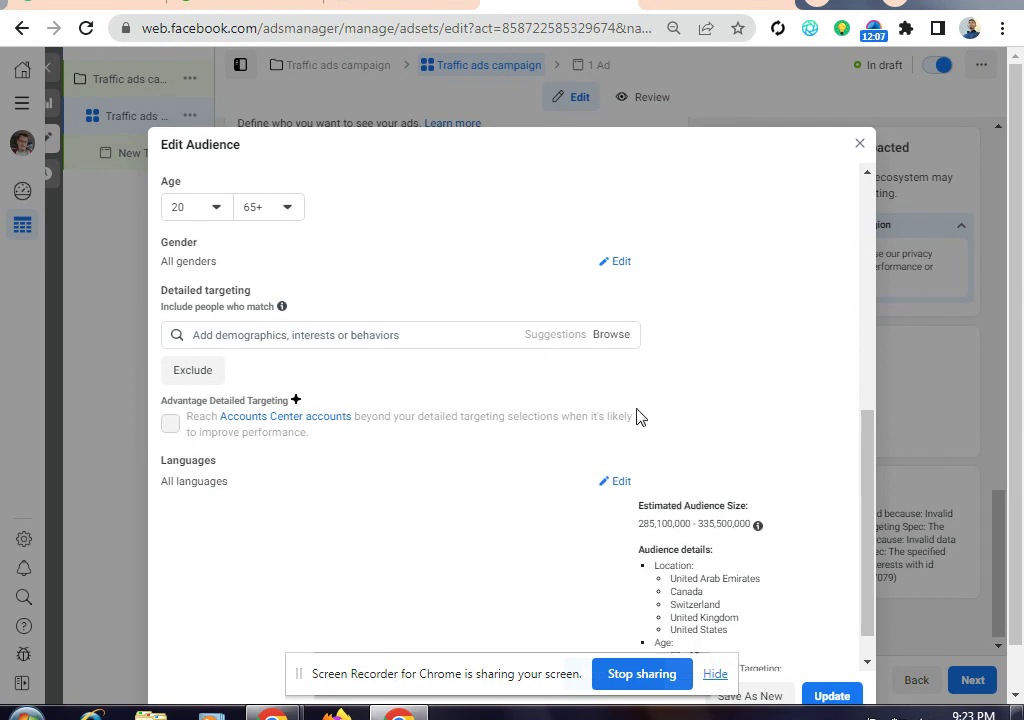
scroll(650, 430, "up", 1)
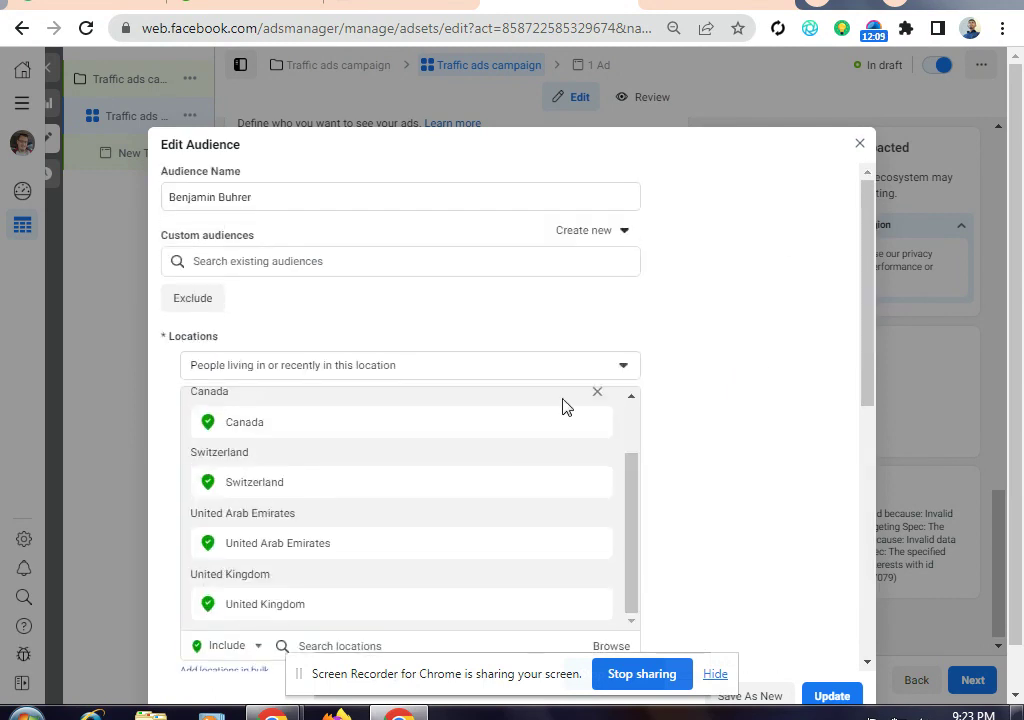
scroll(501, 425, "down", 6)
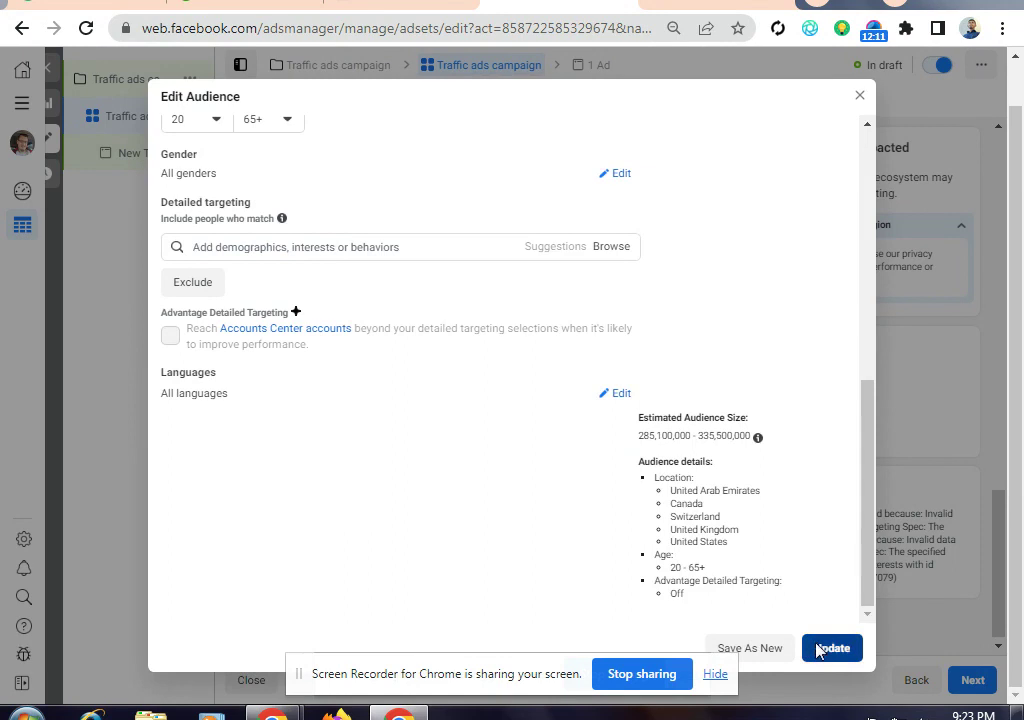
left_click(812, 650)
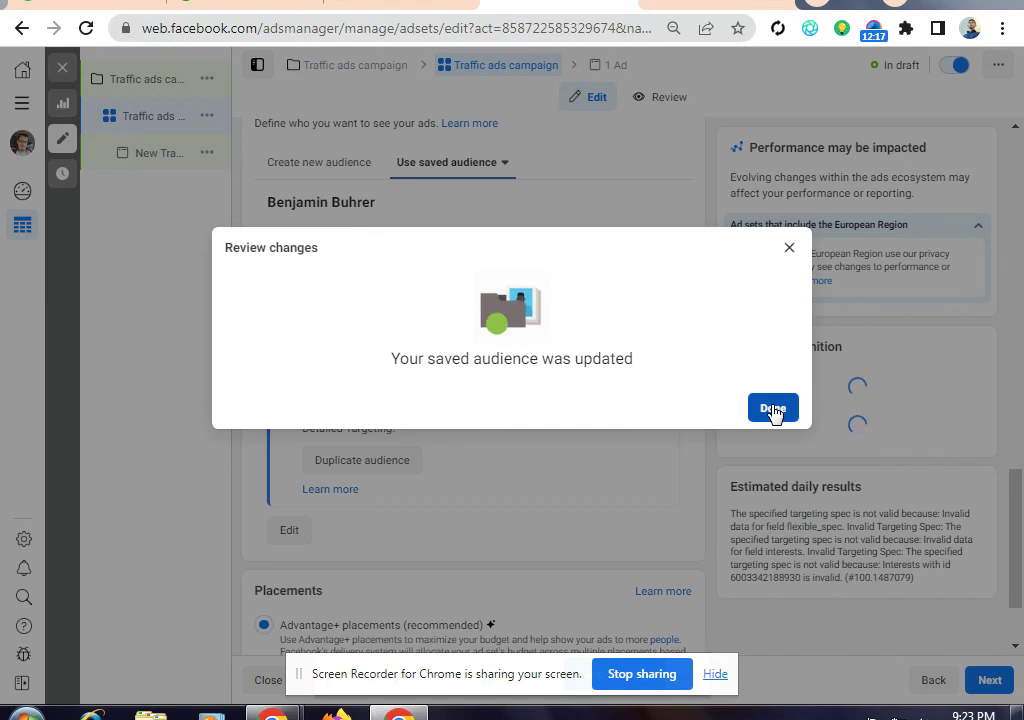
left_click(773, 408)
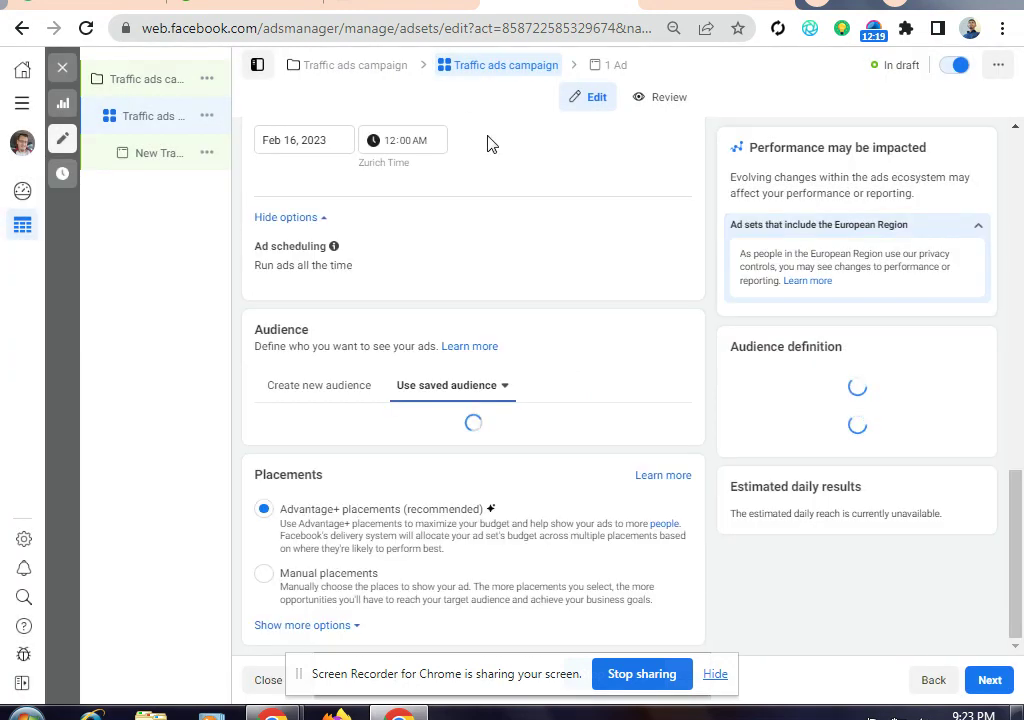
Examine the audience definition and estimated daily results for the updated audience, and dismiss the Advantage Detailed Targeting suggestion.
scroll(880, 505, "down", 3)
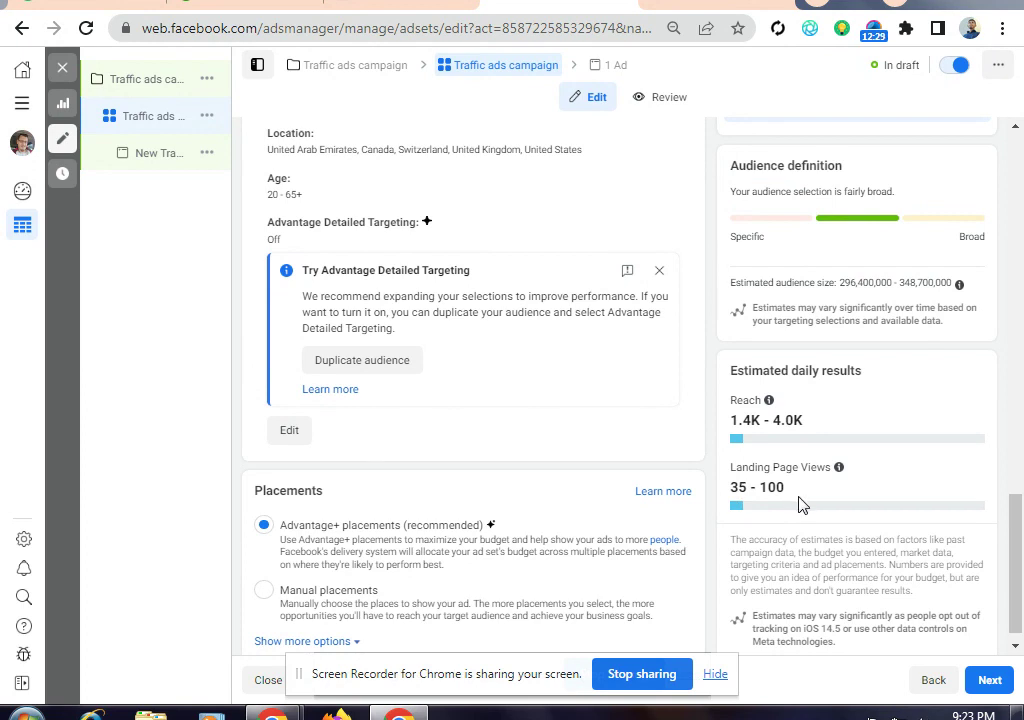
scroll(520, 440, "up", 1)
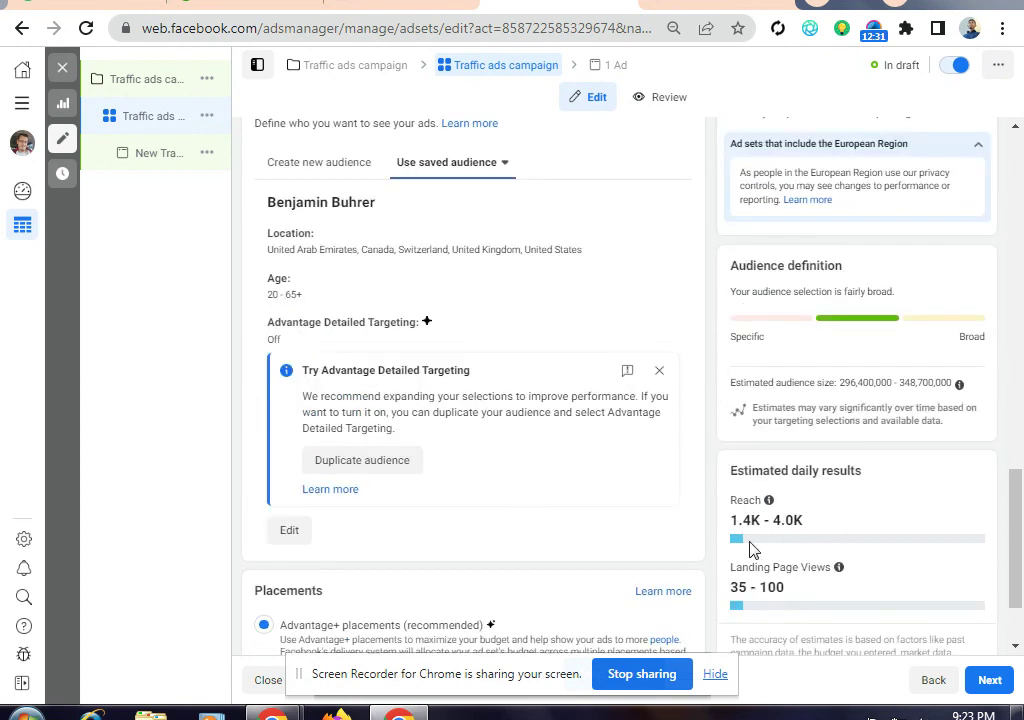
scroll(765, 552, "down", 1)
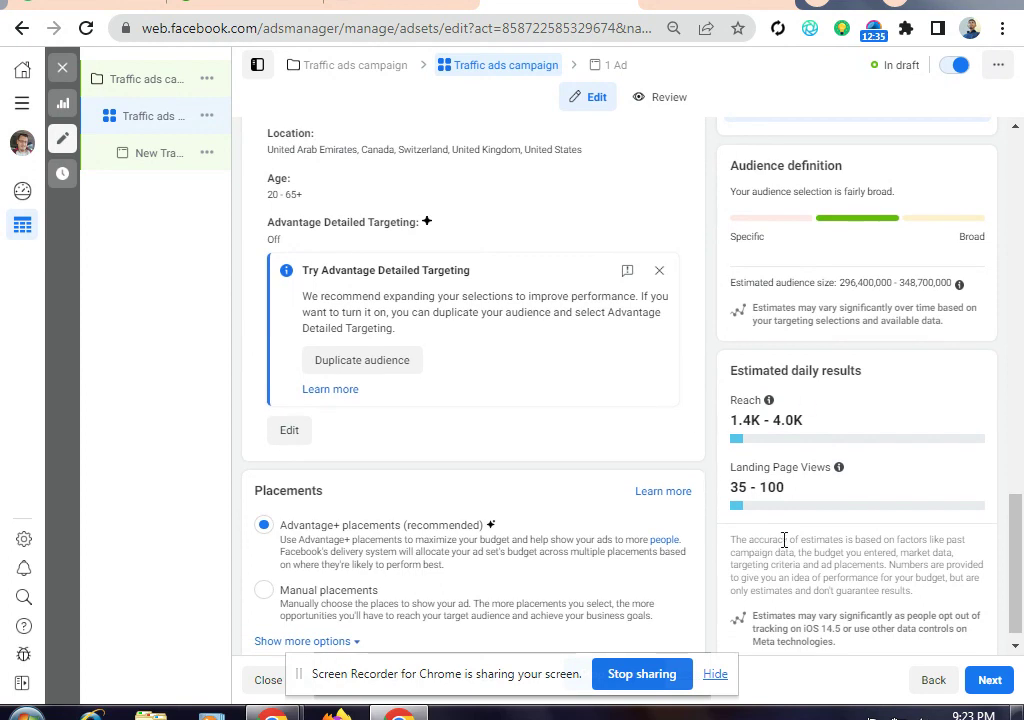
scroll(400, 302, "up", 5)
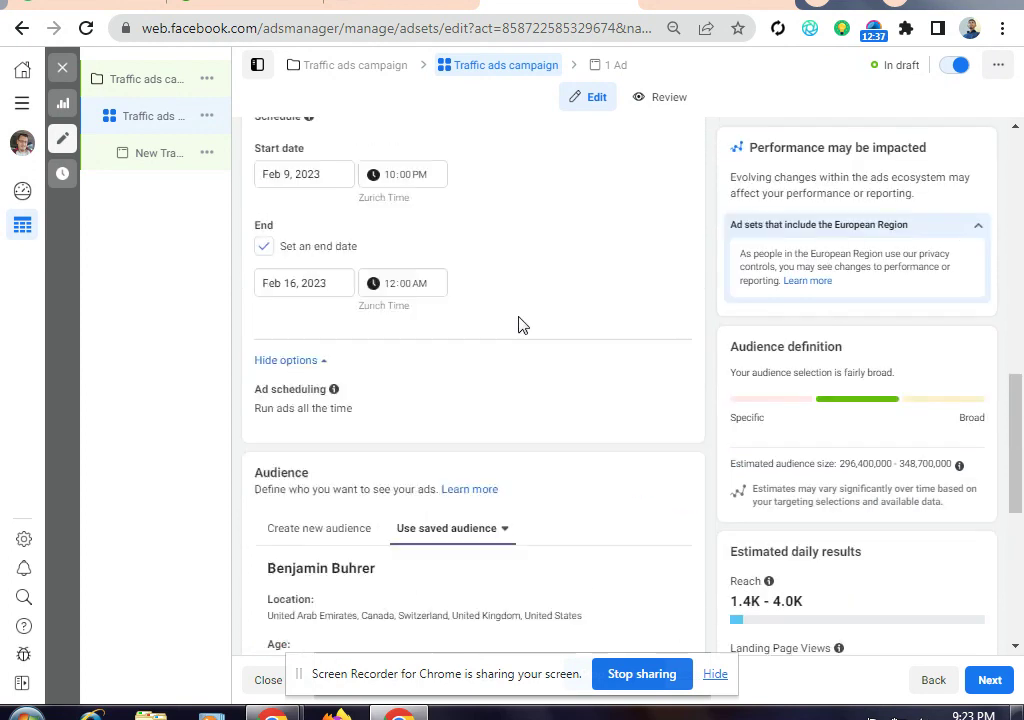
scroll(550, 300, "up", 2)
scroll(542, 286, "down", 7)
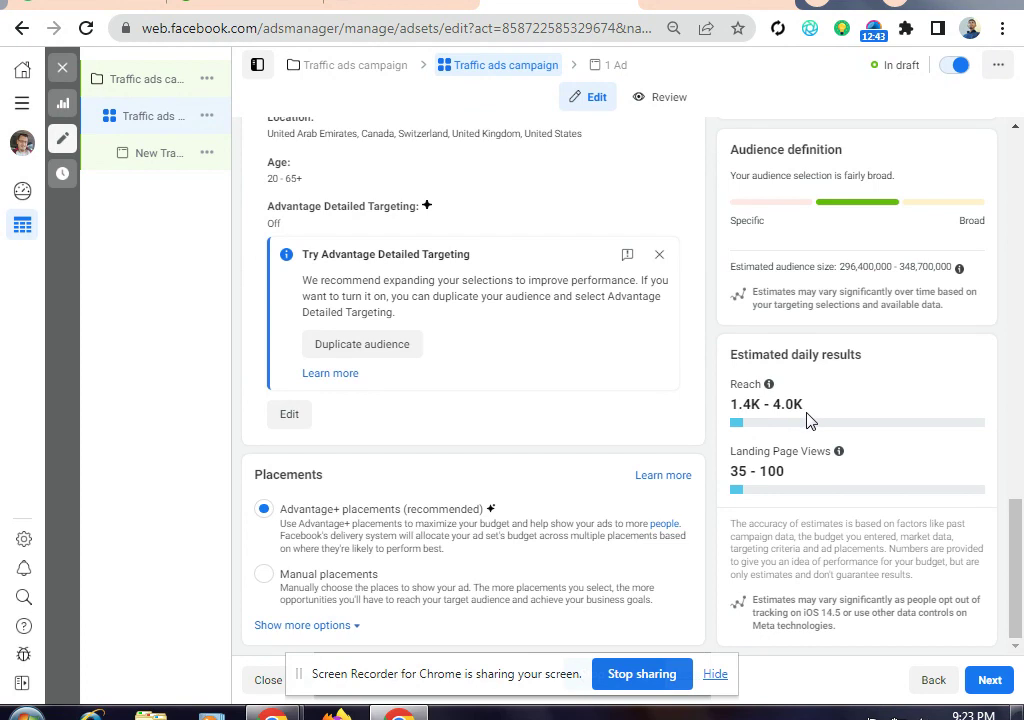
left_click(659, 256)
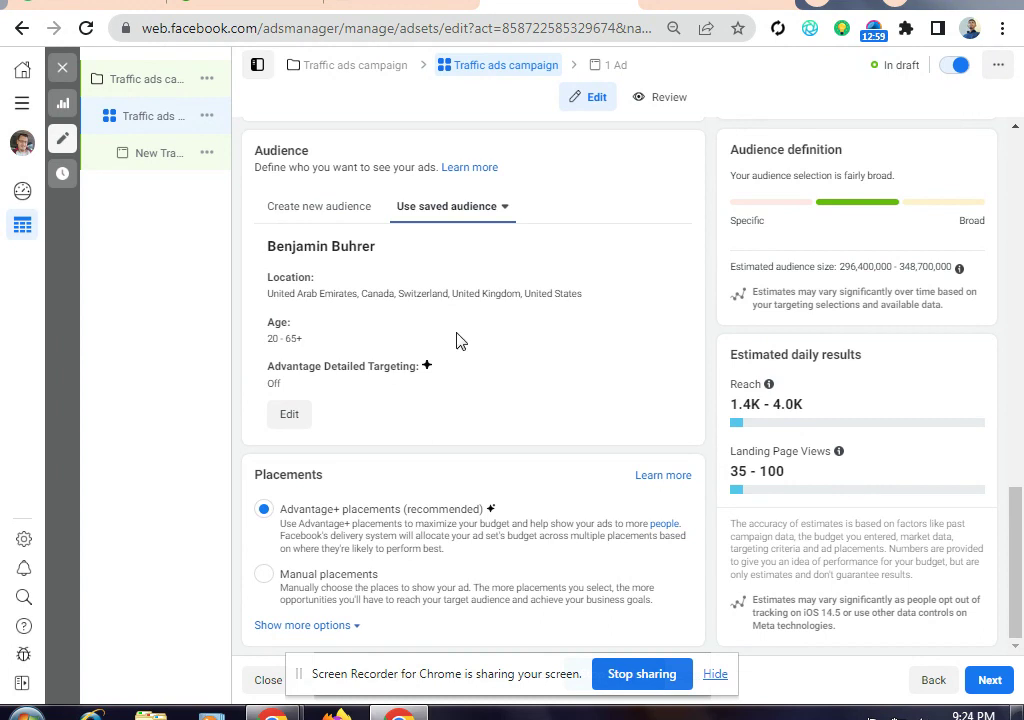
Recheck the ad set's budget, schedule and ad scheduling alongside the audience definition and daily estimates.
scroll(440, 343, "up", 1)
scroll(440, 343, "up", 2)
scroll(441, 370, "down", 2)
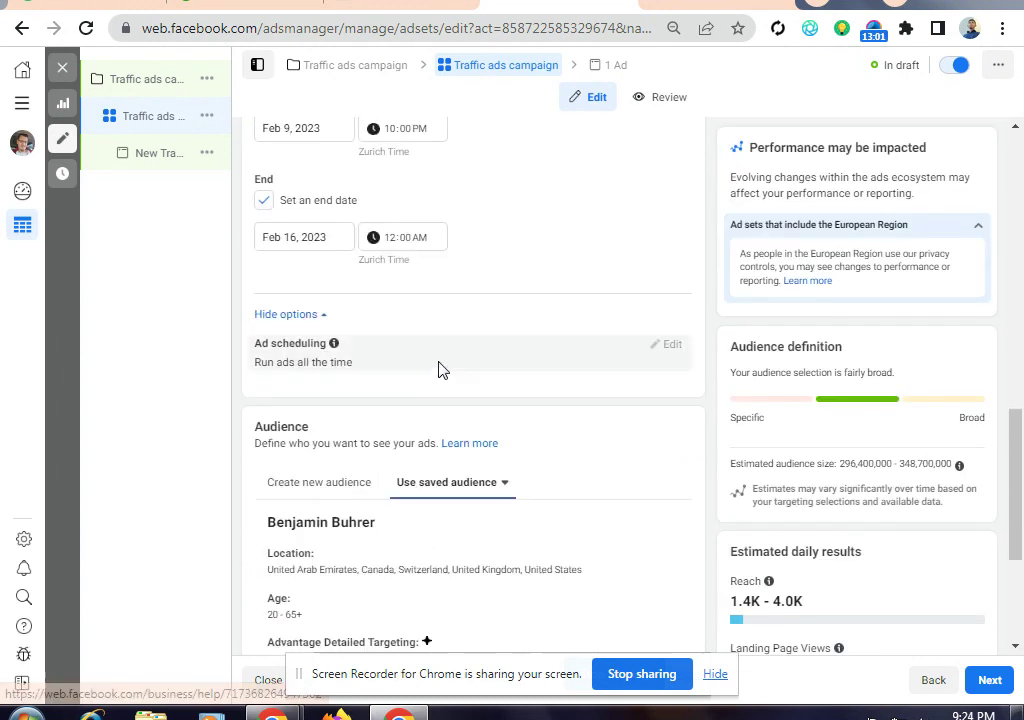
scroll(491, 345, "up", 4)
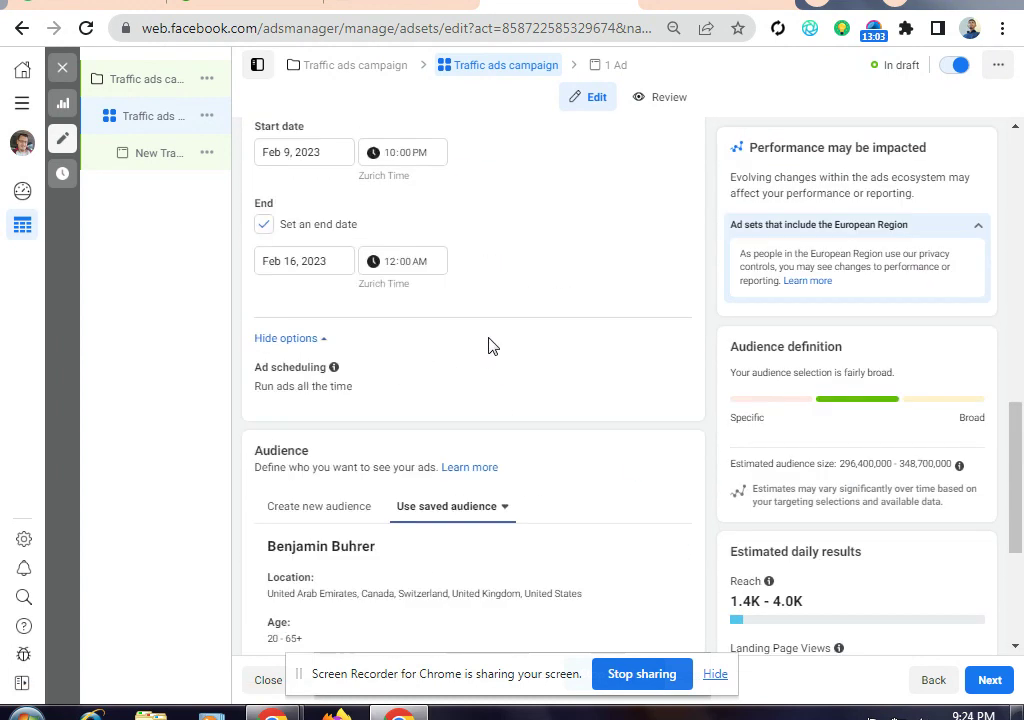
scroll(780, 610, "down", 1)
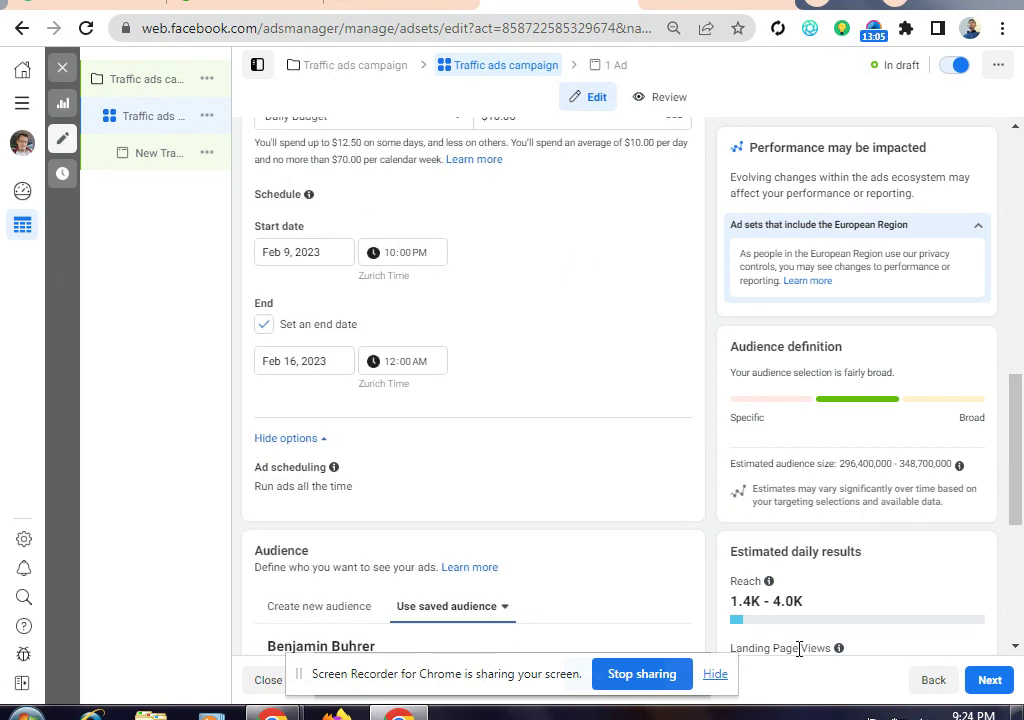
scroll(612, 414, "up", 1)
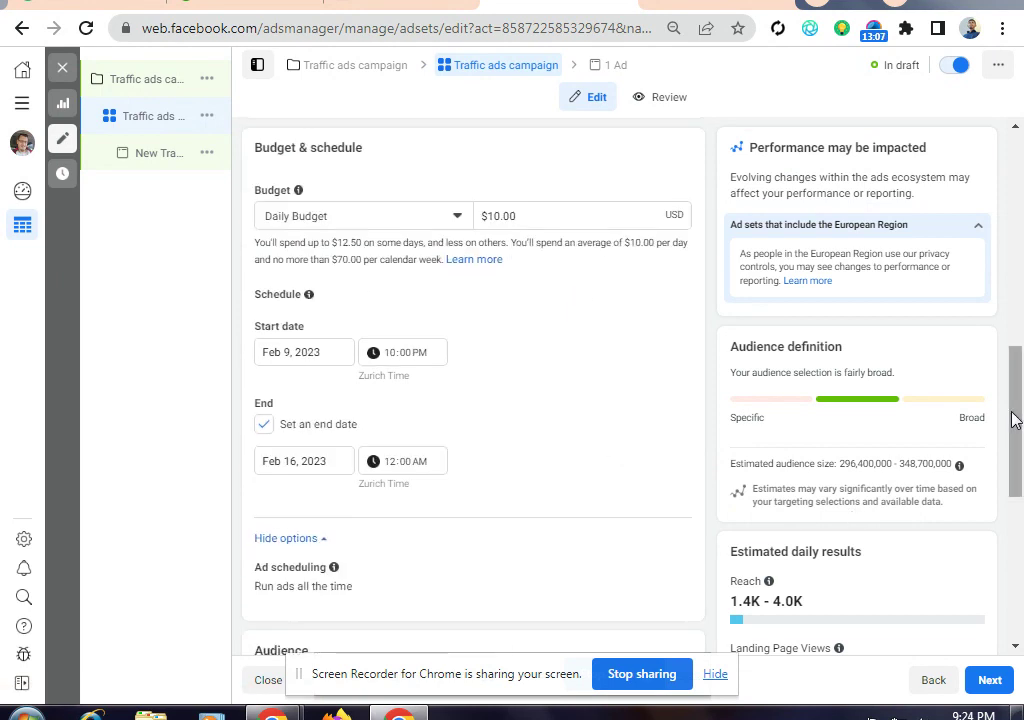
left_click_drag(1022, 405, 1022, 412)
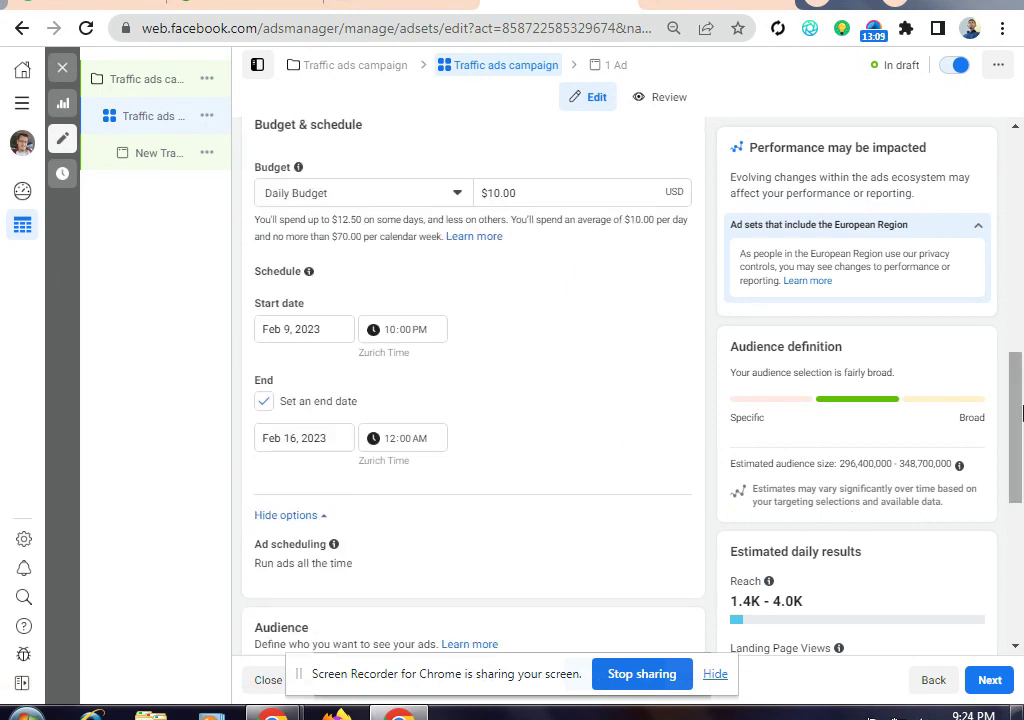
Set the ad set's daily budget to $20.00 and check the estimated daily results for reach and landing page views.
left_click(496, 192)
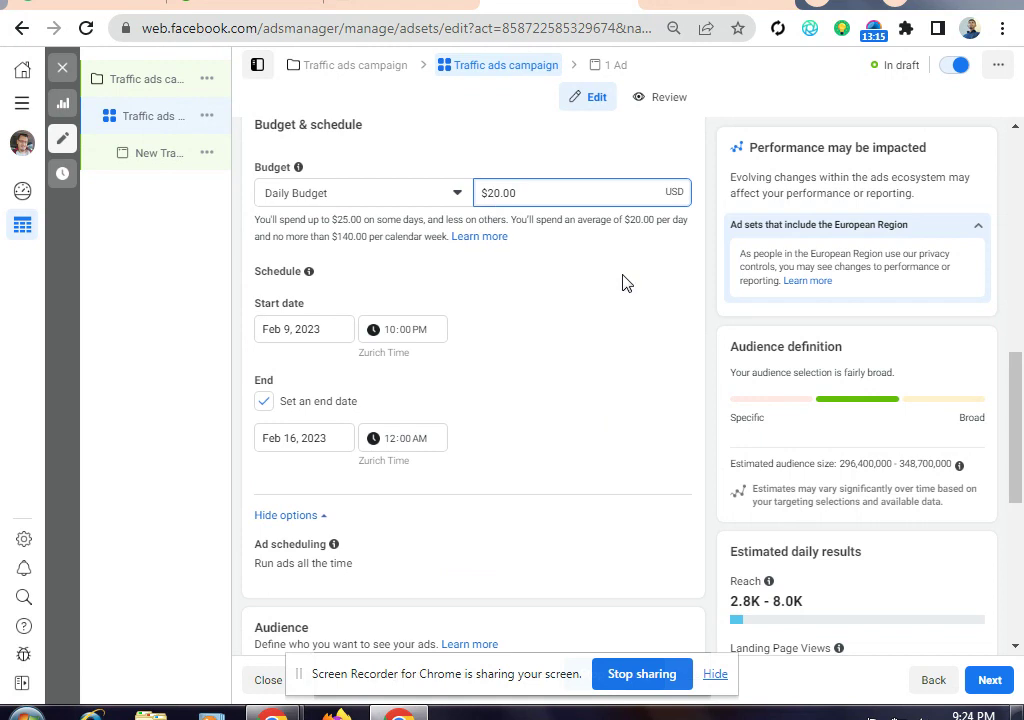
scroll(1020, 425, "down", 2)
scroll(1020, 425, "down", 3)
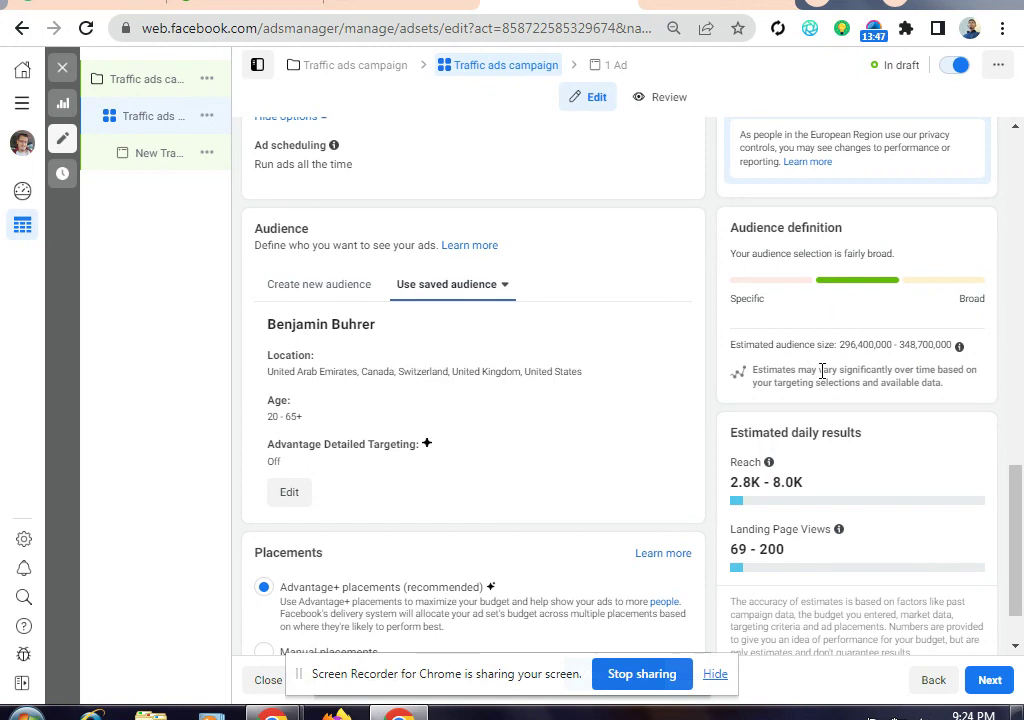
left_click_drag(1013, 496, 1020, 548)
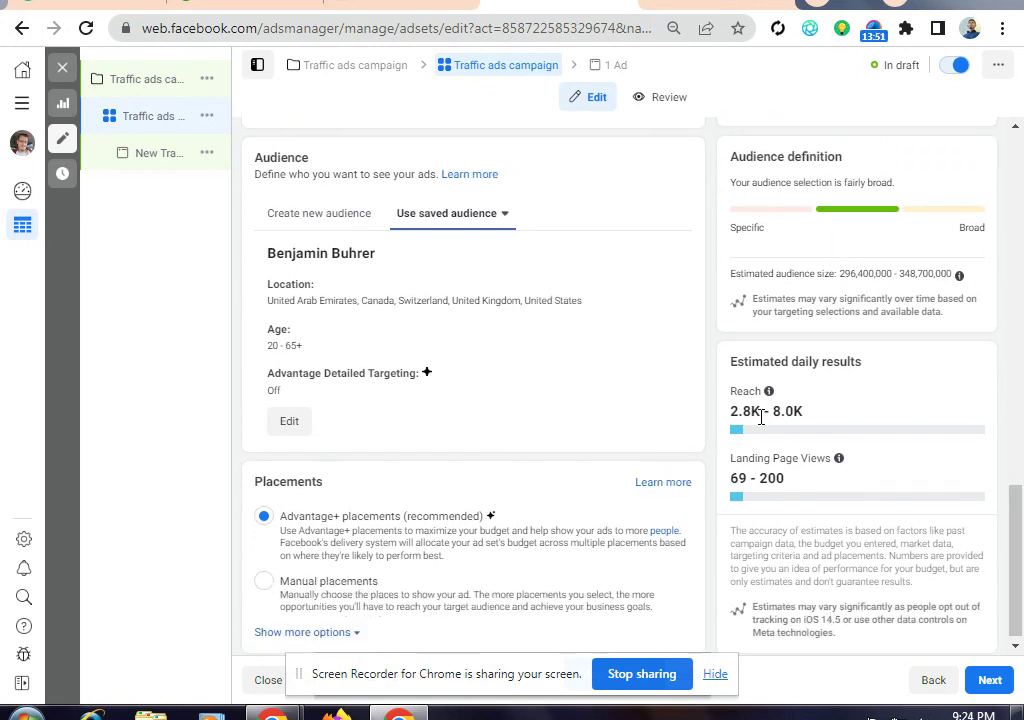
mouse_move(770, 412)
scroll(470, 452, "down", 1)
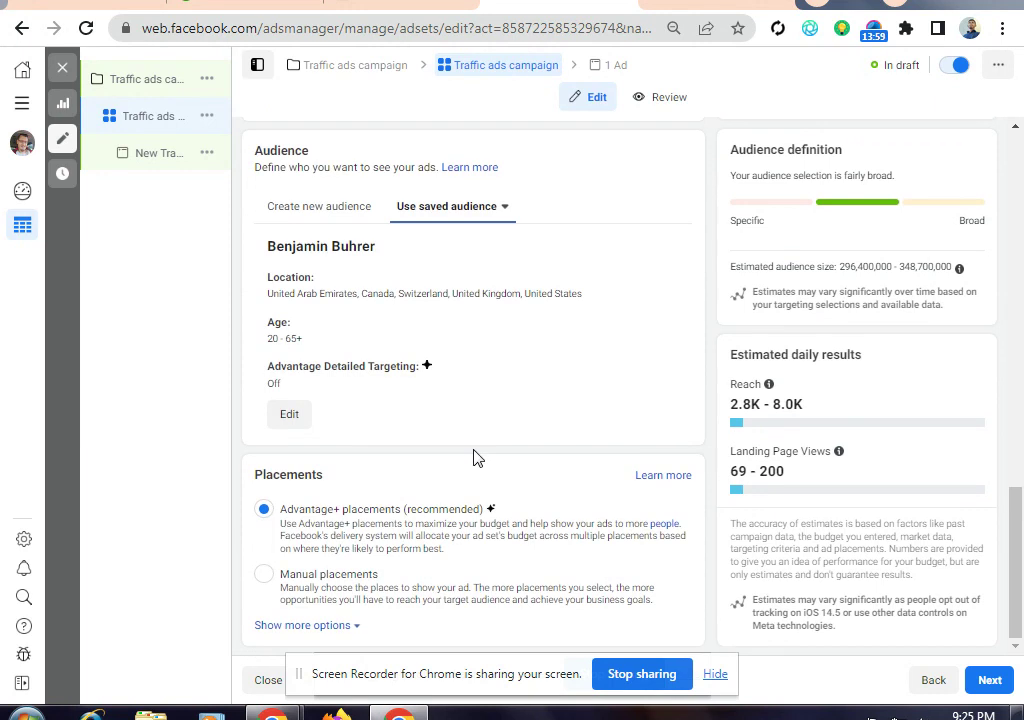
Review the ad set's conversion, budget, schedule, saved audience and placements against the audience definition and estimated daily results.
scroll(475, 457, "up", 10)
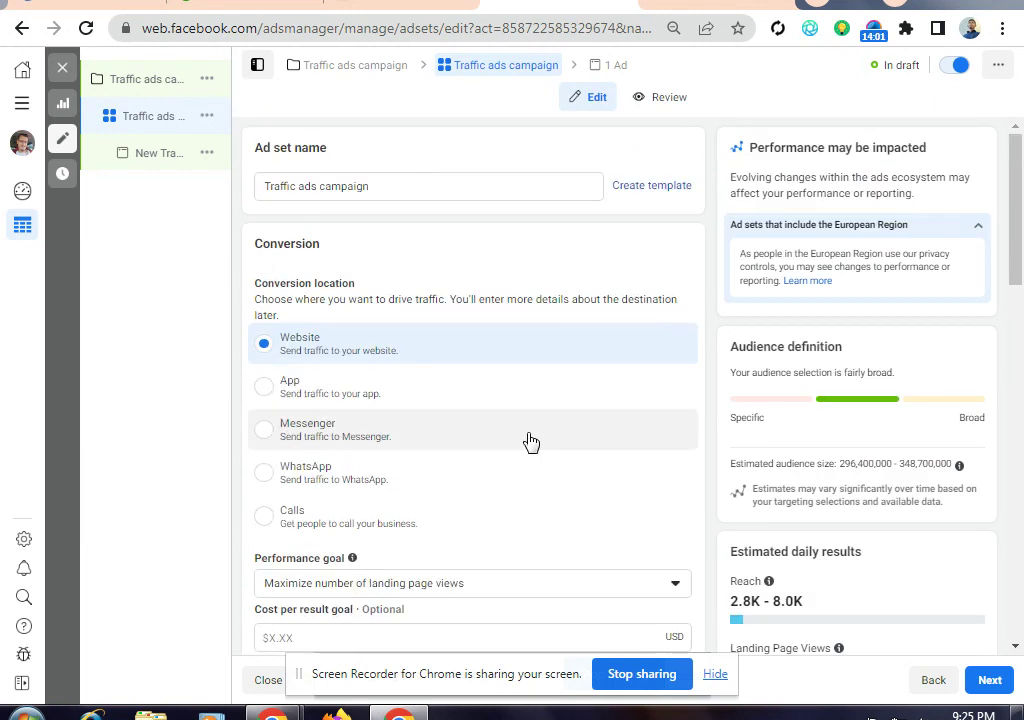
scroll(575, 450, "down", 10)
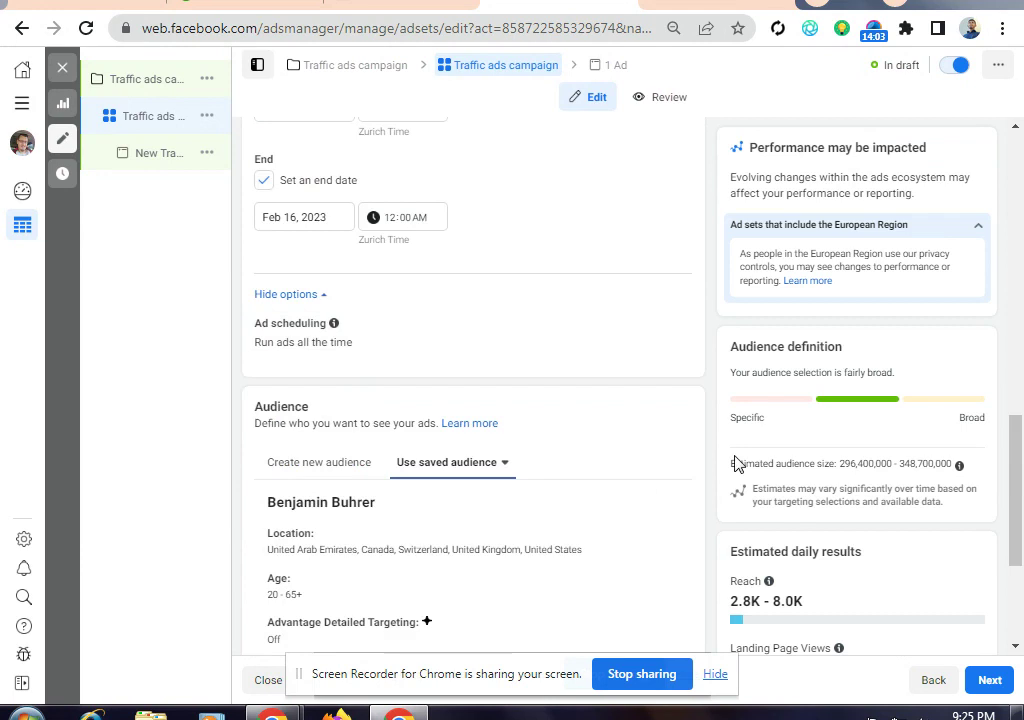
scroll(555, 256, "up", 2)
scroll(777, 558, "down", 4)
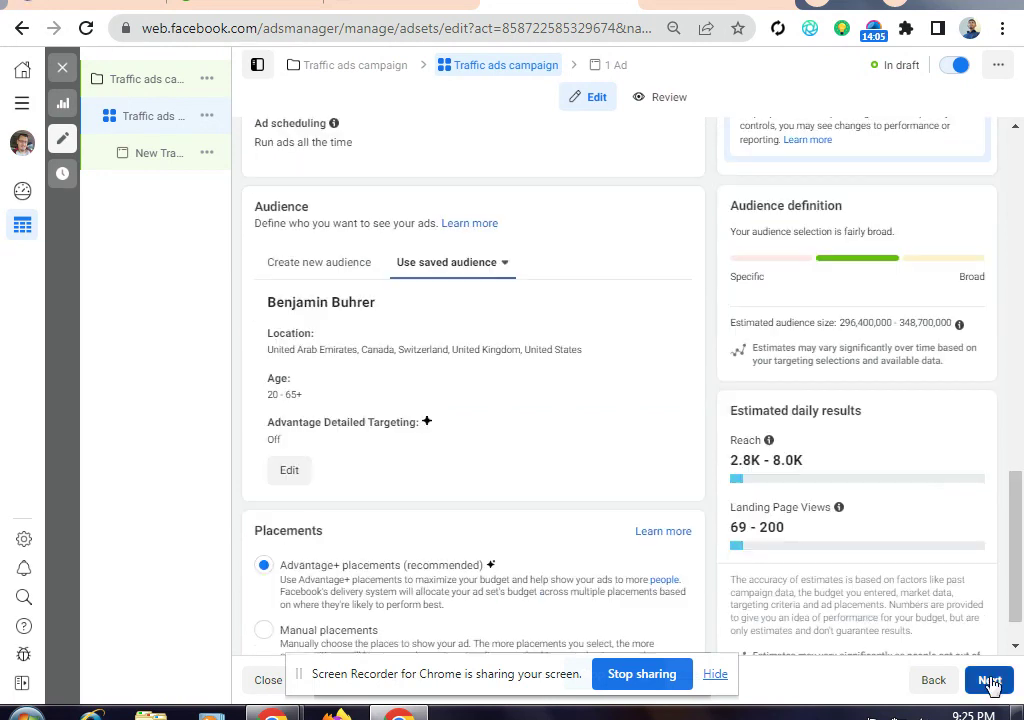
scroll(525, 350, "down", 1)
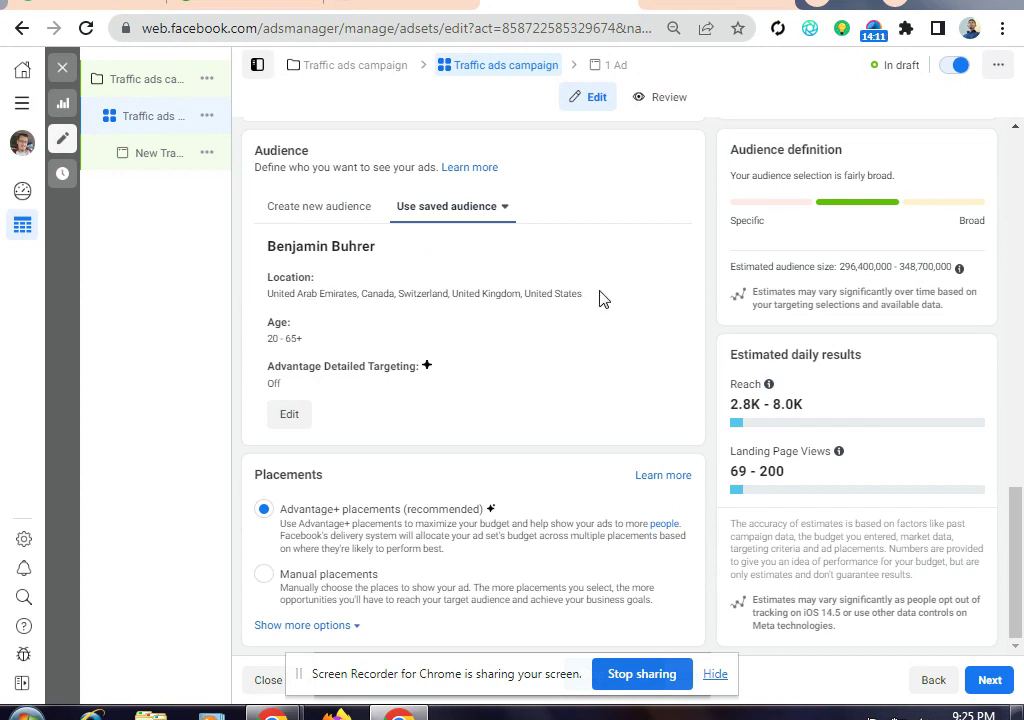
scroll(587, 323, "up", 7)
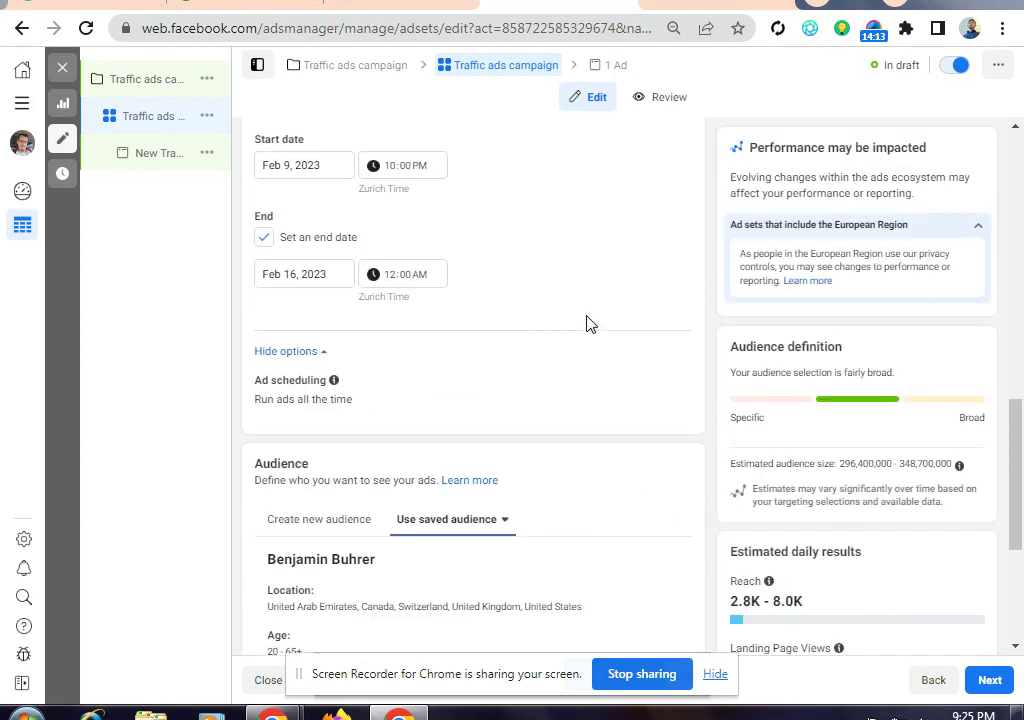
scroll(496, 316, "down", 4)
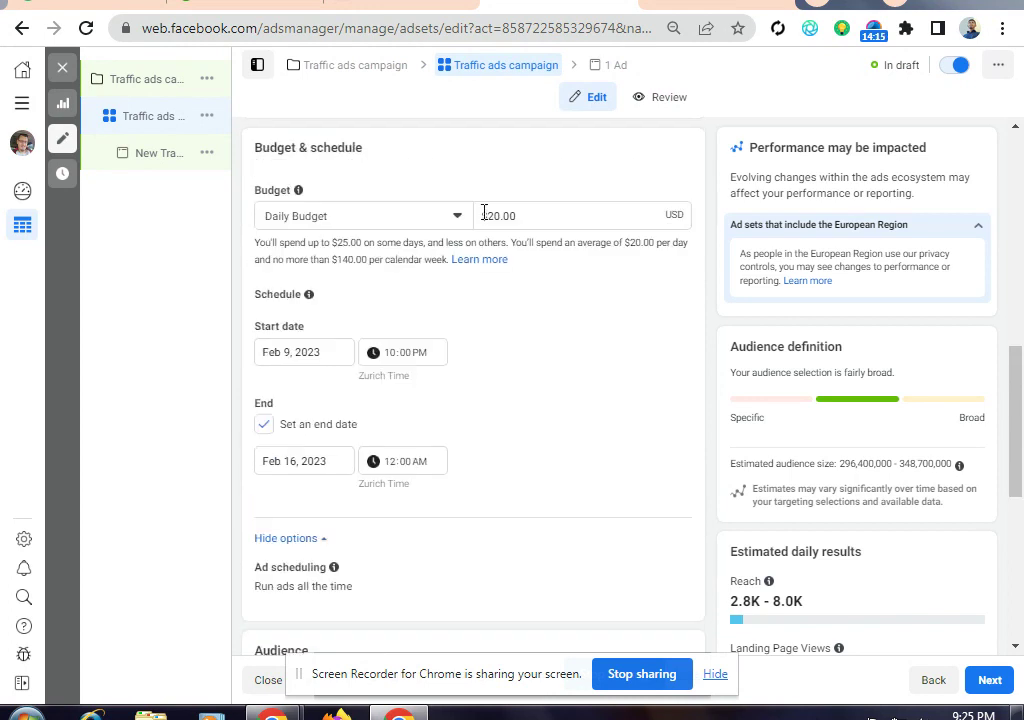
scroll(497, 278, "down", 3)
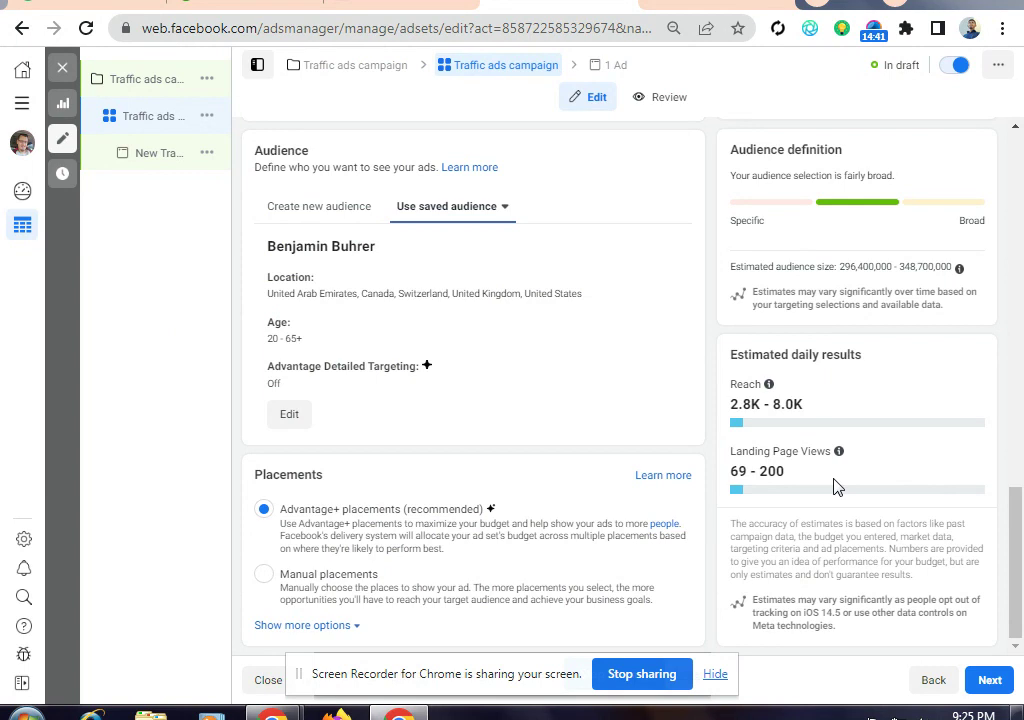
Continue to the ad level, dismiss the dialog that opens, and rename the ad as "Traffic ads campaign".
left_click(990, 680)
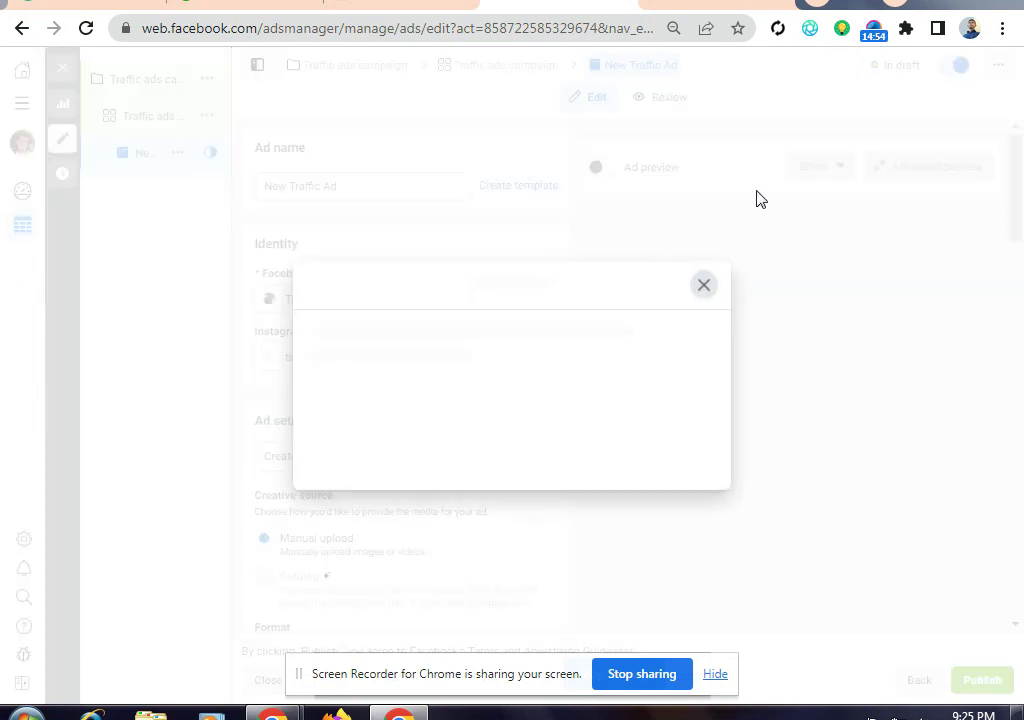
left_click(704, 288)
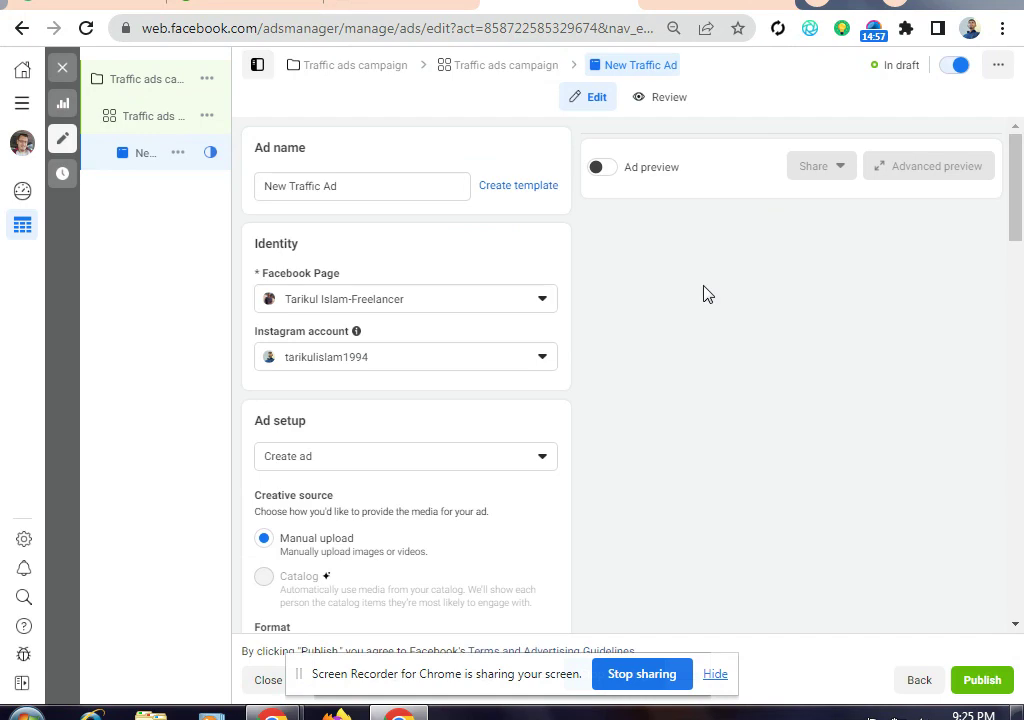
left_click_drag(361, 190, 237, 217)
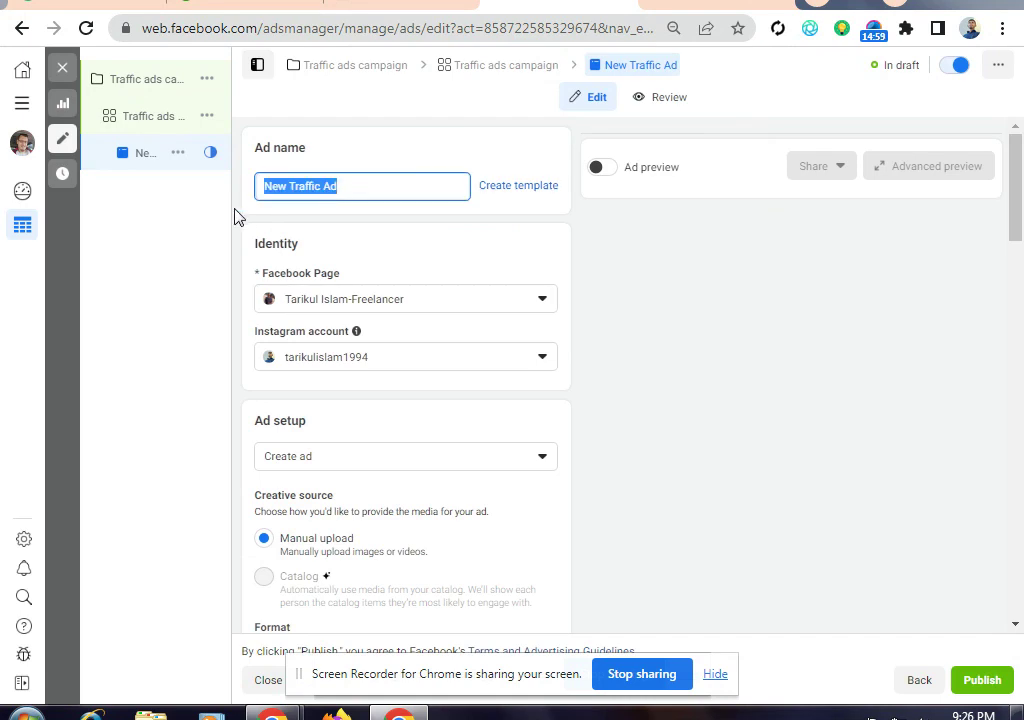
type("Traffic ads campaign")
left_click(405, 160)
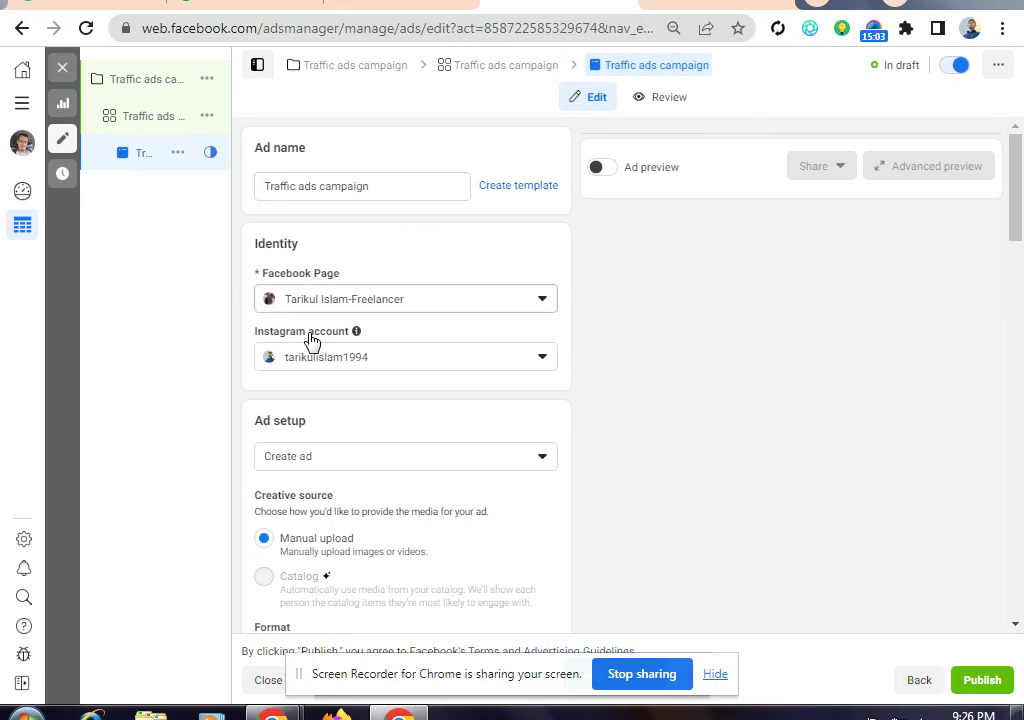
Select the Facebook Page listed under Personal as the ad's identity and check the available Instagram account.
scroll(325, 286, "down", 1)
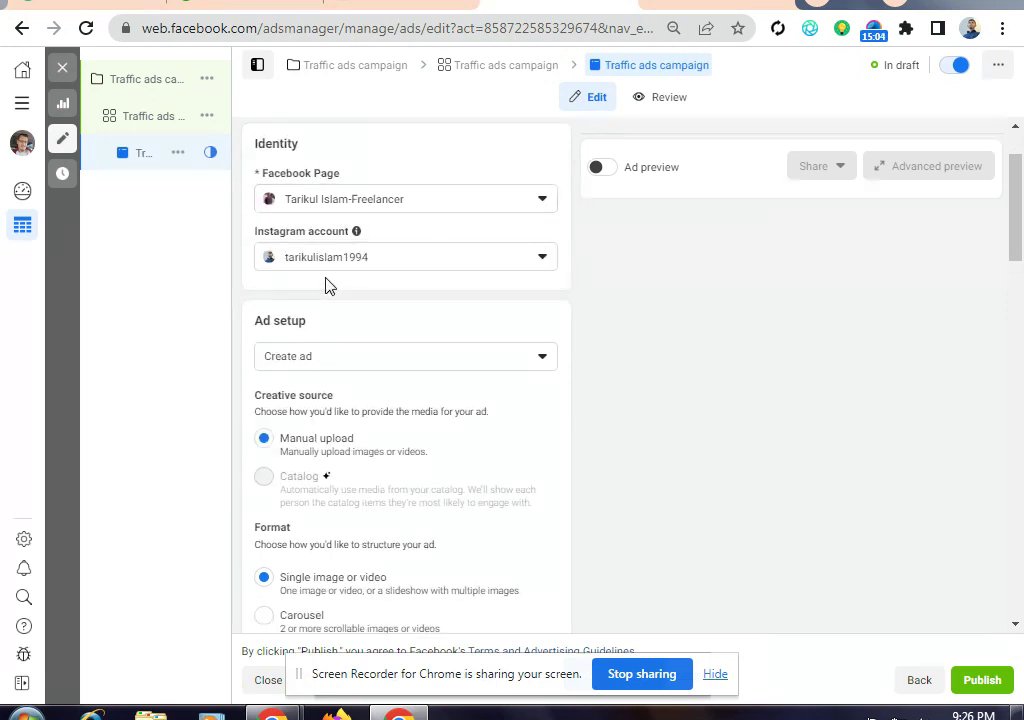
left_click(518, 208)
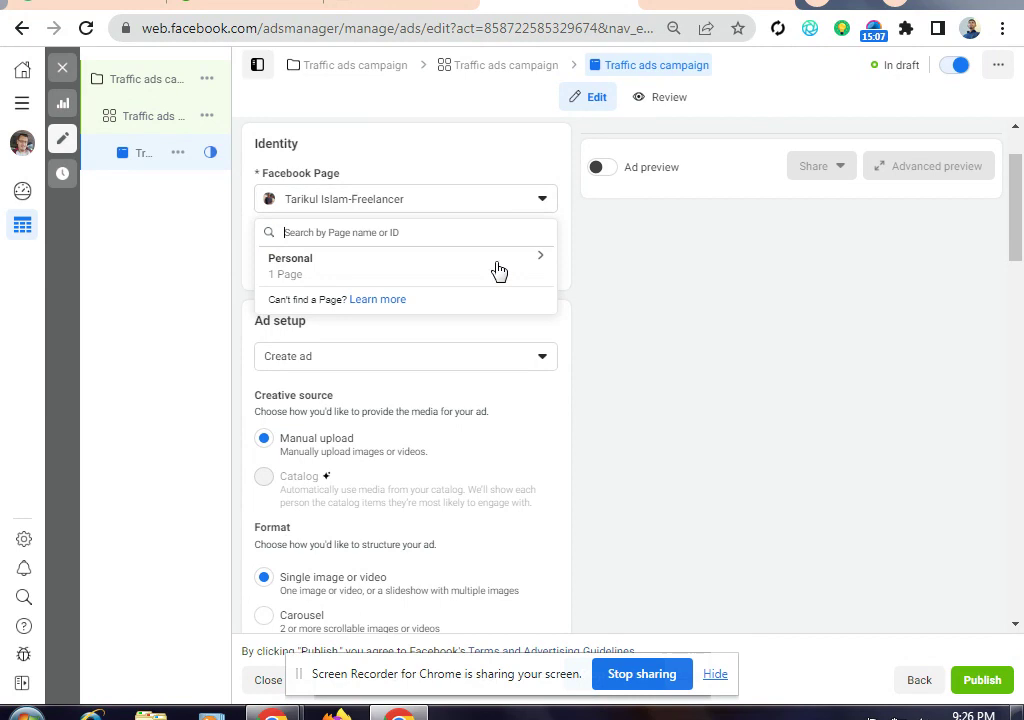
left_click(337, 270)
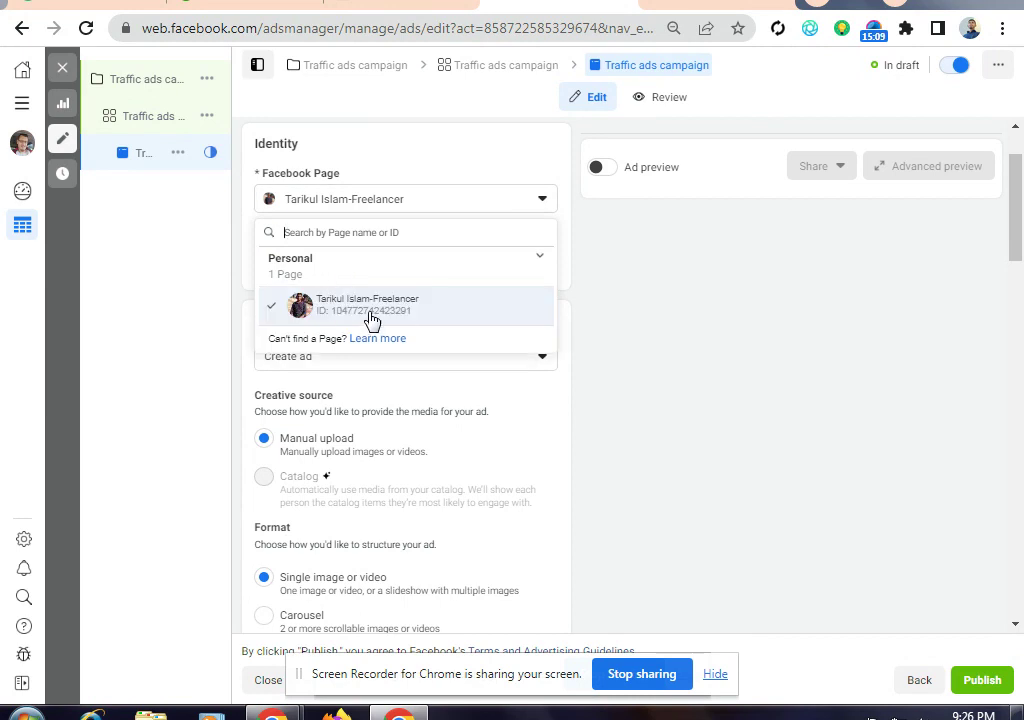
left_click(365, 312)
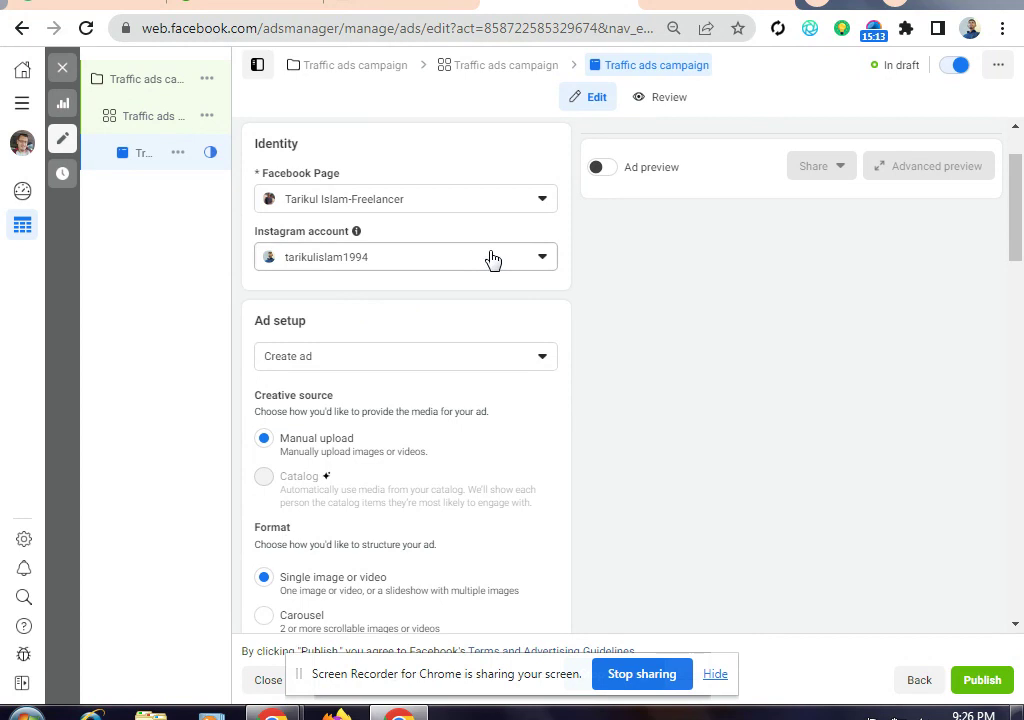
left_click(535, 260)
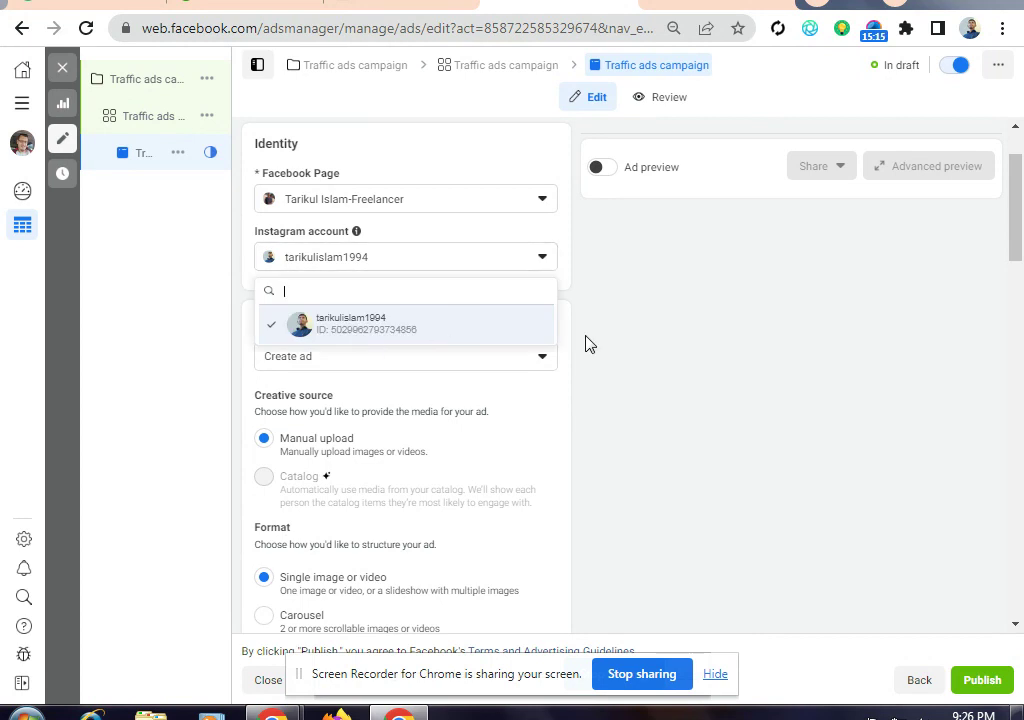
left_click(706, 311)
scroll(448, 471, "up", 2)
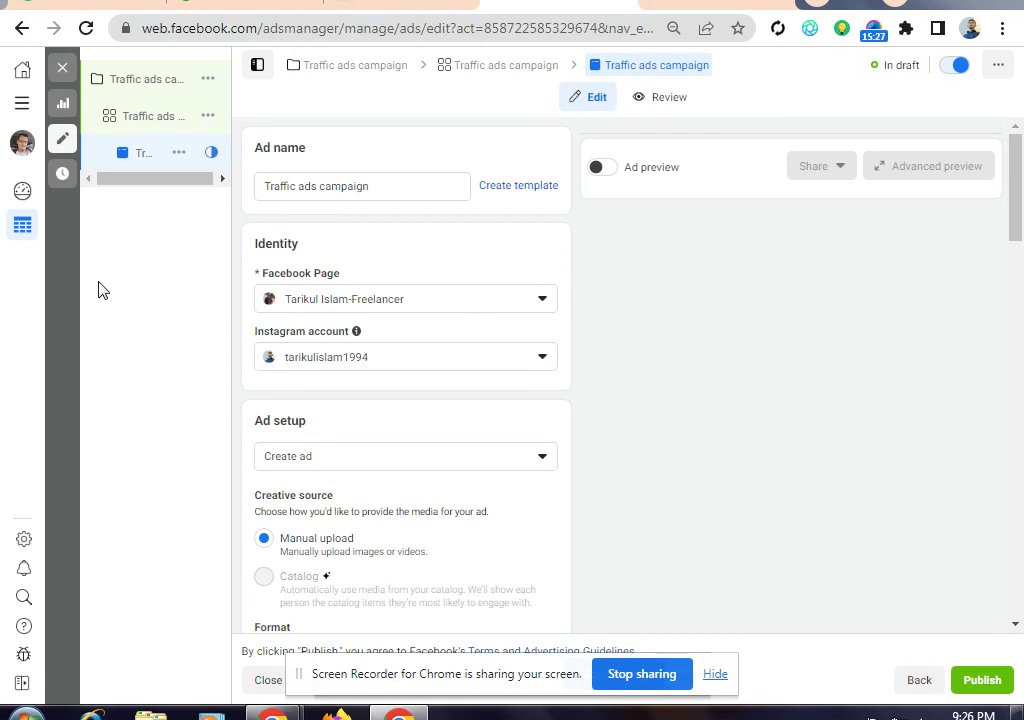
scroll(642, 420, "down", 1)
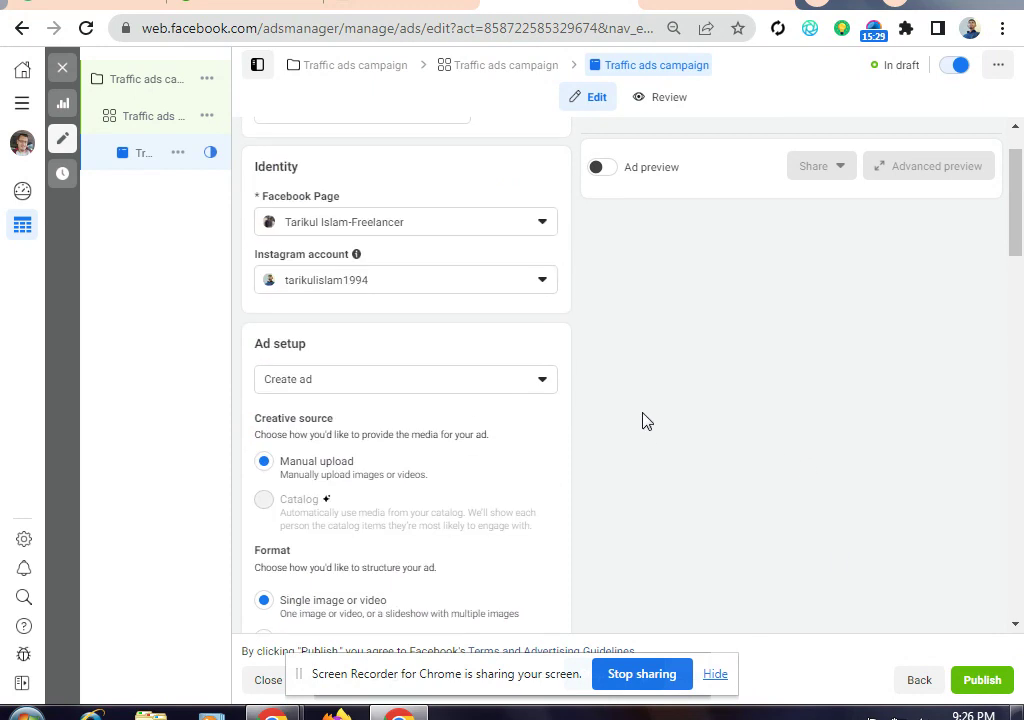
scroll(645, 421, "up", 1)
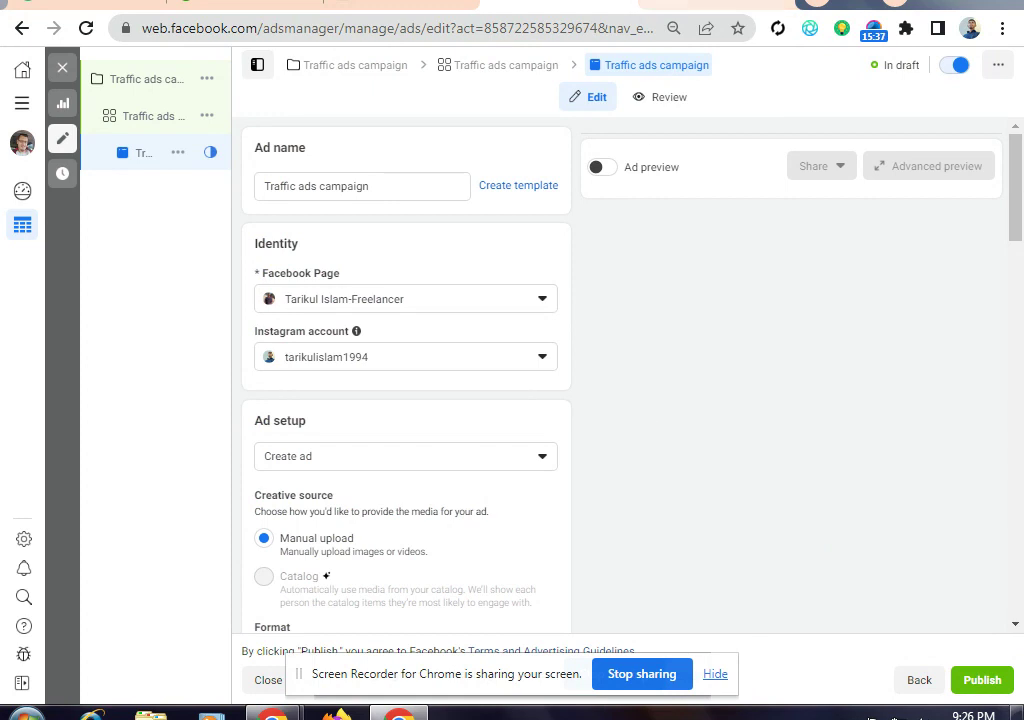
Check the Google Meet call, return to Ads Manager, and dismiss the presenting notification.
left_click(590, 3)
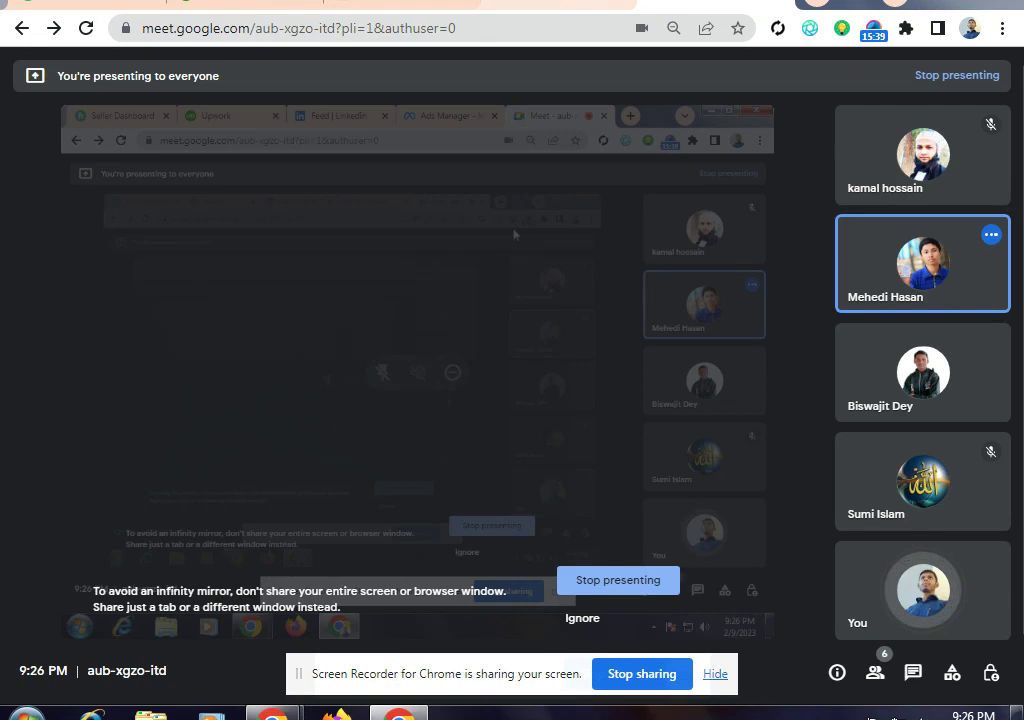
left_click(447, 4)
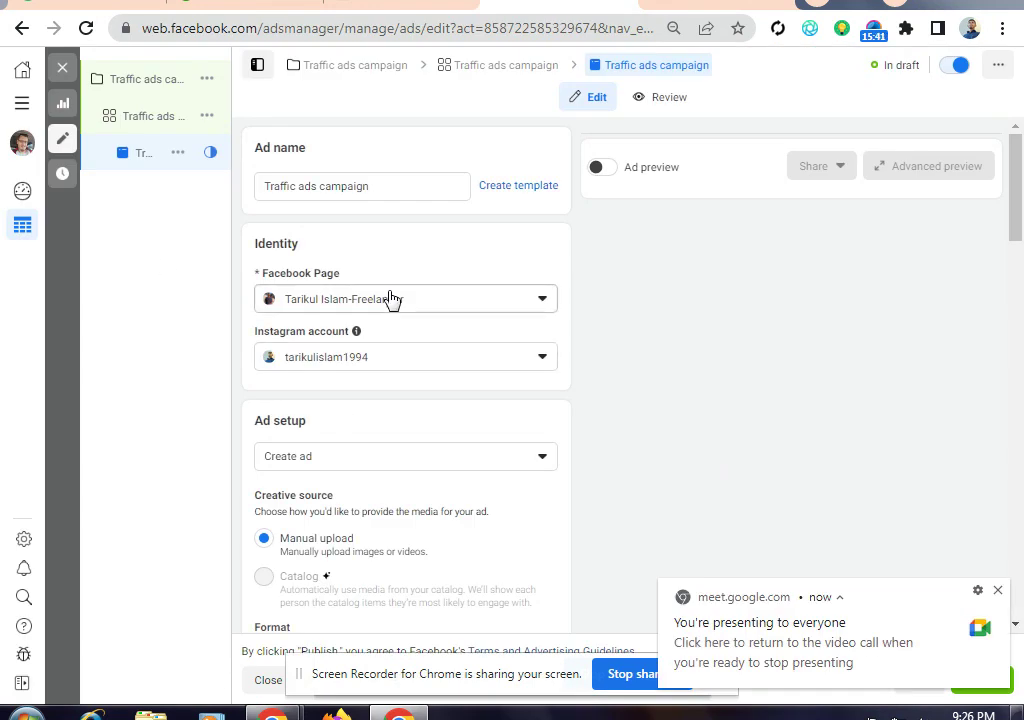
left_click(998, 591)
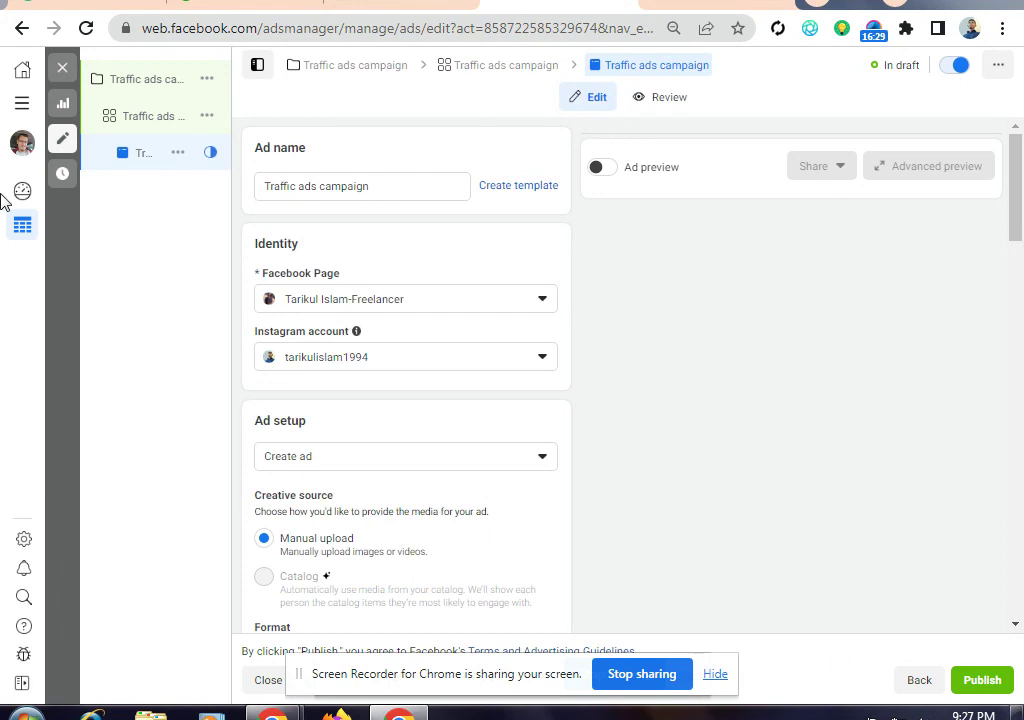
Hide both screen-sharing notices covering the lower part of the ad editor.
left_click(715, 680)
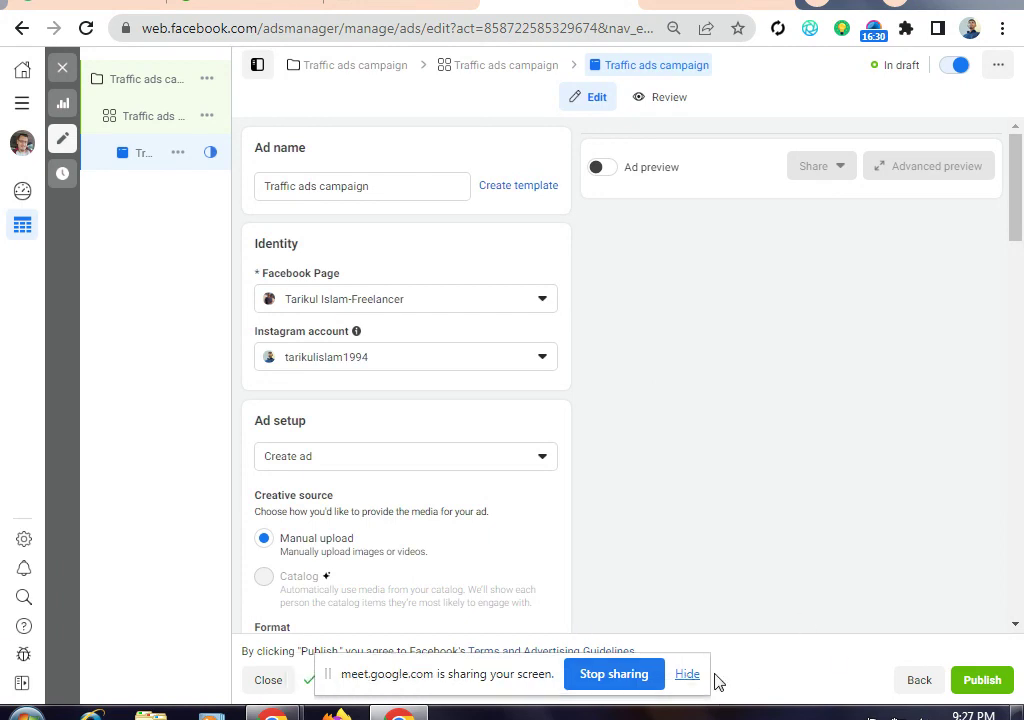
left_click(695, 676)
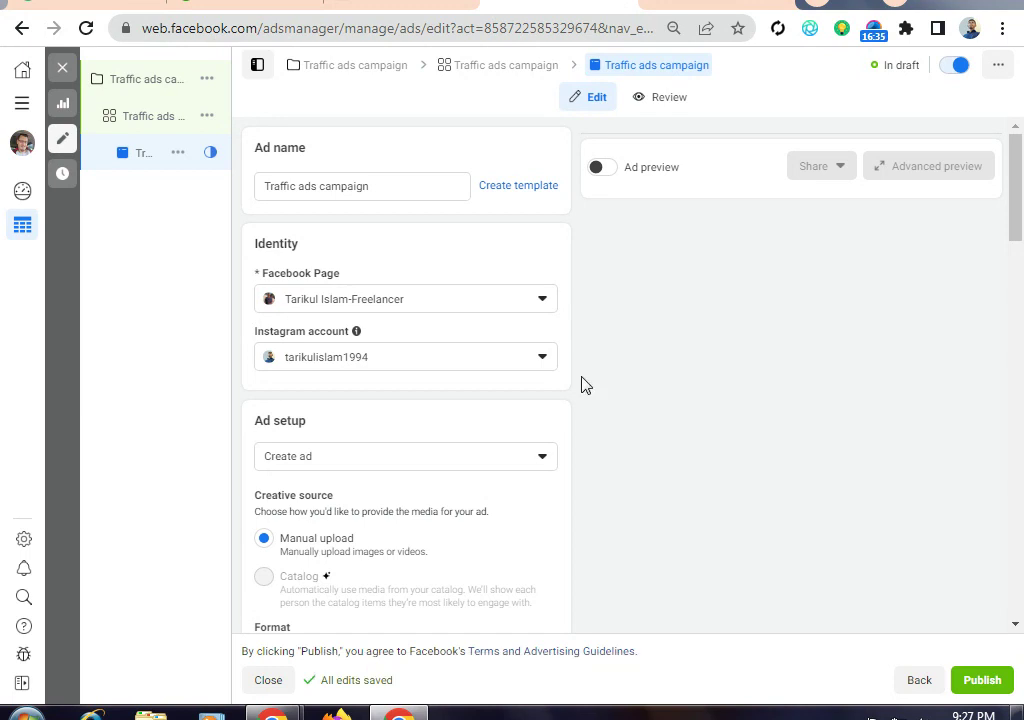
scroll(617, 418, "down", 2)
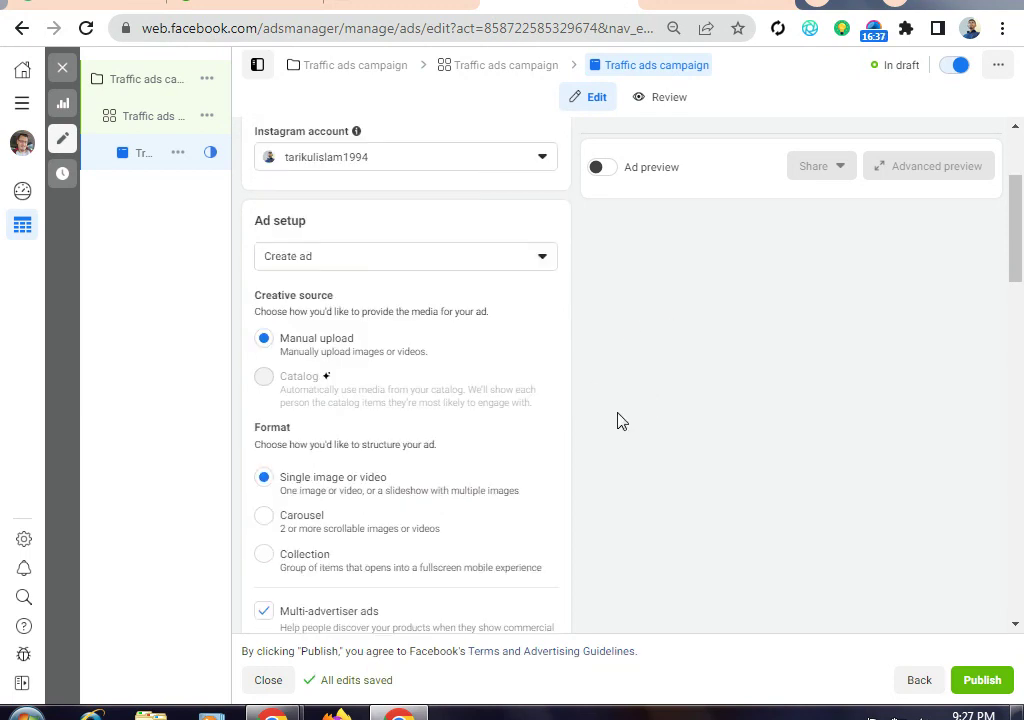
scroll(617, 420, "up", 2)
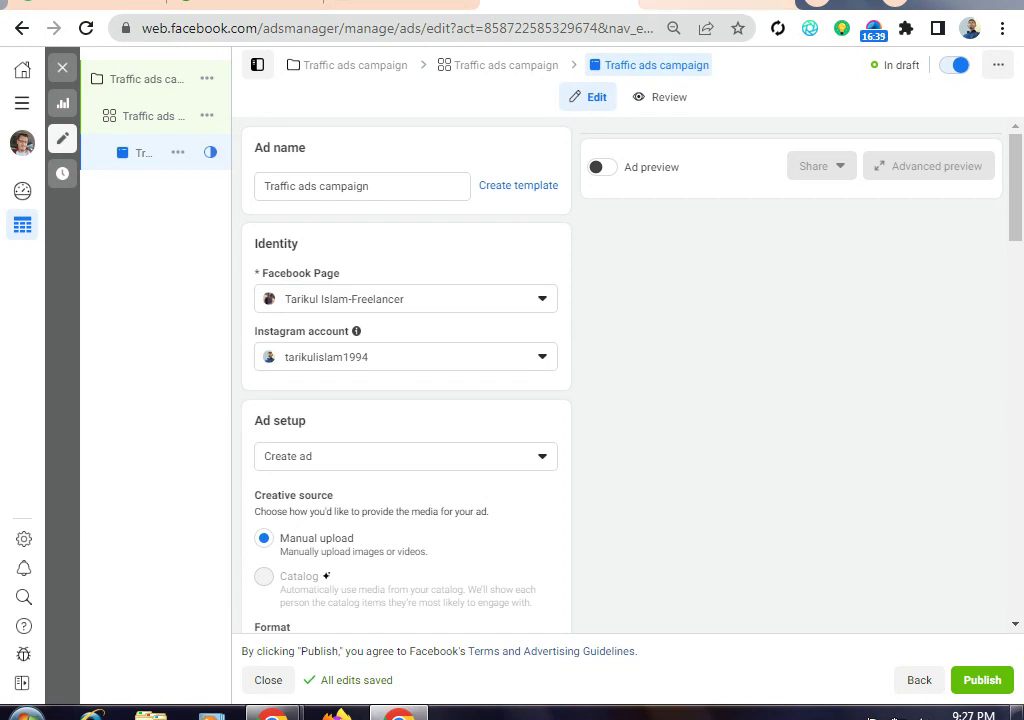
Look in on the Google Meet call again, come back to the ad in Ads Manager, and dismiss the repeated notification.
left_click(560, 8)
left_click(555, 10)
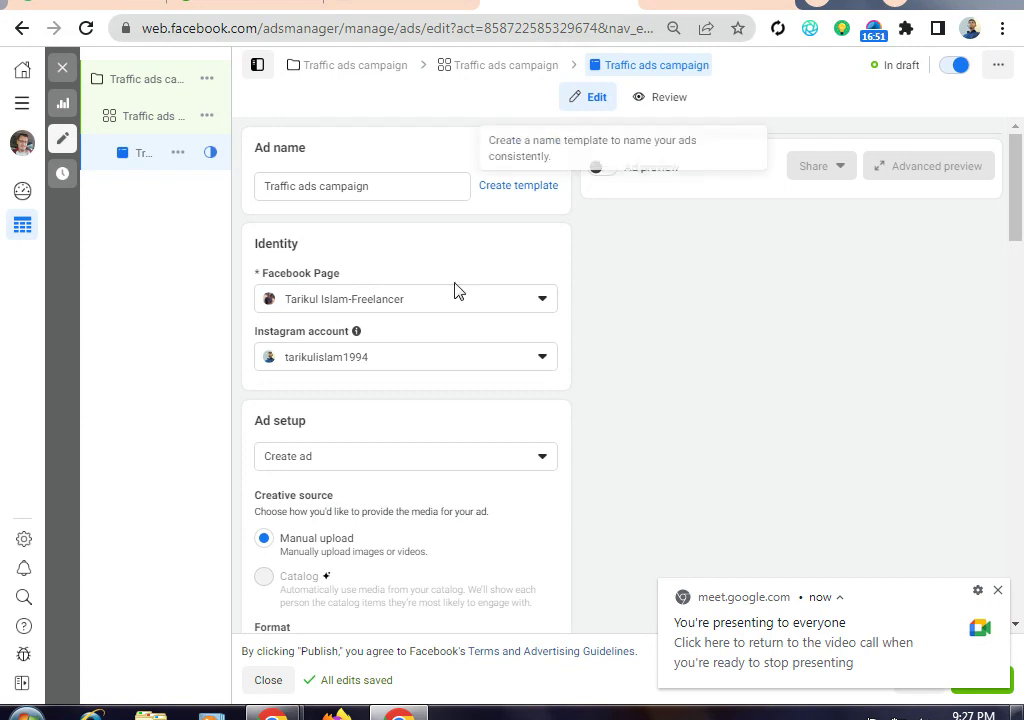
left_click(997, 591)
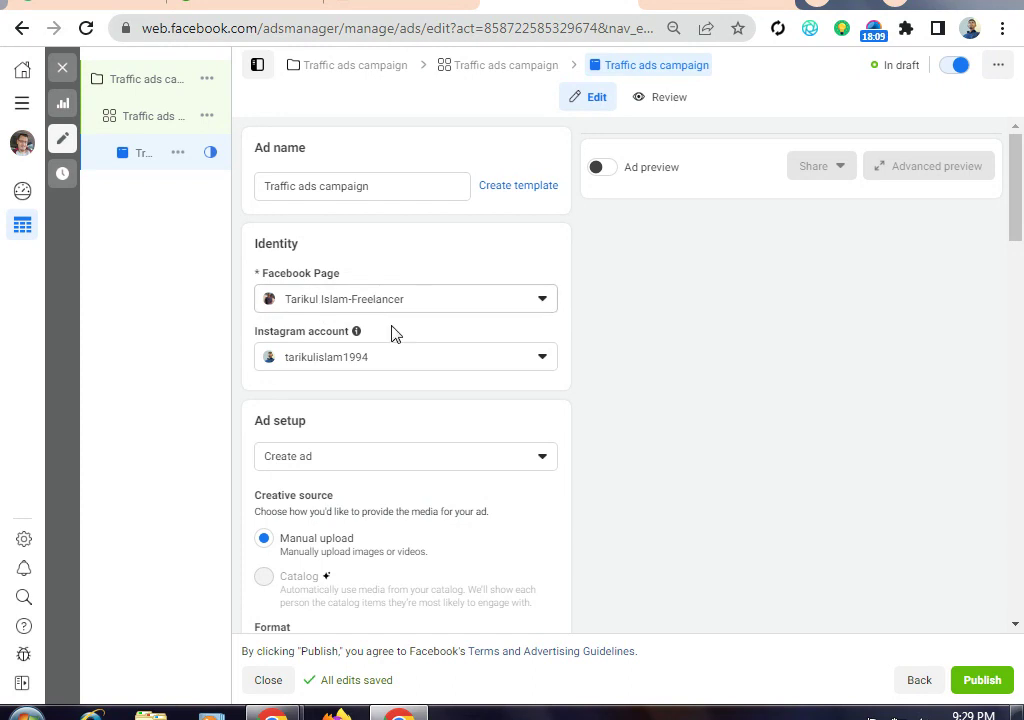
Set the ad's format to Carousel in the ad setup.
scroll(418, 306, "down", 2)
scroll(450, 244, "up", 1)
scroll(400, 300, "up", 1)
scroll(331, 347, "down", 2)
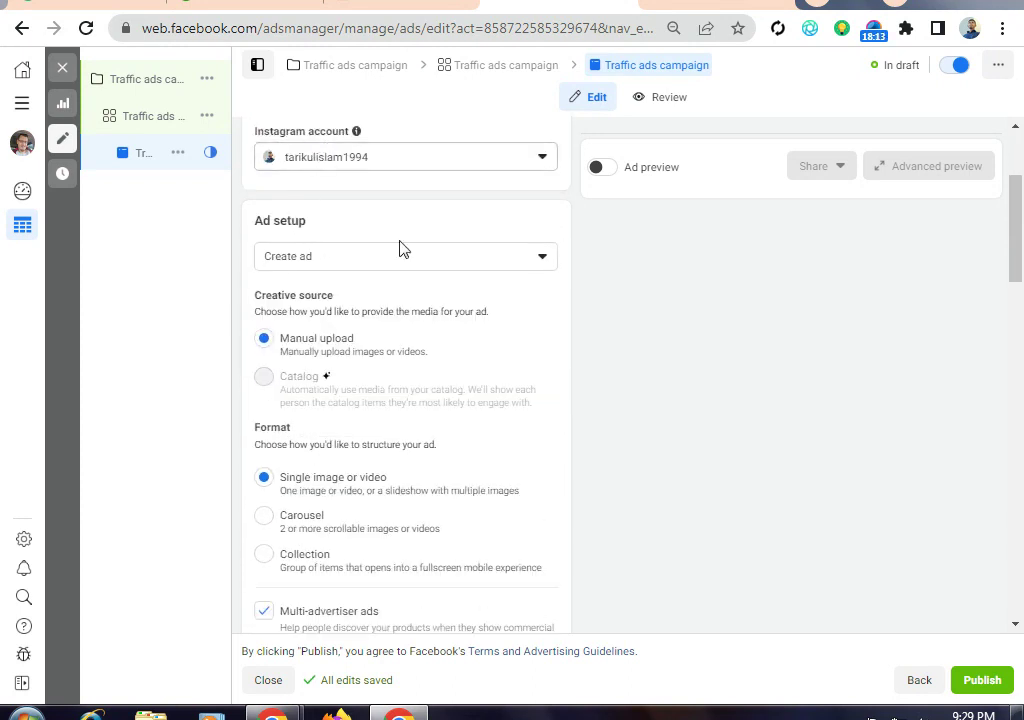
scroll(390, 260, "down", 1)
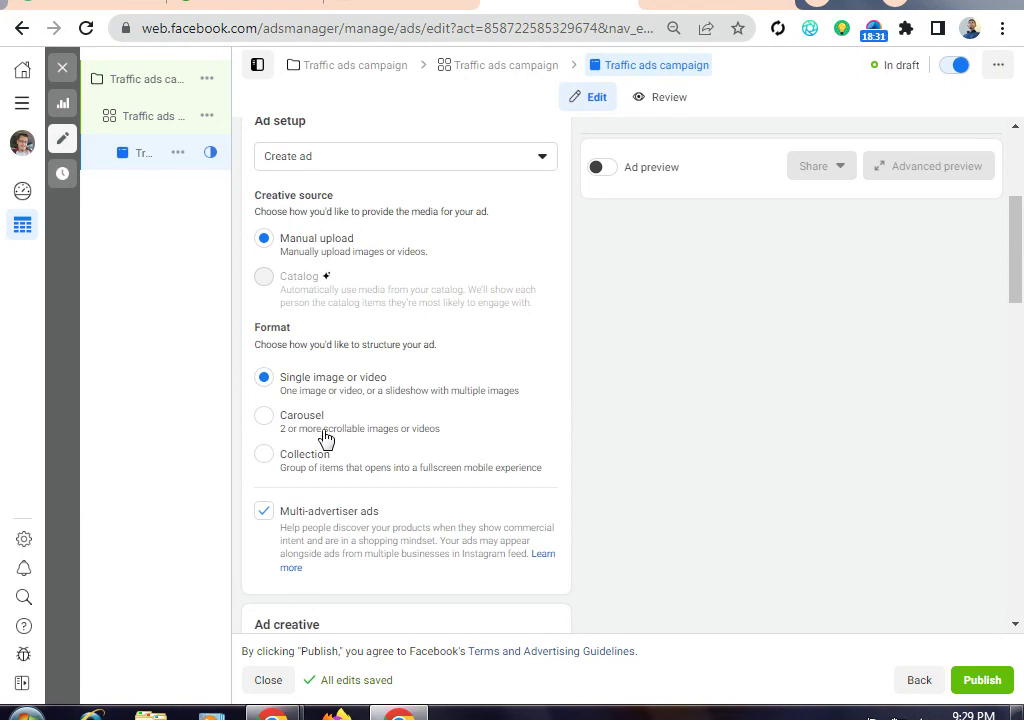
left_click(264, 421)
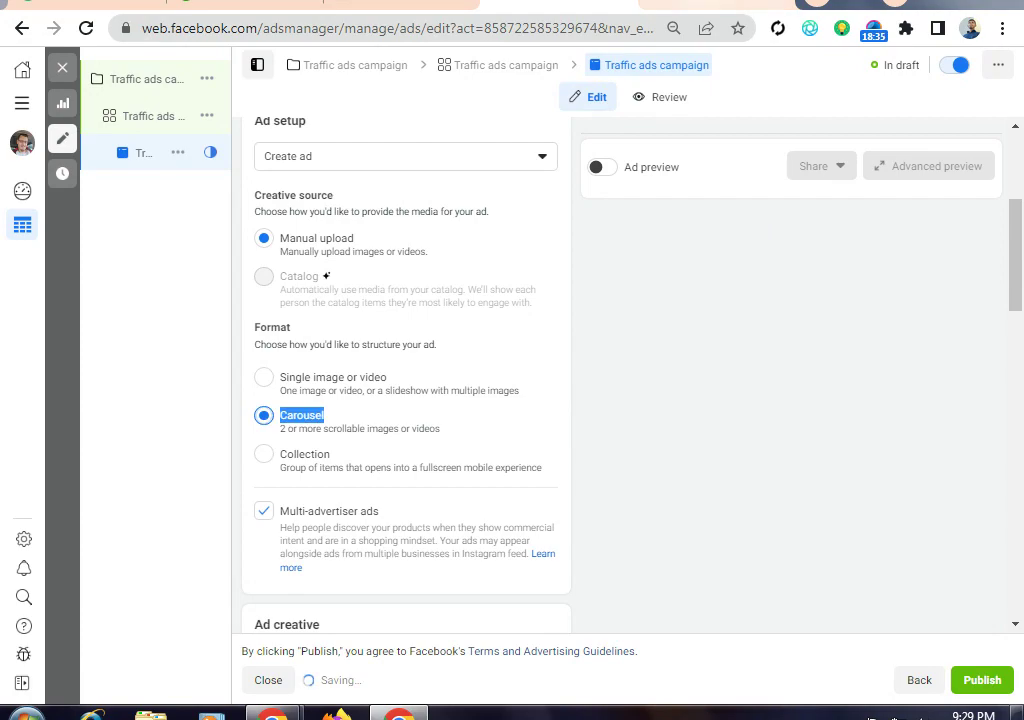
Switch to the Google Meet call to view the participants, return to Ads Manager, and close the presenting notification.
left_click(680, 4)
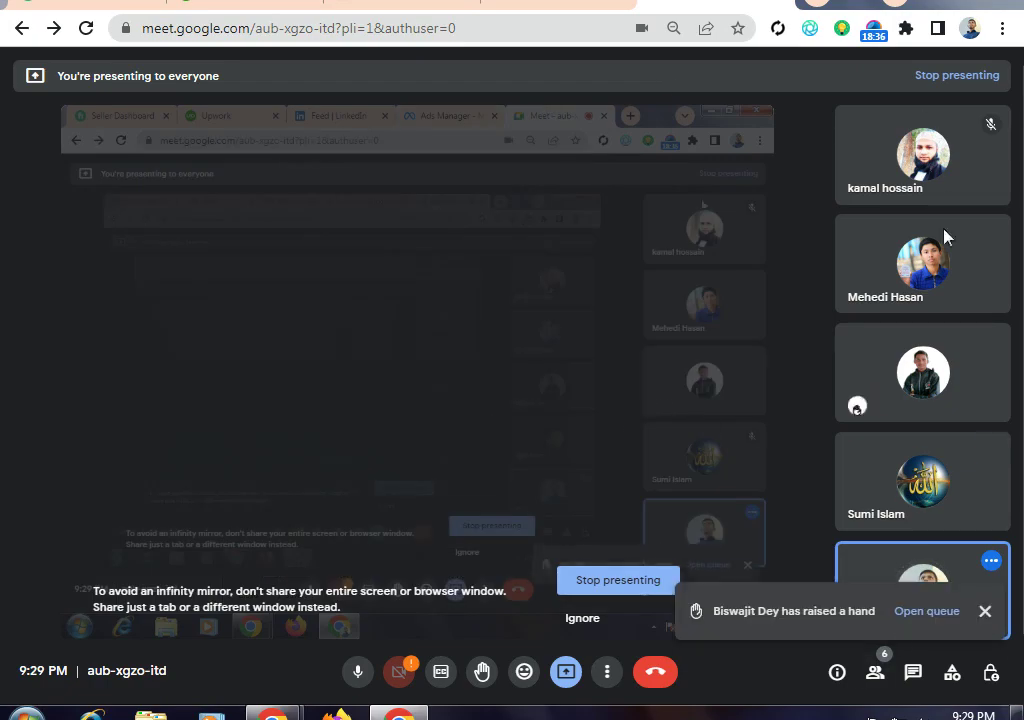
left_click(560, 4)
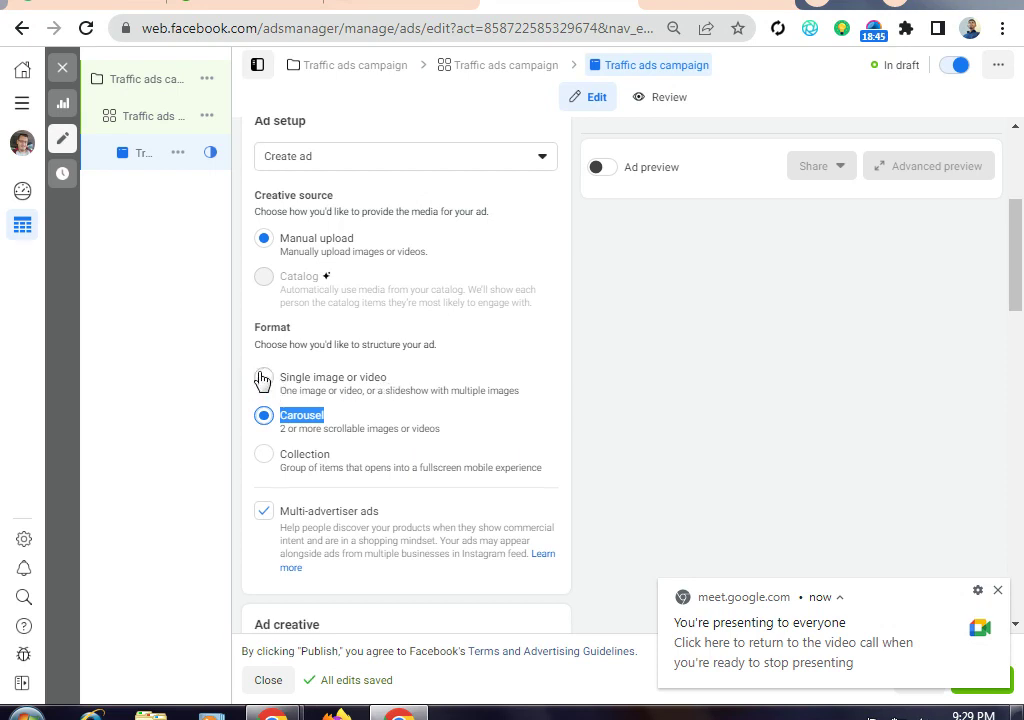
left_click(997, 592)
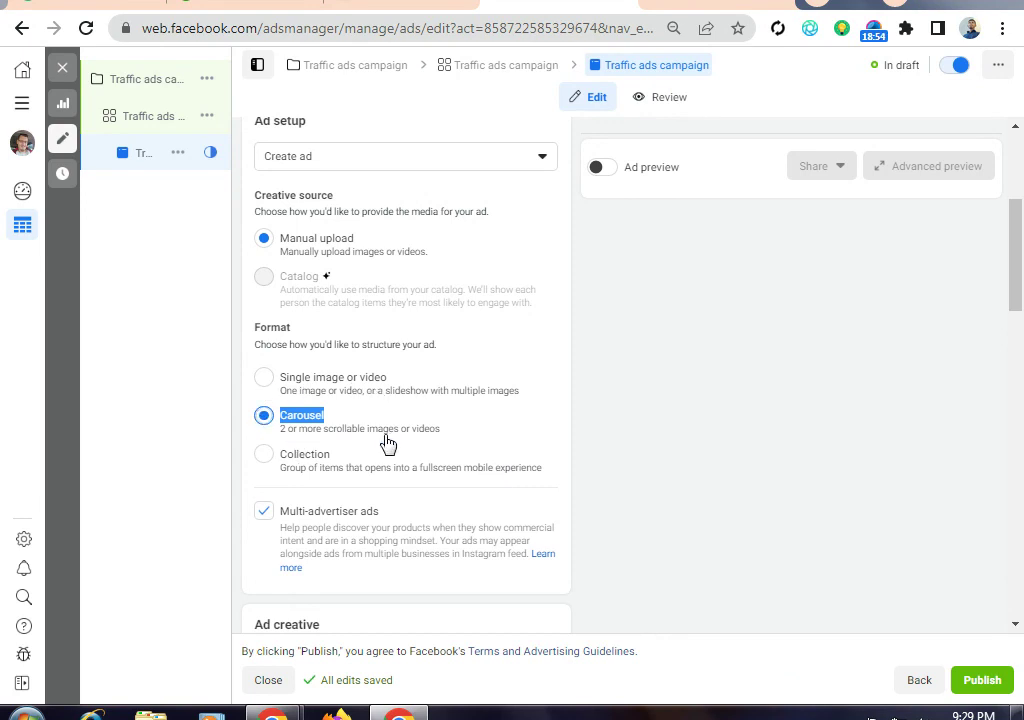
Add a first image card to the carousel using the 1024 × 732 picture from the Page's images.
scroll(288, 430, "down", 2)
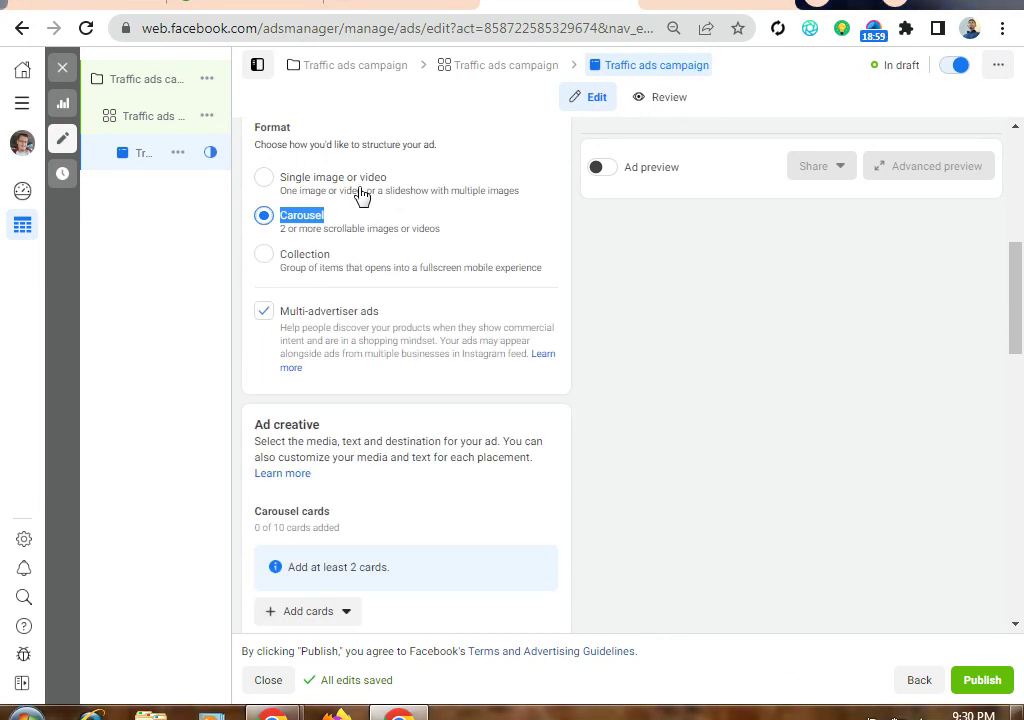
scroll(562, 390, "down", 1)
scroll(657, 465, "down", 2)
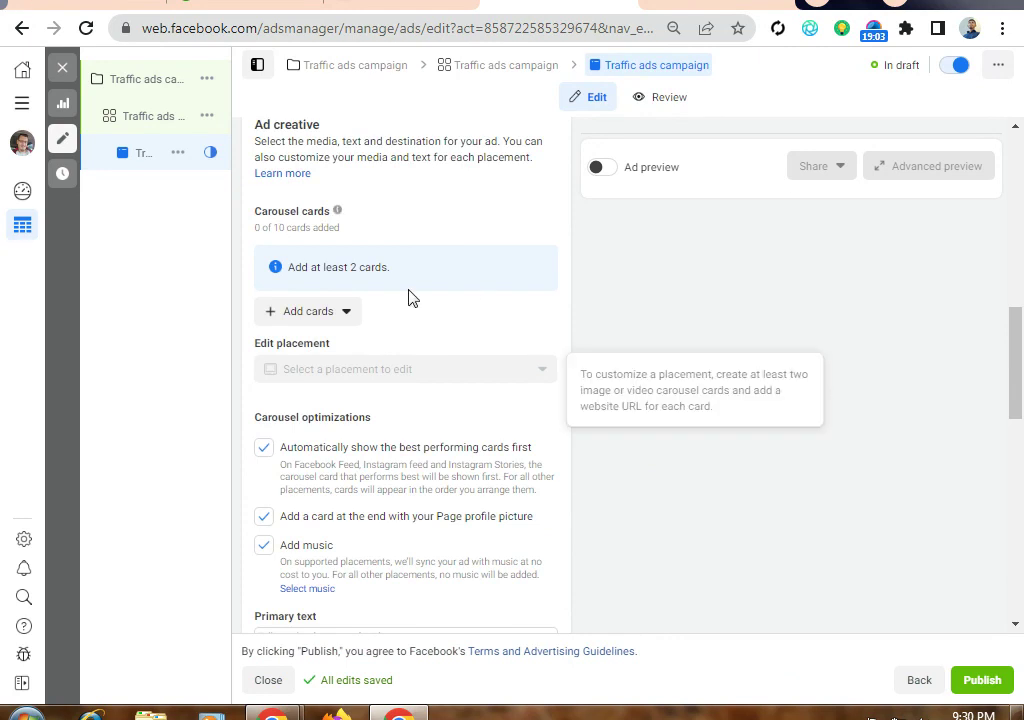
scroll(380, 330, "up", 1)
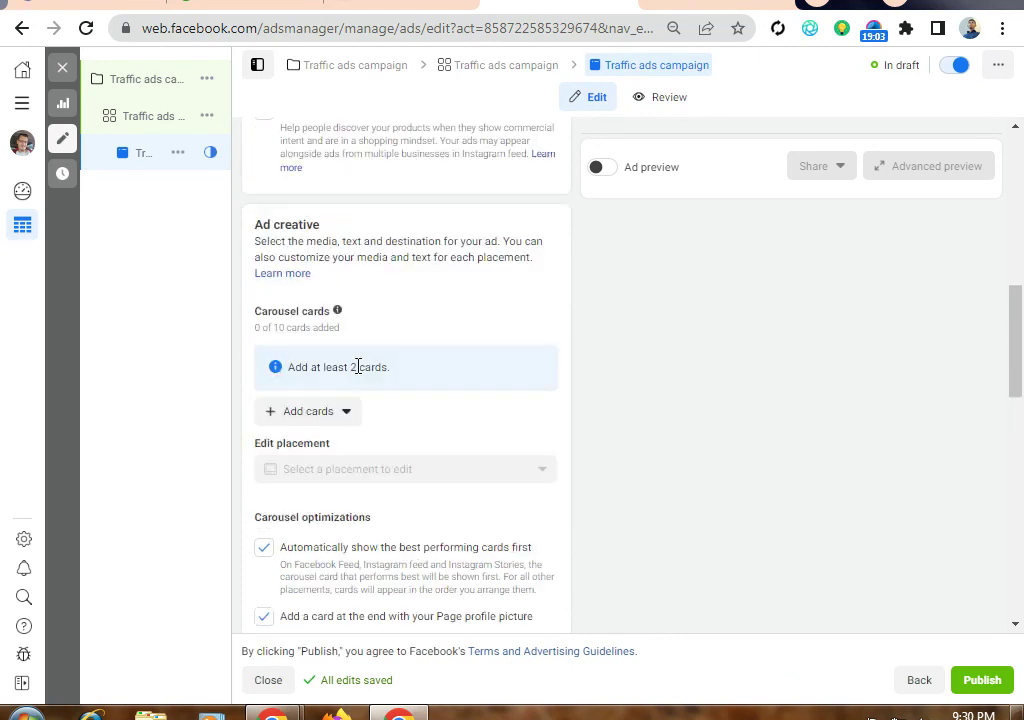
left_click(313, 416)
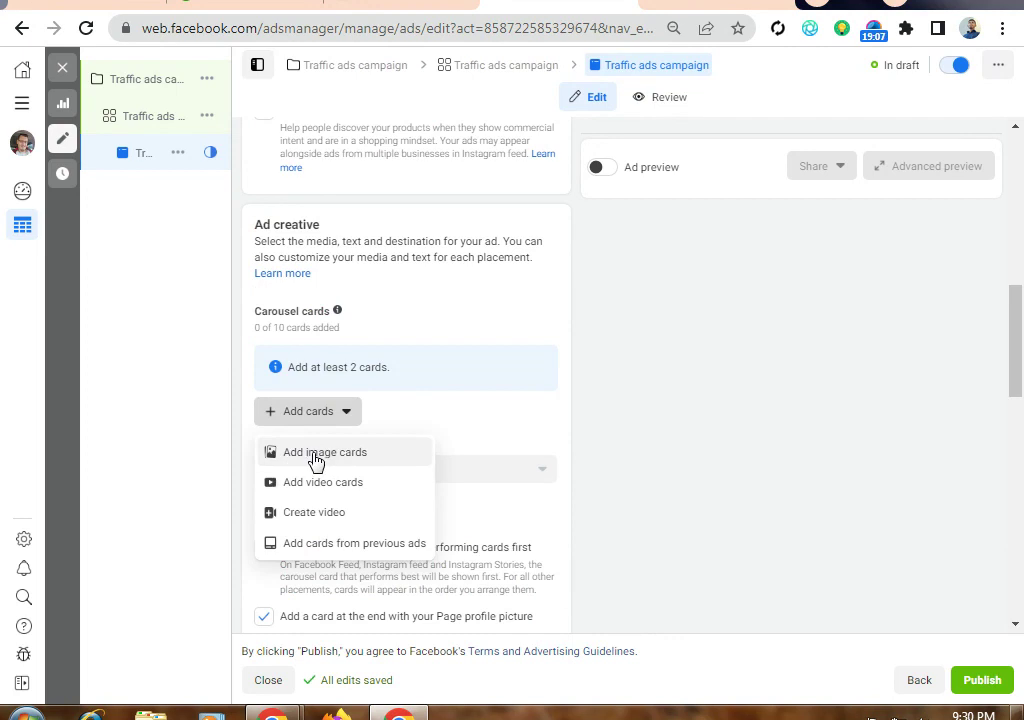
left_click(305, 462)
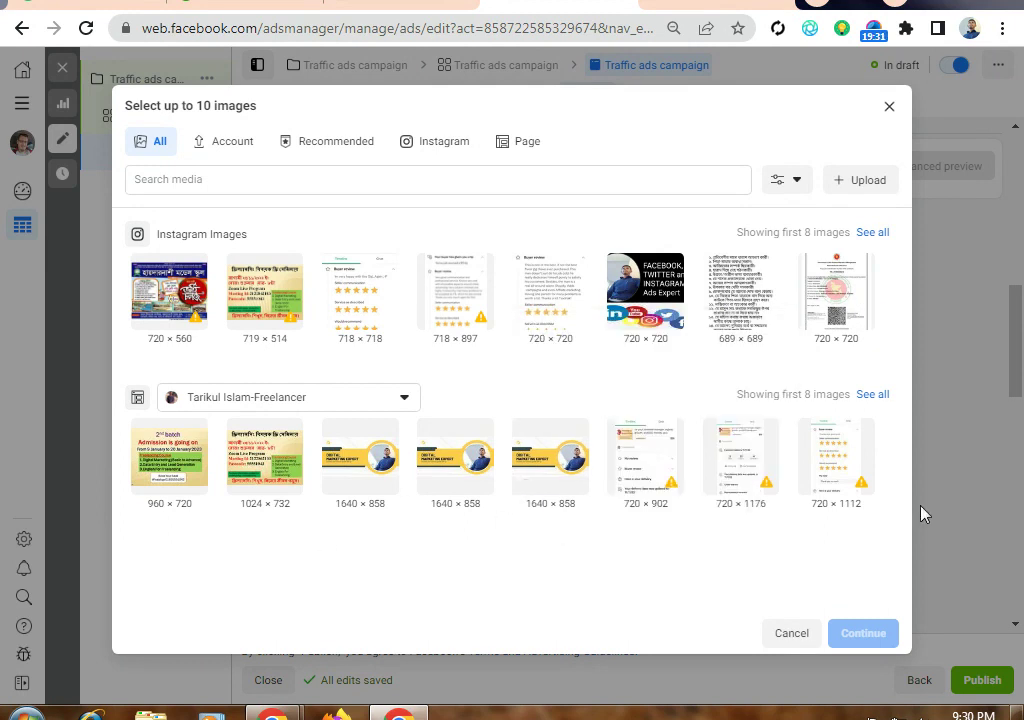
left_click(268, 465)
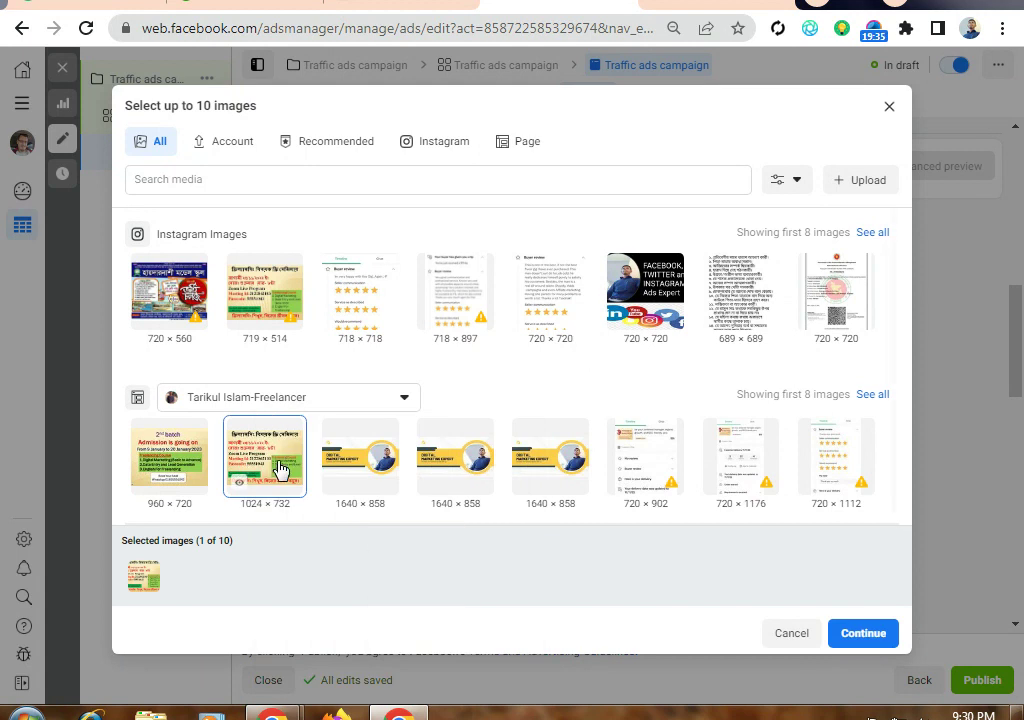
left_click(842, 634)
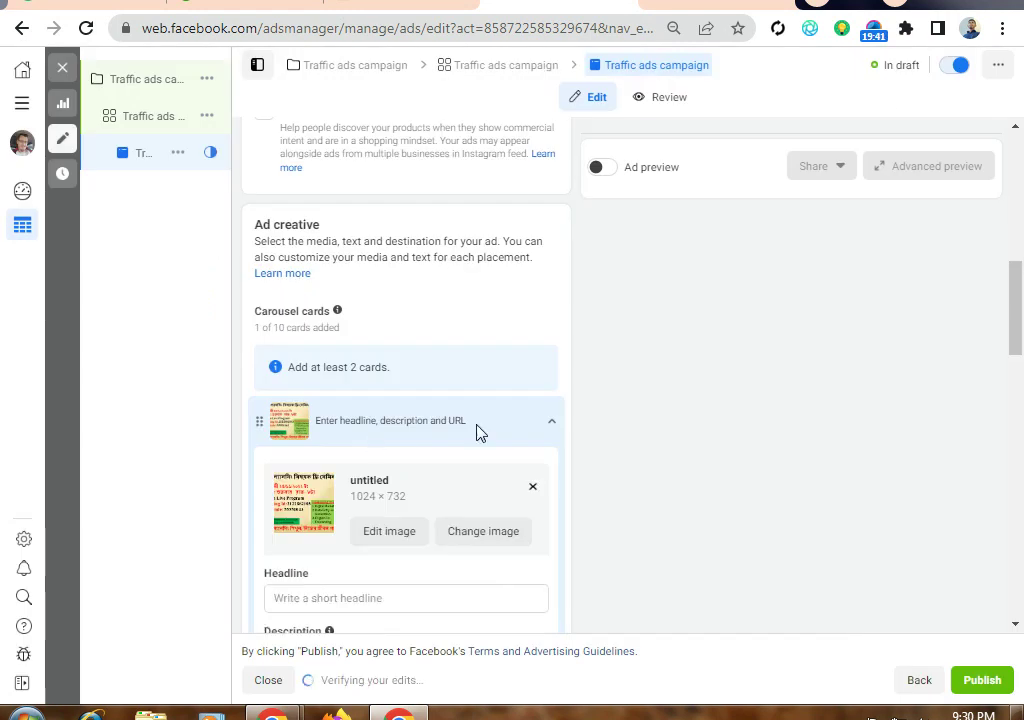
Set the first carousel card's headline to "Digital Marketing Course".
scroll(490, 420, "down", 2)
left_click(322, 398)
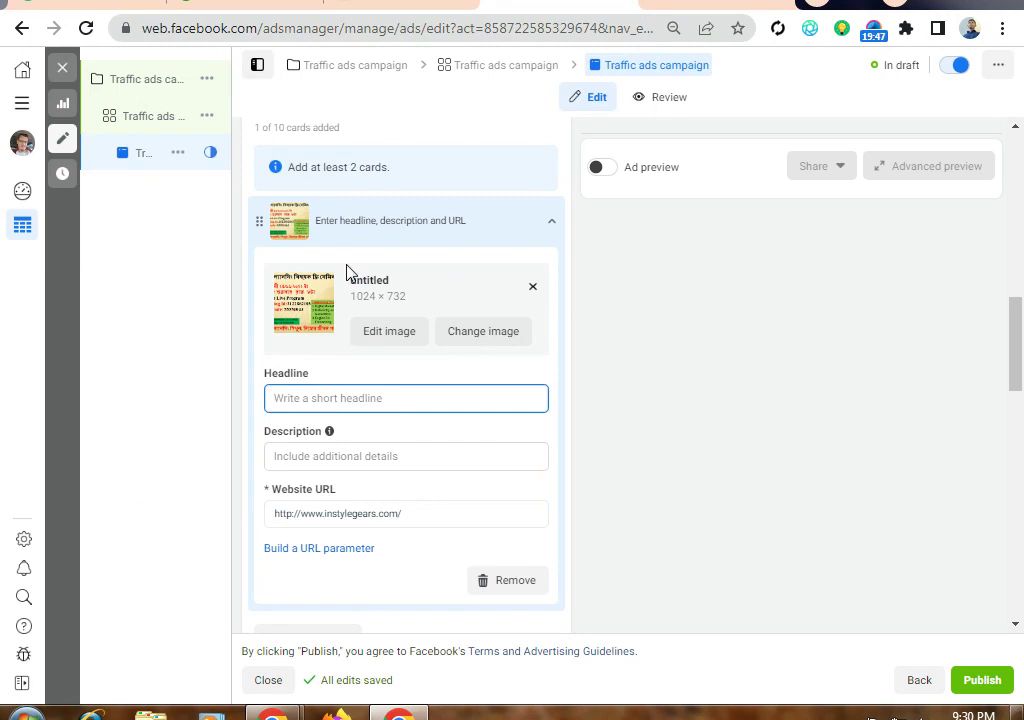
scroll(330, 274, "up", 1)
scroll(328, 285, "up", 2)
scroll(330, 340, "down", 2)
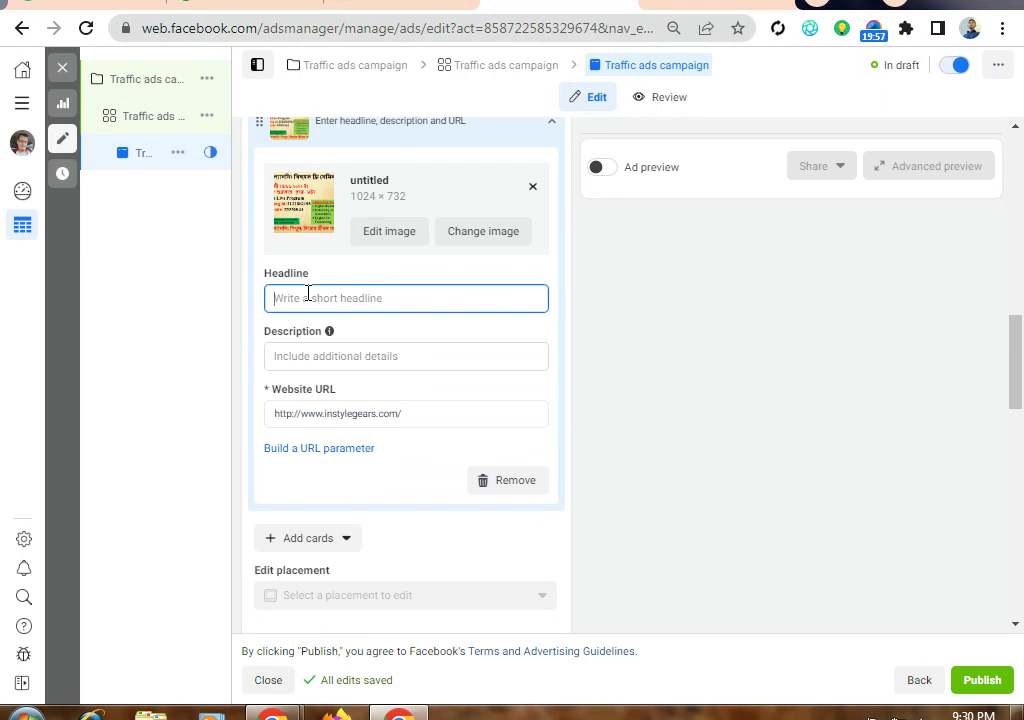
type("Digital Marketing Corxes")
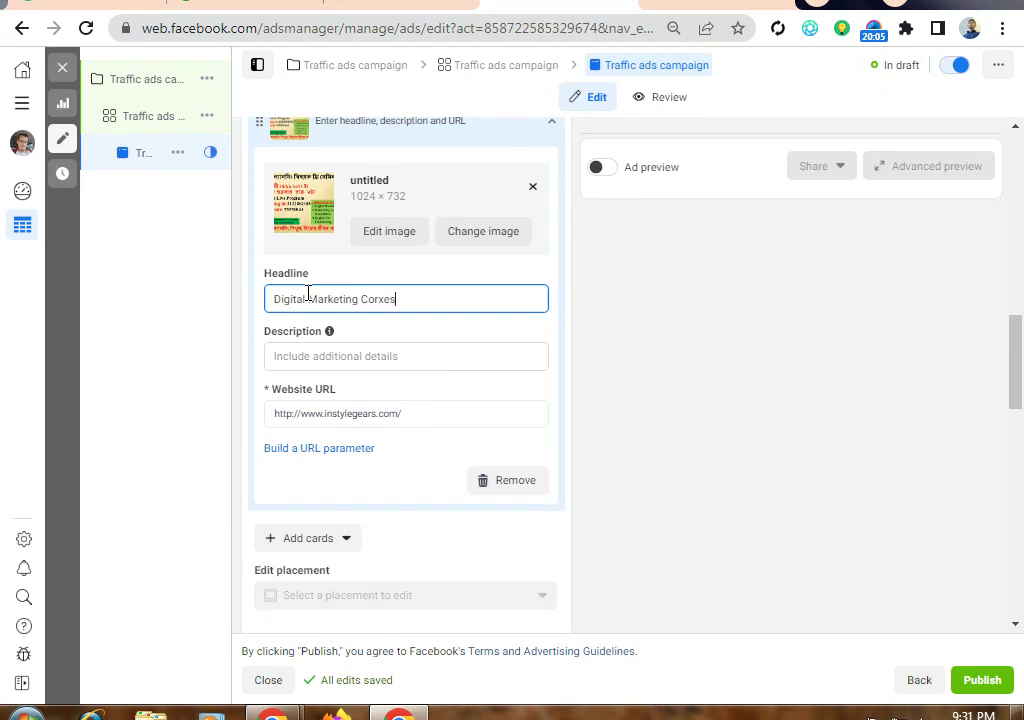
key("BackSpace")
key("BackSpace")
key("BackSpace")
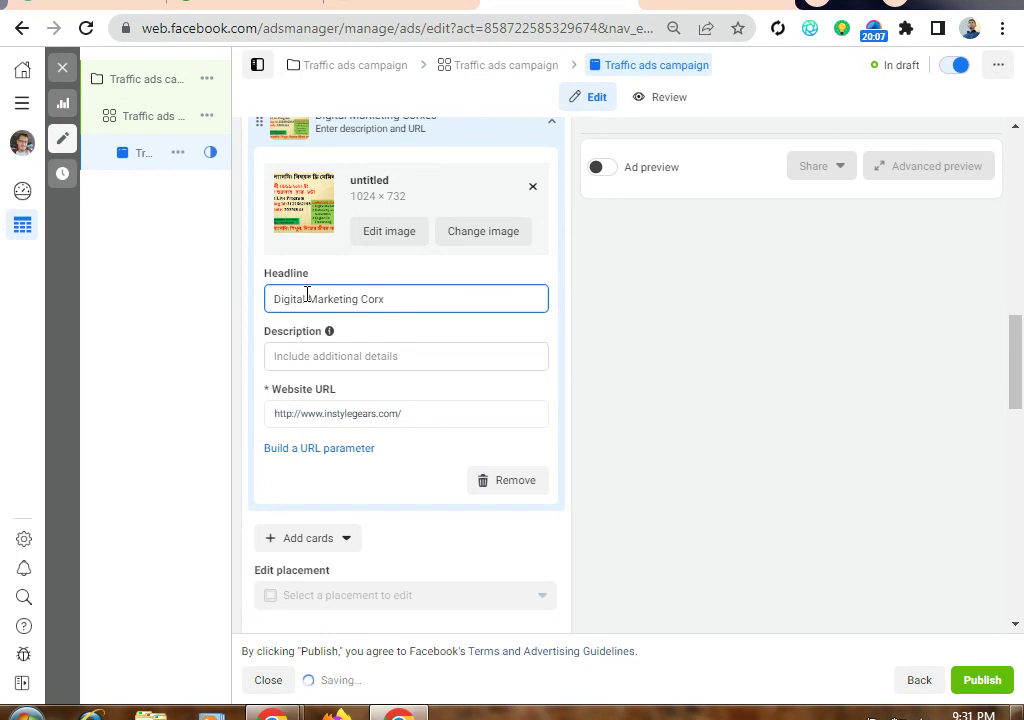
type("se")
key("BackSpace")
key("BackSpace")
key("BackSpace")
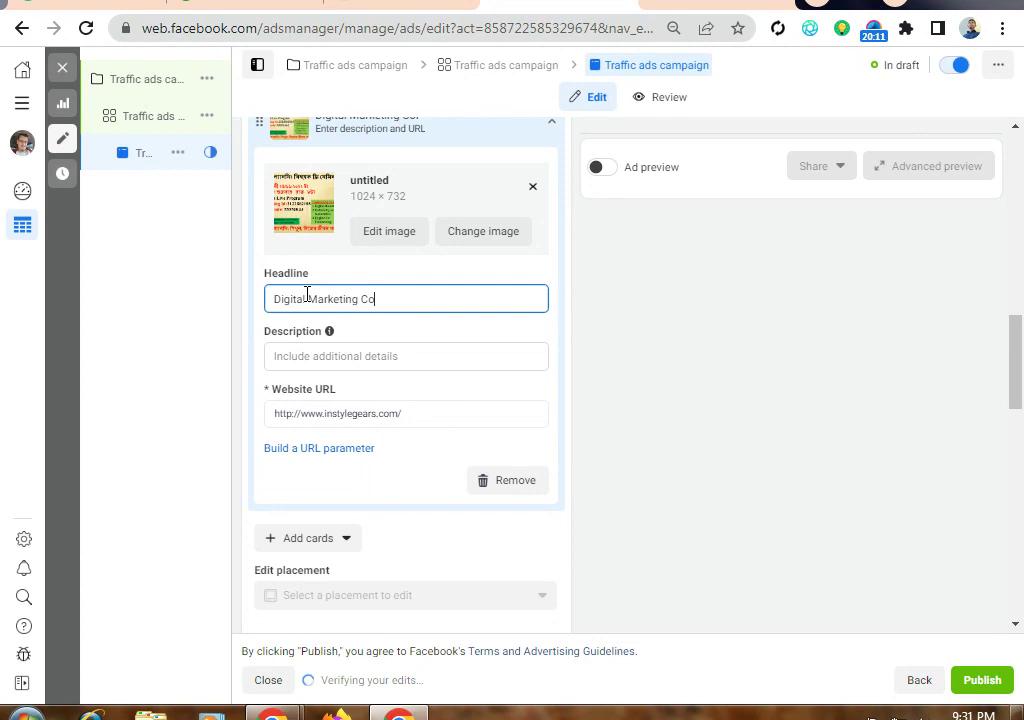
type("urse")
Fill the first card's description with long placeholder text beginning "hbdjshfisihukgsukguiahsidfchoisdjcolsjkojlhubk".
left_click(337, 357)
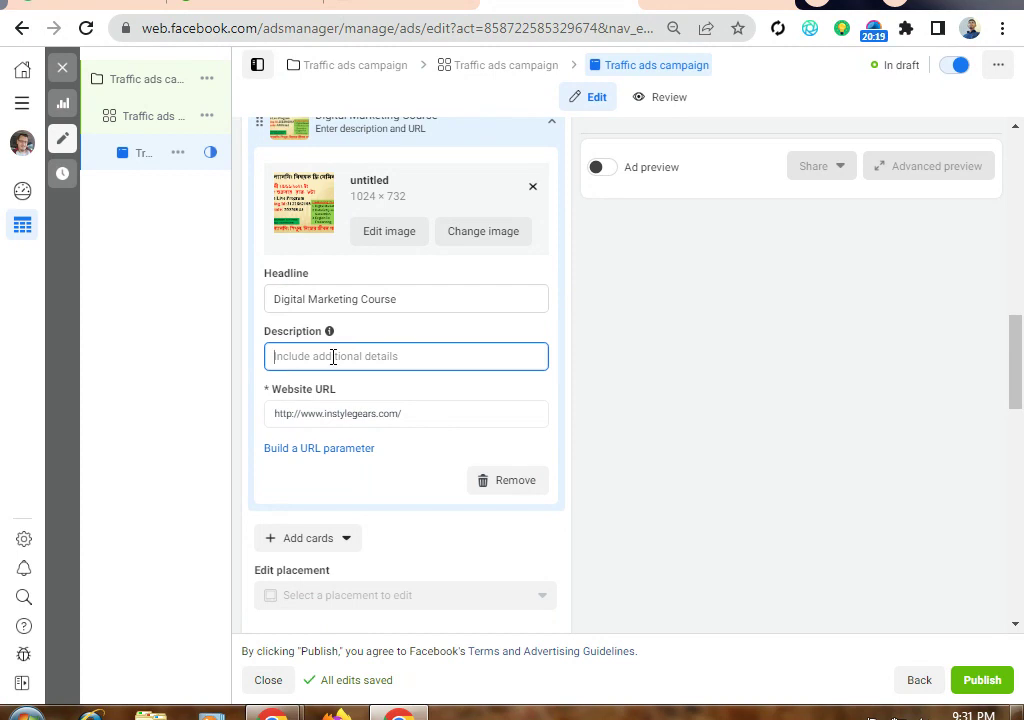
type("hbdjshnfisihukgsukguiahsidfchoisdjcolsjkojlhubk.")
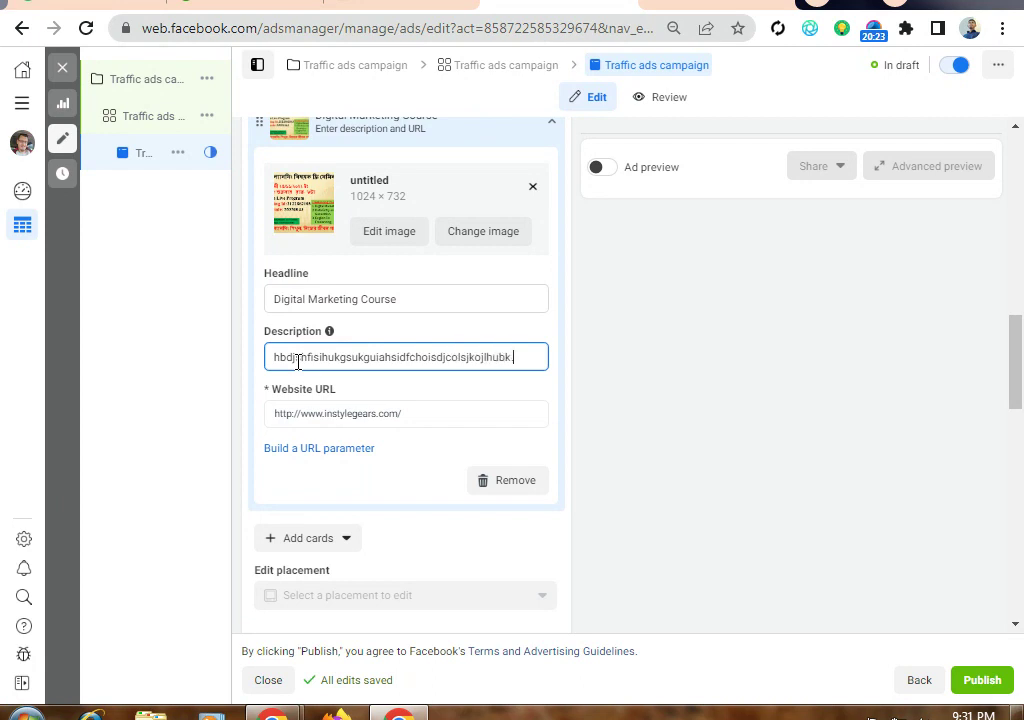
type("smnldjo;icfhsacnsdklncvoisu;heoifhnsknv")
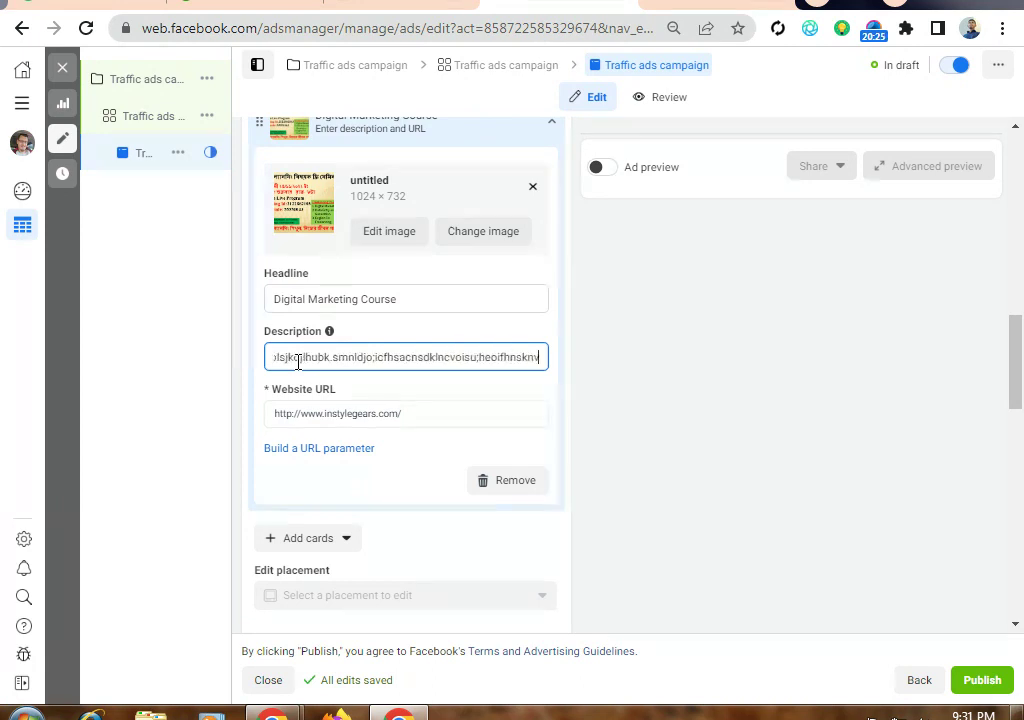
type("ksdfnvikshvfiulhikd")
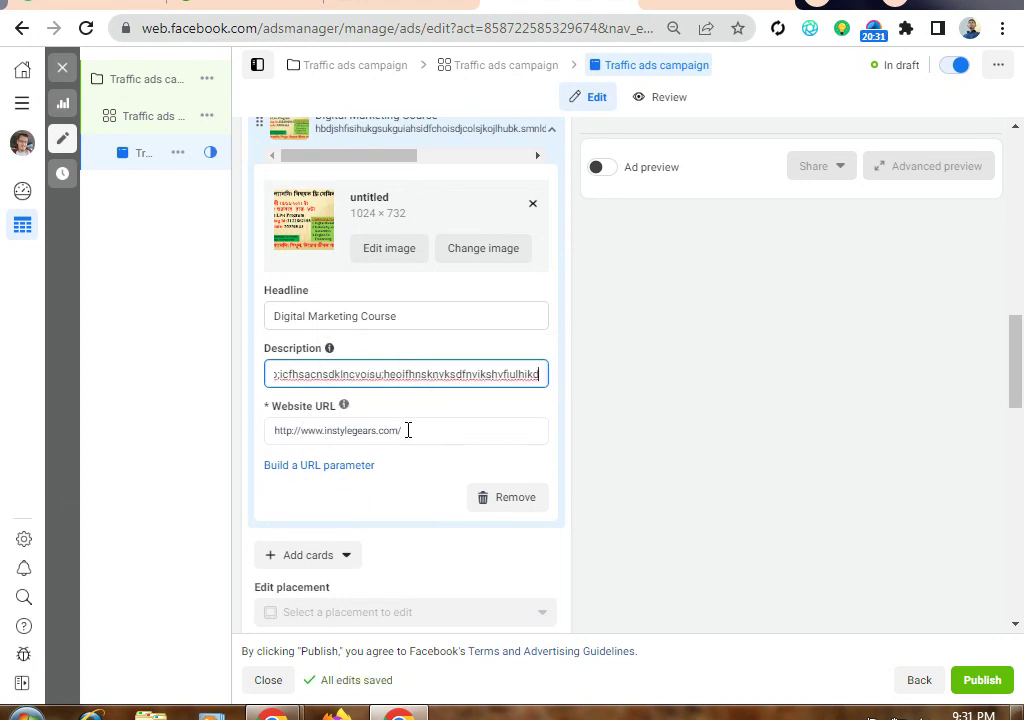
left_click(412, 431)
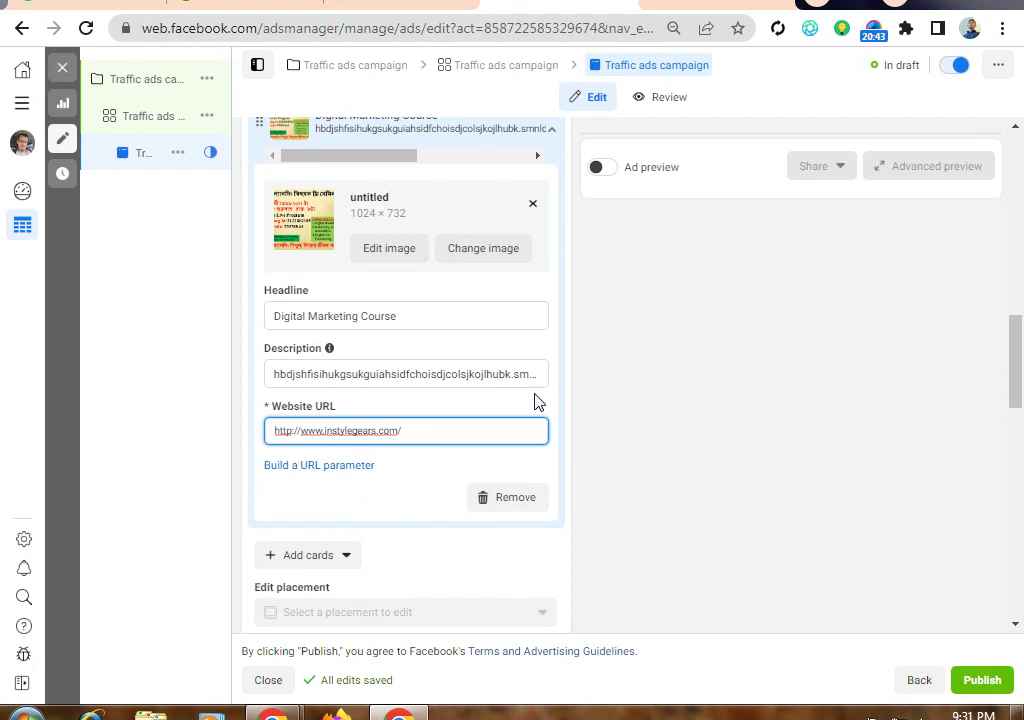
Add a second image card to the carousel using the 960 × 720 "2nd batch Admission is going on" picture from the Page's images.
scroll(389, 457, "down", 1)
scroll(434, 453, "up", 3)
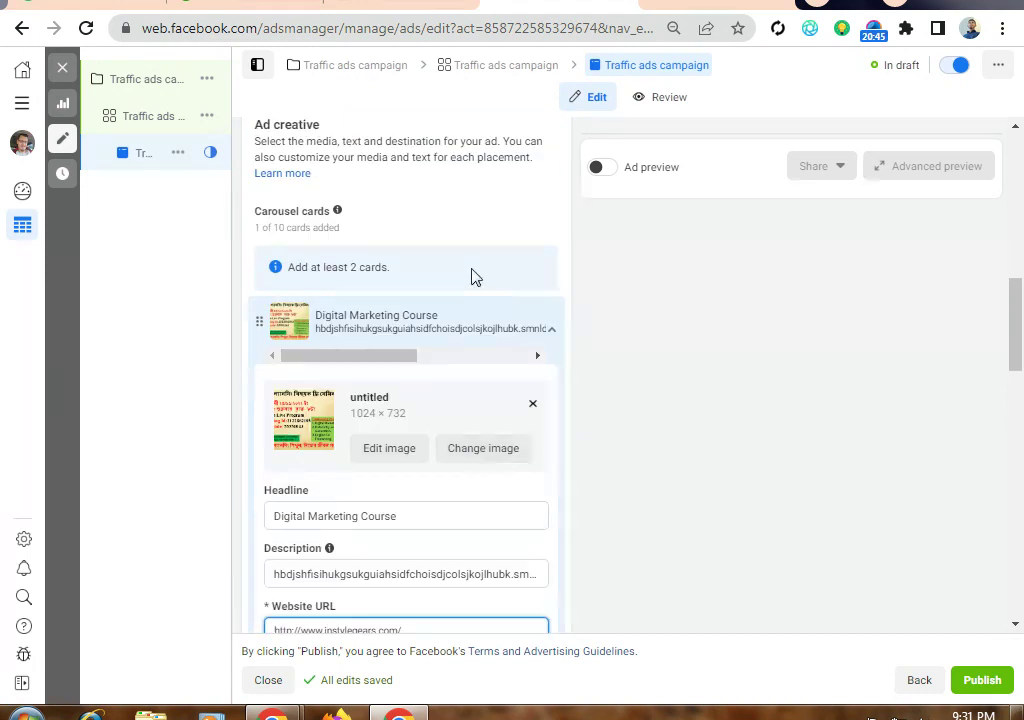
scroll(405, 348, "down", 2)
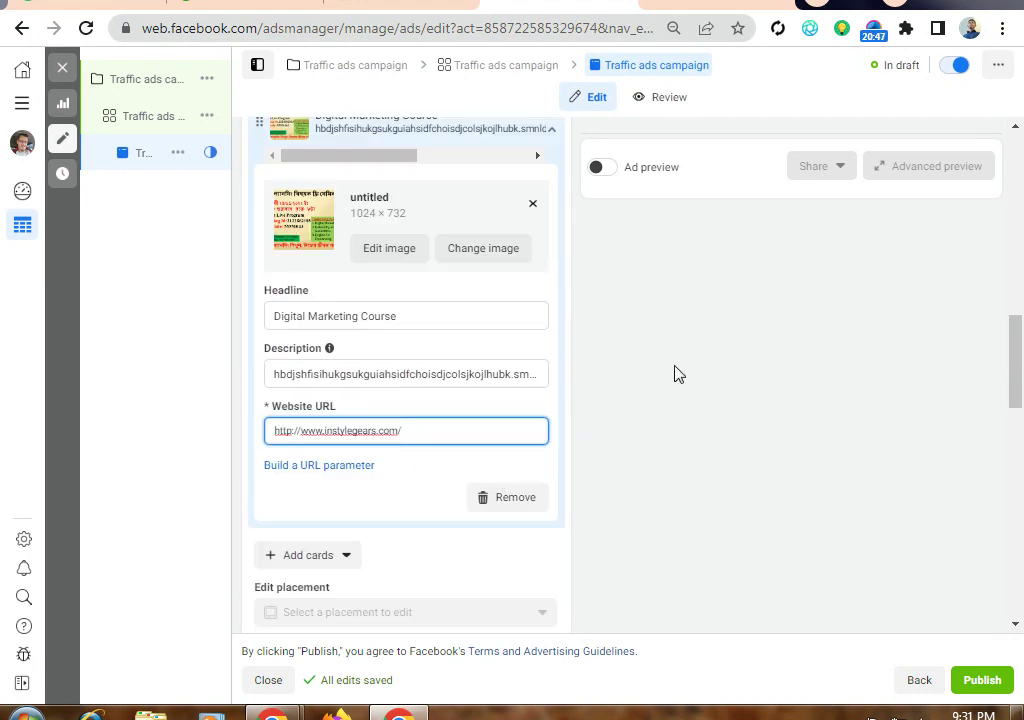
scroll(676, 374, "up", 1)
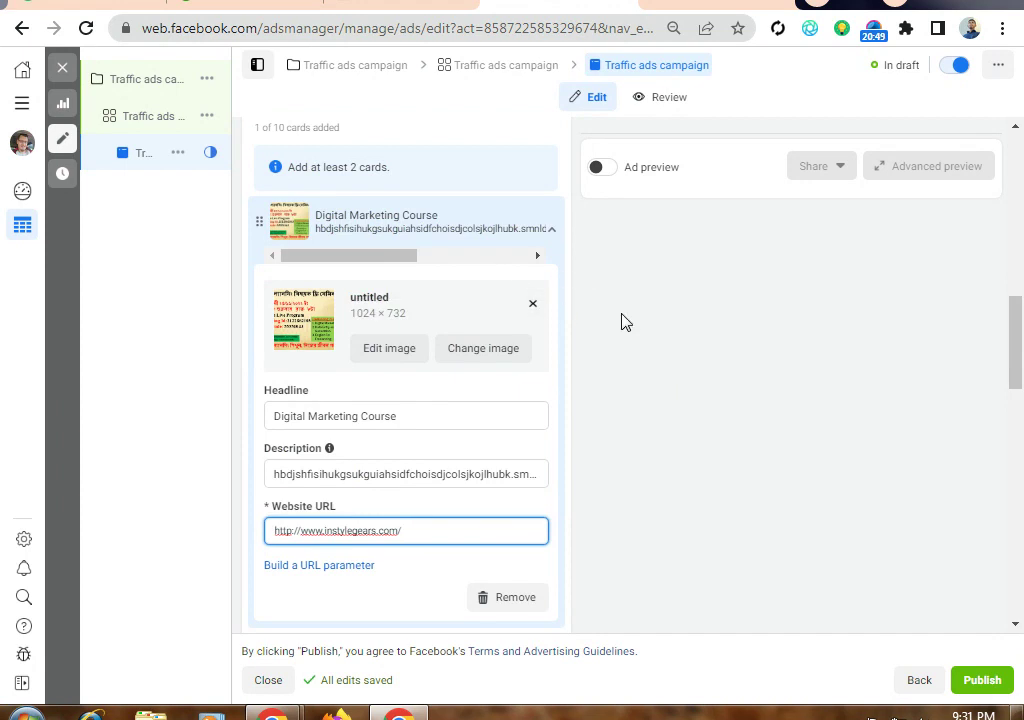
left_click_drag(375, 255, 291, 259)
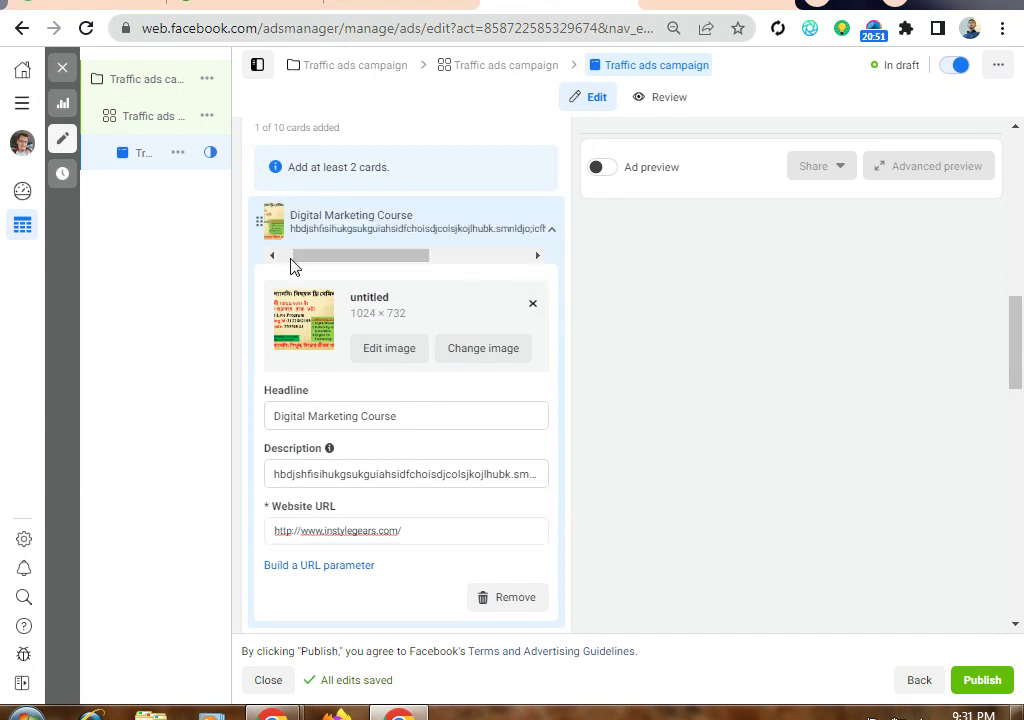
scroll(567, 498, "down", 3)
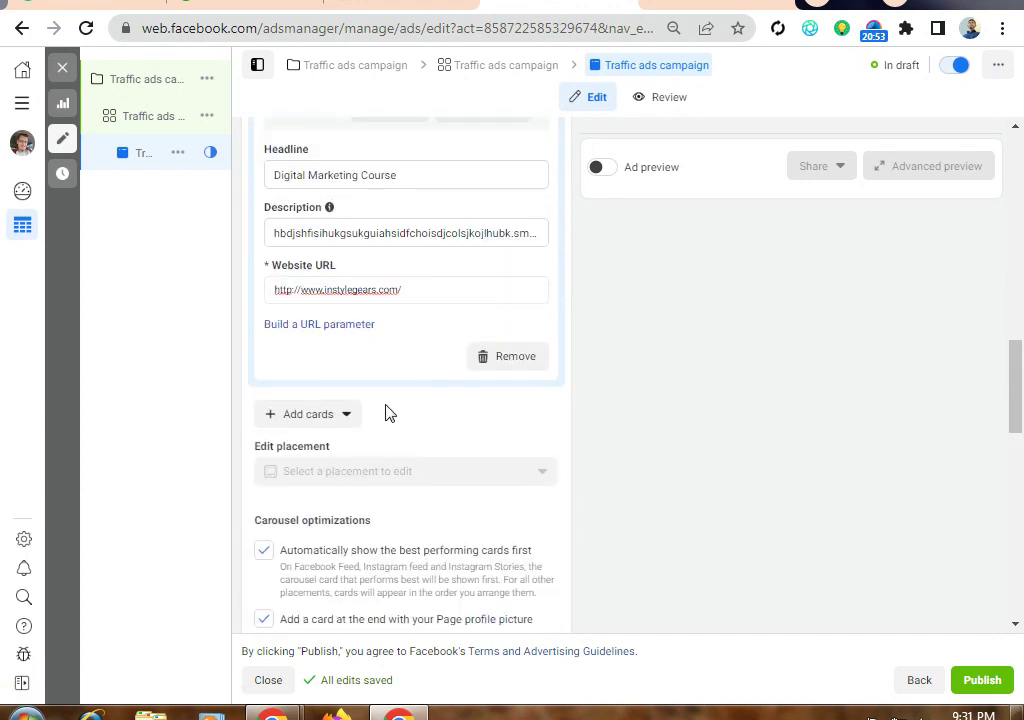
left_click(327, 365)
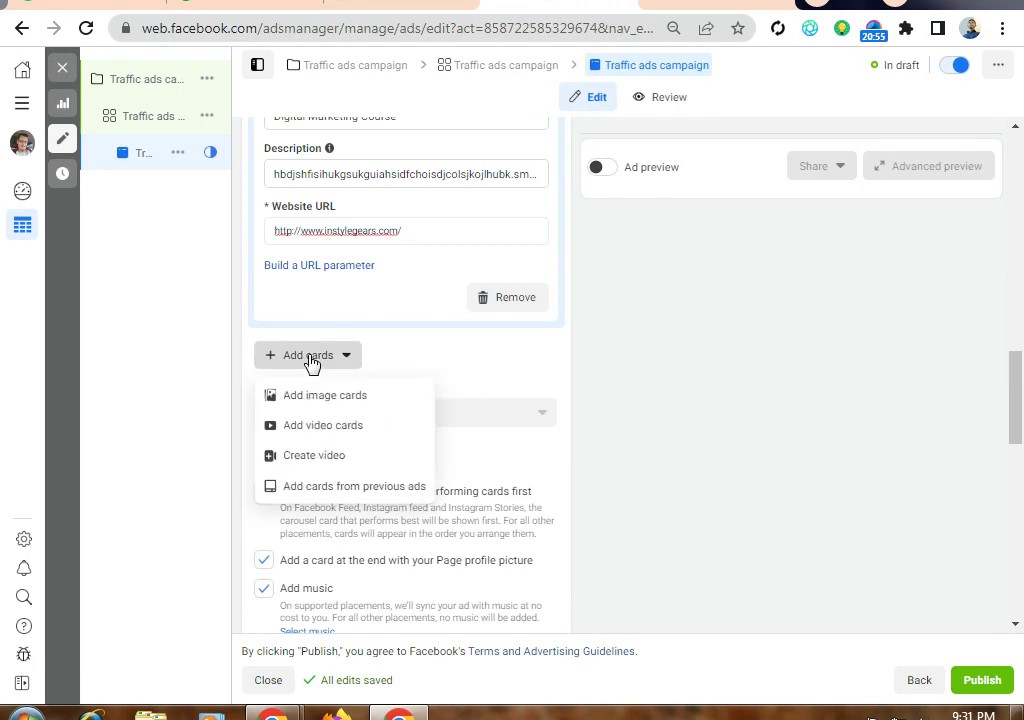
left_click(331, 397)
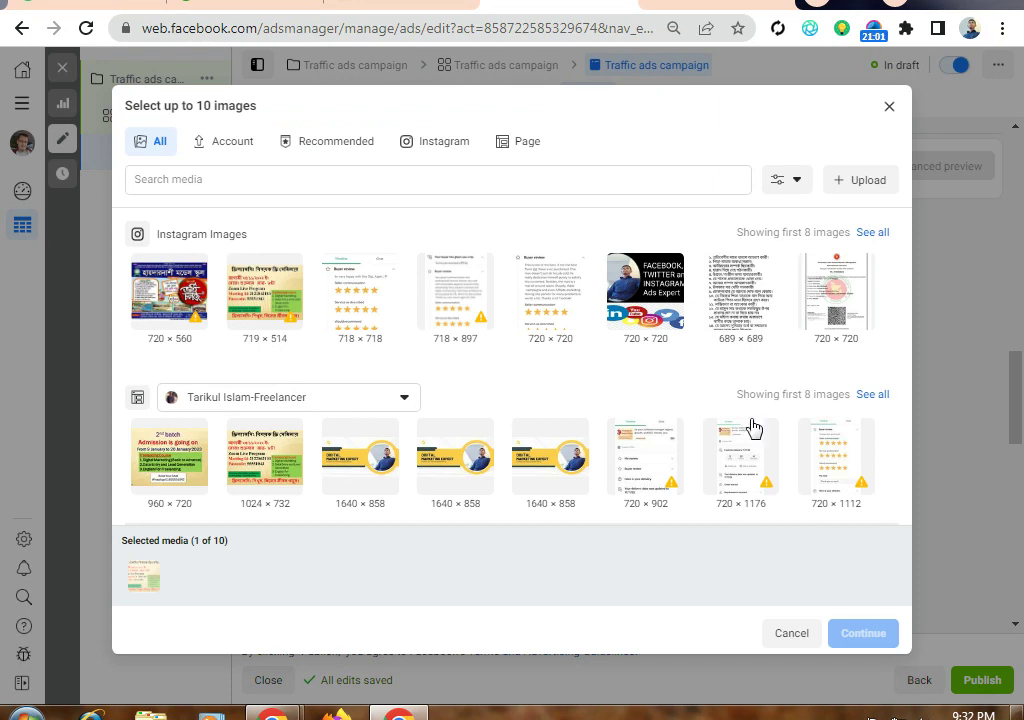
left_click(157, 462)
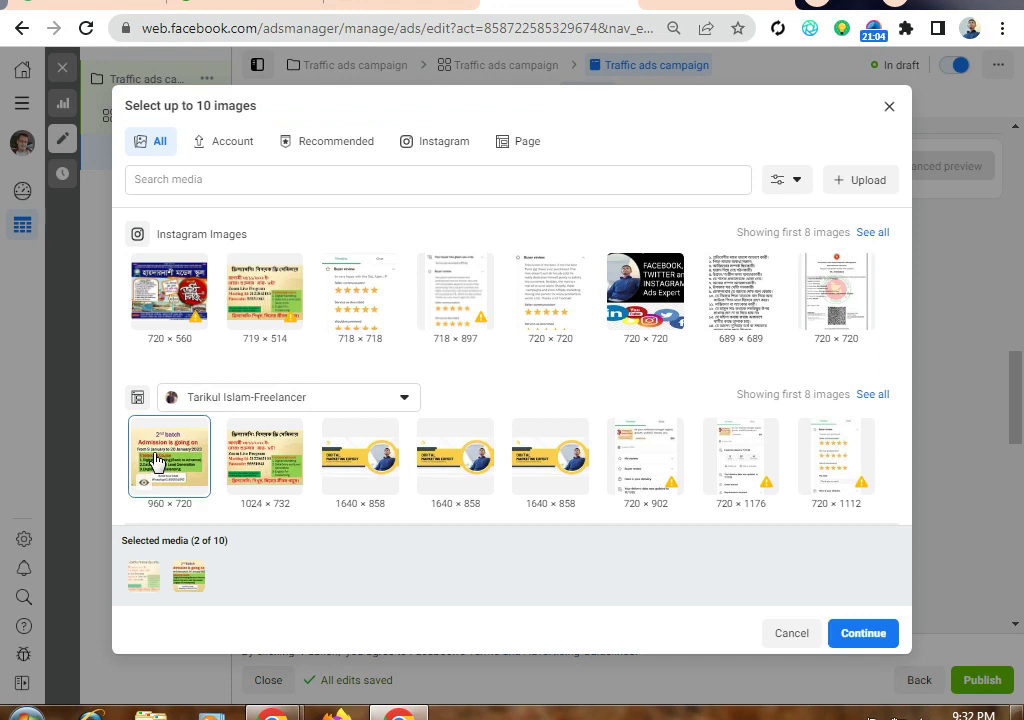
left_click(862, 638)
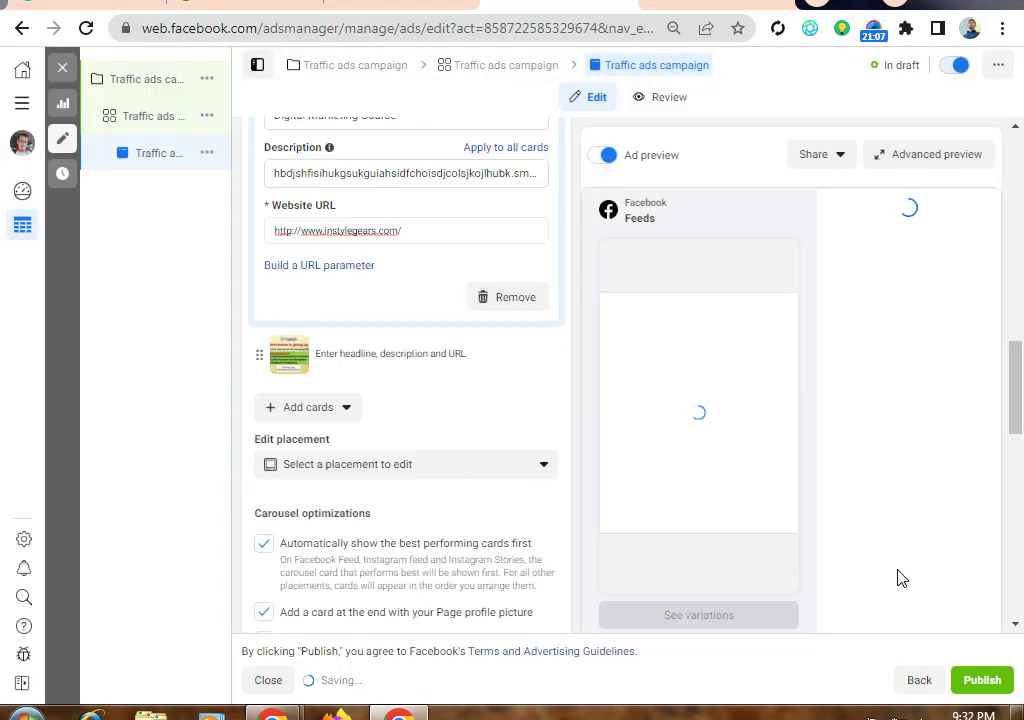
Look over the carousel cards and their optimization settings, and open the second card's headline, description and URL details.
scroll(389, 473, "down", 2)
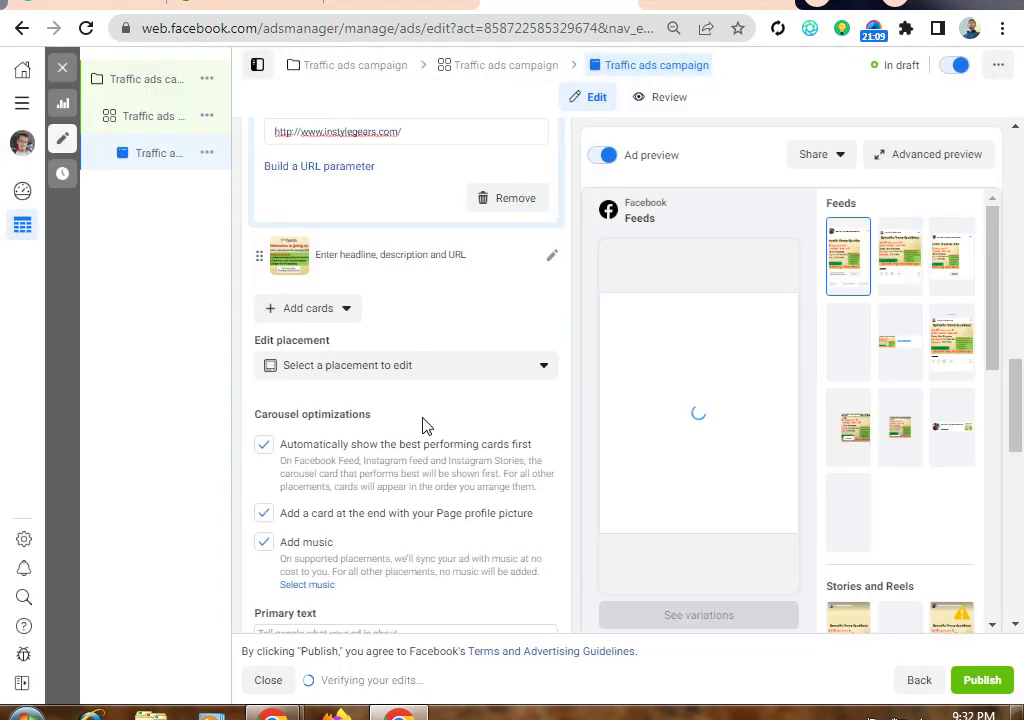
scroll(423, 425, "up", 1)
scroll(430, 434, "up", 1)
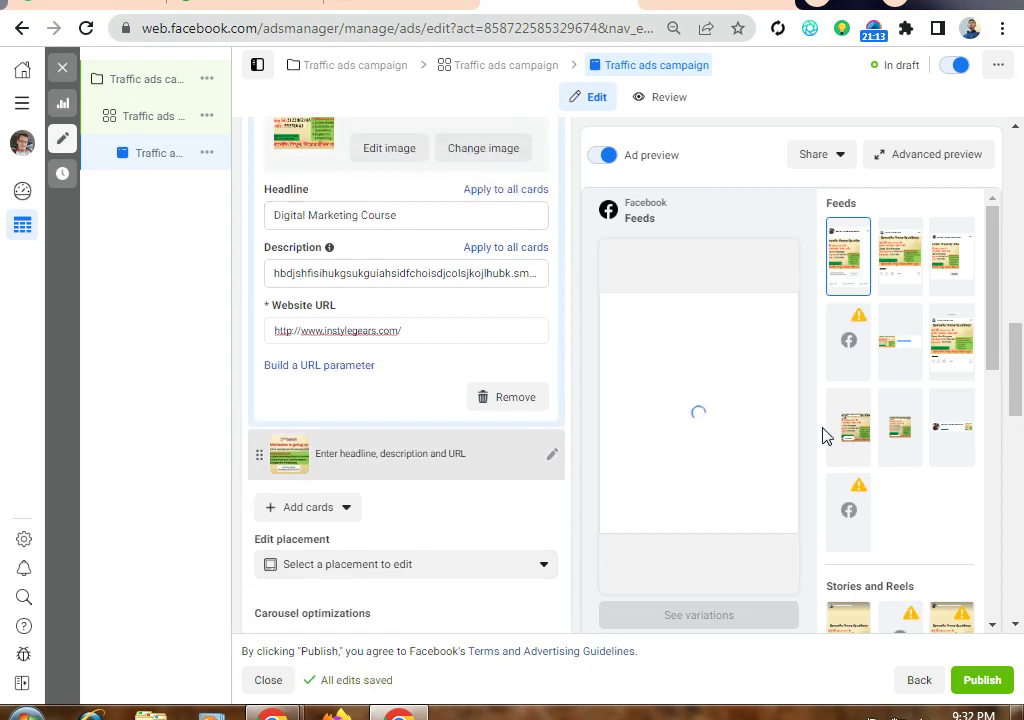
scroll(390, 325, "down", 2)
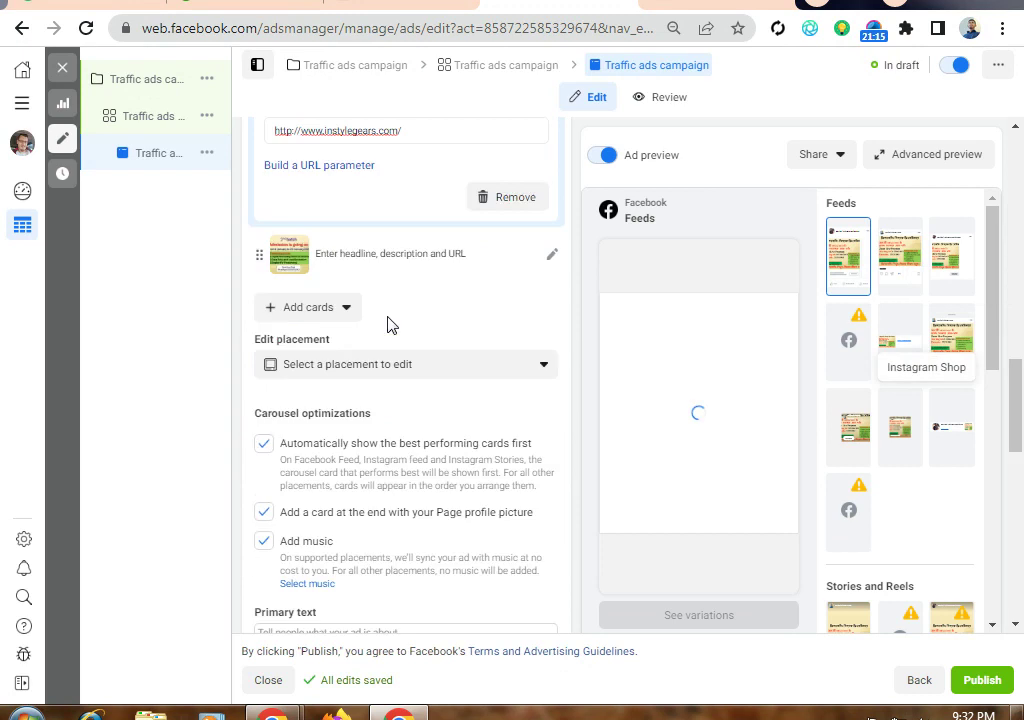
scroll(391, 325, "up", 2)
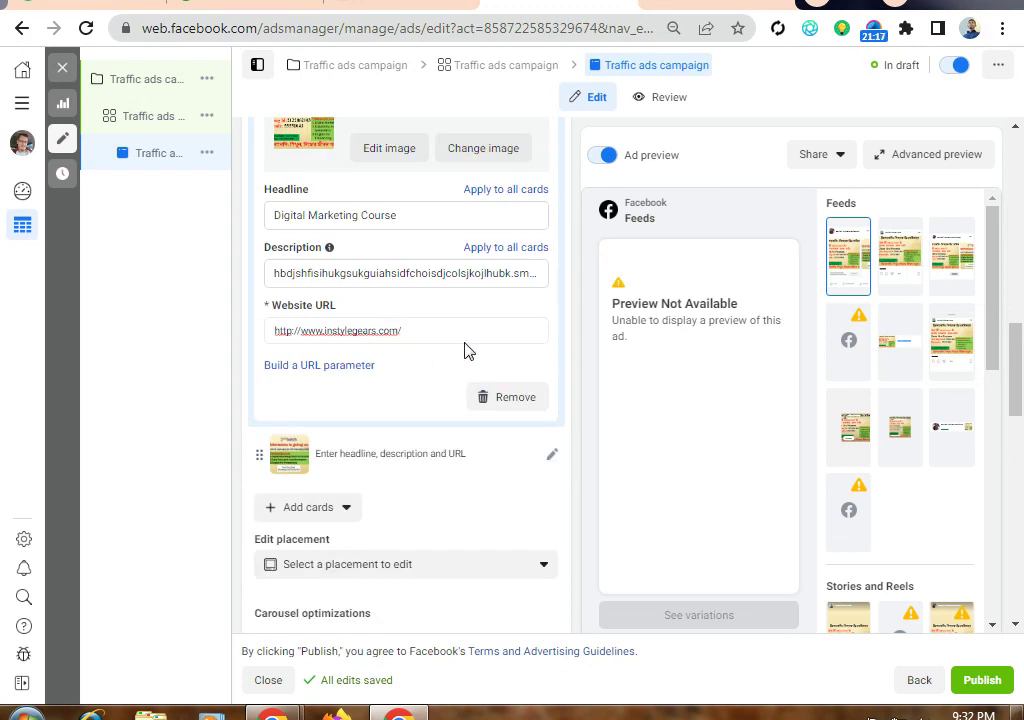
scroll(467, 349, "up", 1)
scroll(448, 358, "down", 4)
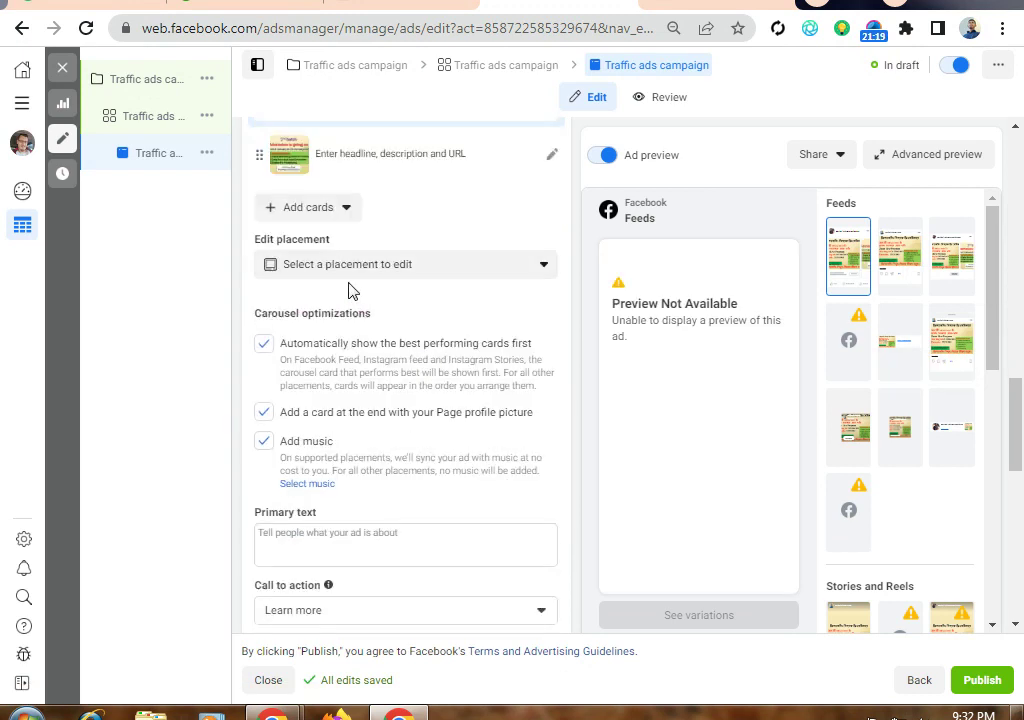
scroll(352, 290, "up", 1)
left_click(398, 268)
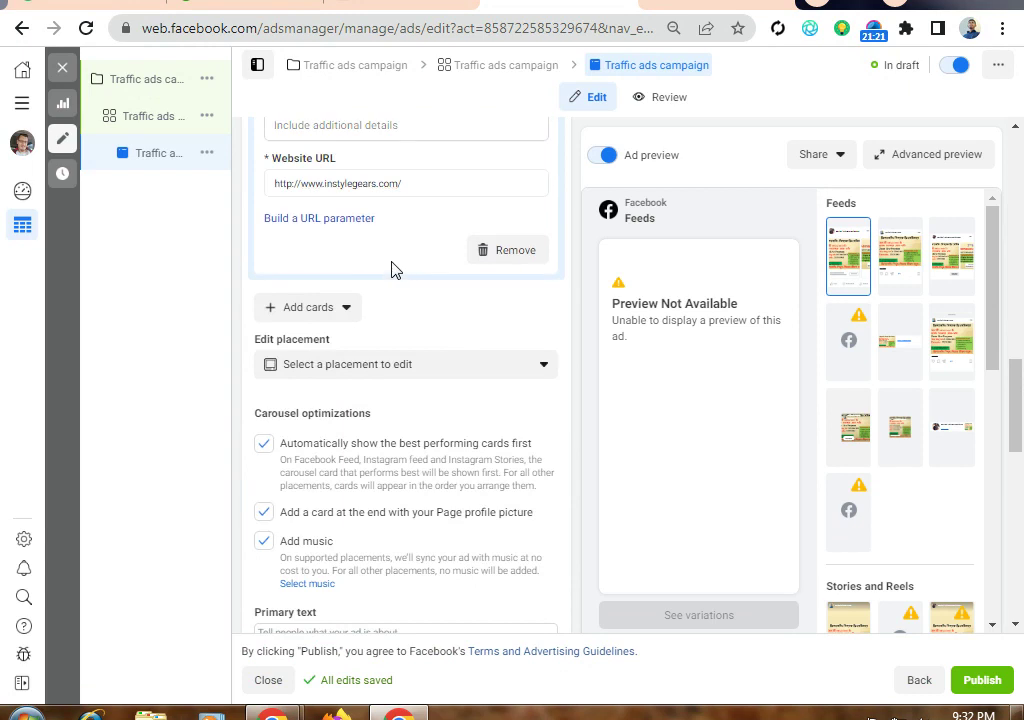
Set the second carousel card's headline to "Digital Marketing course".
scroll(361, 272, "up", 1)
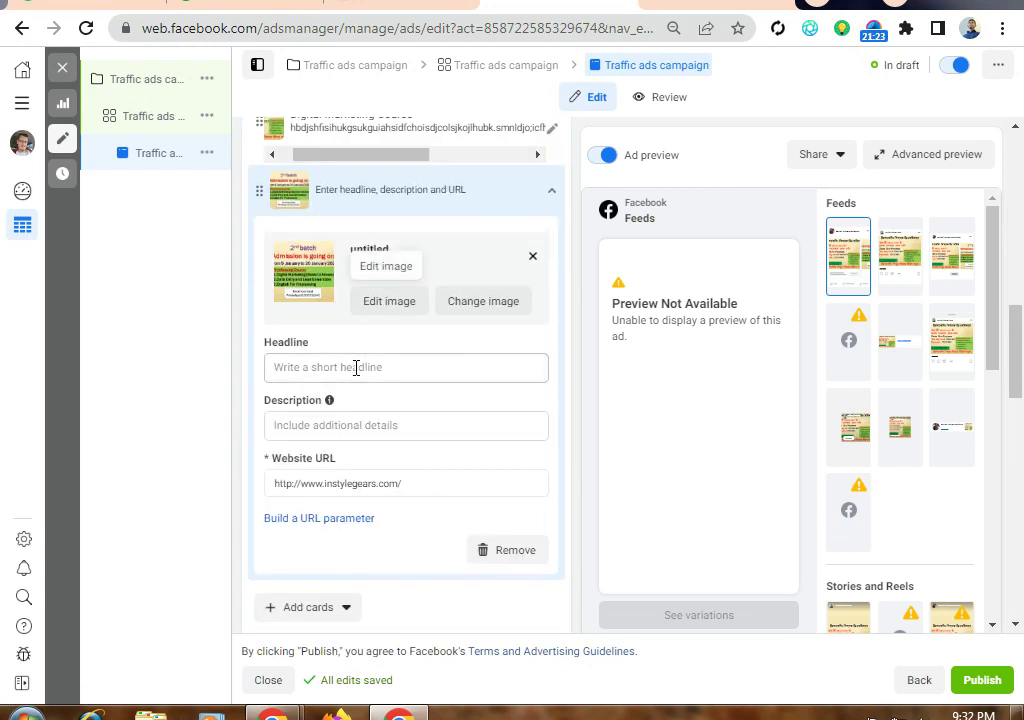
left_click(352, 367)
type("D")
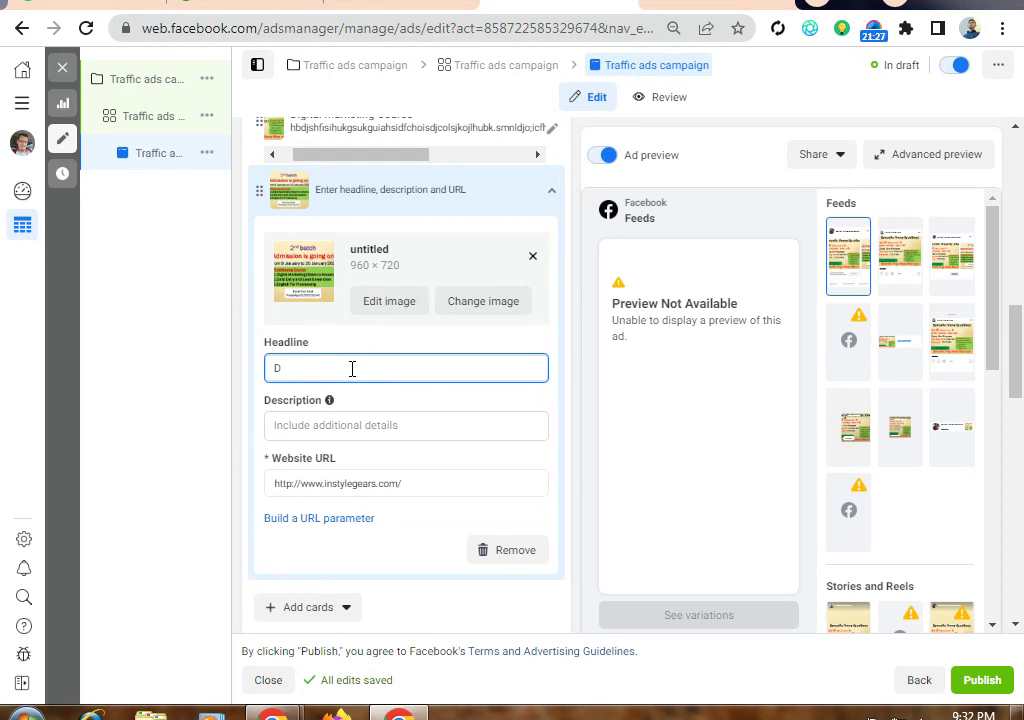
type("igital Marketing course")
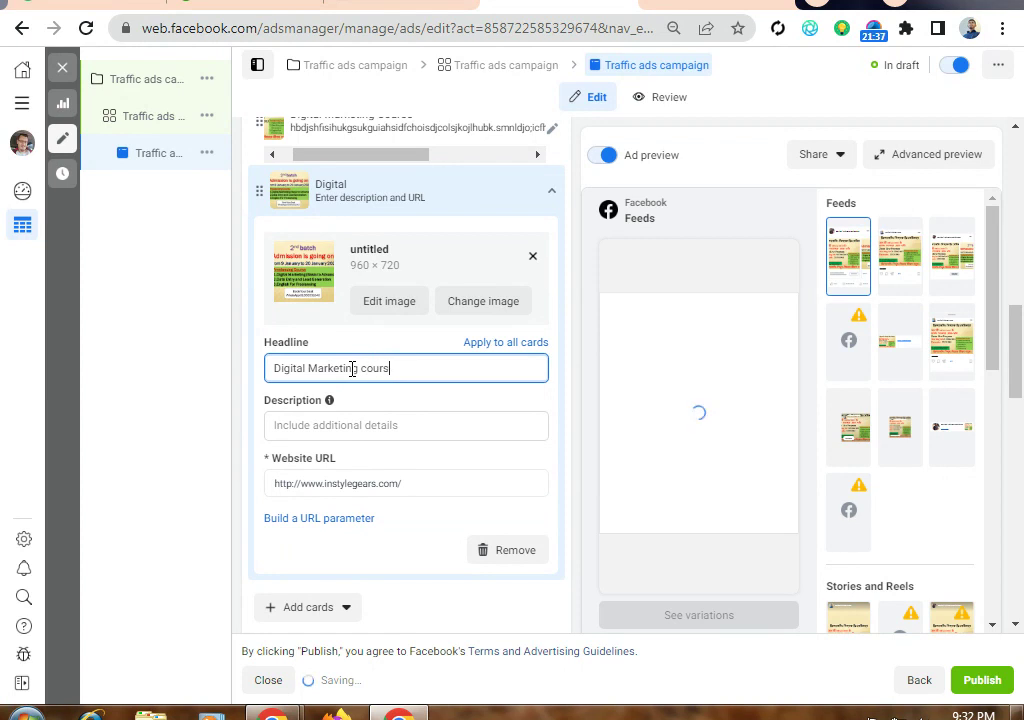
left_click(342, 425)
Preview the ad in the Instagram feed, Facebook Marketplace, Facebook video feeds, Instagram Explore home, Facebook right column and Facebook Feeds placements.
scroll(417, 245, "up", 2)
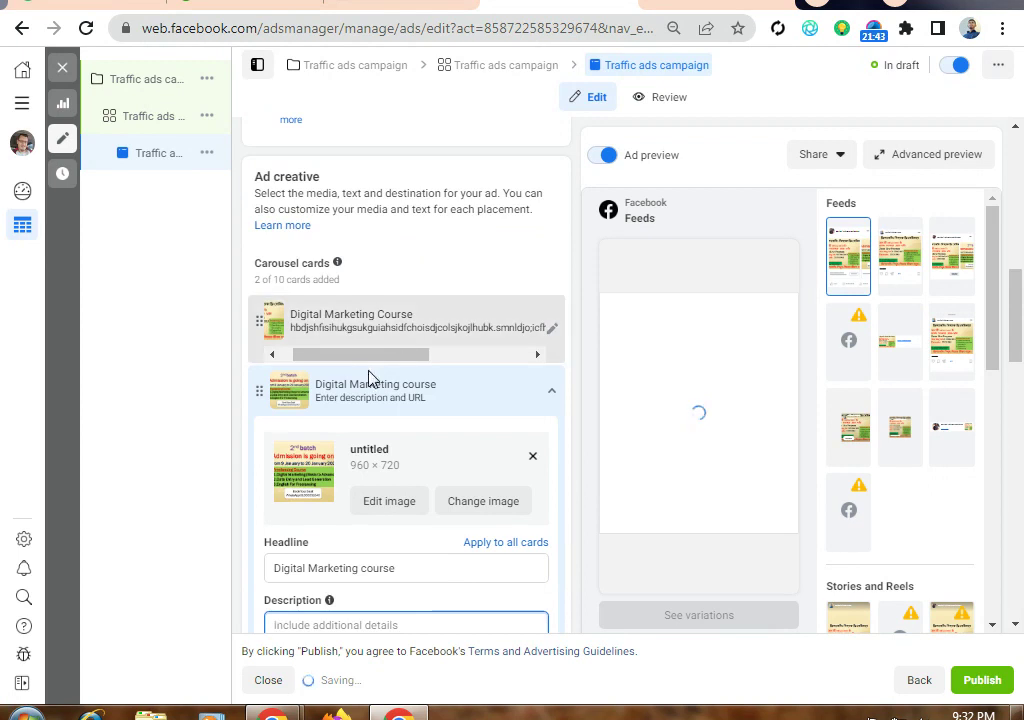
scroll(369, 378, "down", 2)
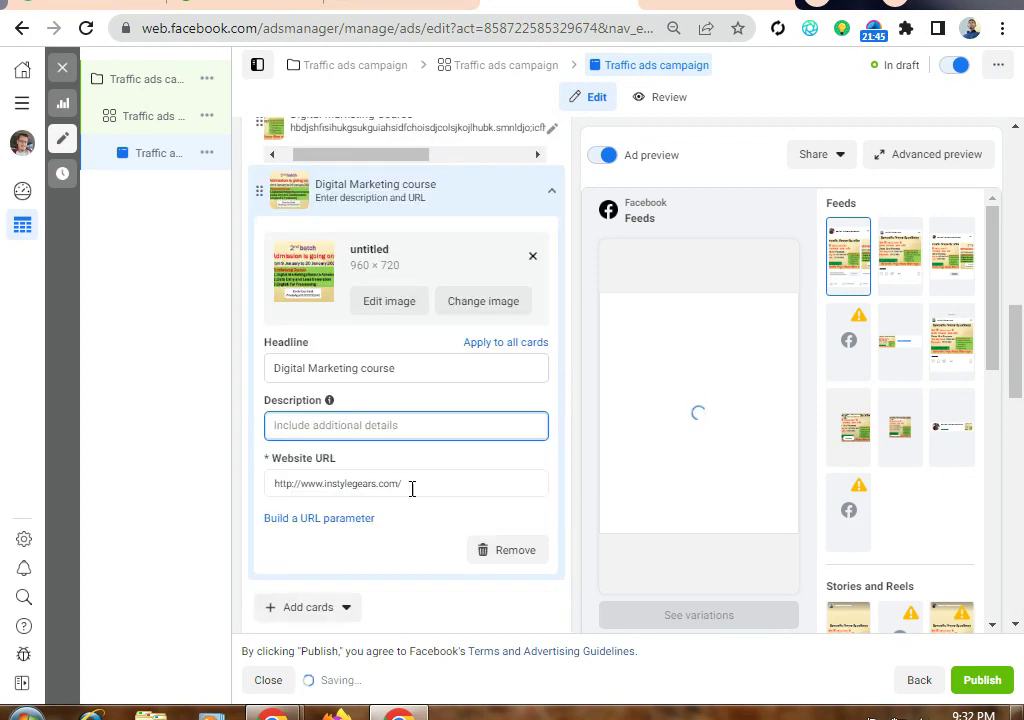
scroll(477, 486, "down", 1)
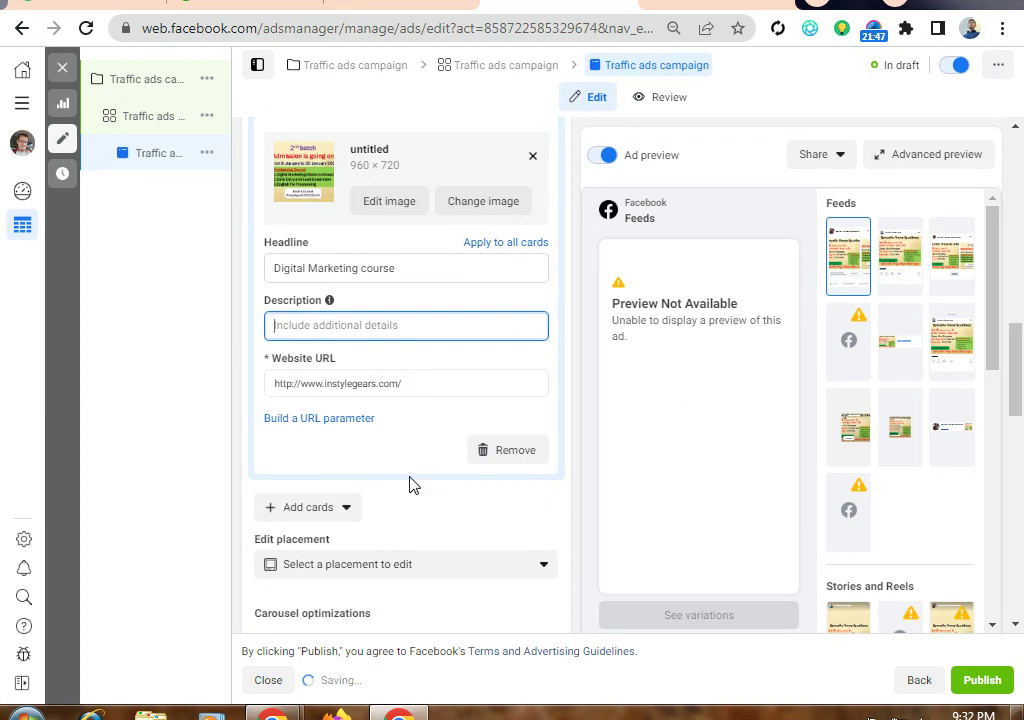
scroll(414, 482, "down", 1)
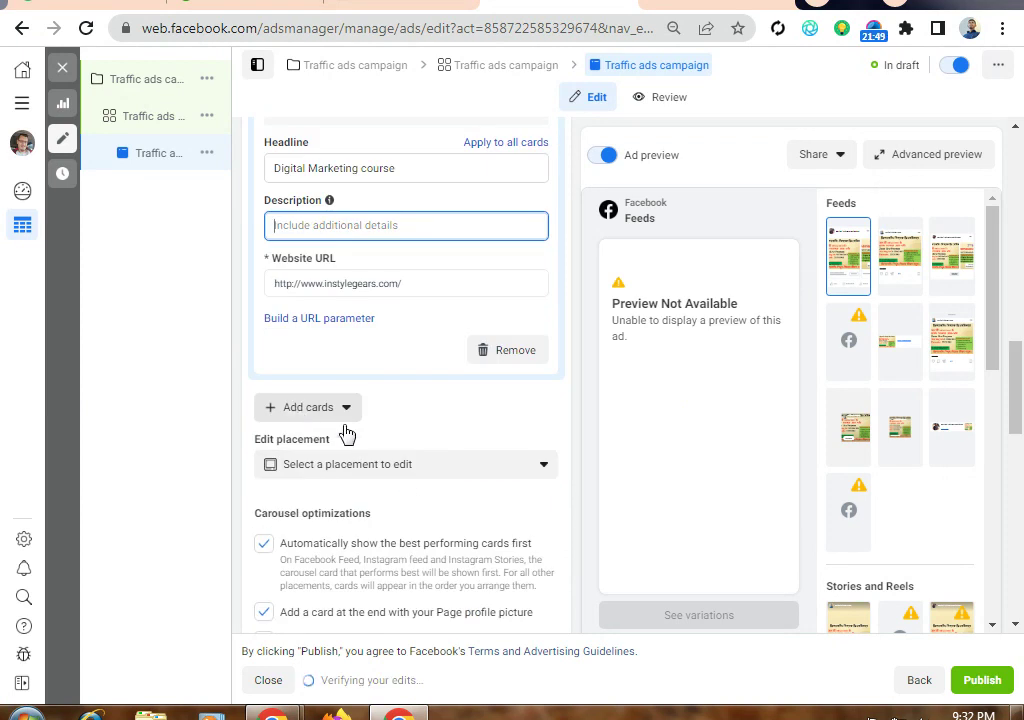
left_click(908, 268)
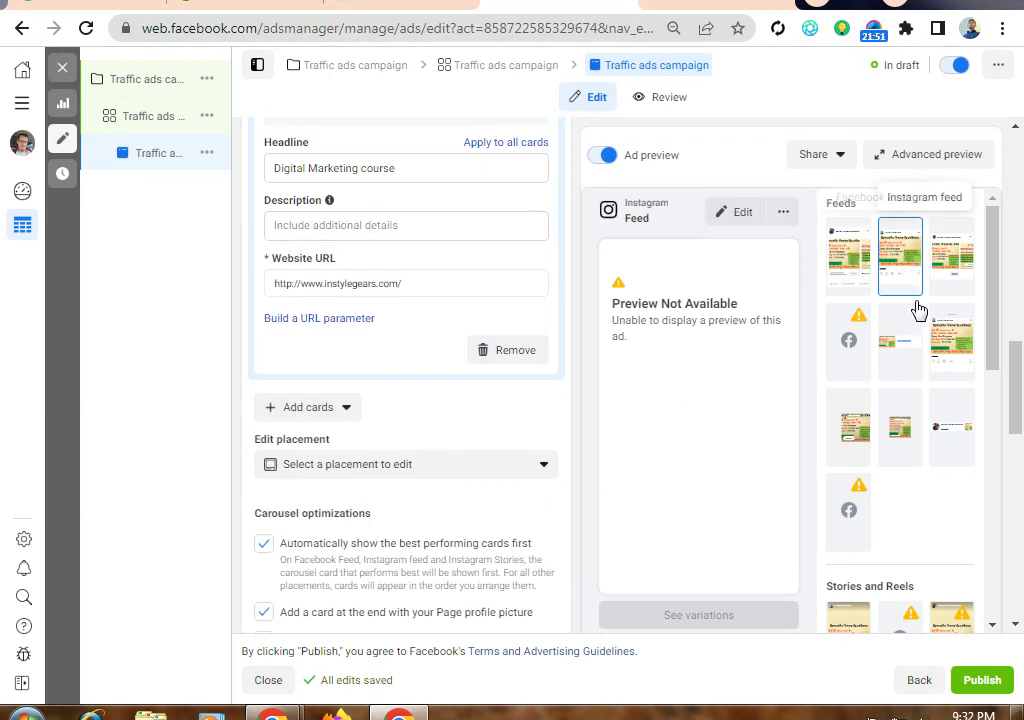
left_click(943, 268)
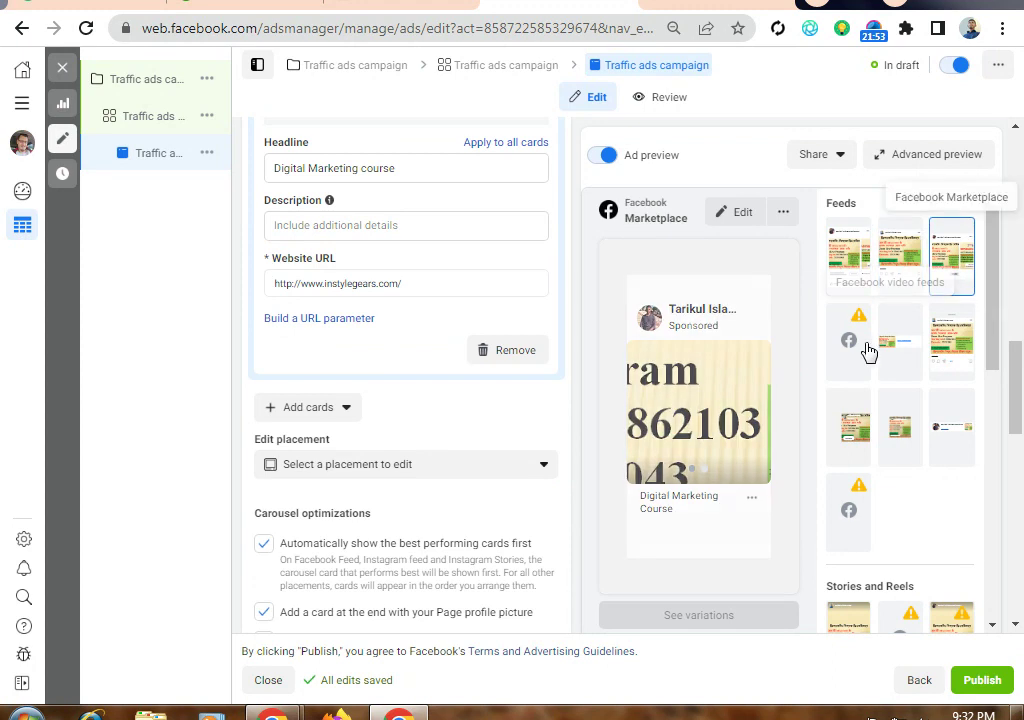
left_click(850, 360)
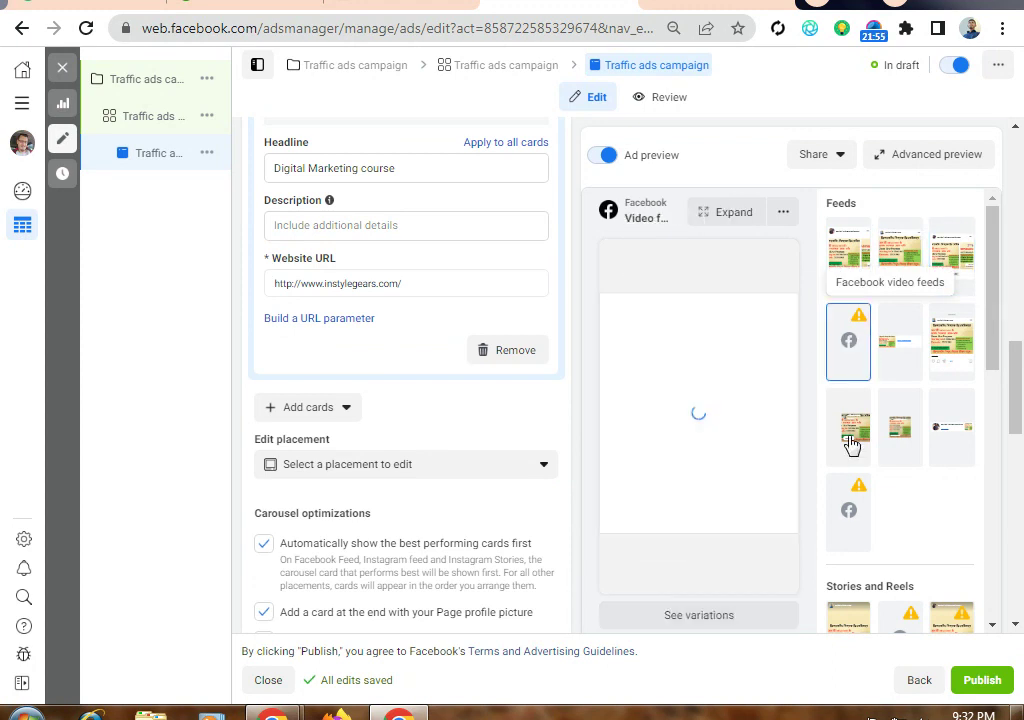
left_click(848, 427)
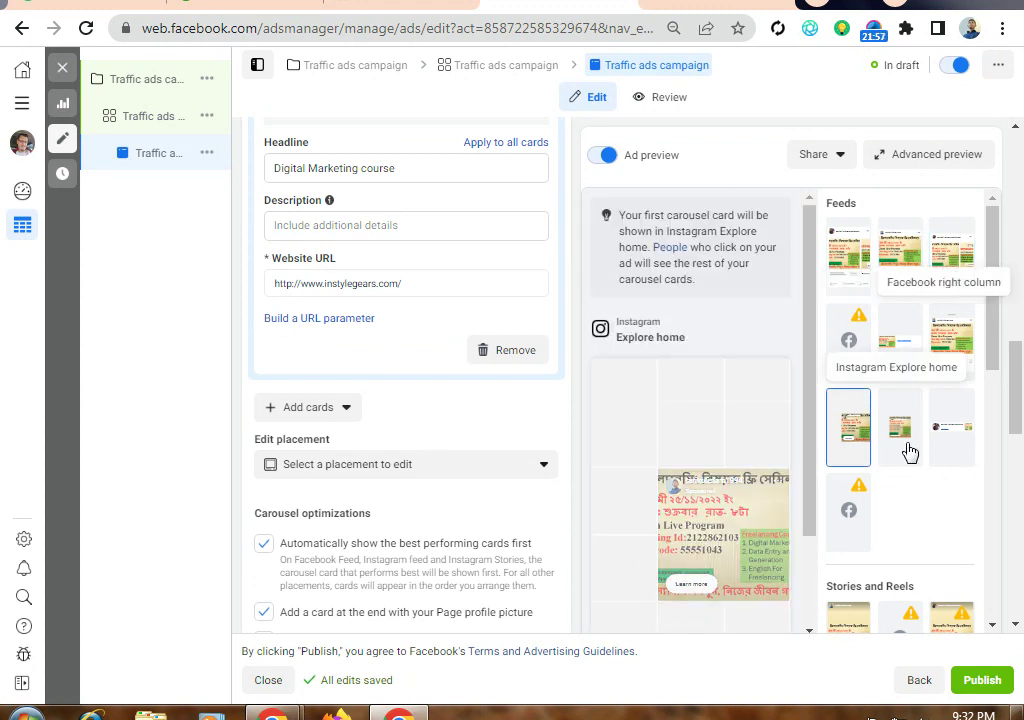
mouse_move(886, 347)
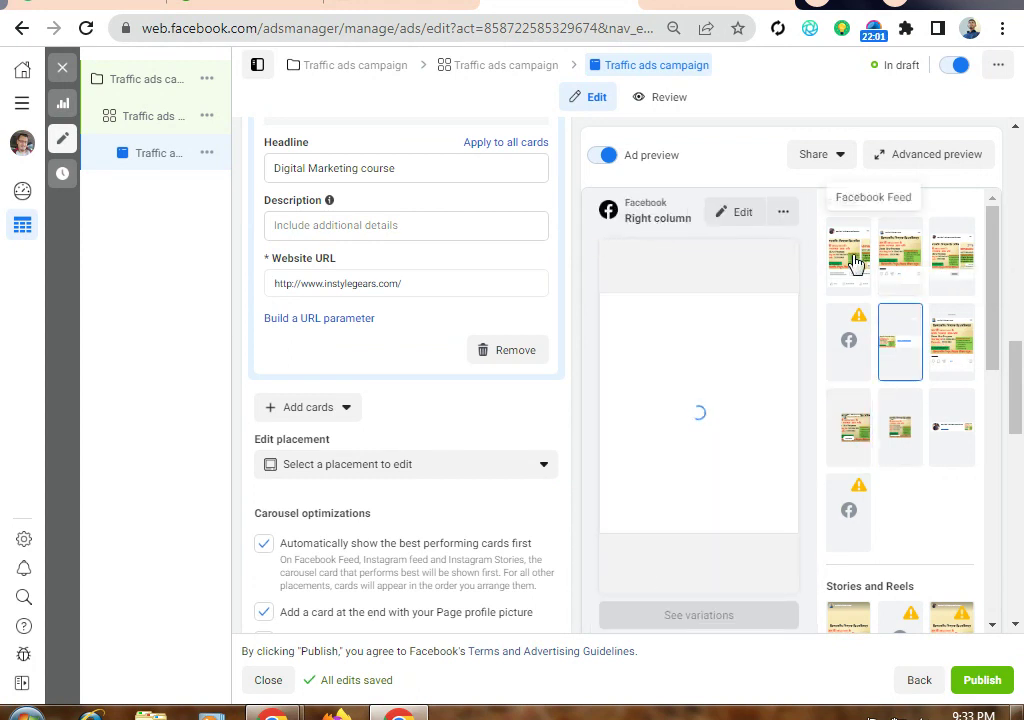
left_click(853, 260)
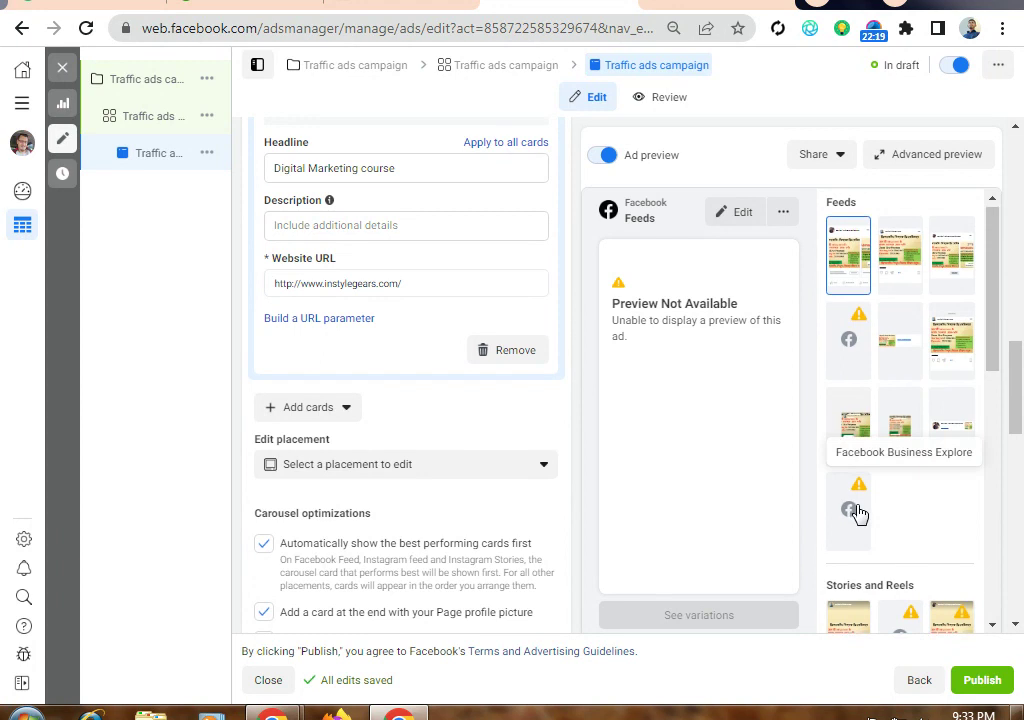
Look through the ad preview thumbnails for Stories and Reels, in-stream ads, search, in-article, and apps and sites.
scroll(859, 507, "down", 1)
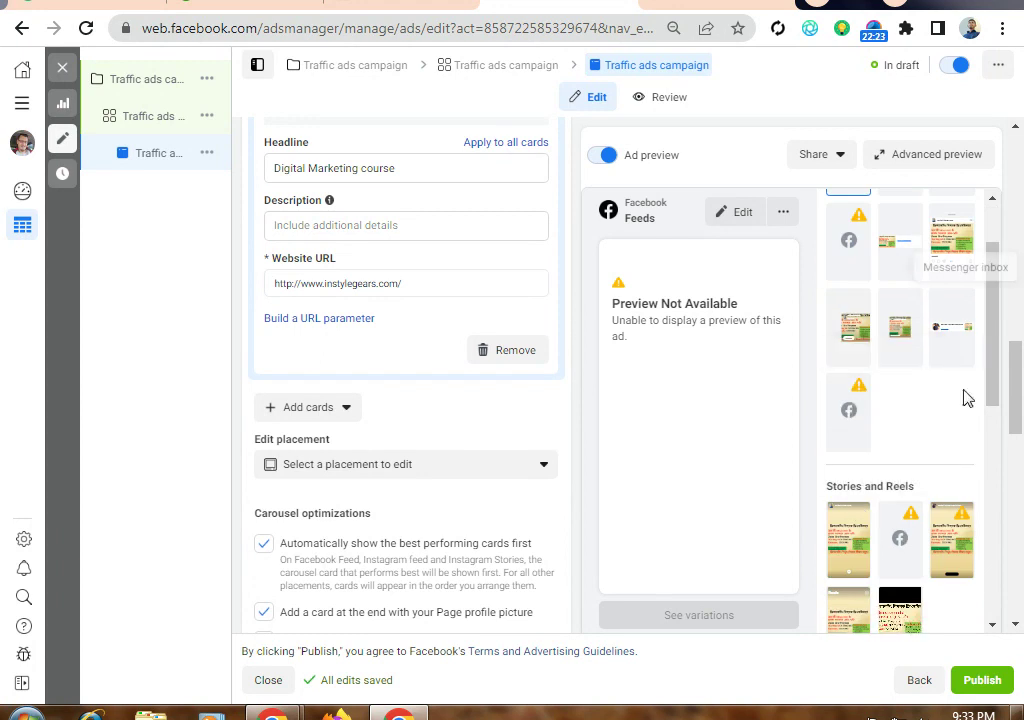
scroll(962, 396, "down", 2)
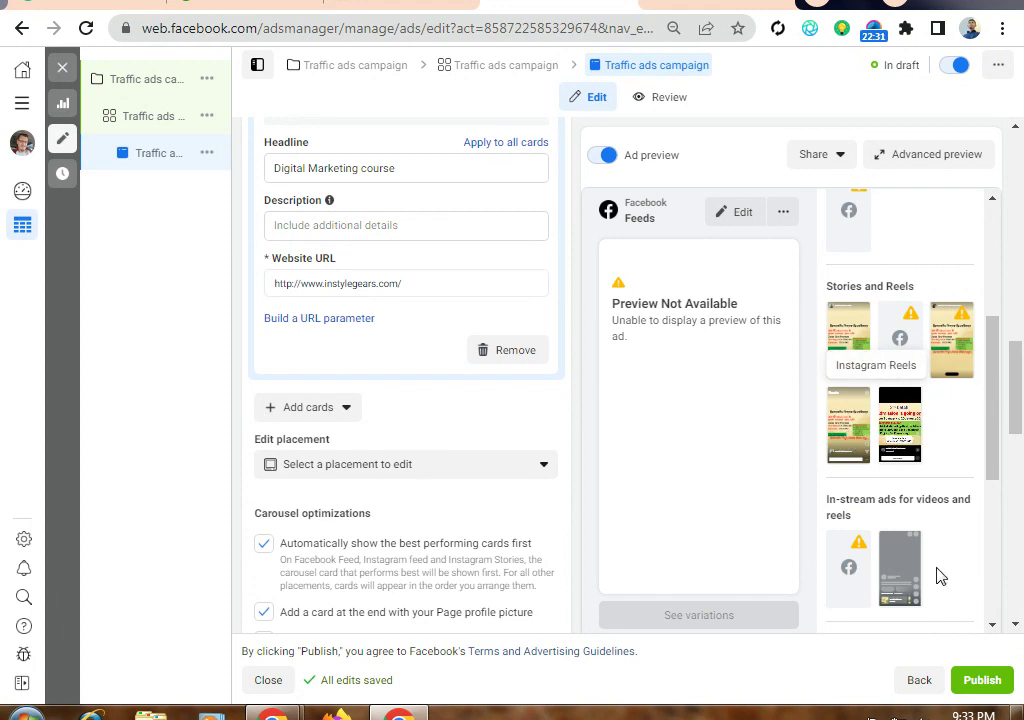
left_click_drag(994, 411, 987, 481)
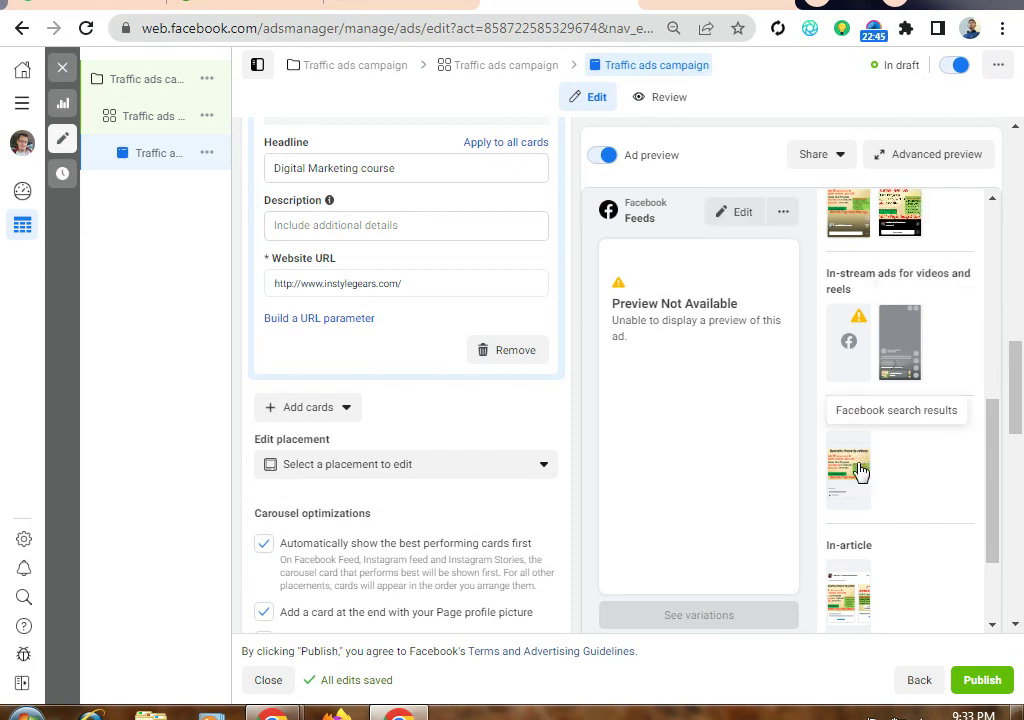
scroll(860, 476, "down", 2)
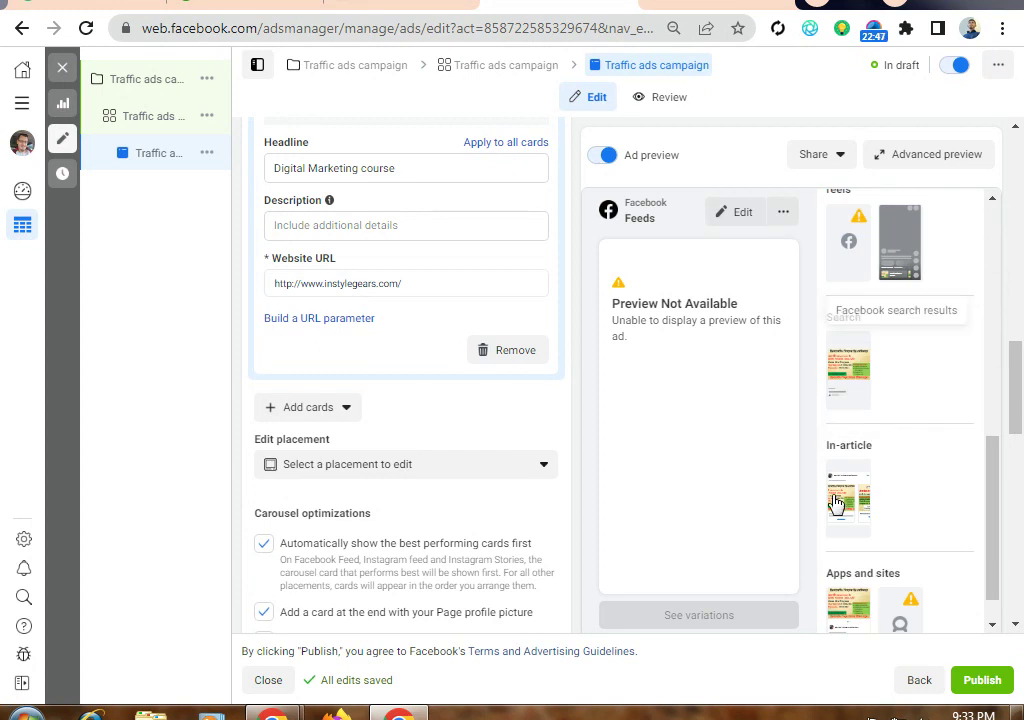
scroll(890, 550, "down", 1)
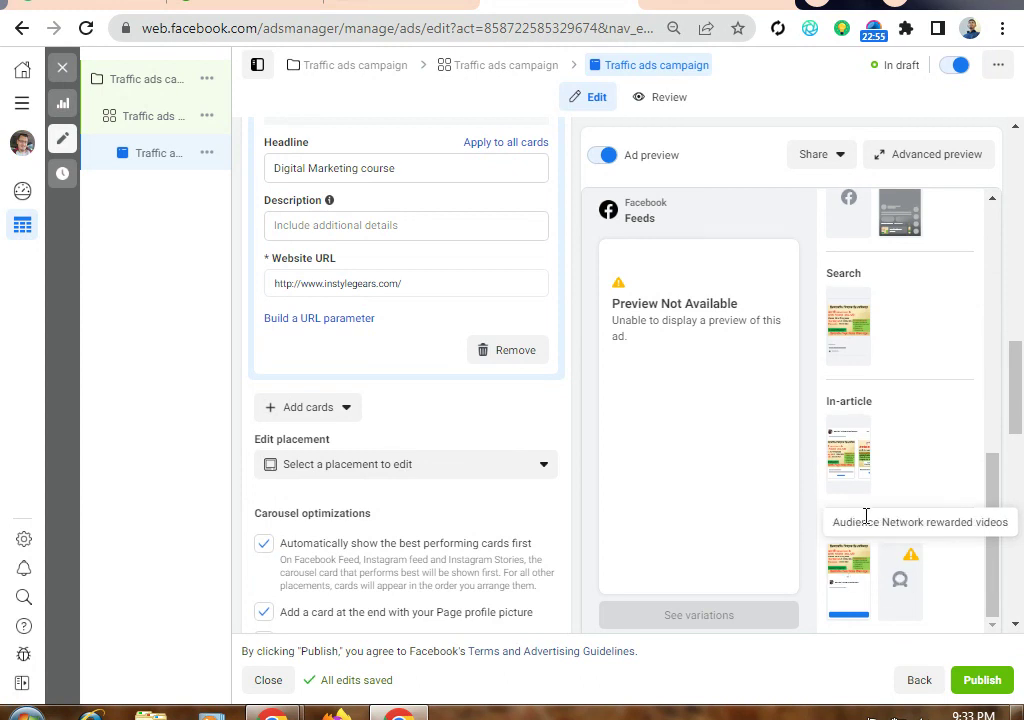
scroll(905, 466, "up", 5)
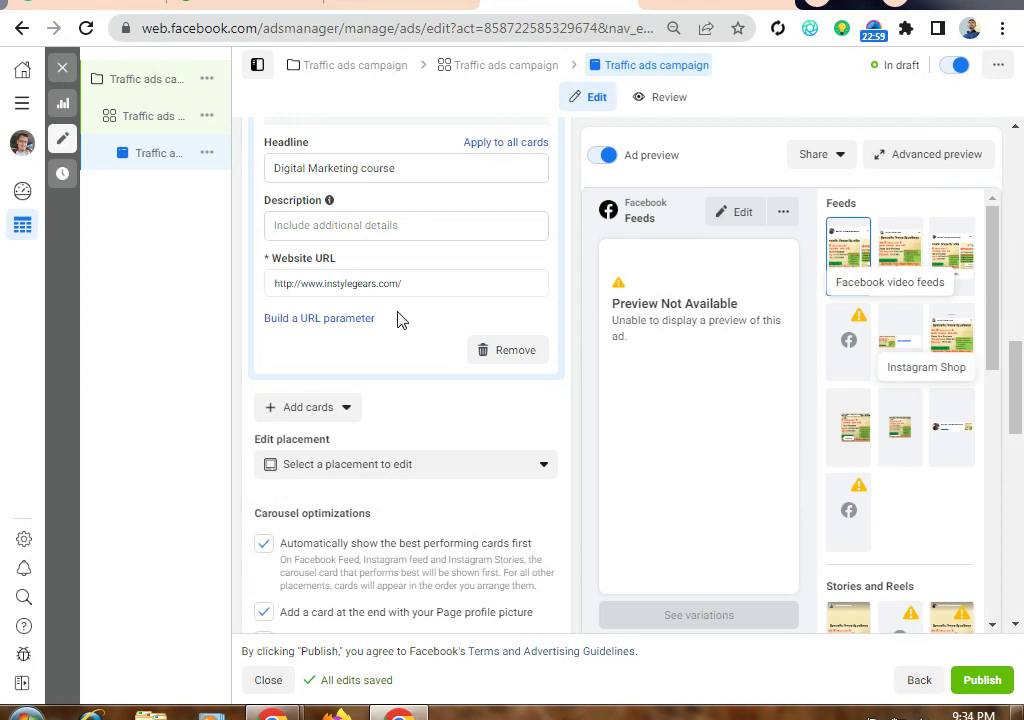
Look over the carousel optimizations and open the empty primary text field to see its options.
scroll(377, 393, "down", 2)
scroll(557, 353, "down", 2)
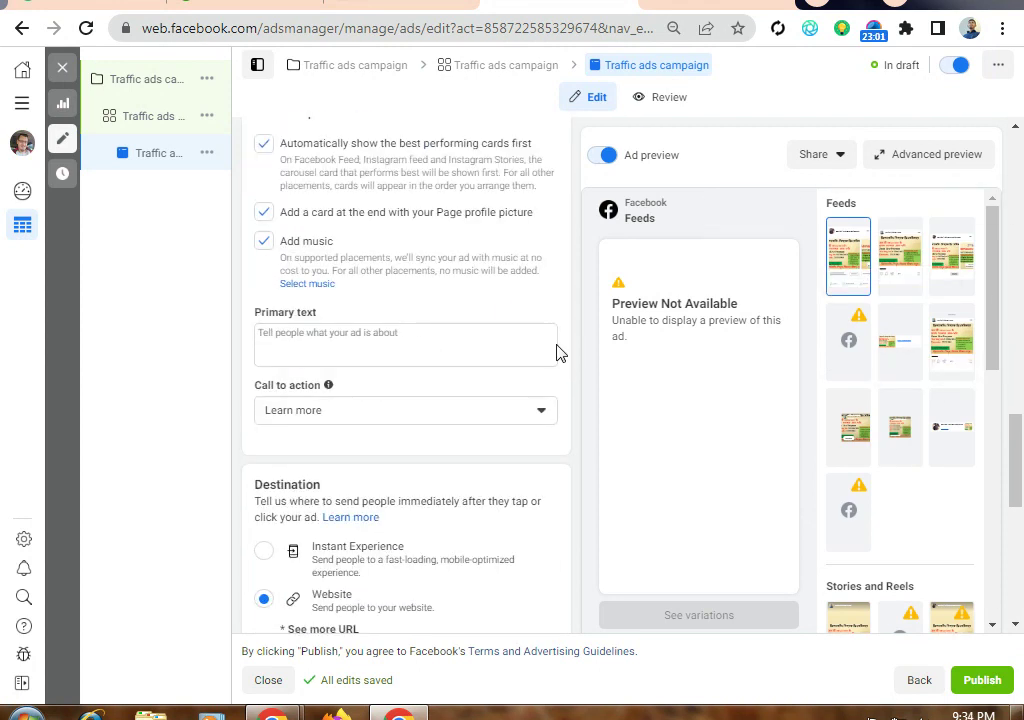
left_click(298, 345)
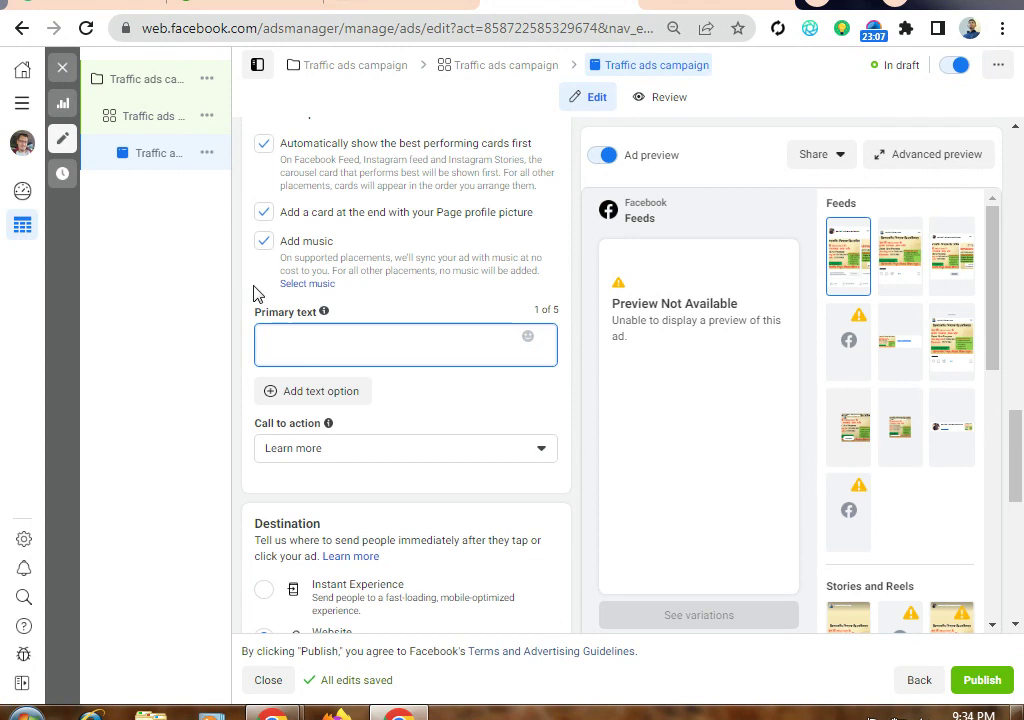
left_click(428, 378)
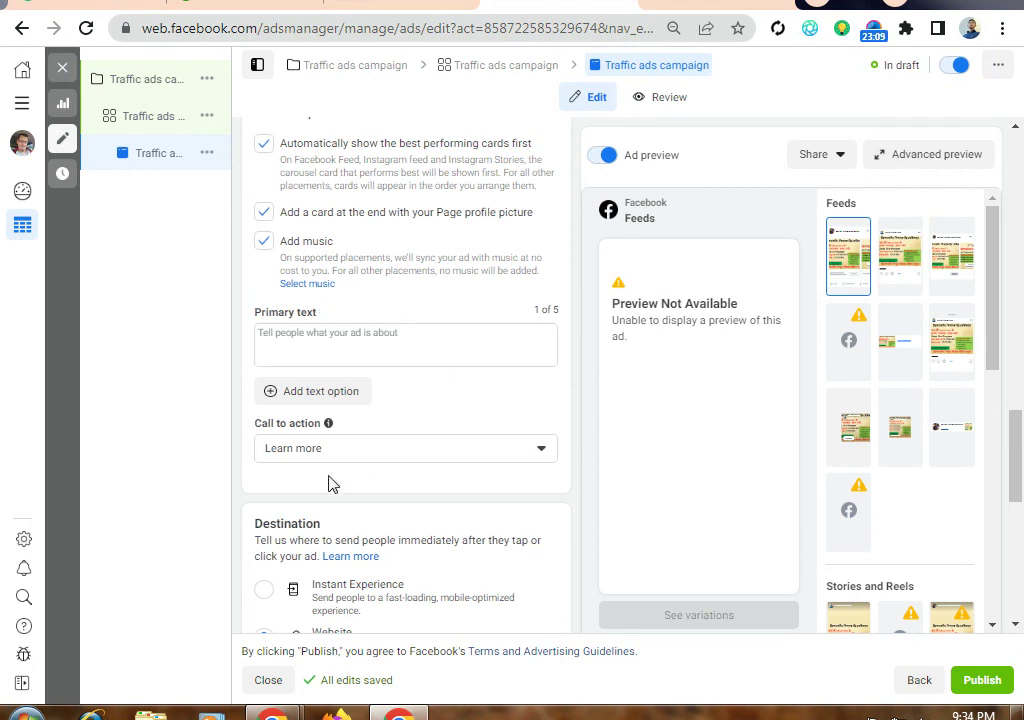
Look through the available call to action options for the ad, from No button to Watch more.
scroll(333, 460, "down", 1)
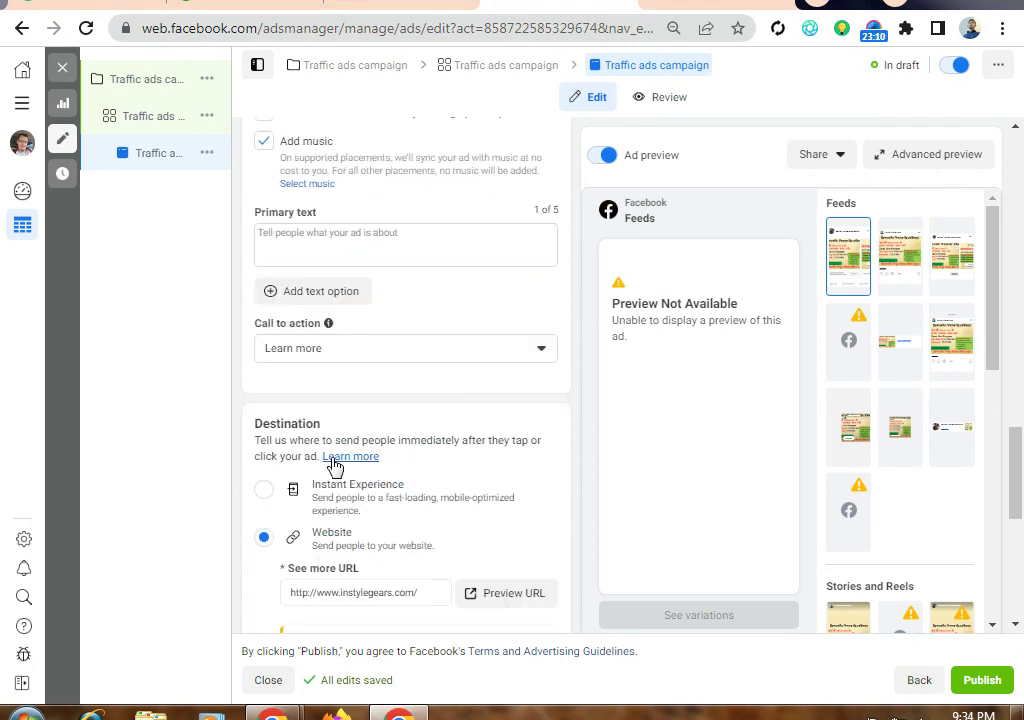
left_click(474, 357)
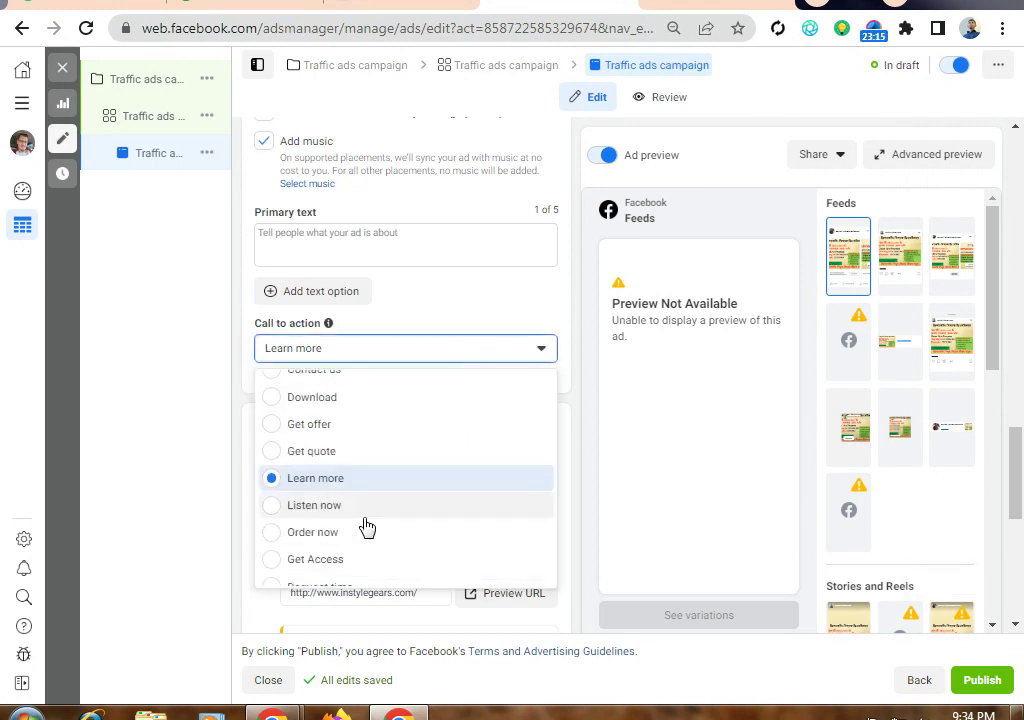
scroll(333, 500, "up", 3)
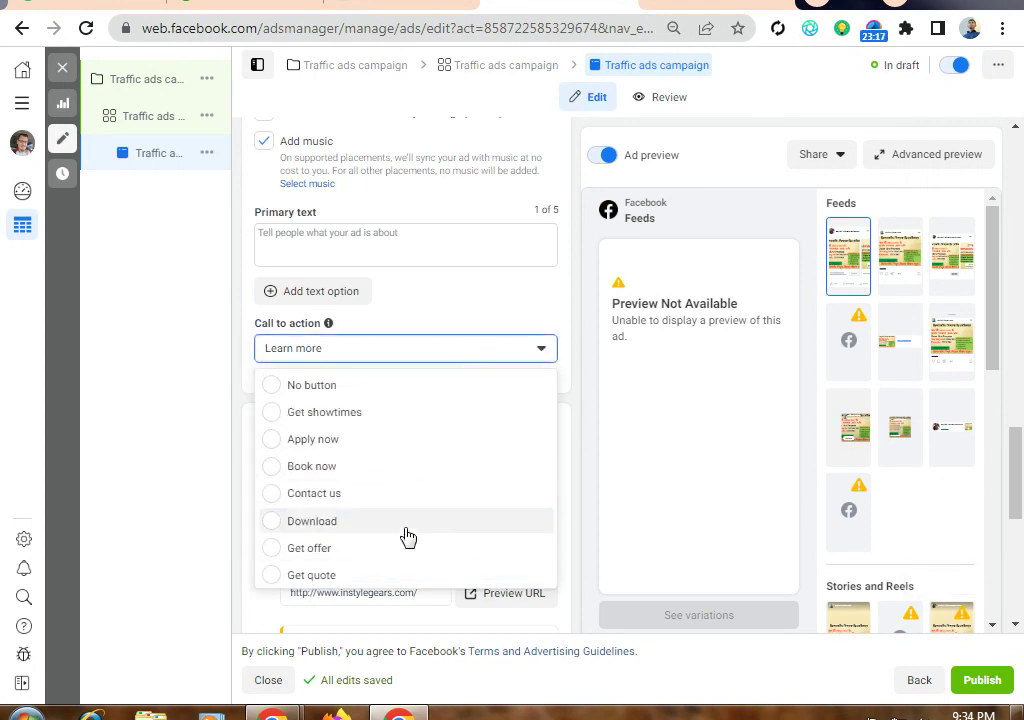
scroll(442, 458, "down", 5)
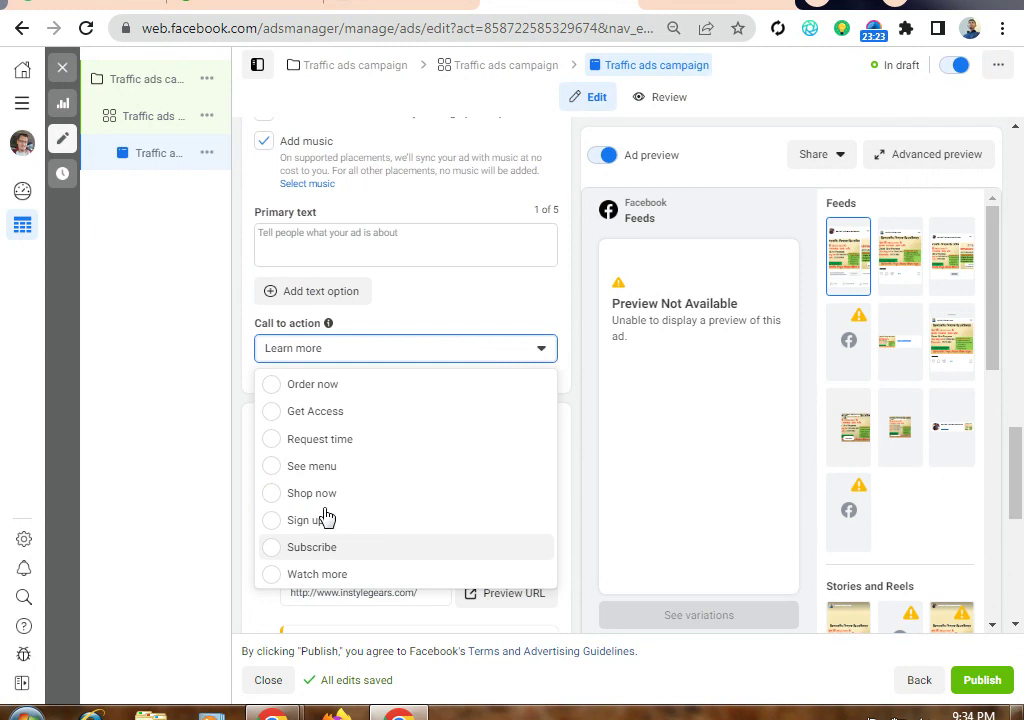
scroll(379, 498, "up", 4)
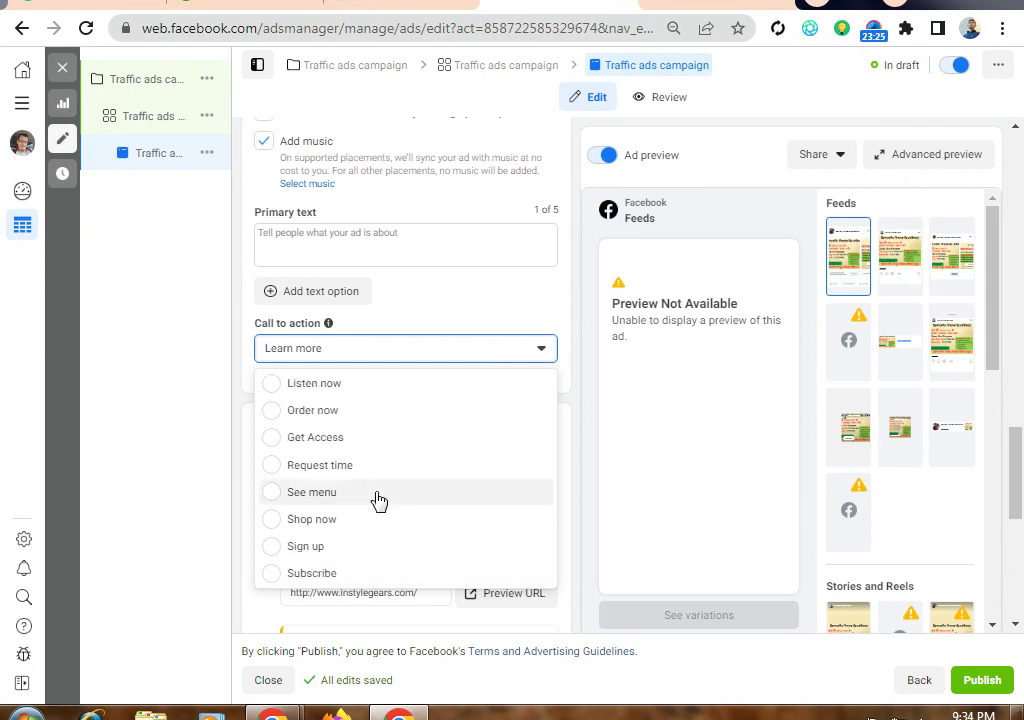
scroll(375, 543, "up", 2)
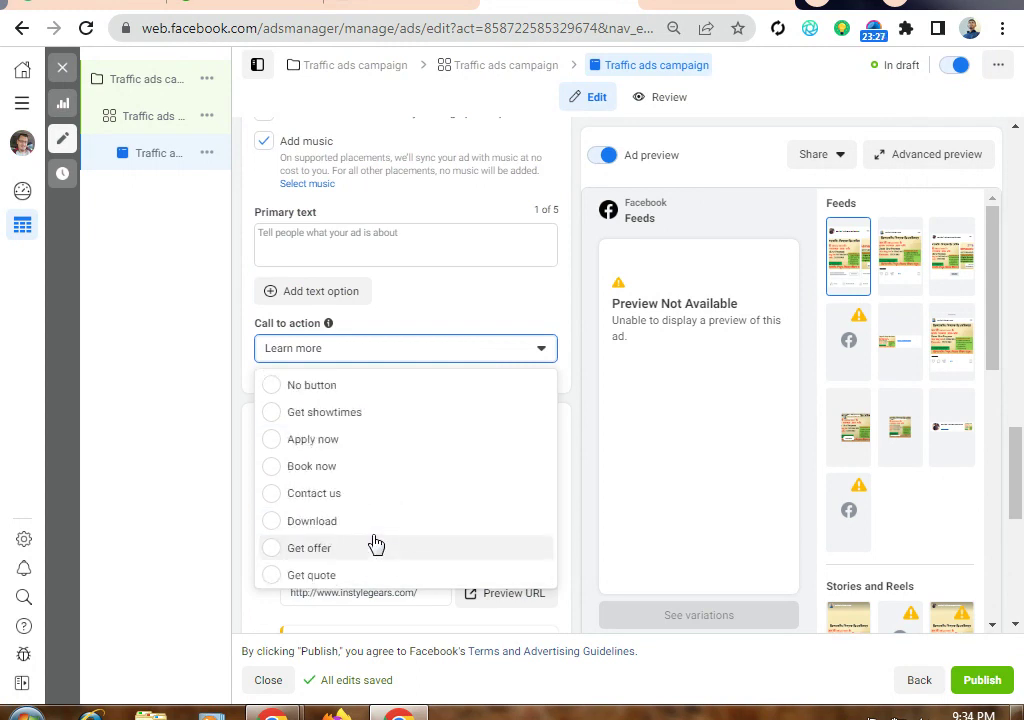
scroll(335, 422, "down", 2)
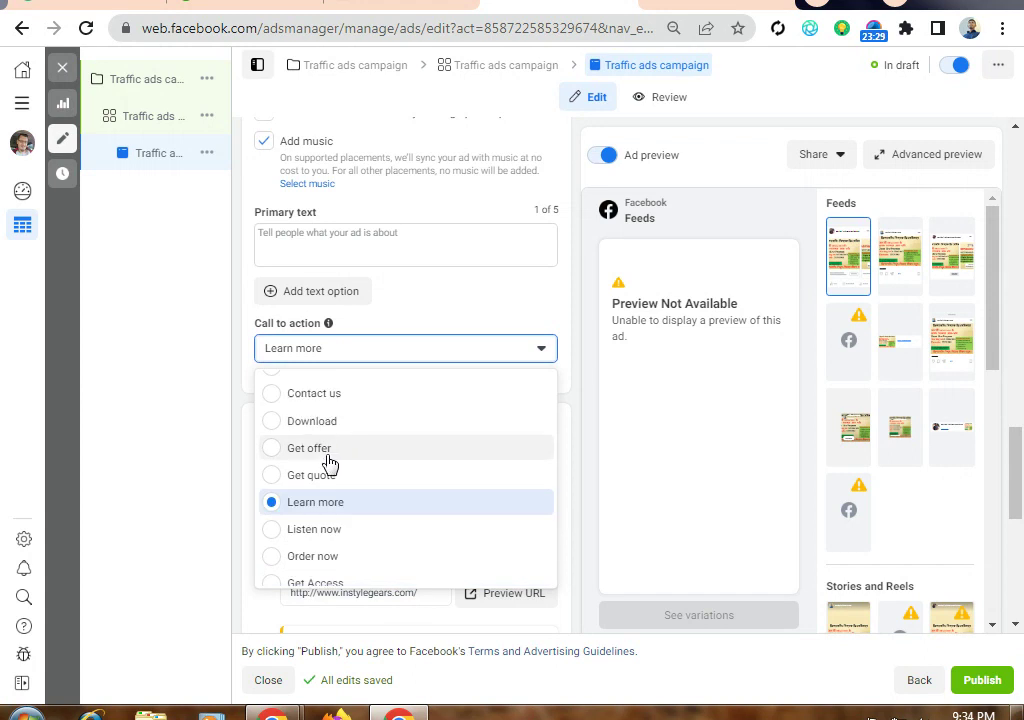
scroll(350, 510, "down", 1)
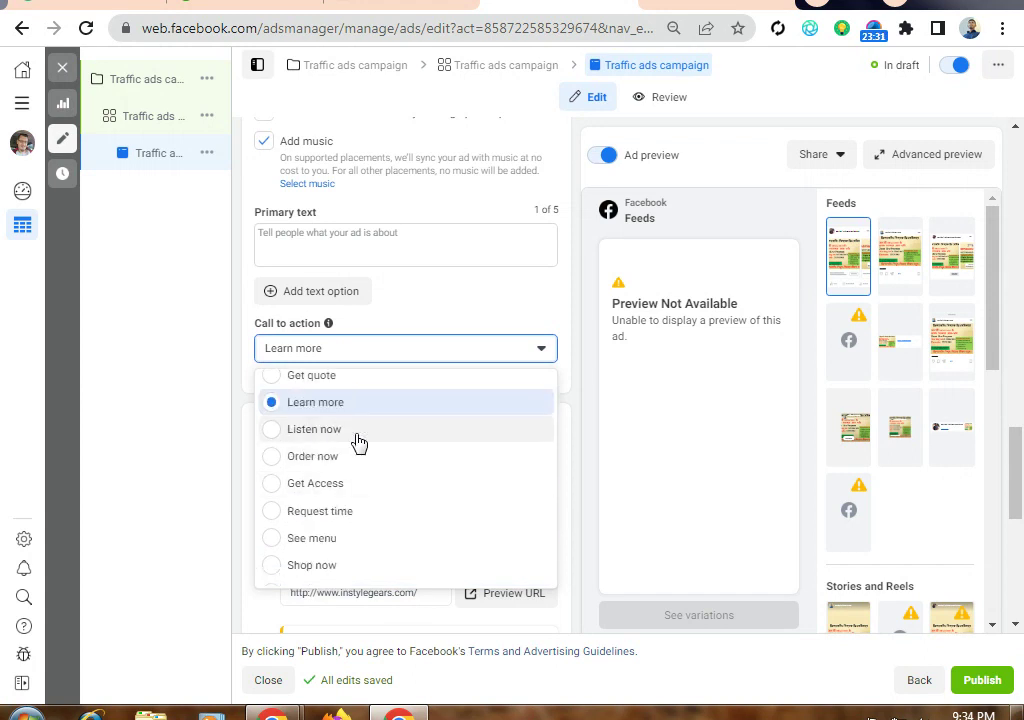
scroll(340, 500, "down", 2)
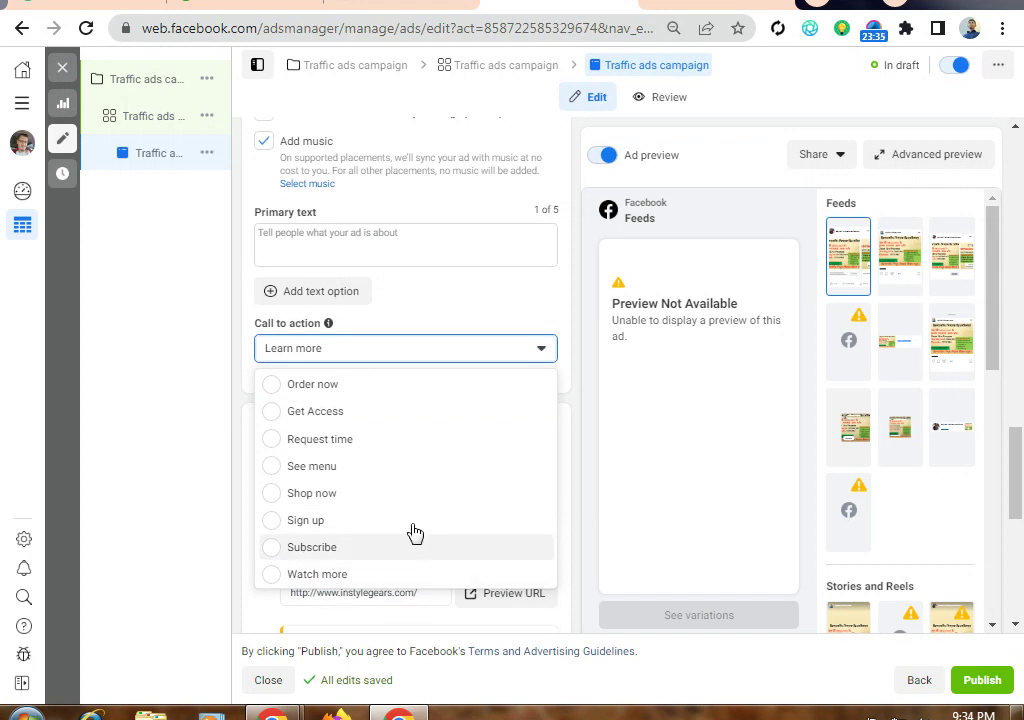
scroll(411, 530, "up", 5)
scroll(405, 548, "down", 2)
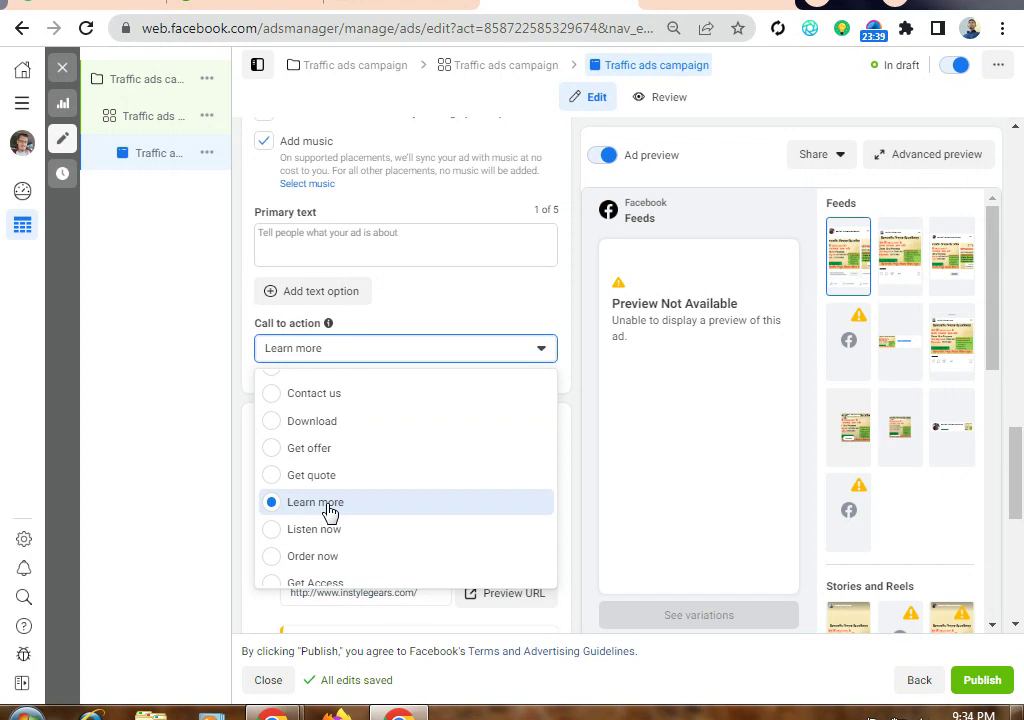
scroll(333, 505, "down", 1)
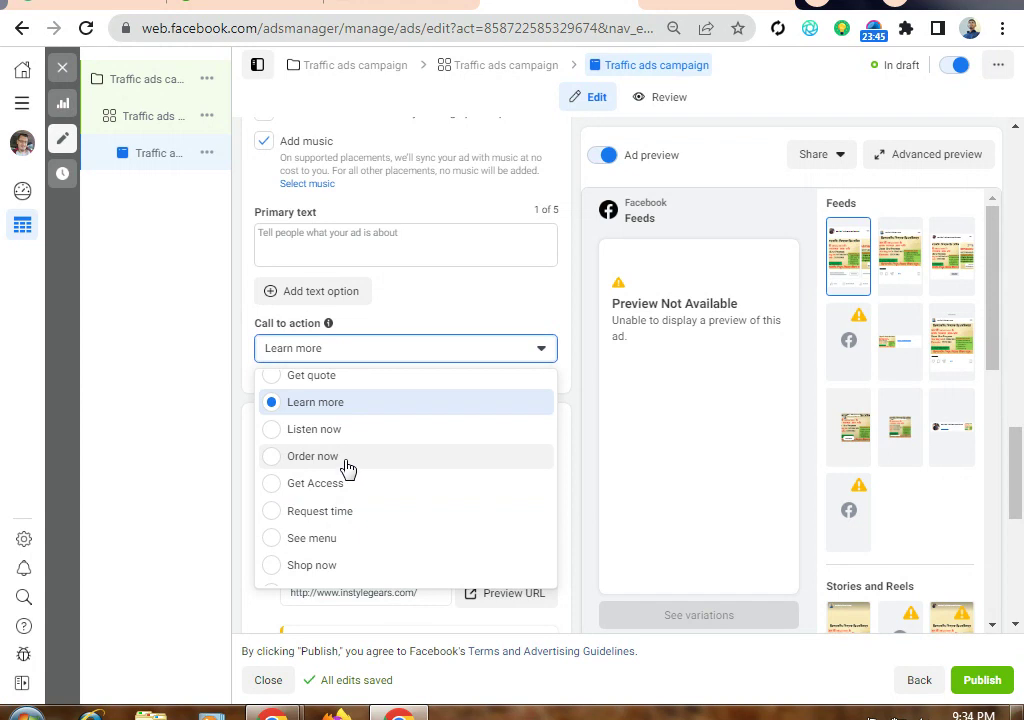
scroll(360, 482, "down", 2)
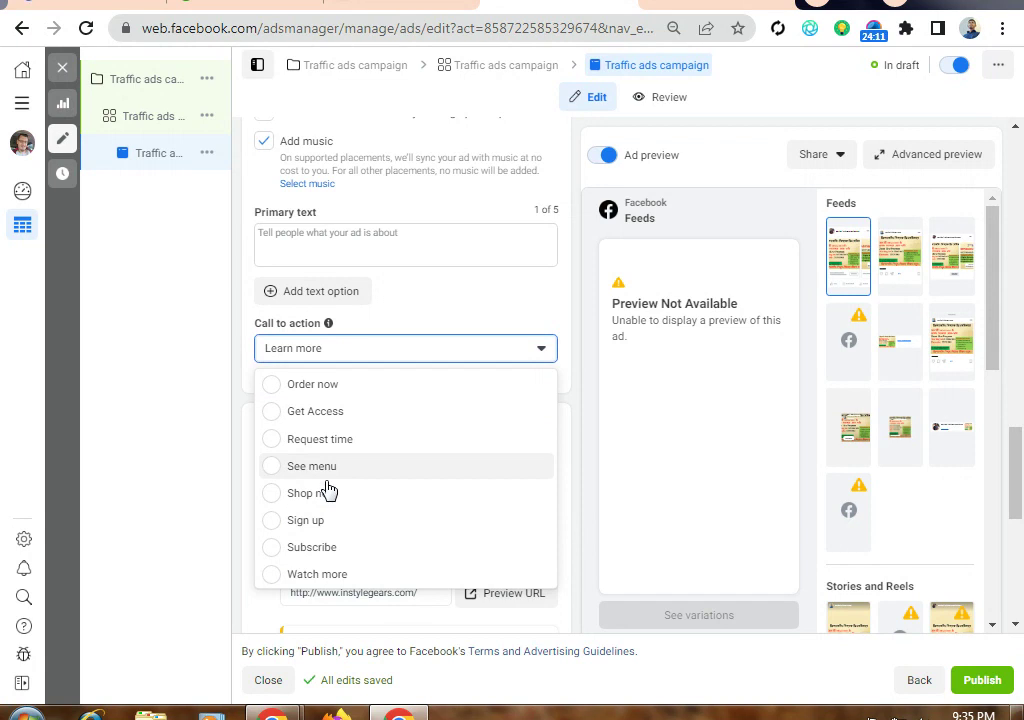
scroll(331, 470, "up", 1)
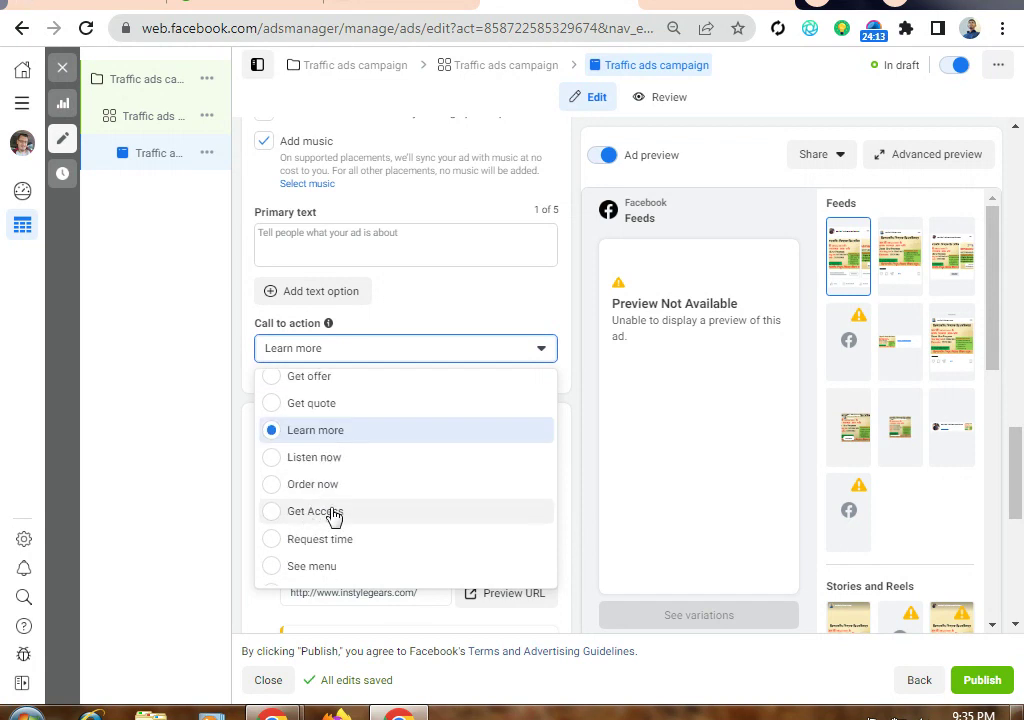
scroll(340, 478, "up", 1)
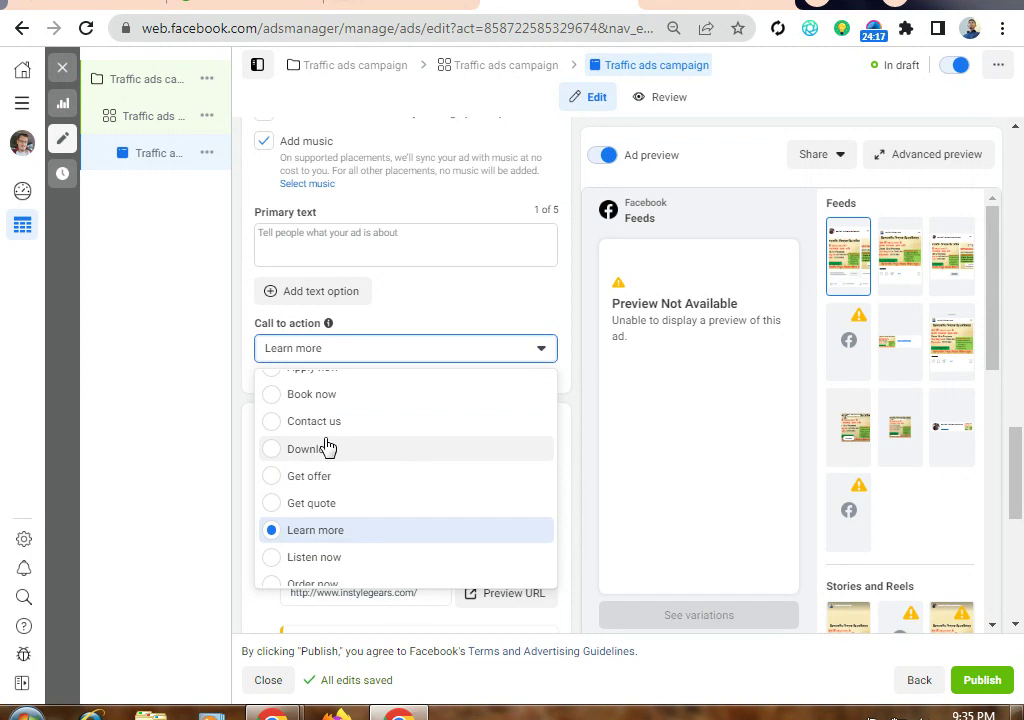
scroll(334, 430, "up", 2)
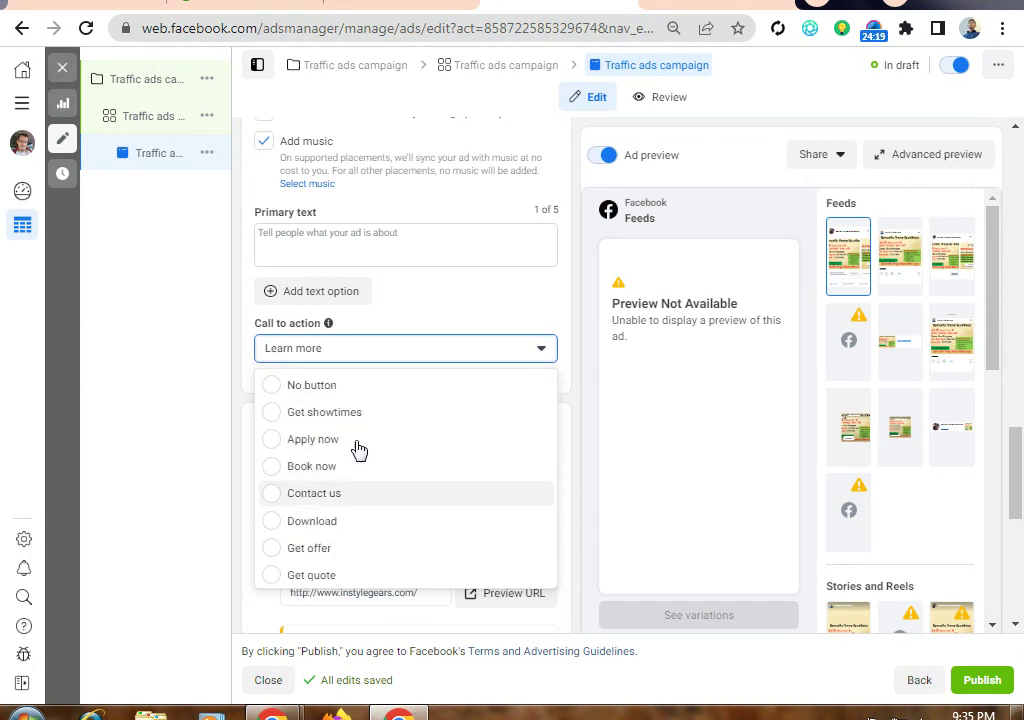
scroll(320, 492, "down", 4)
scroll(324, 482, "up", 2)
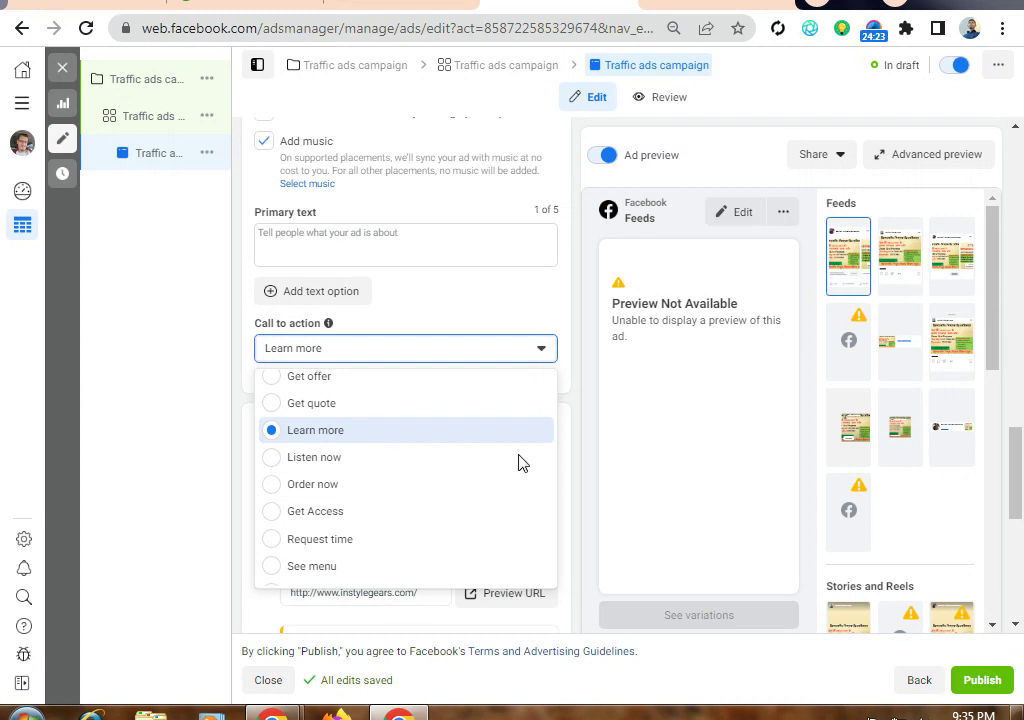
scroll(372, 470, "up", 1)
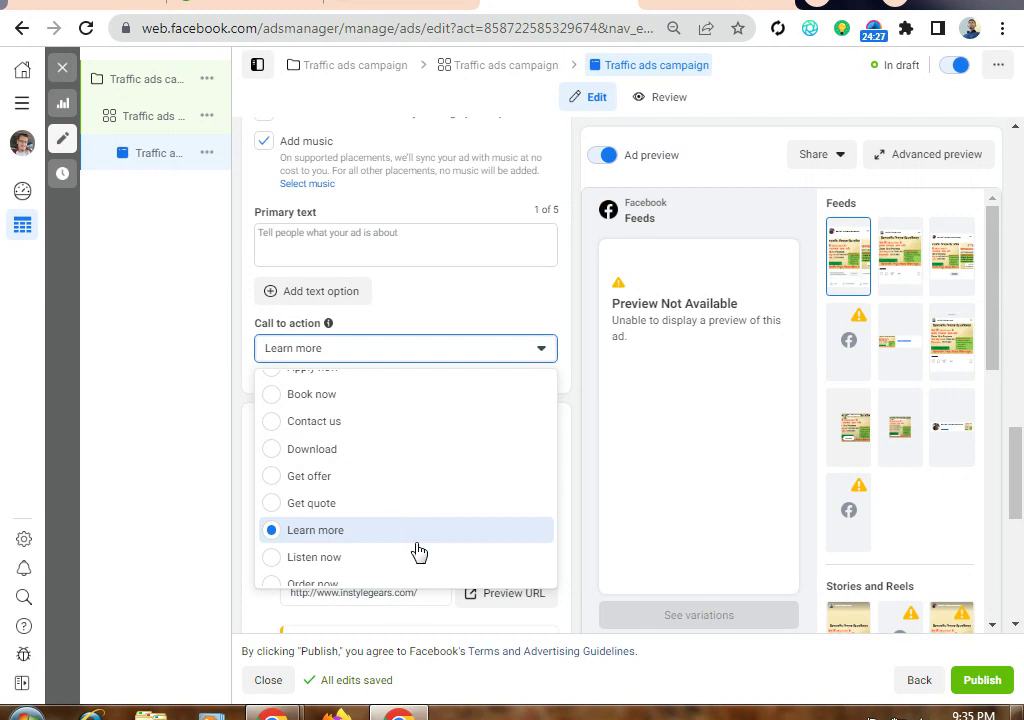
scroll(380, 440, "down", 1)
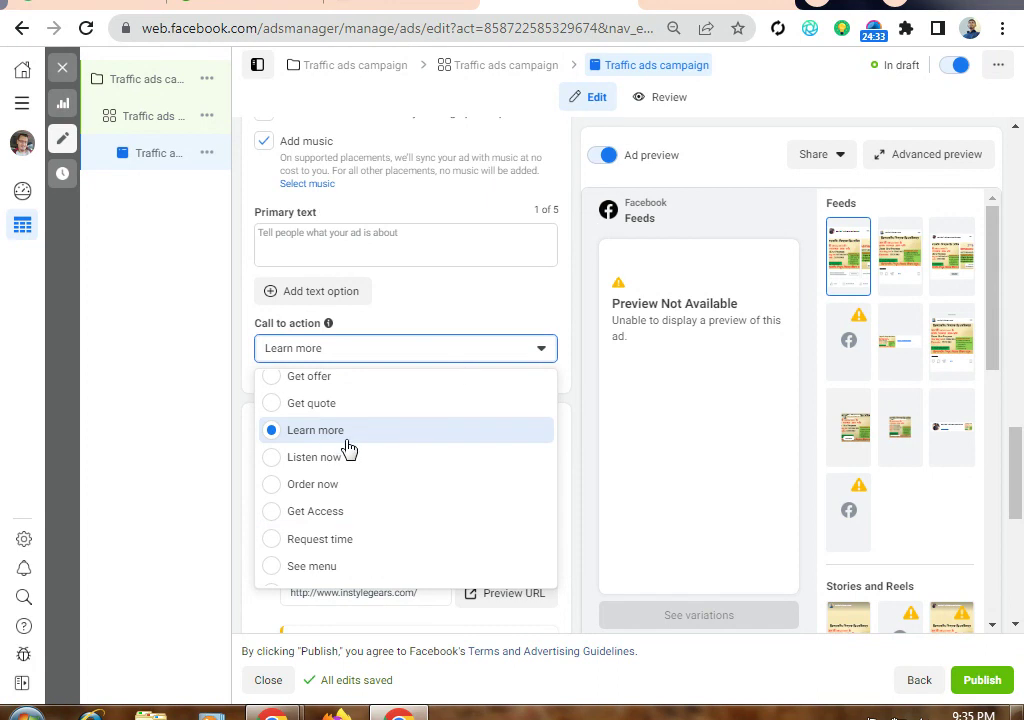
scroll(360, 490, "down", 2)
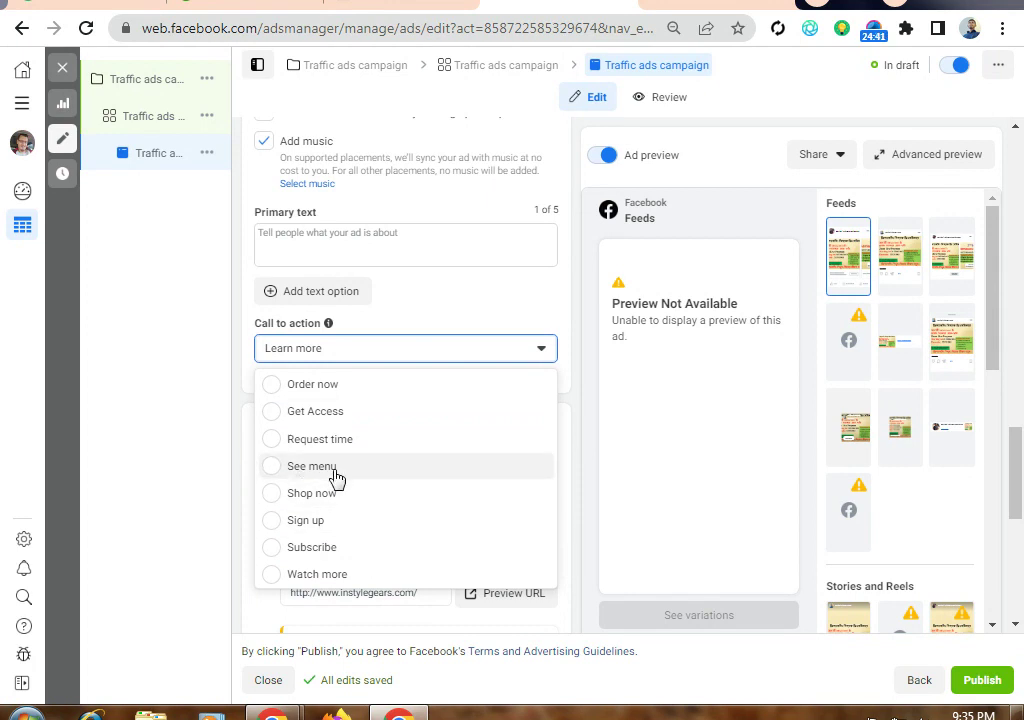
Choose Learn more as the ad's call to action.
scroll(336, 478, "up", 3)
scroll(342, 484, "up", 3)
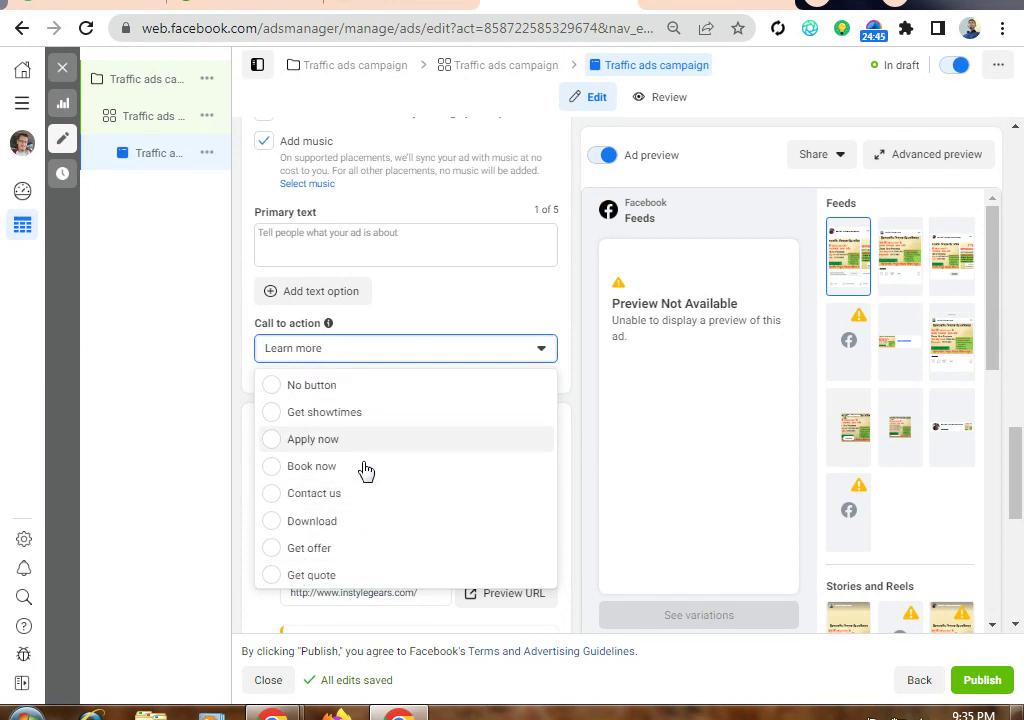
scroll(350, 535, "down", 2)
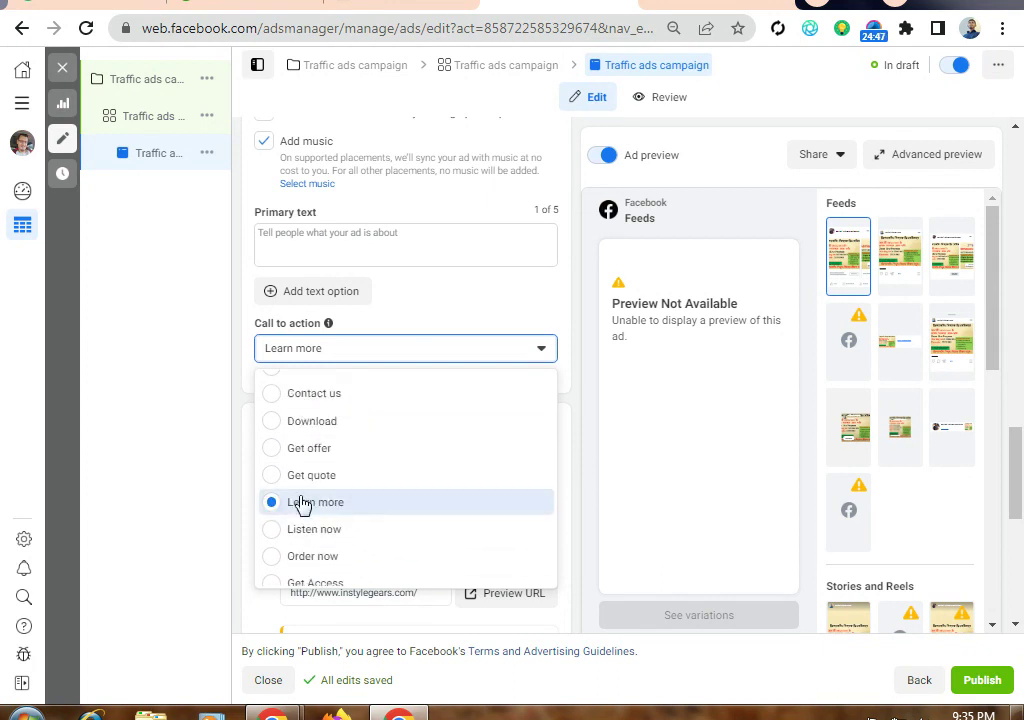
left_click(262, 505)
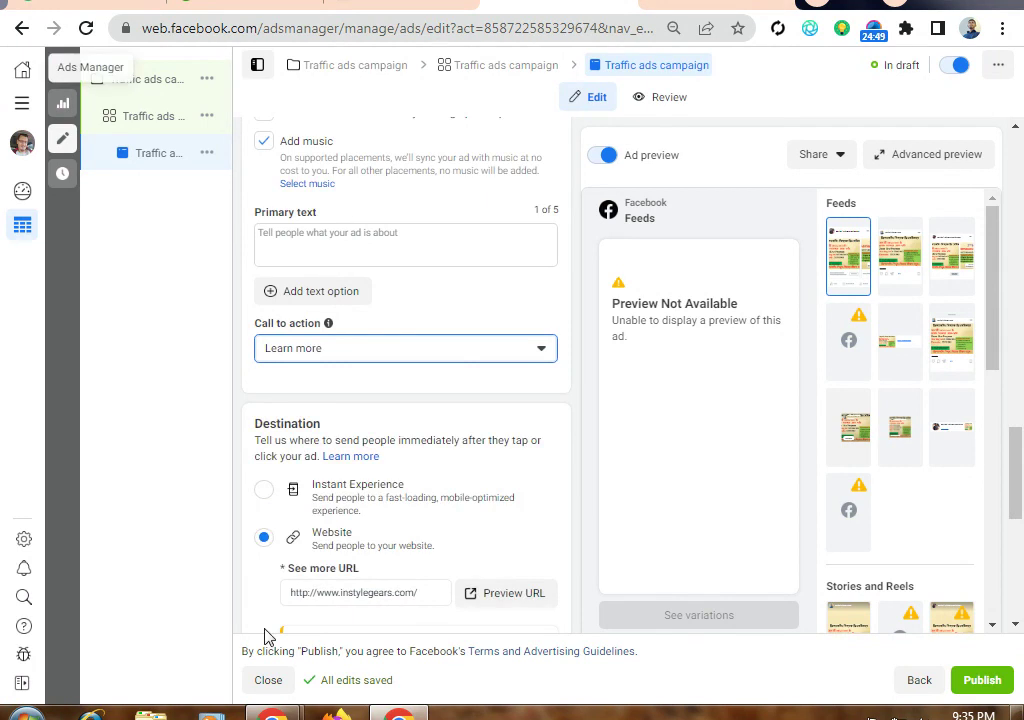
scroll(363, 500, "down", 3)
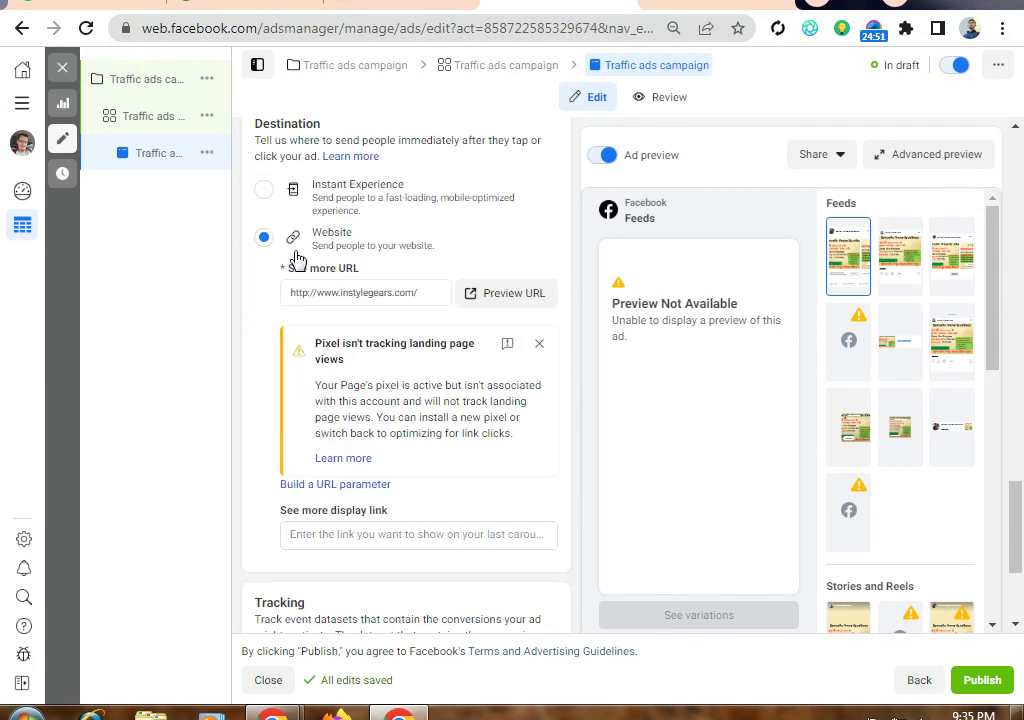
left_click(540, 346)
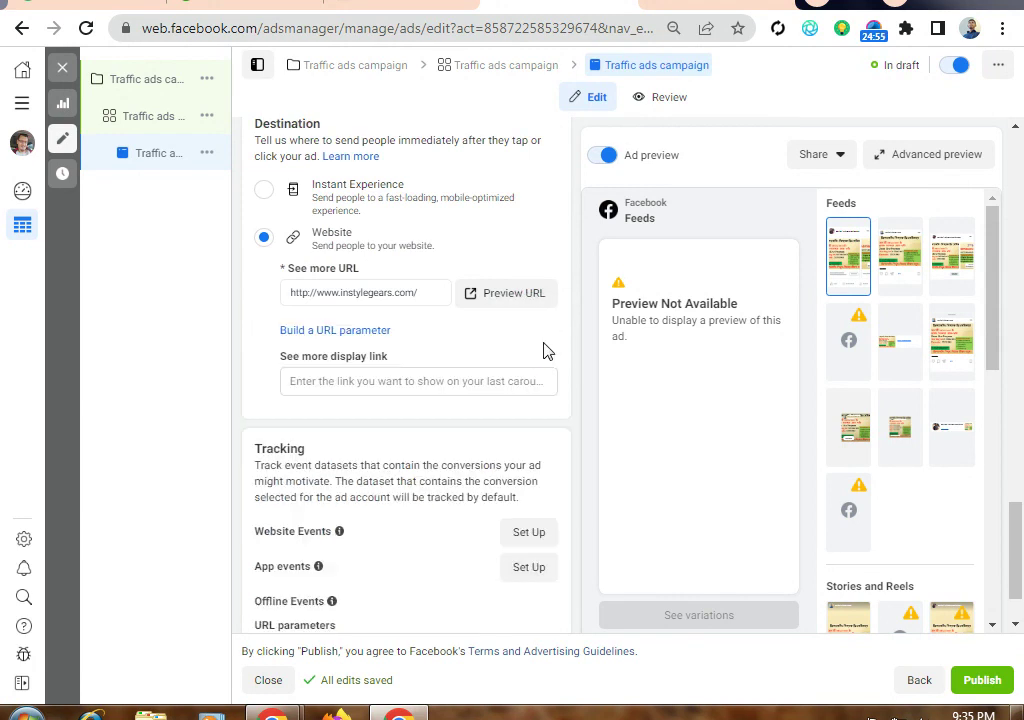
scroll(410, 415, "down", 2)
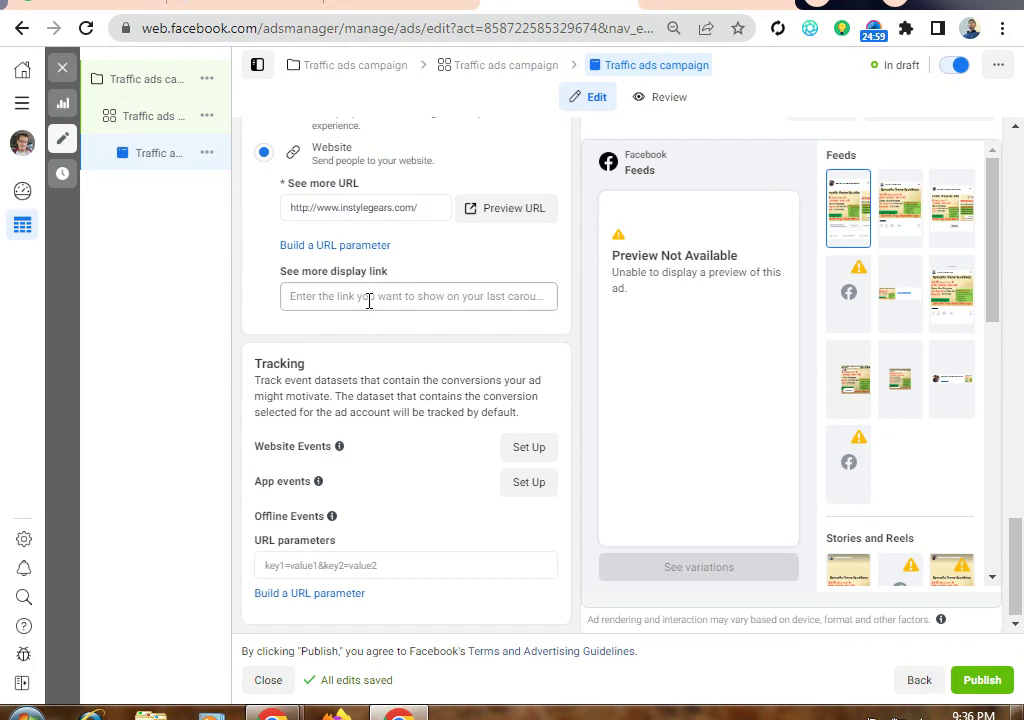
left_click(367, 301)
type("www")
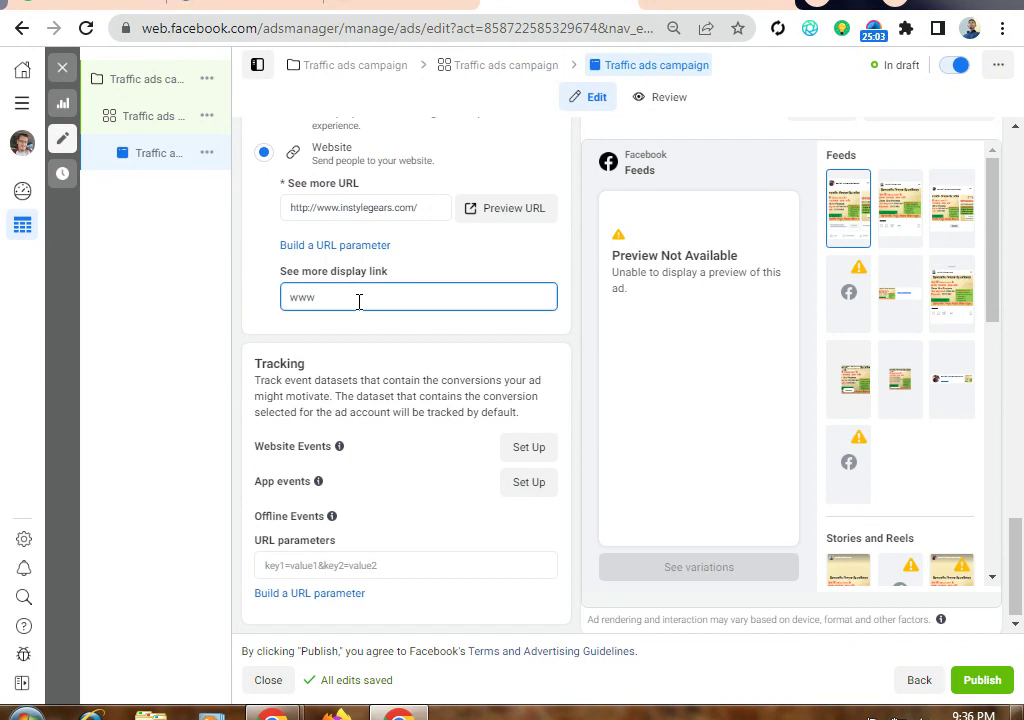
type(".ins")
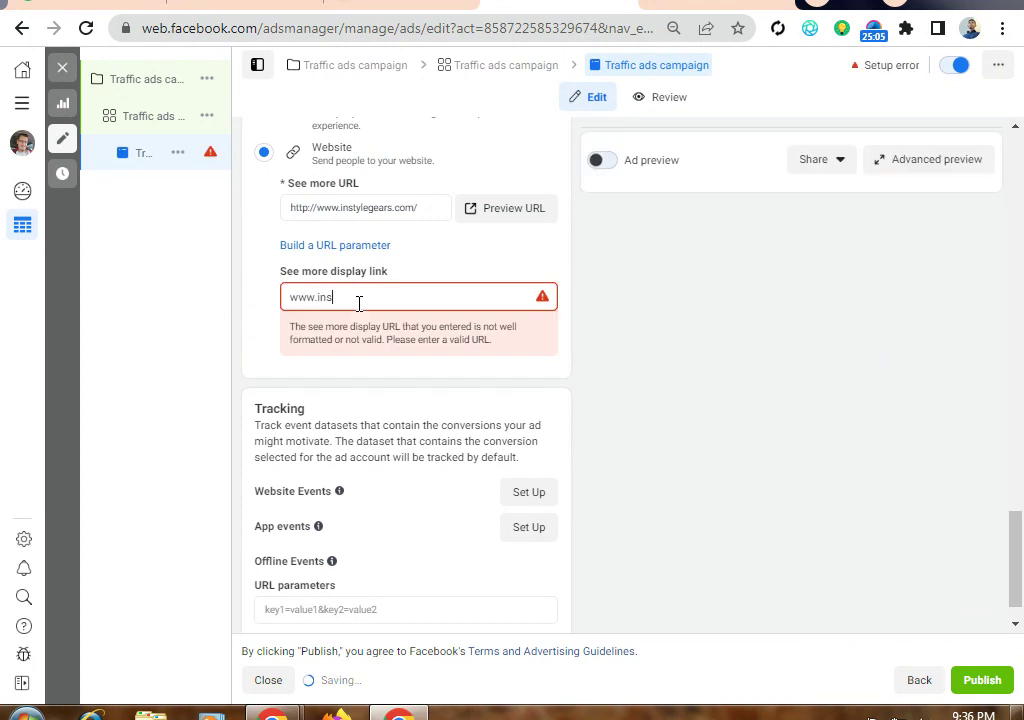
type("tyle g")
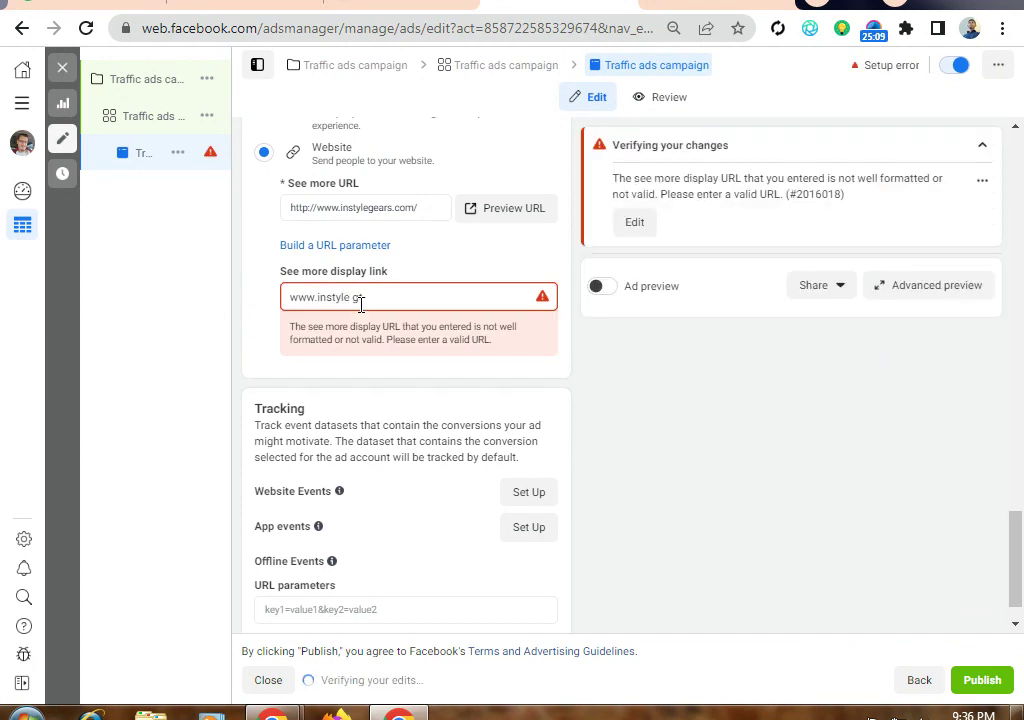
key("BackSpace")
key("BackSpace")
key("BackSpace")
type("egears")
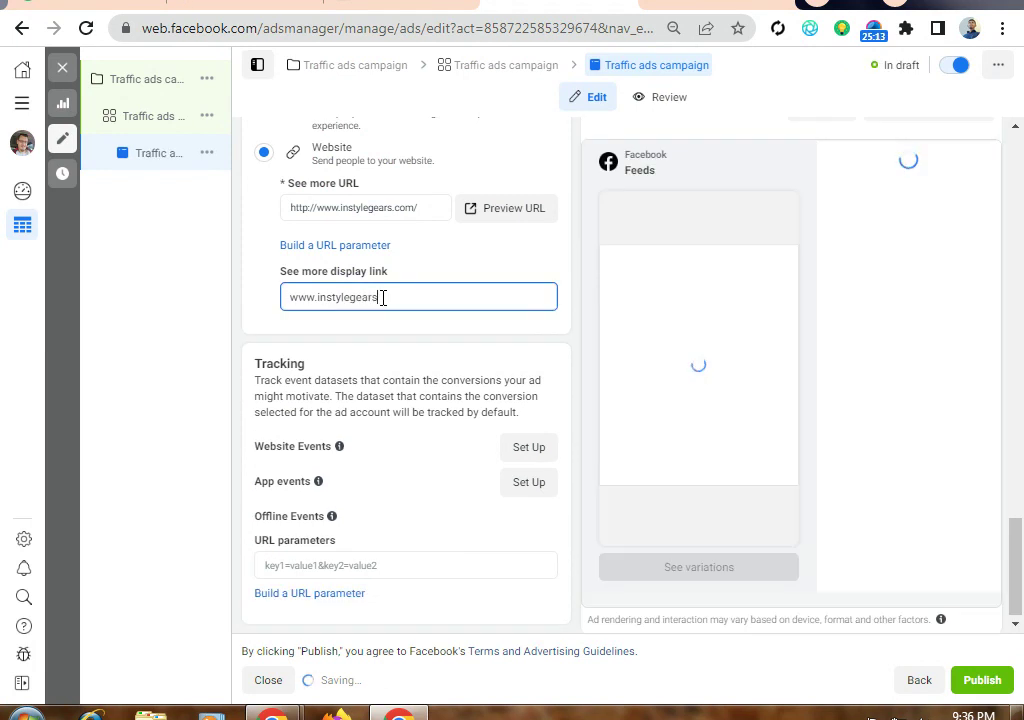
type(".com")
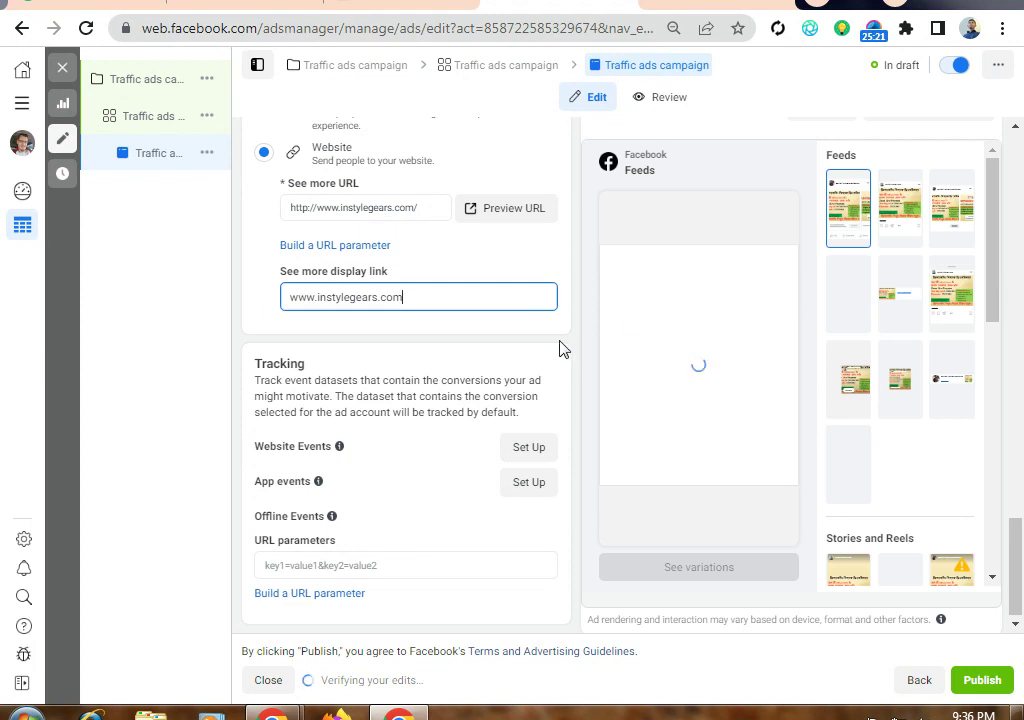
Check the Google Meet call, return to Ads Manager and look over the ad's settings from the ad name to the destination.
key("ctrl+shift+Tab")
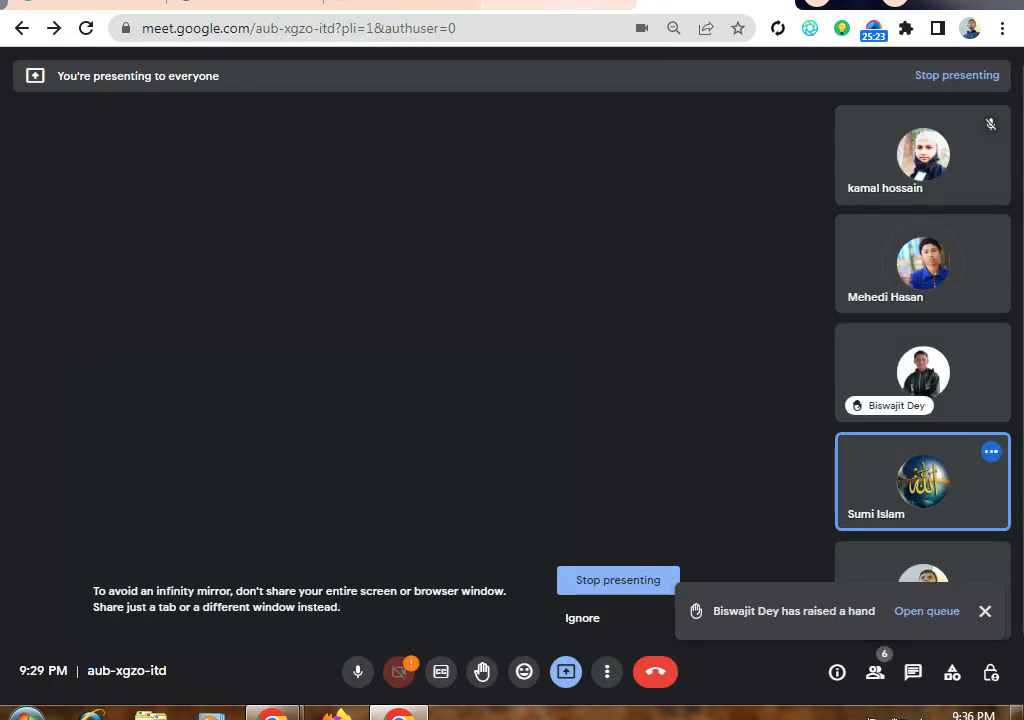
key("ctrl+Tab")
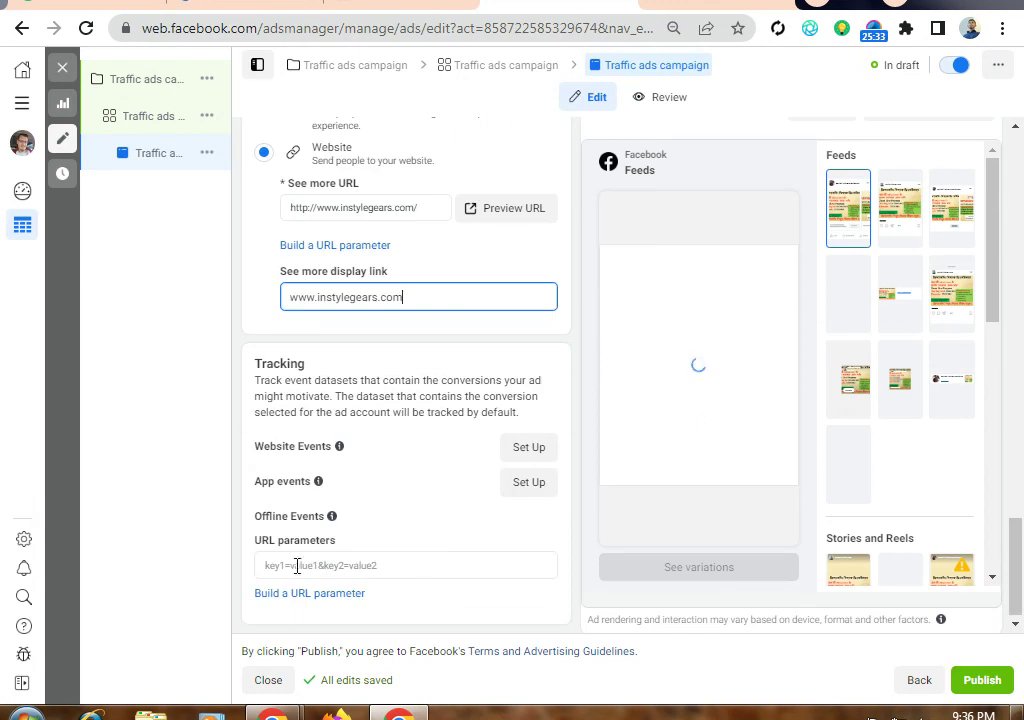
scroll(496, 550, "up", 10)
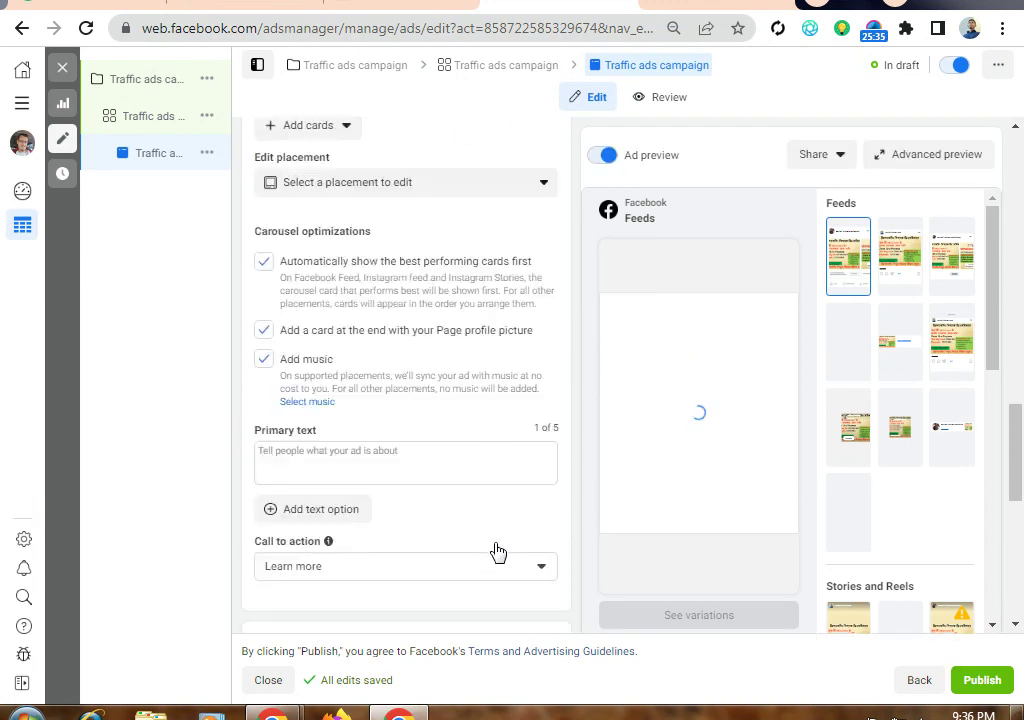
scroll(434, 432, "up", 10)
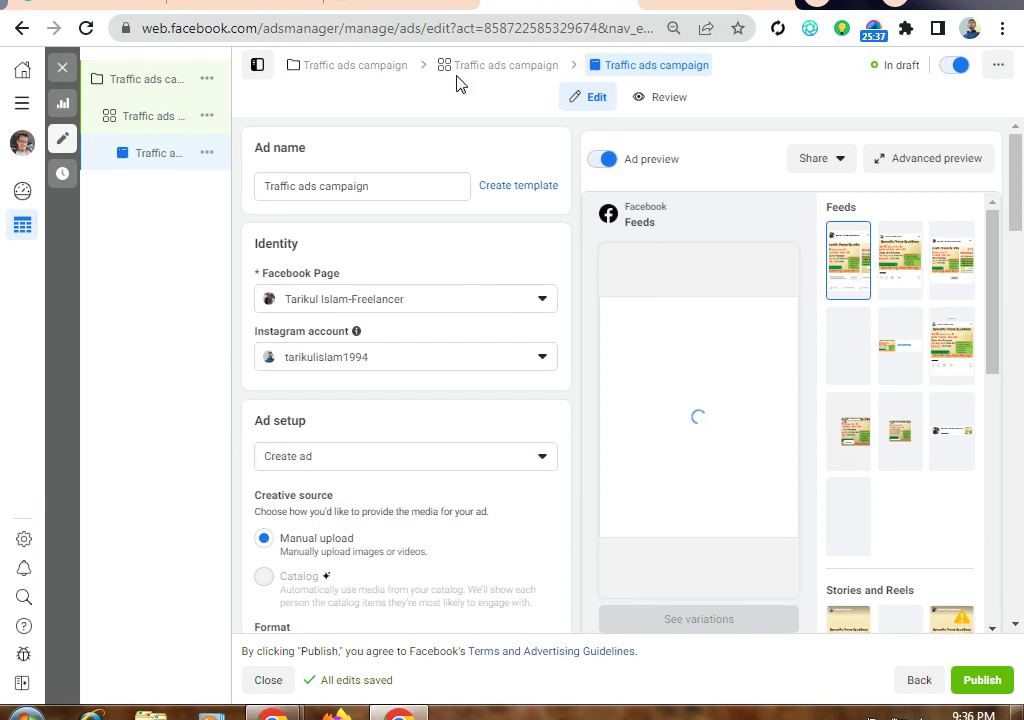
scroll(380, 370, "down", 15)
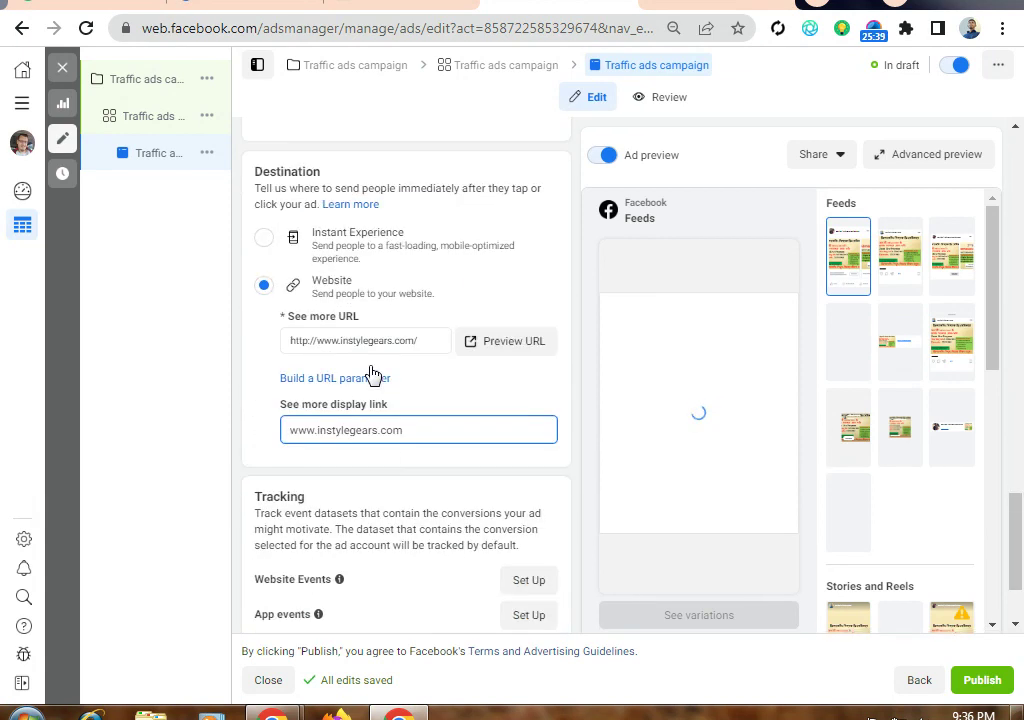
Look over the ad's Tracking section, the placement previews and the options for sharing the ad preview.
scroll(837, 391, "down", 4)
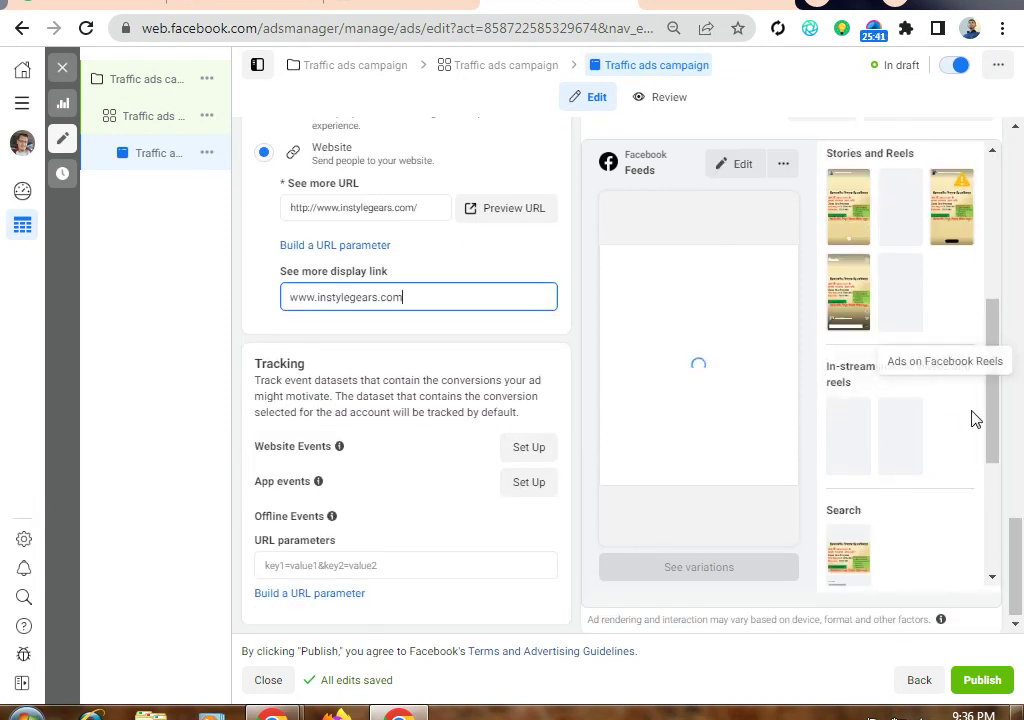
scroll(960, 370, "up", 4)
scroll(555, 366, "up", 8)
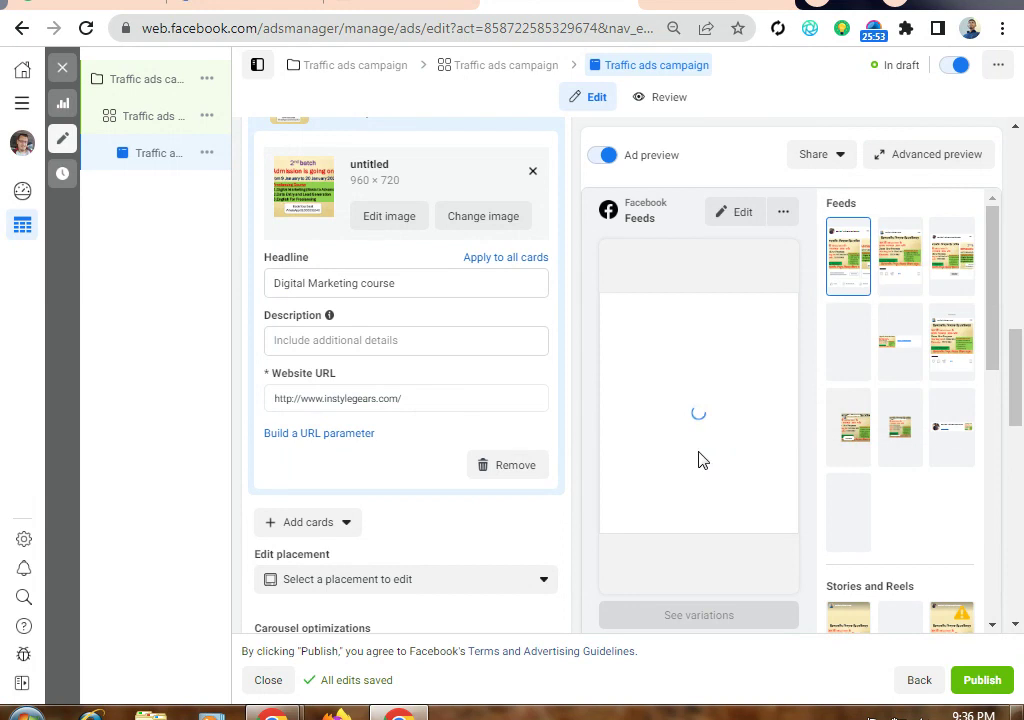
left_click(838, 157)
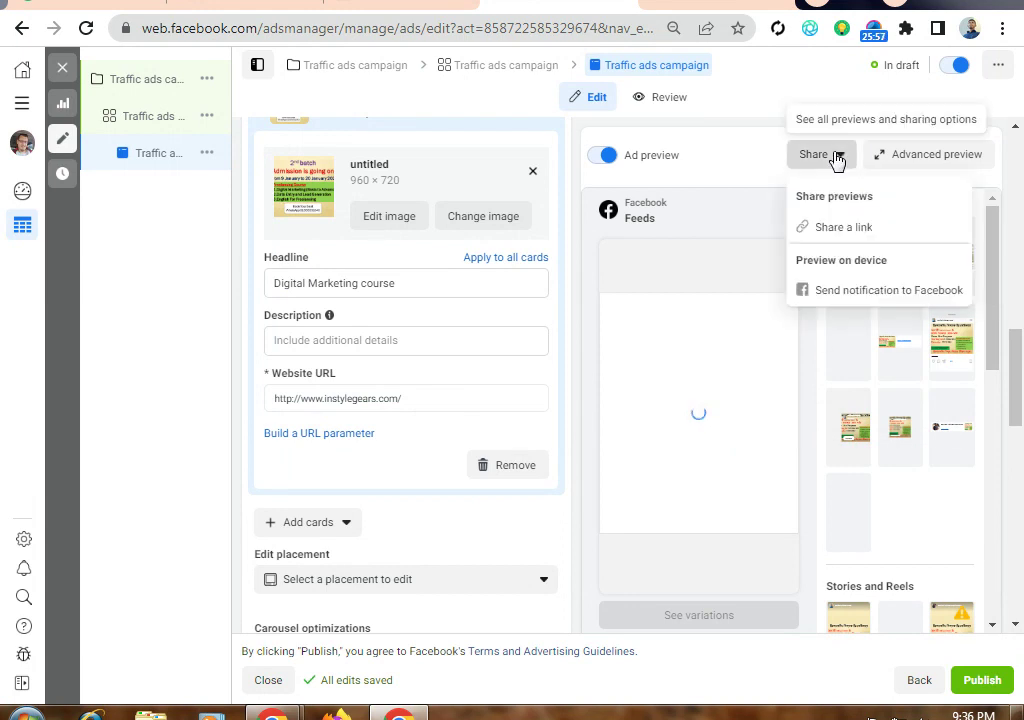
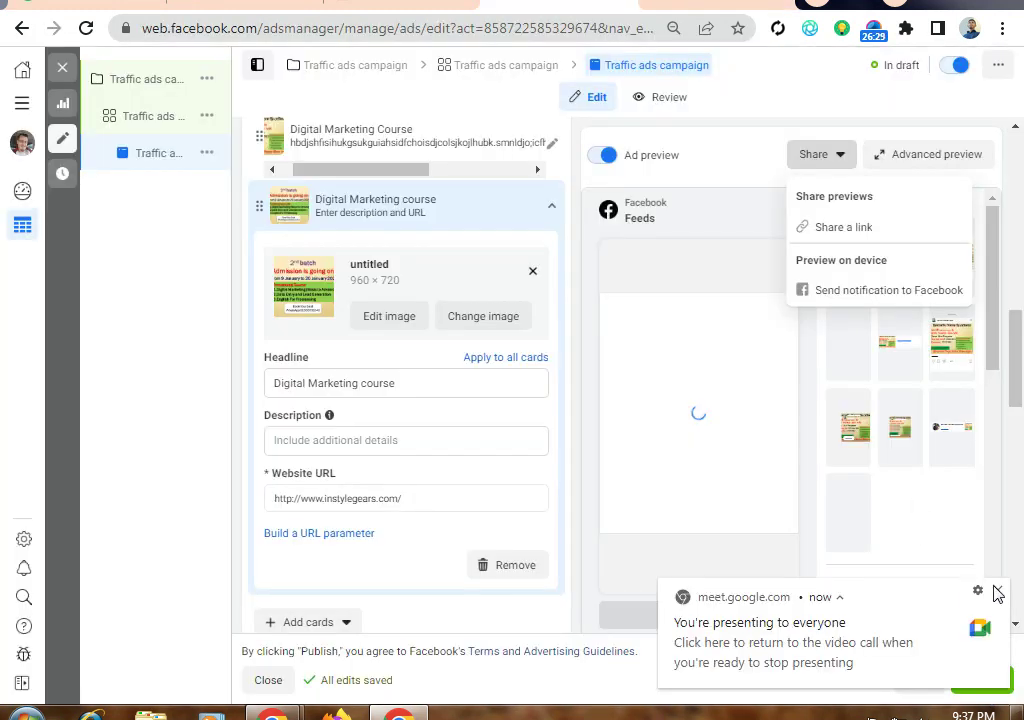
left_click(996, 592)
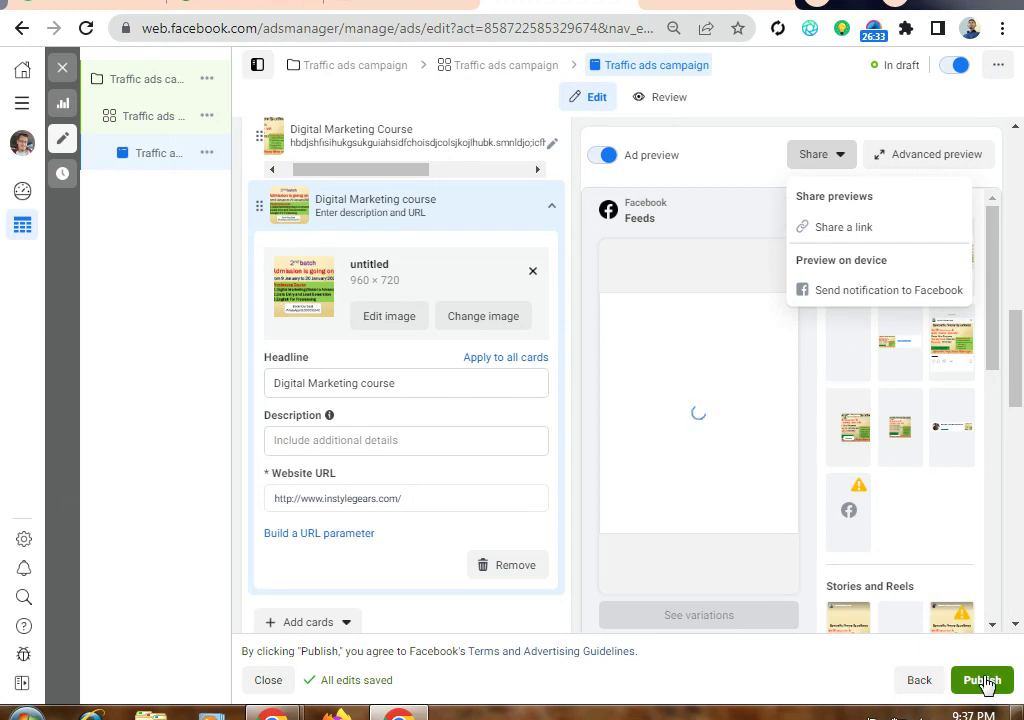
left_click(728, 153)
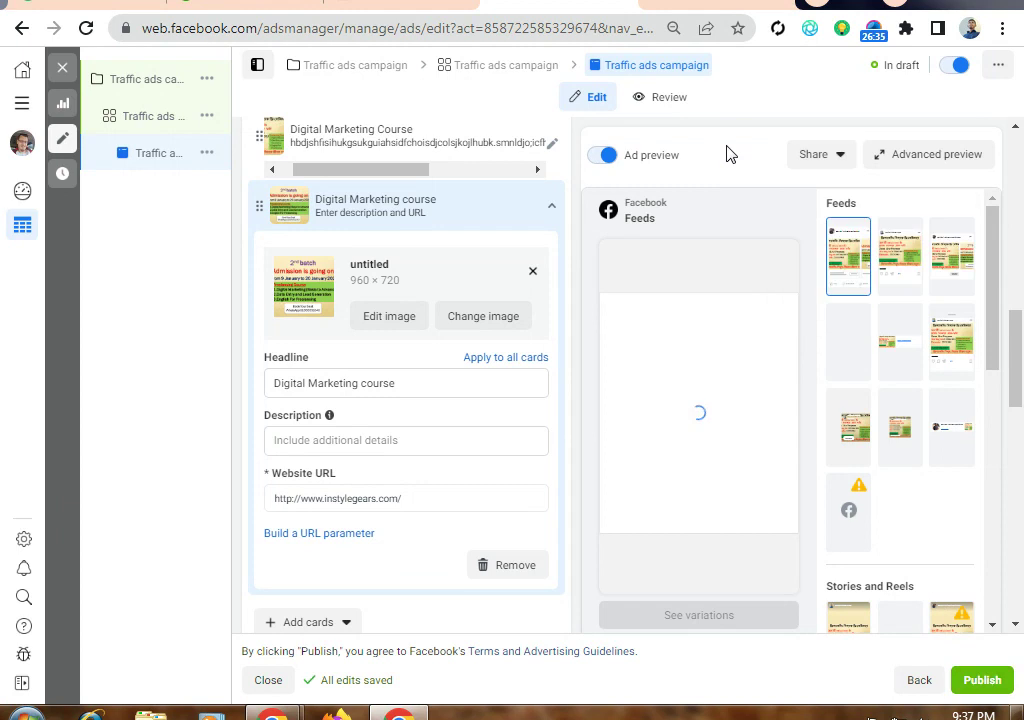
Check the Google Meet call and return to the ad in Ads Manager, dismissing the presenting notifications.
key("alt+Tab")
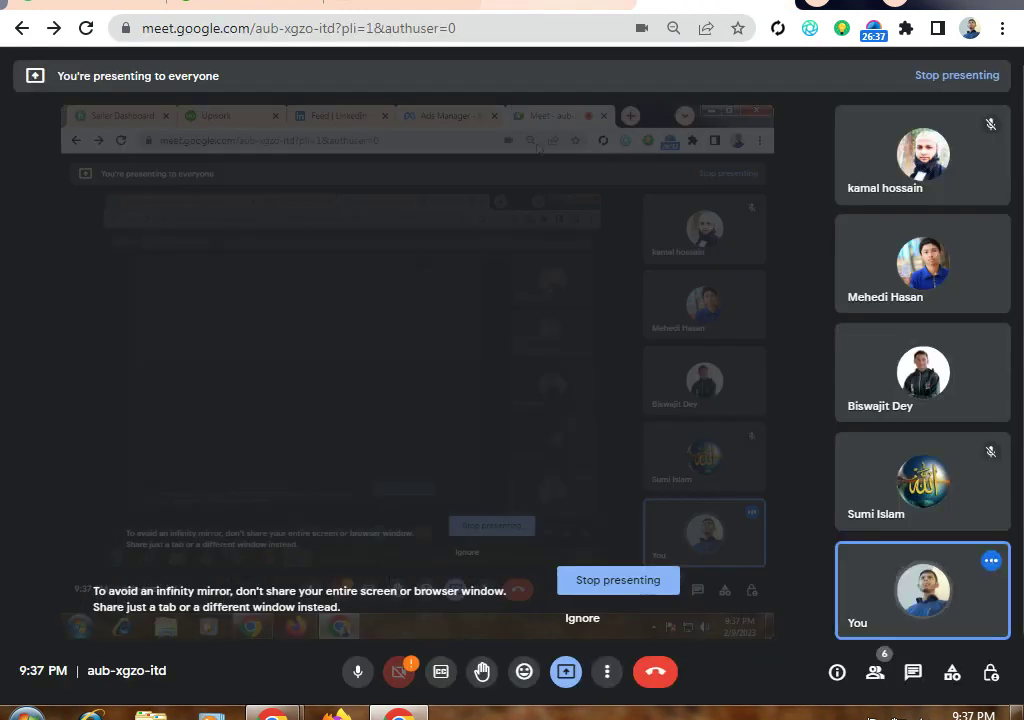
key("alt+Tab")
scroll(370, 413, "up", 15)
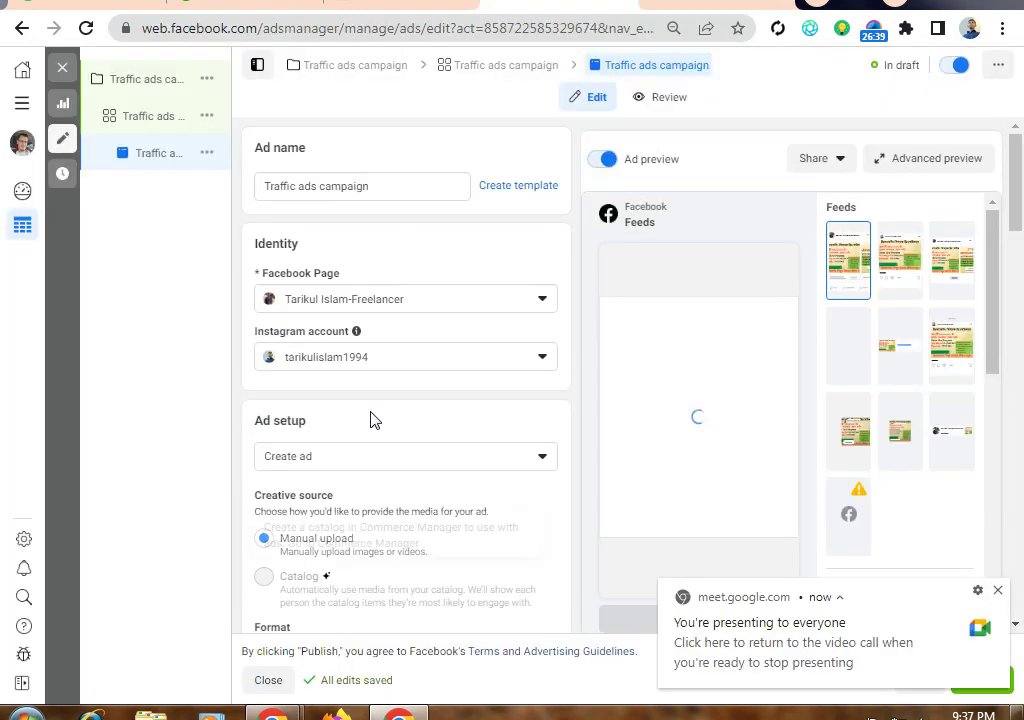
left_click(997, 591)
key("alt+Tab")
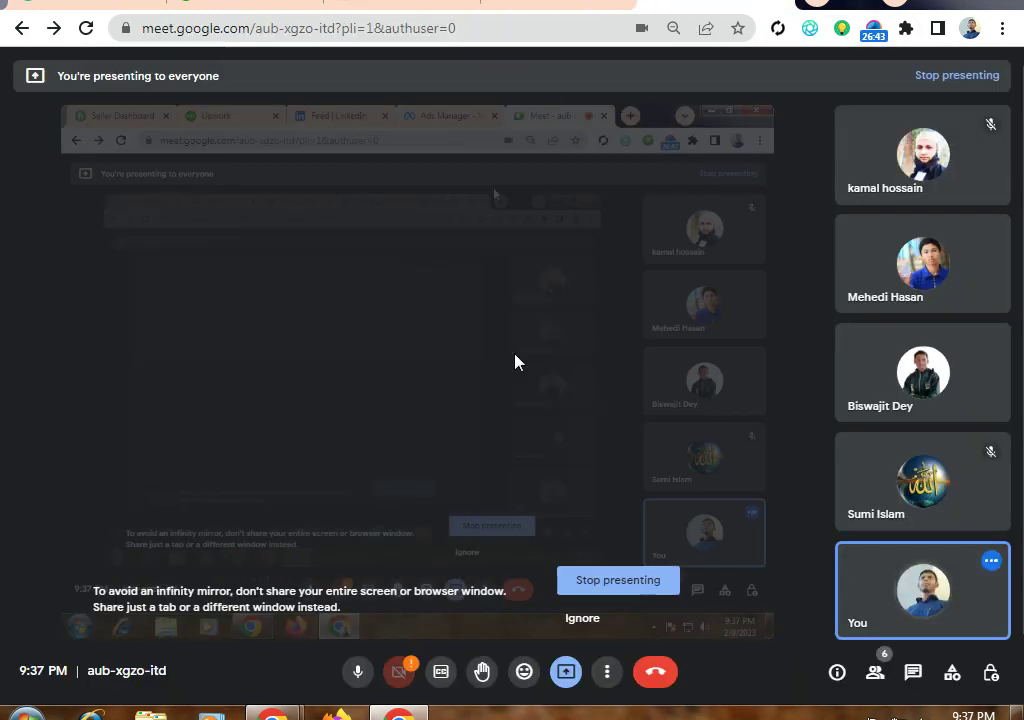
key("alt+Tab")
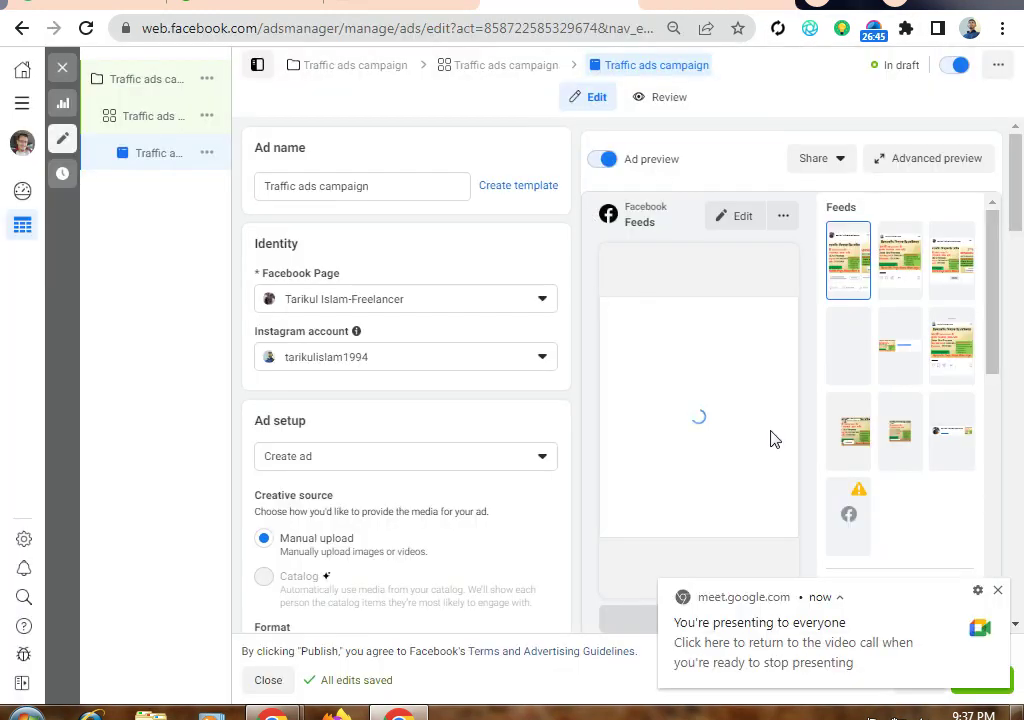
left_click(1003, 591)
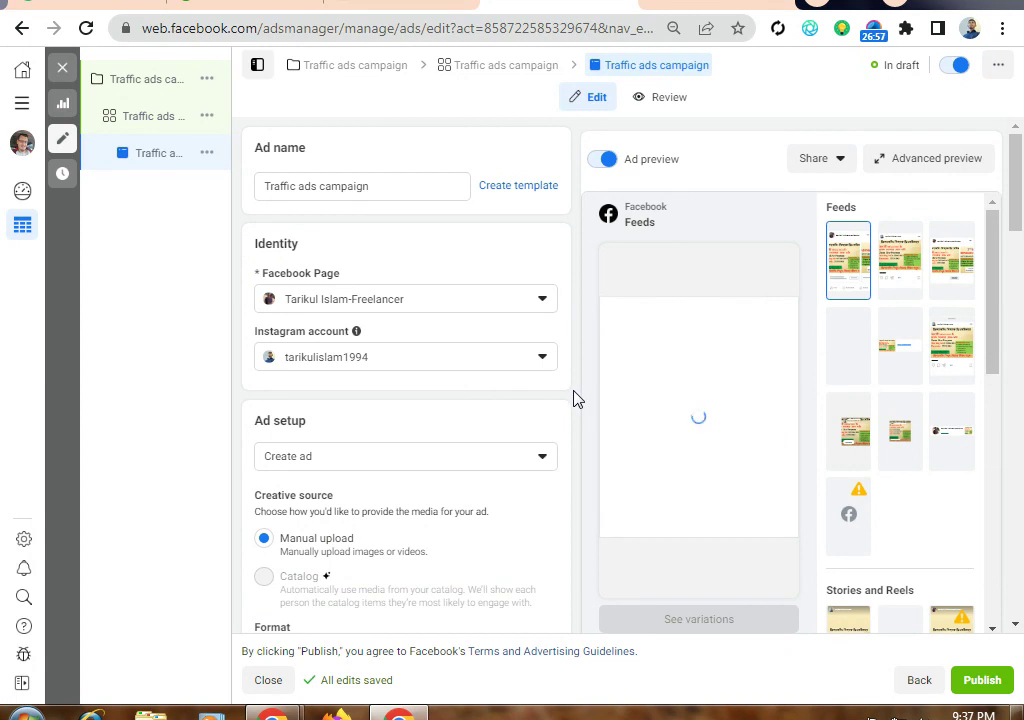
left_click(430, 5)
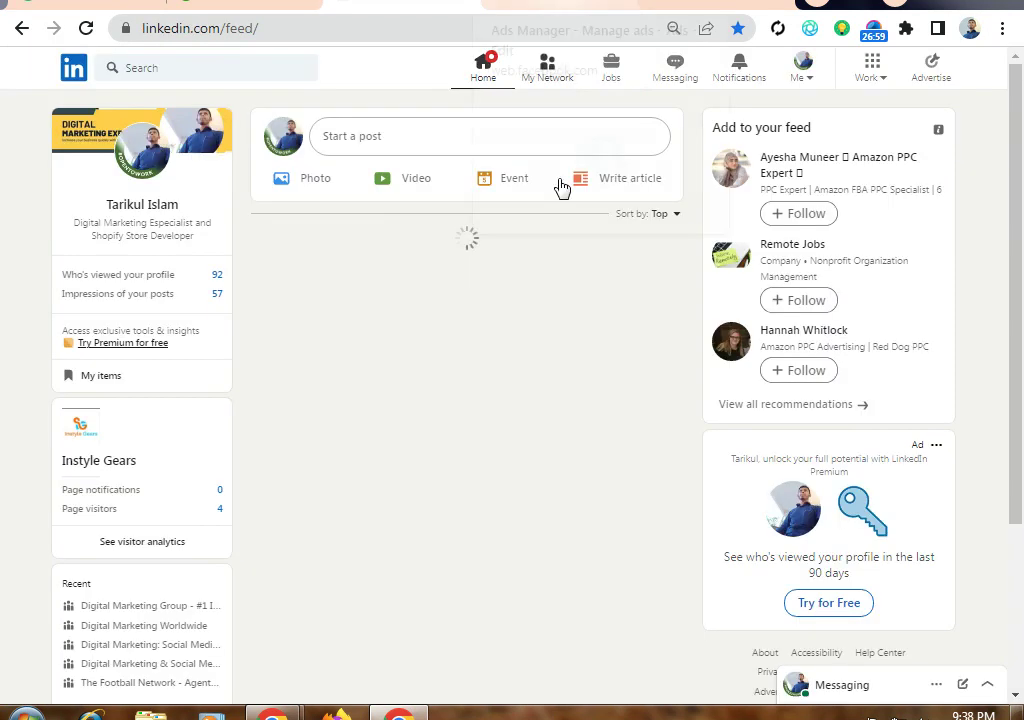
left_click(715, 5)
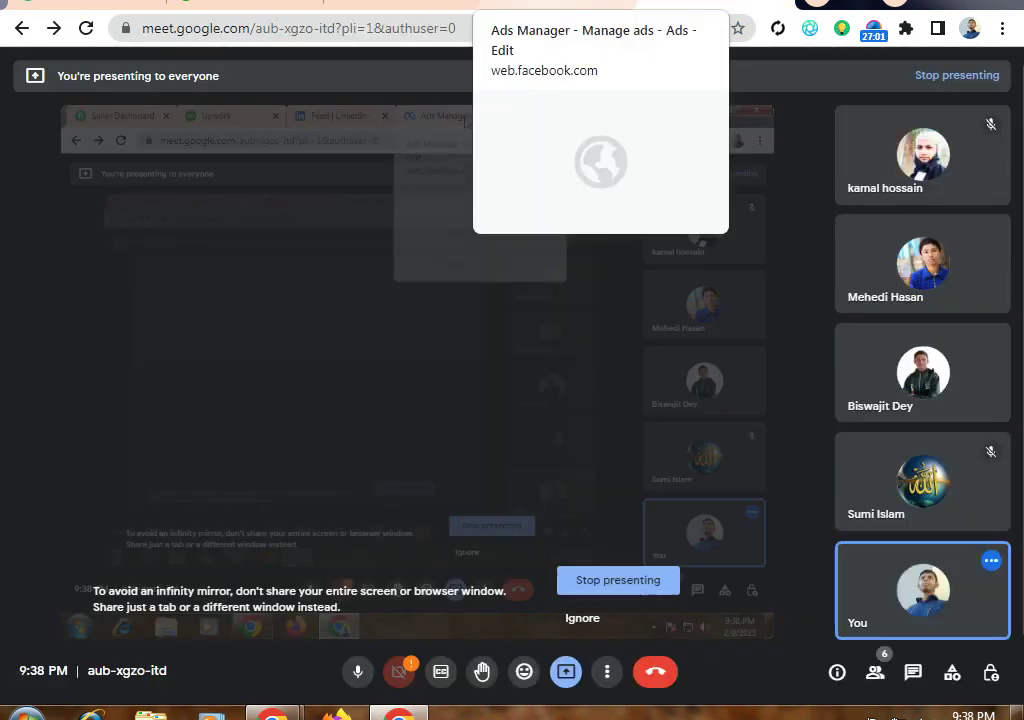
left_click(560, 5)
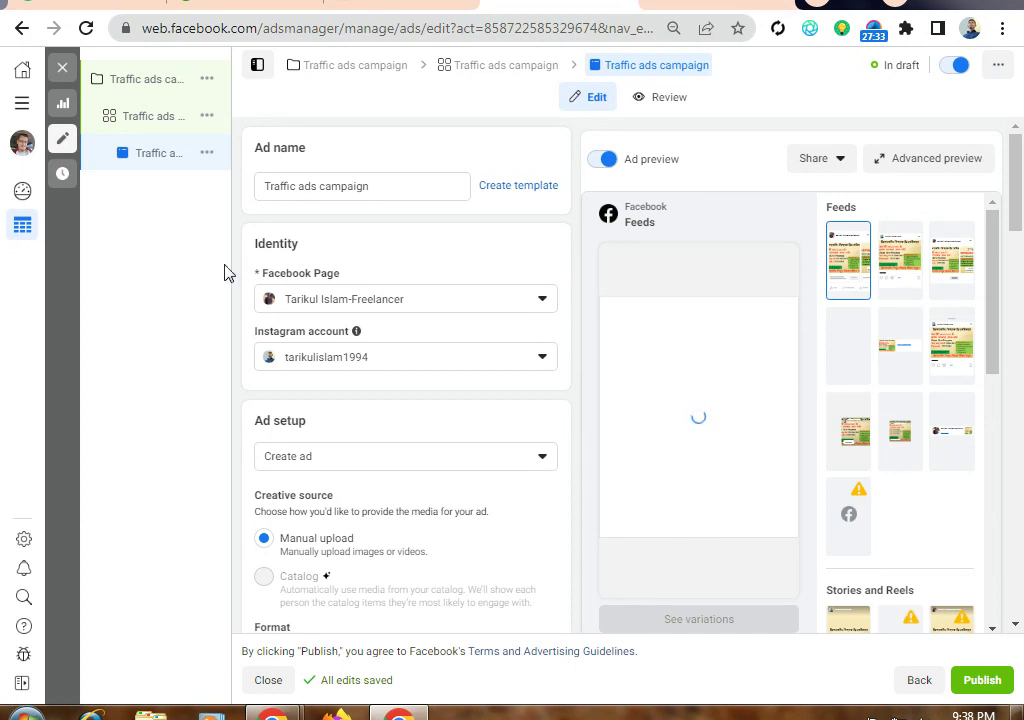
View the ad's creative source and format settings, check the Meet call again and dismiss the presenting notification.
scroll(600, 521, "down", 3)
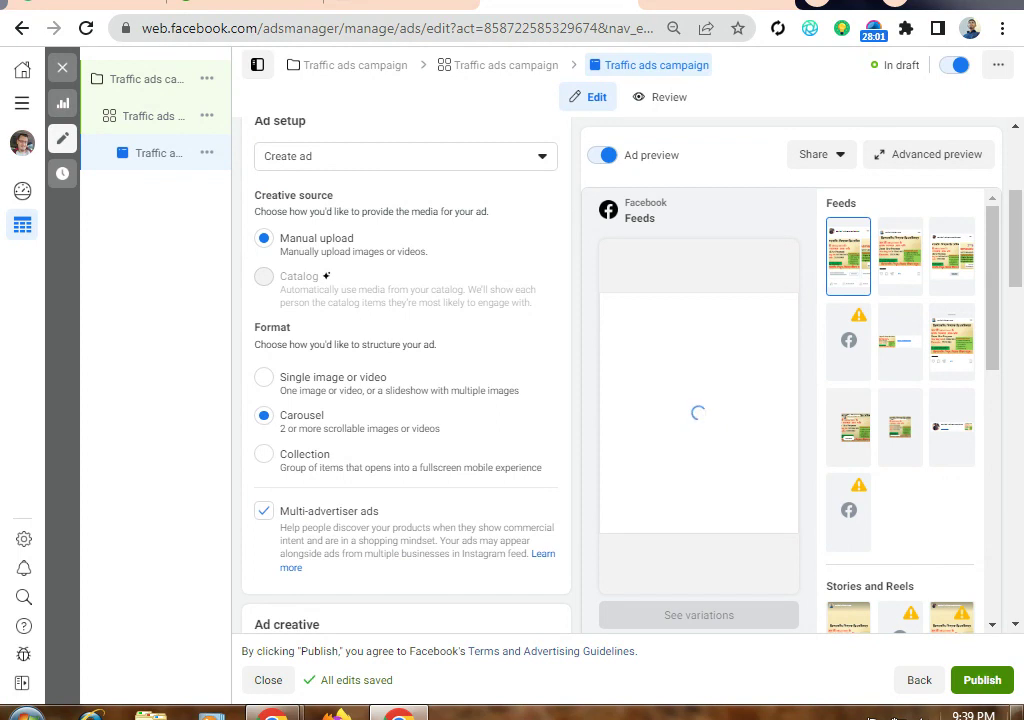
left_click(690, 8)
left_click(560, 6)
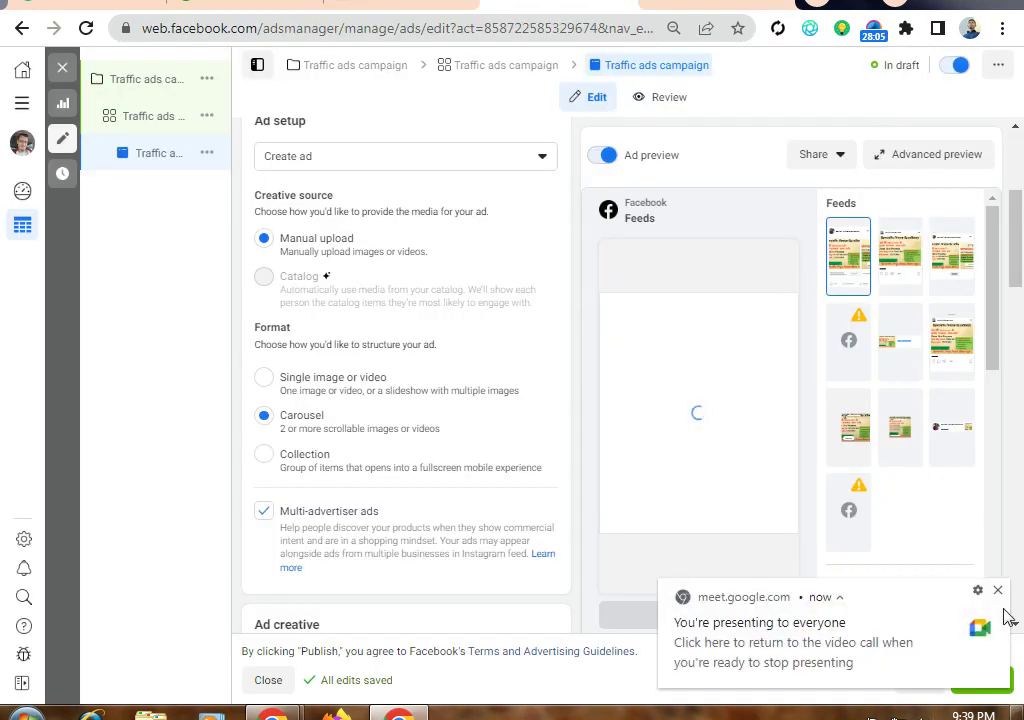
left_click(1000, 591)
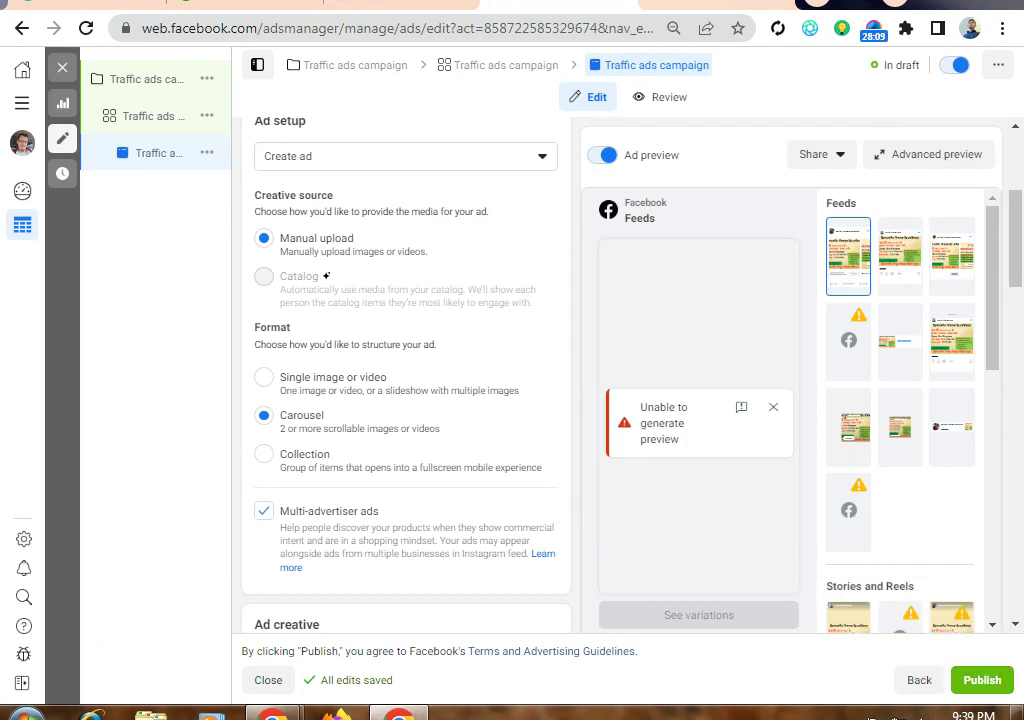
Ignore the infinity mirror warning in the Google Meet call and return to the ad in Ads Manager.
key("ctrl+Tab")
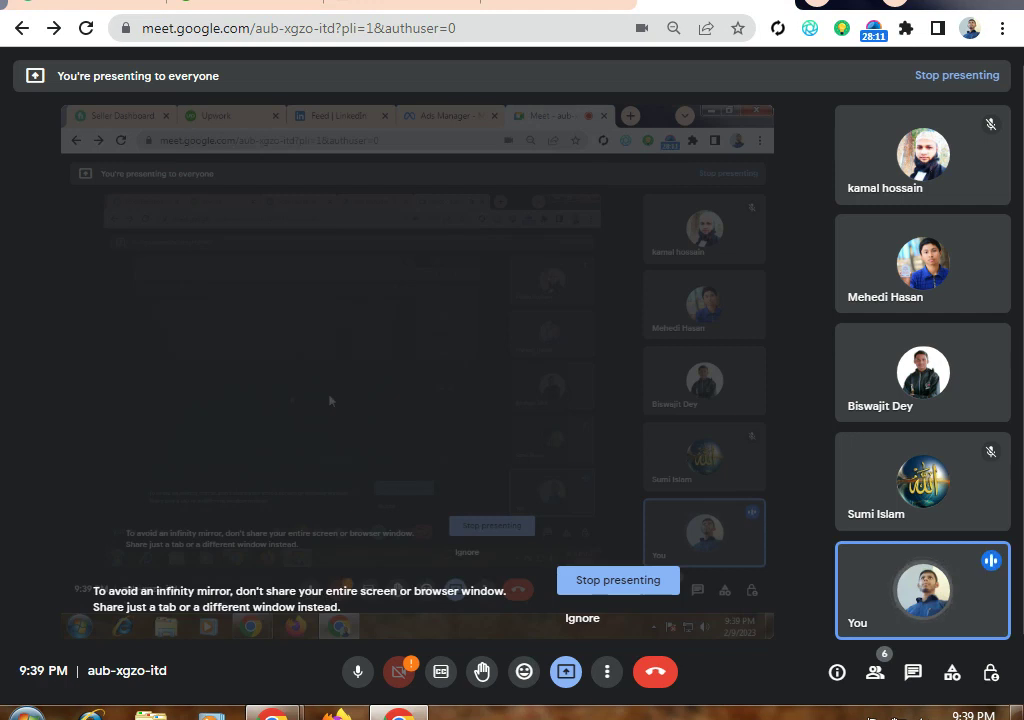
left_click(575, 620)
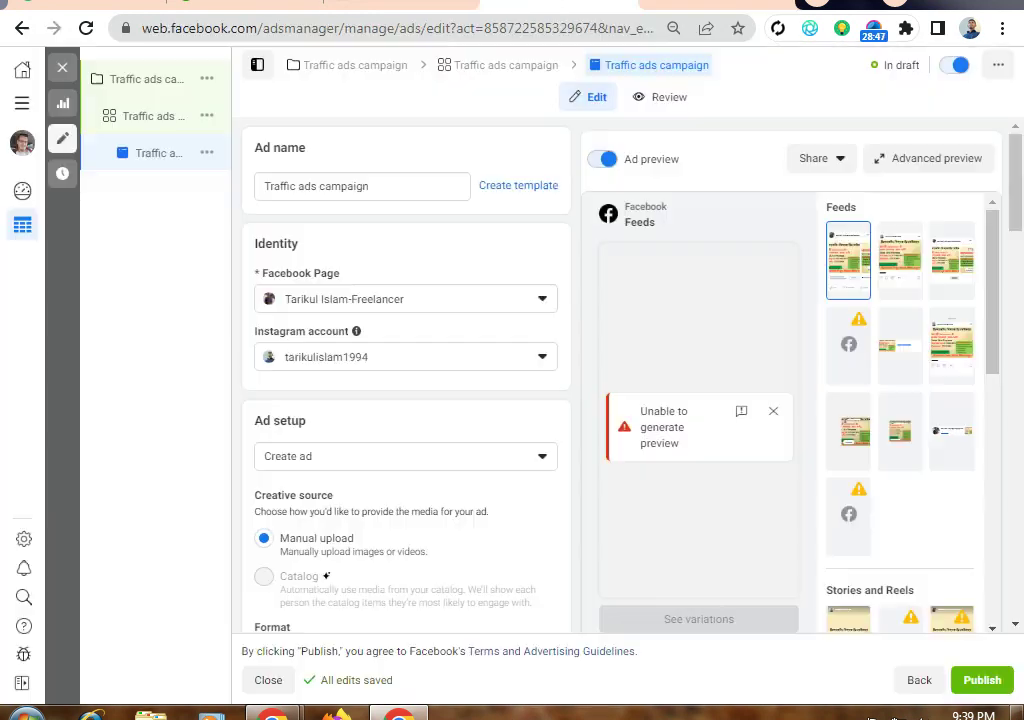
left_click(560, 4)
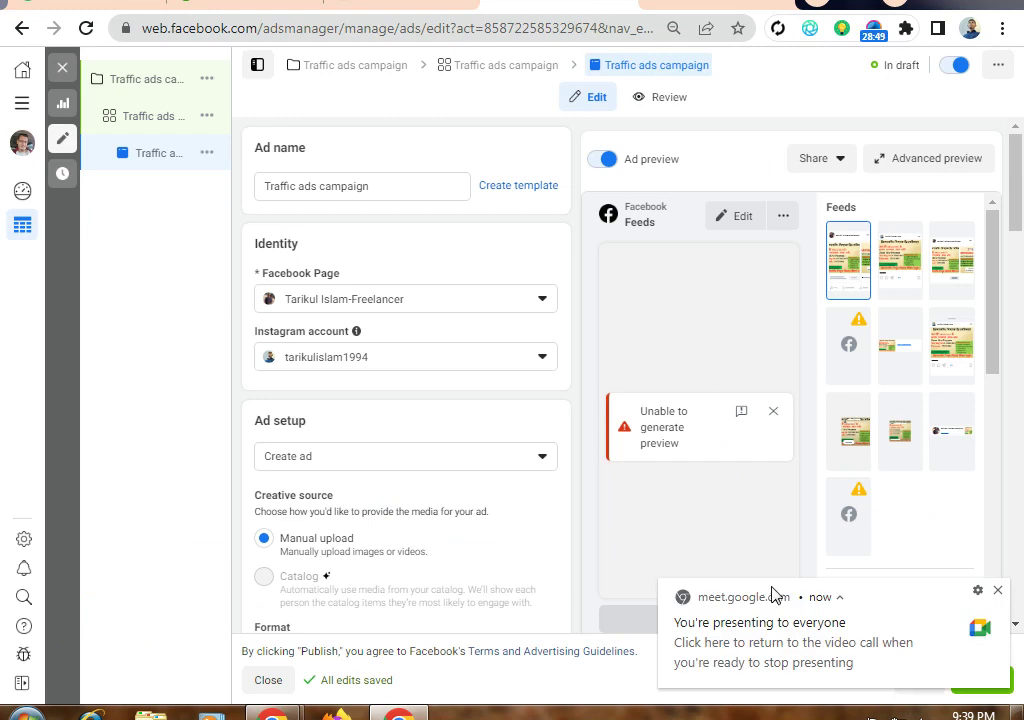
left_click(560, 4)
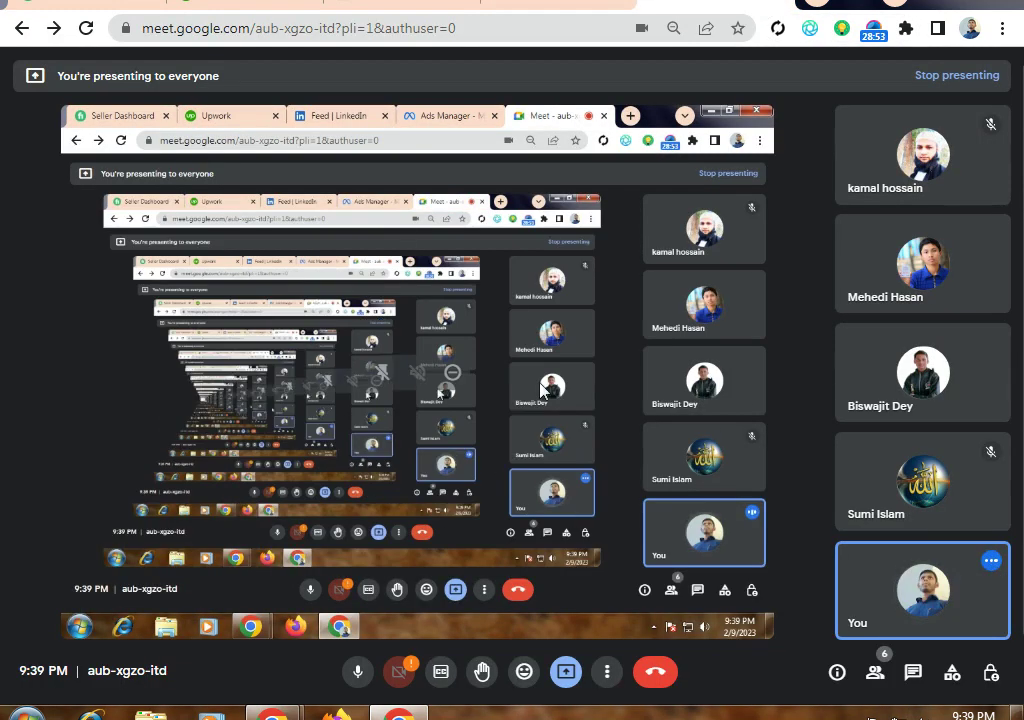
key("ctrl+shift+Tab")
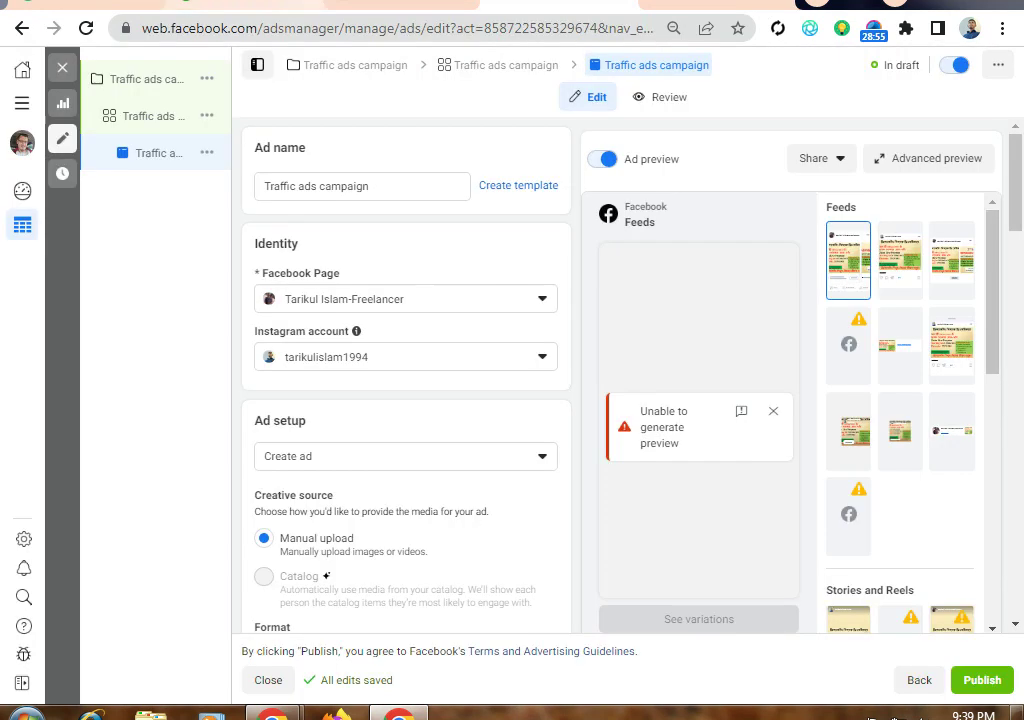
key("ctrl+shift+Tab")
key("ctrl+Tab")
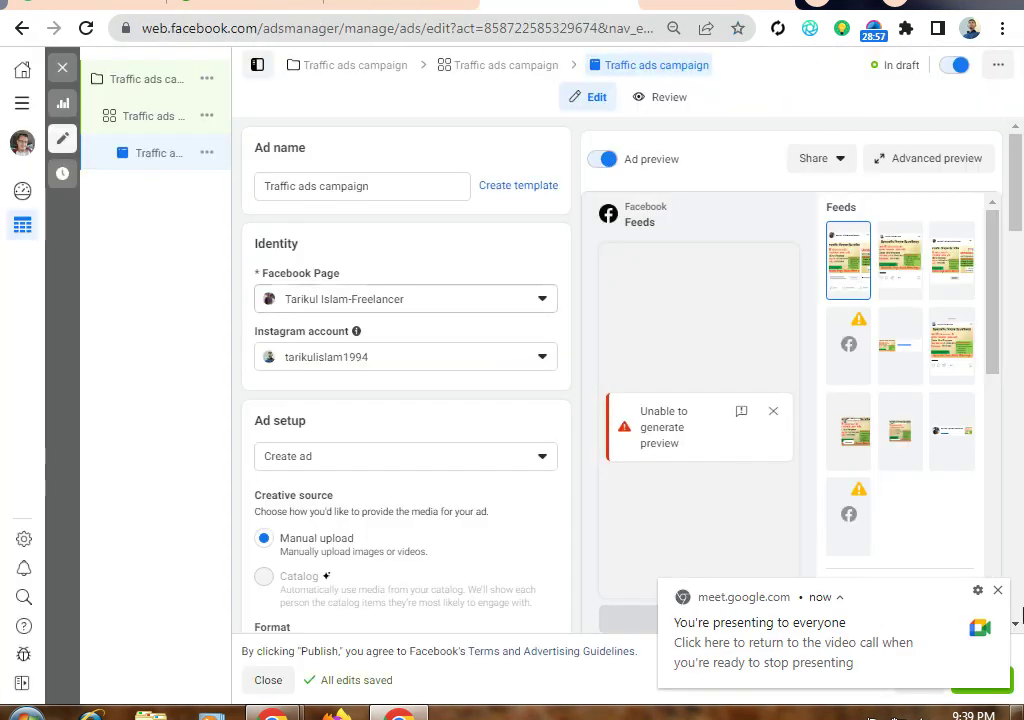
left_click(997, 590)
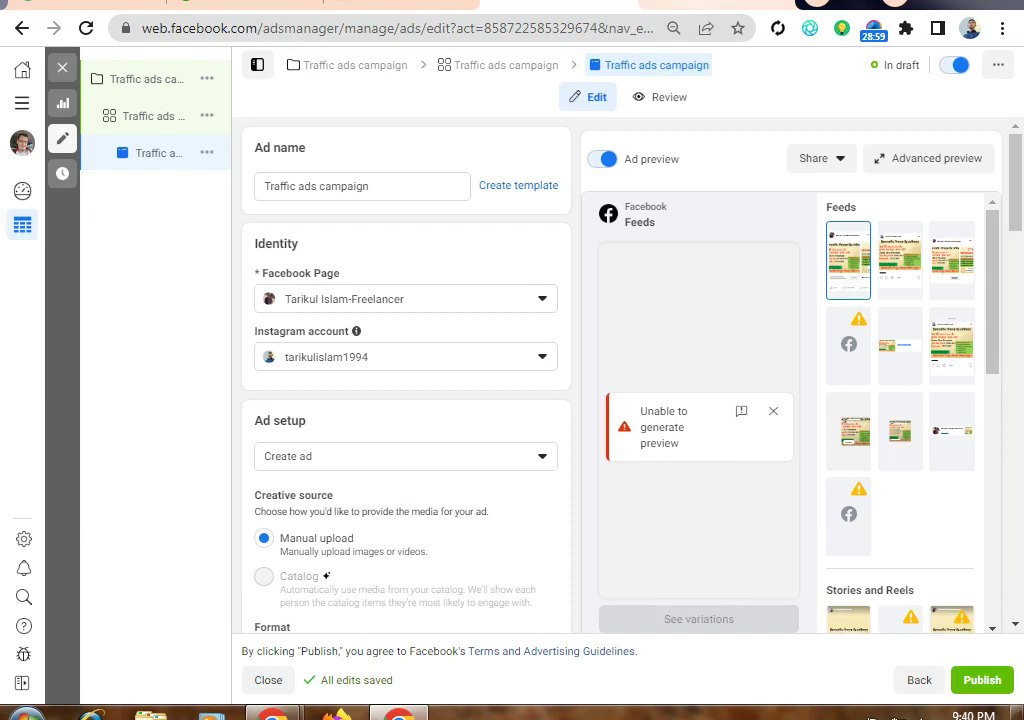
key("ctrl+Tab")
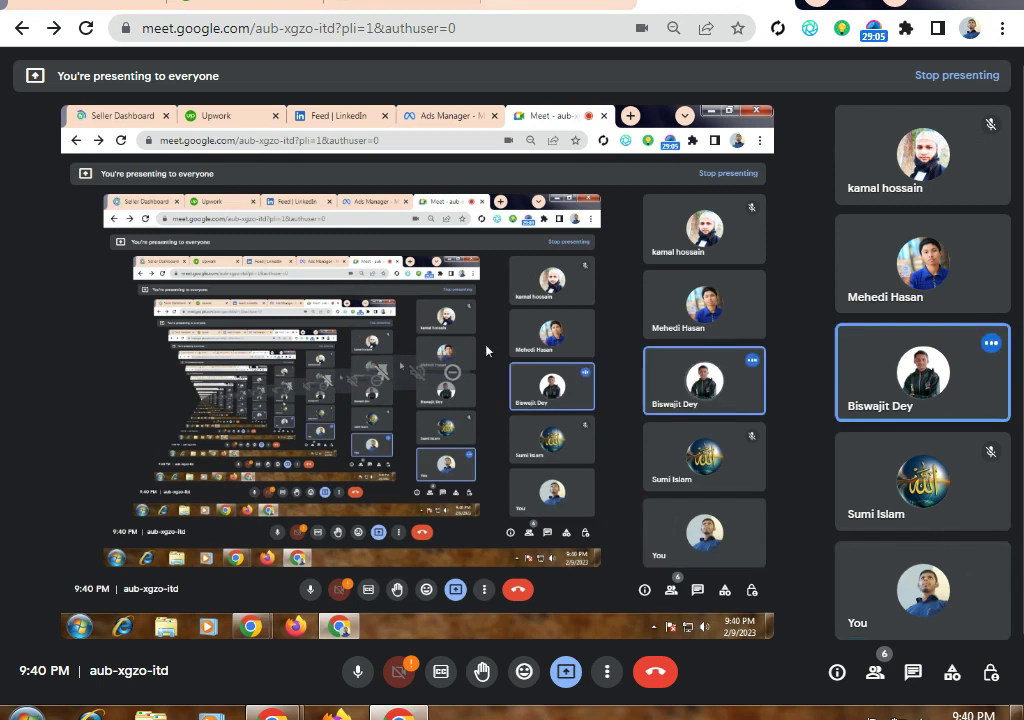
key("ctrl+shift+Tab")
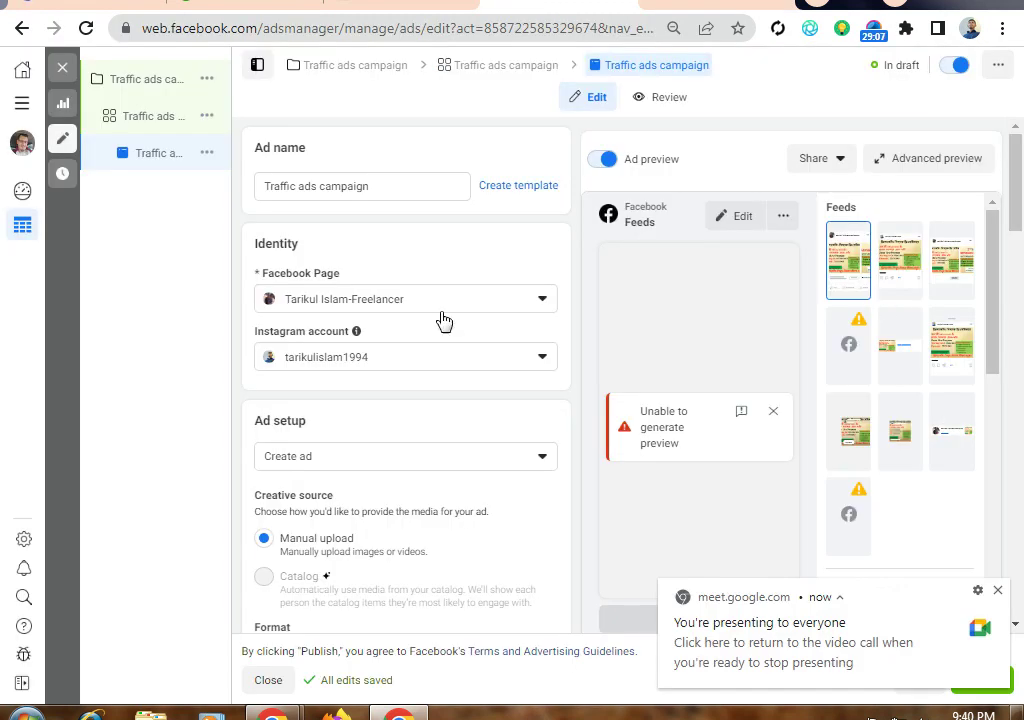
Review the ad's identity, creative source and format settings and dismiss the error in the Facebook Feeds preview.
scroll(470, 380, "down", 2)
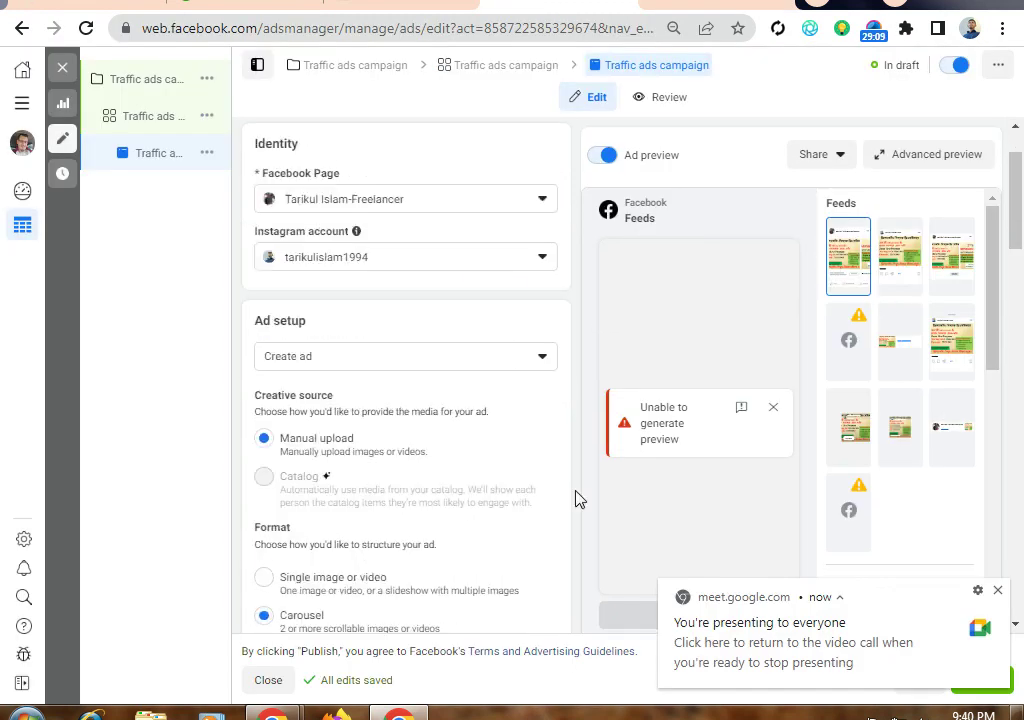
scroll(480, 370, "up", 2)
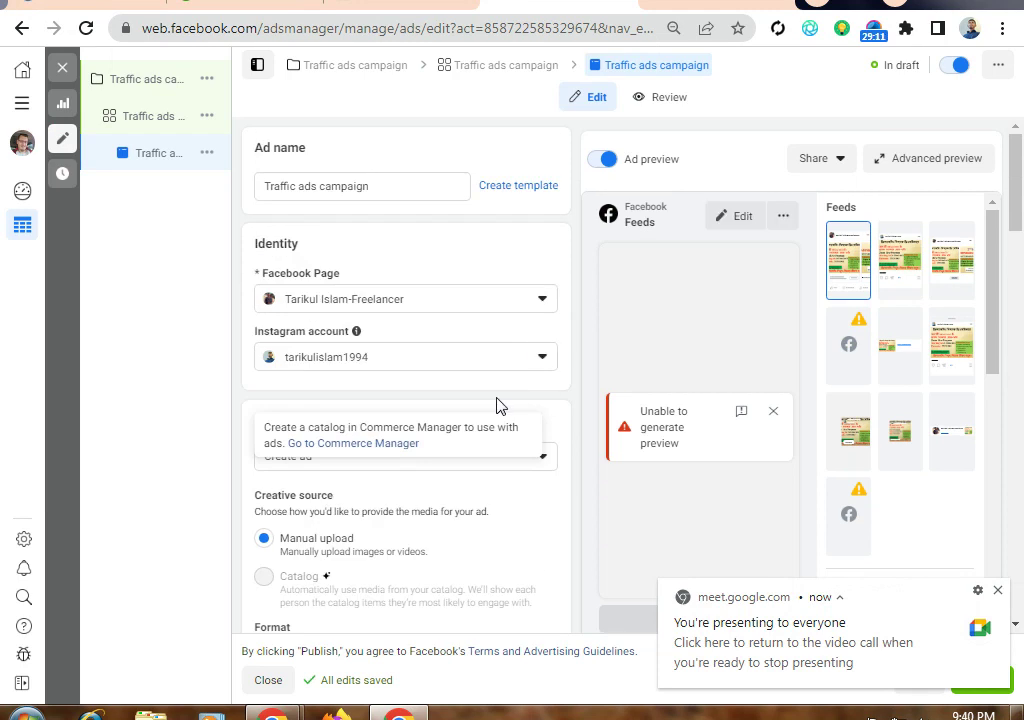
scroll(521, 489, "down", 2)
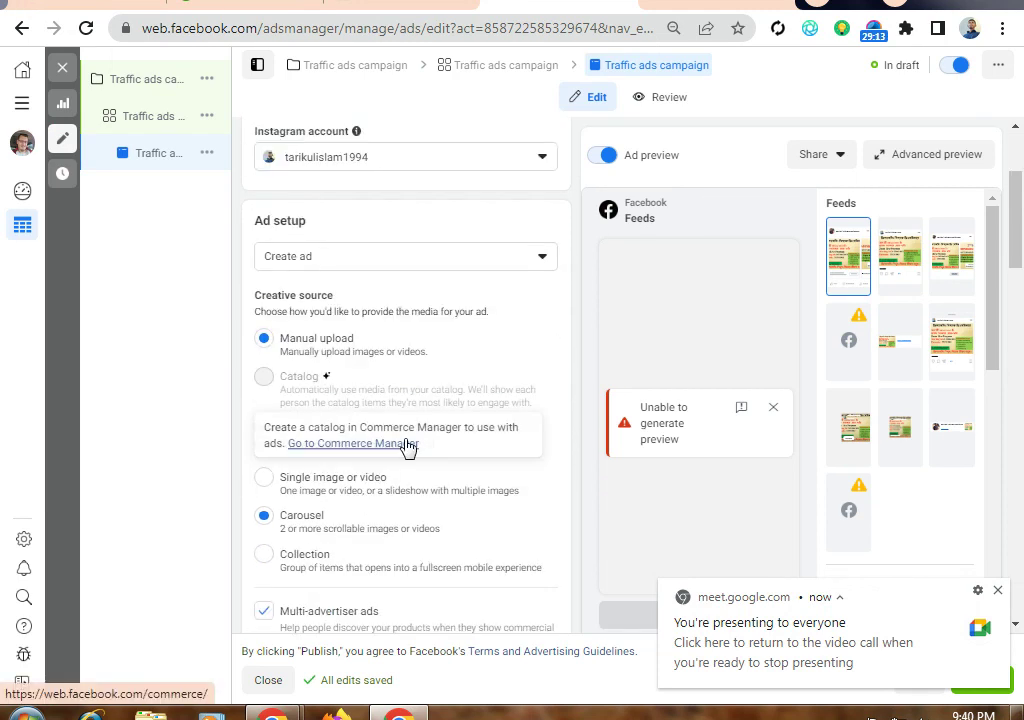
scroll(542, 393, "down", 2)
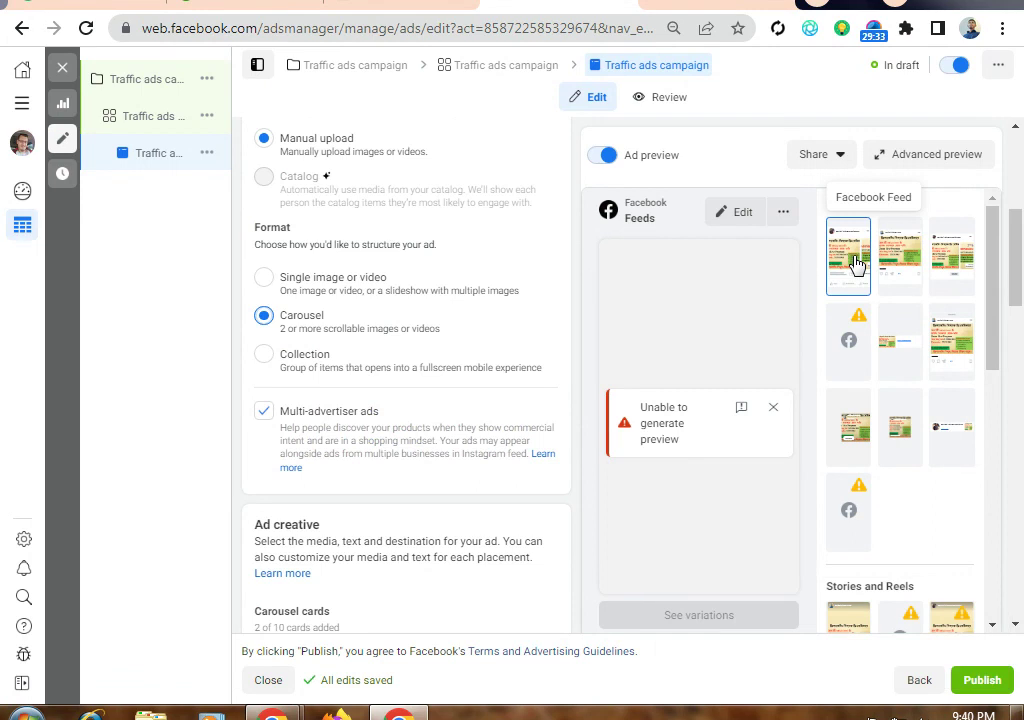
left_click(773, 407)
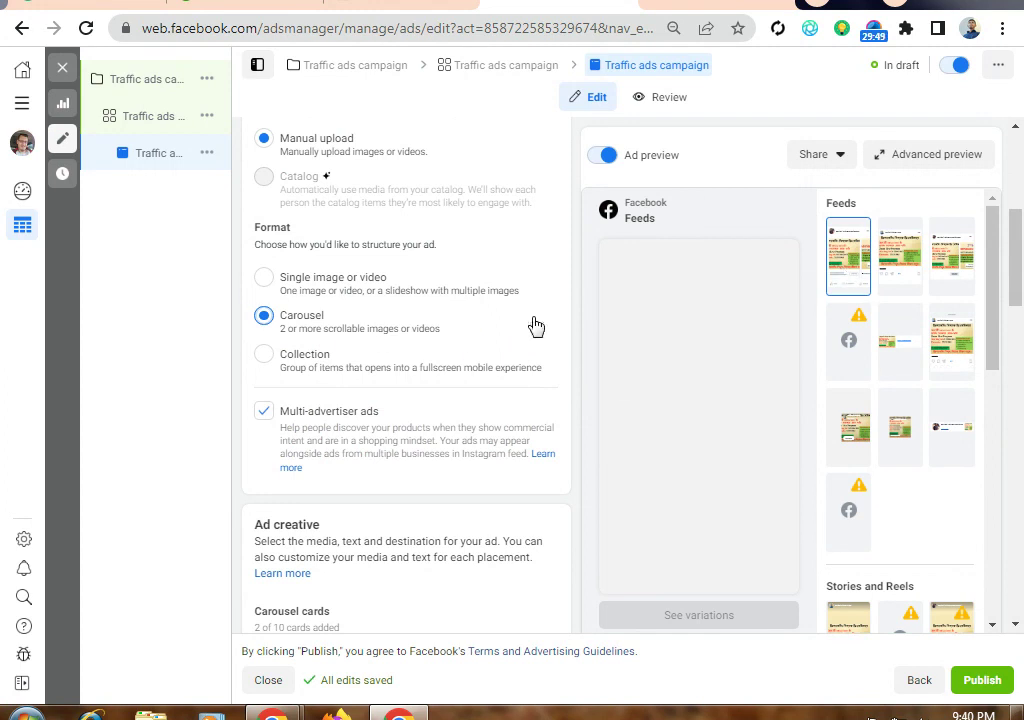
mouse_move(621, 383)
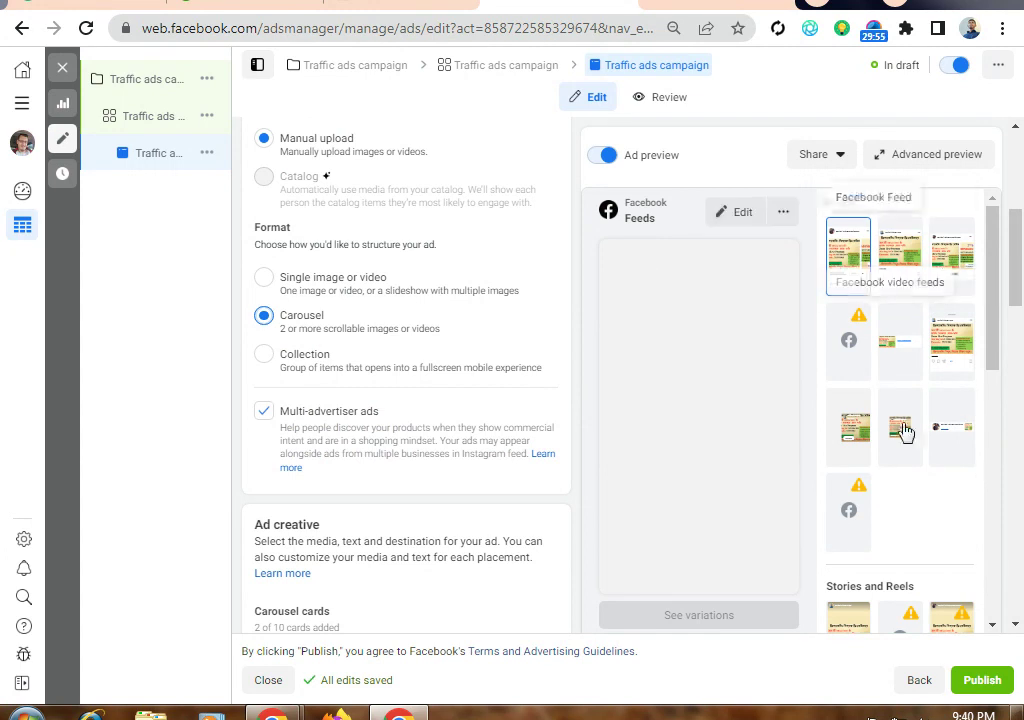
Open Facebook in a new browser tab from the saved bookmark.
key("ctrl+t")
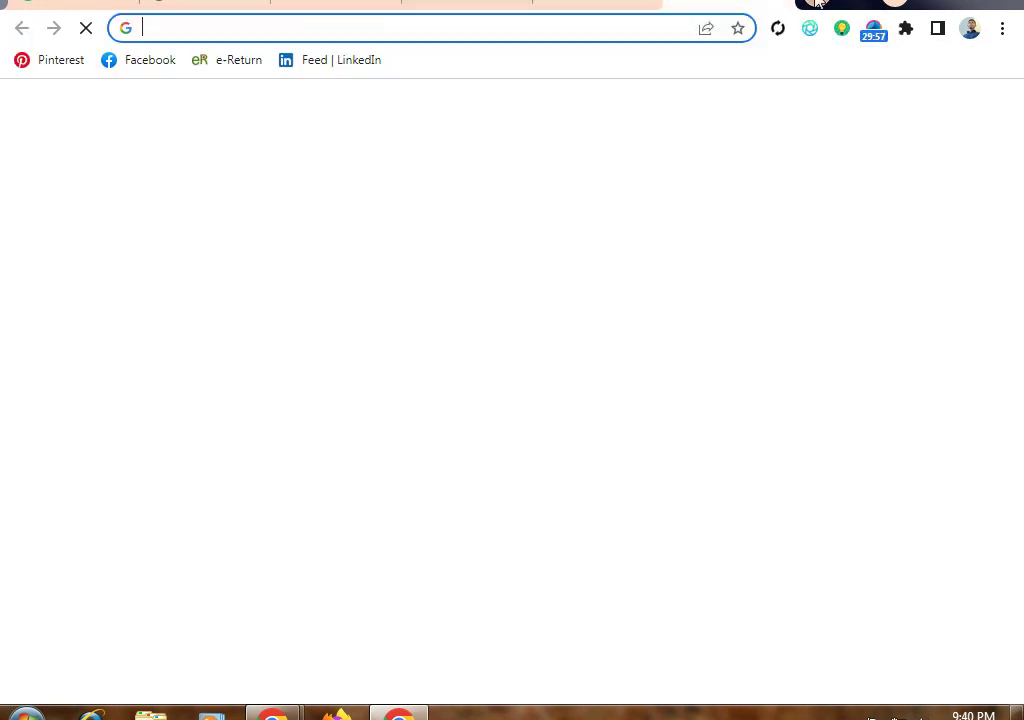
left_click(155, 61)
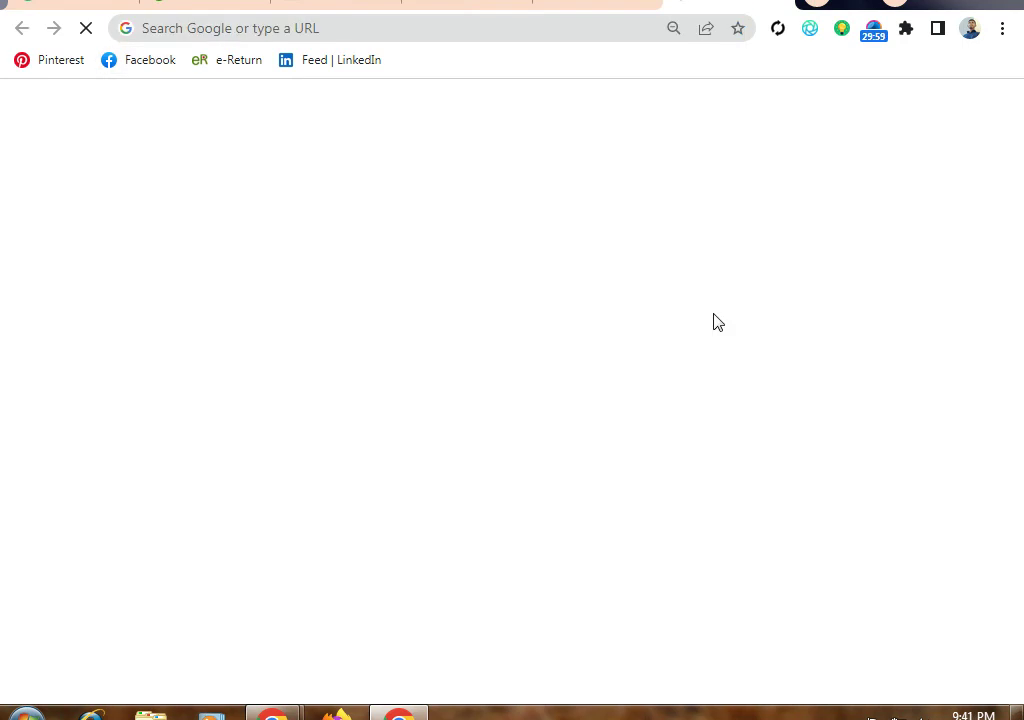
left_click(139, 62)
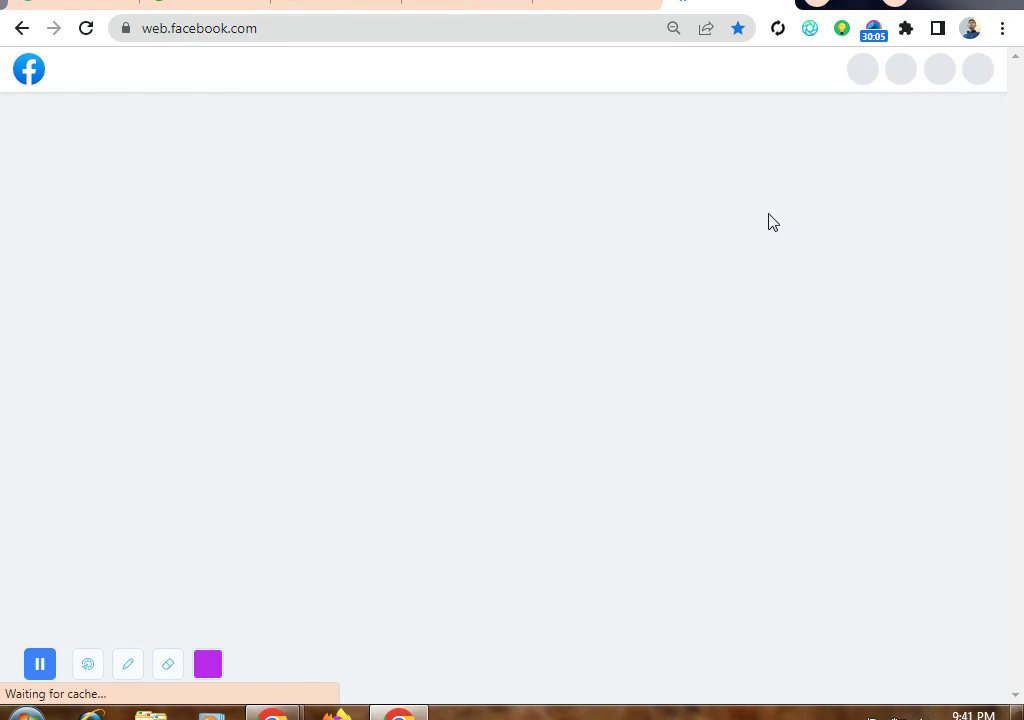
Look through the Facebook home feed for a sponsored post that serves as an example of a feed ad.
scroll(629, 512, "down", 3)
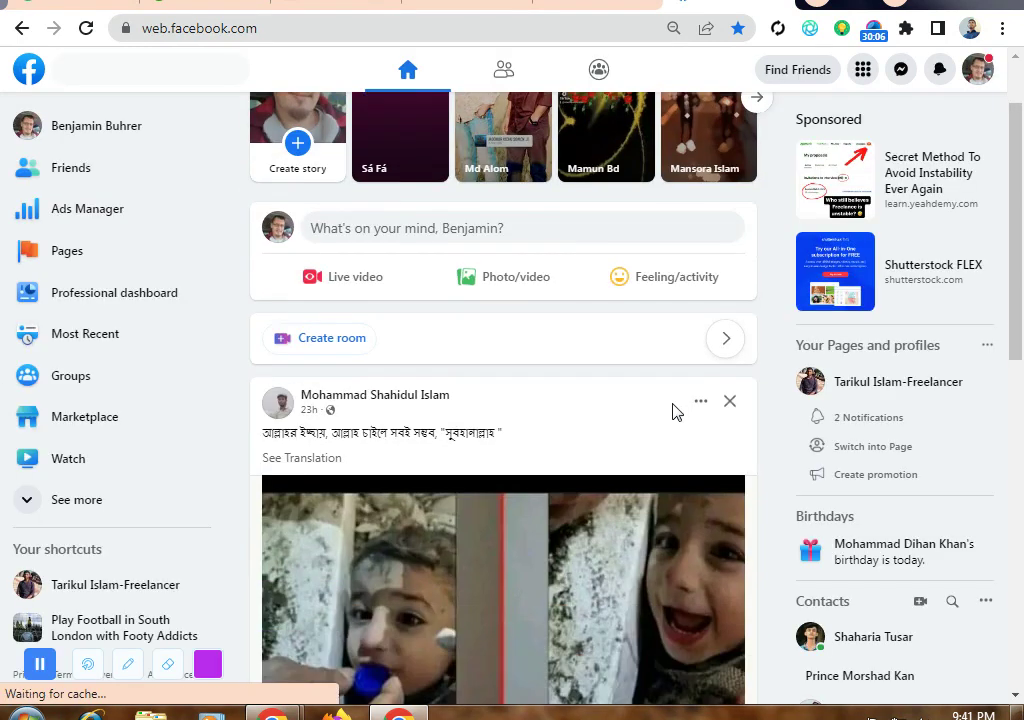
scroll(503, 432, "down", 9)
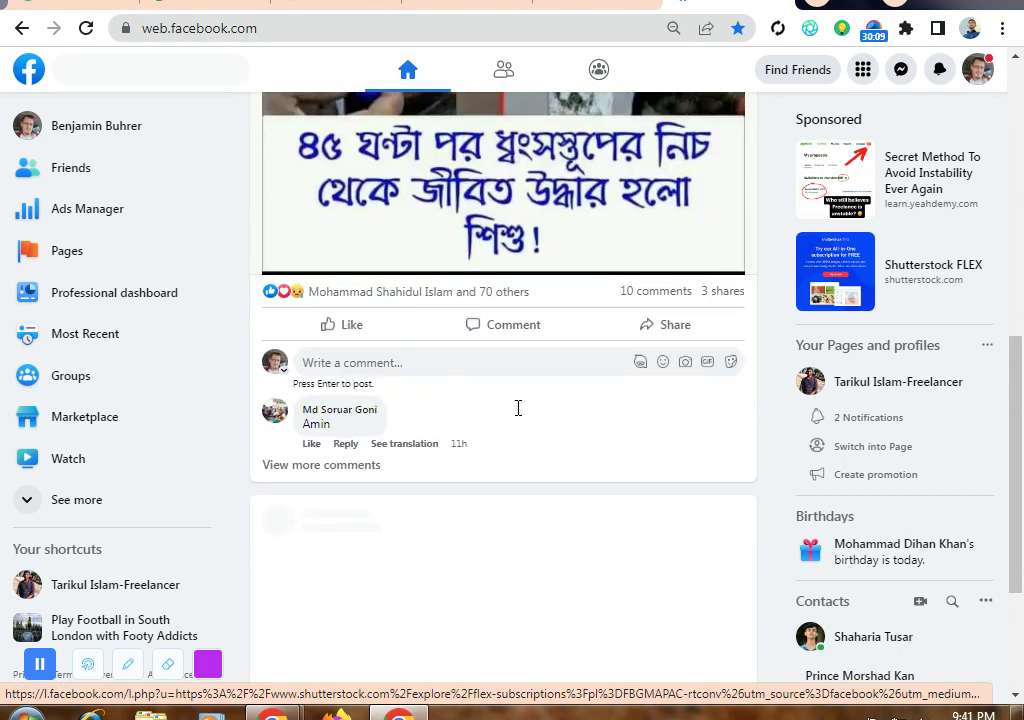
scroll(612, 310, "up", 2)
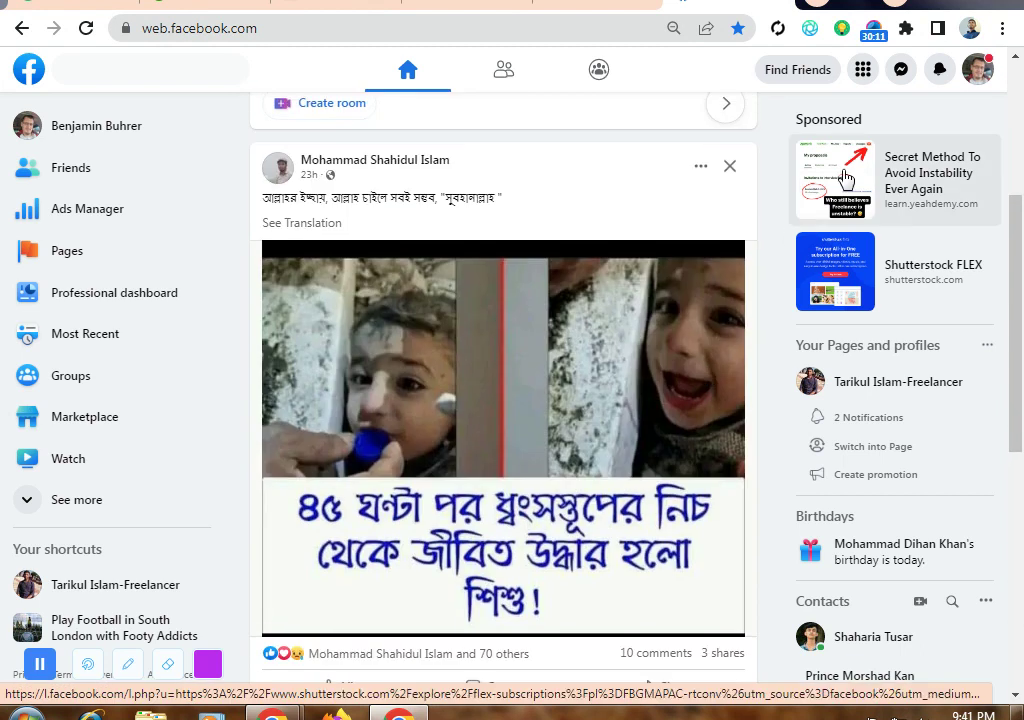
scroll(590, 402, "down", 3)
scroll(520, 424, "down", 3)
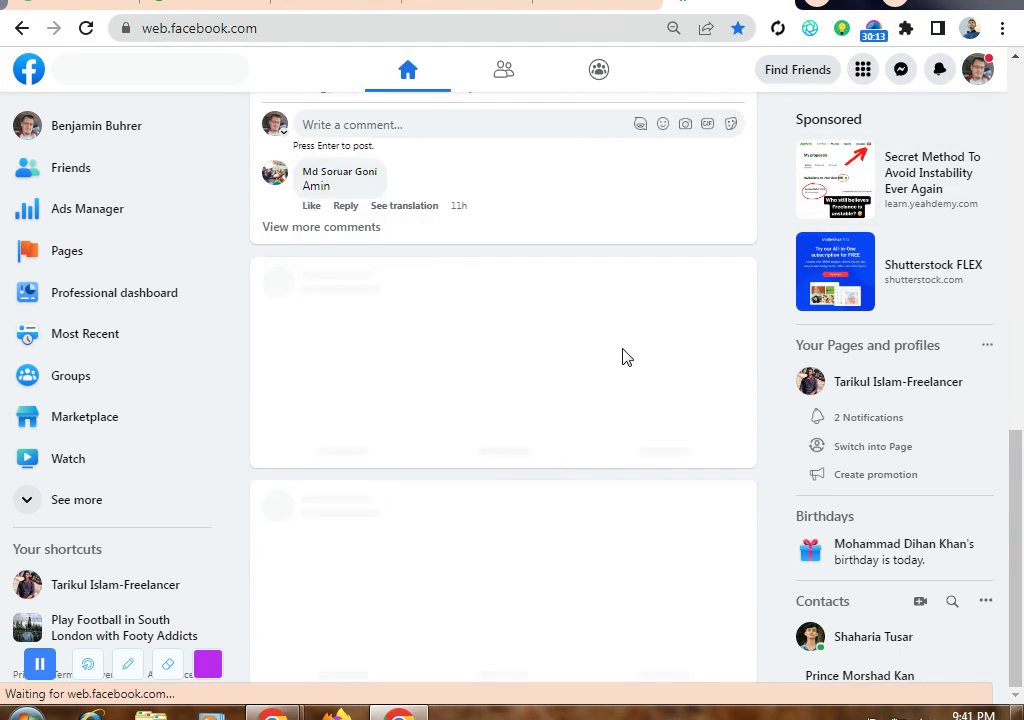
scroll(480, 338, "down", 3)
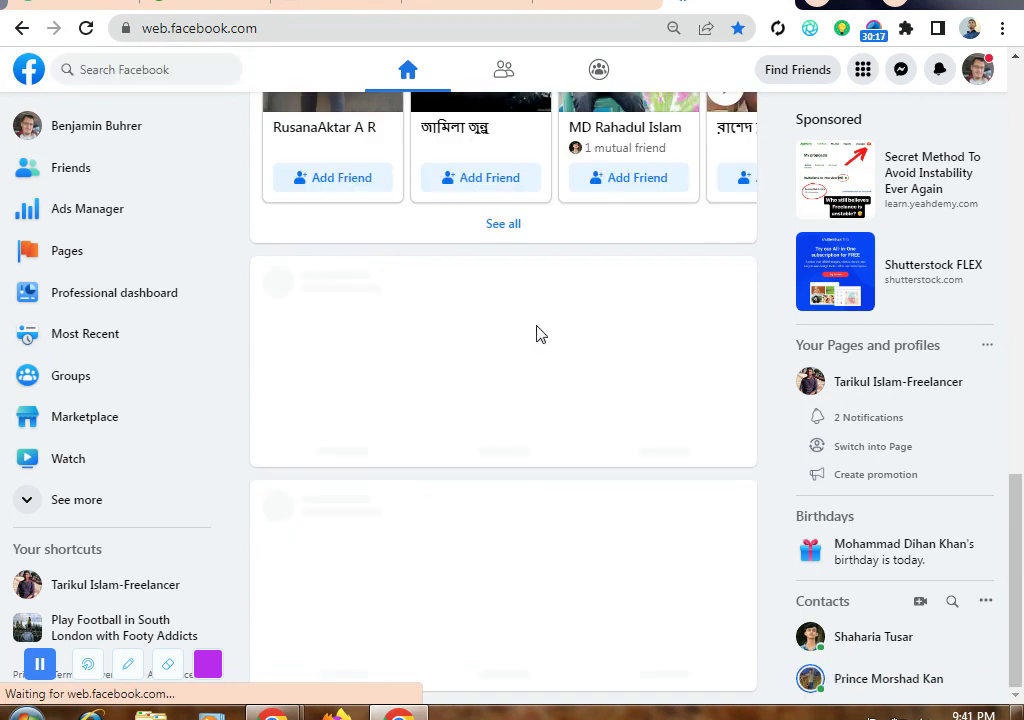
scroll(638, 400, "up", 10)
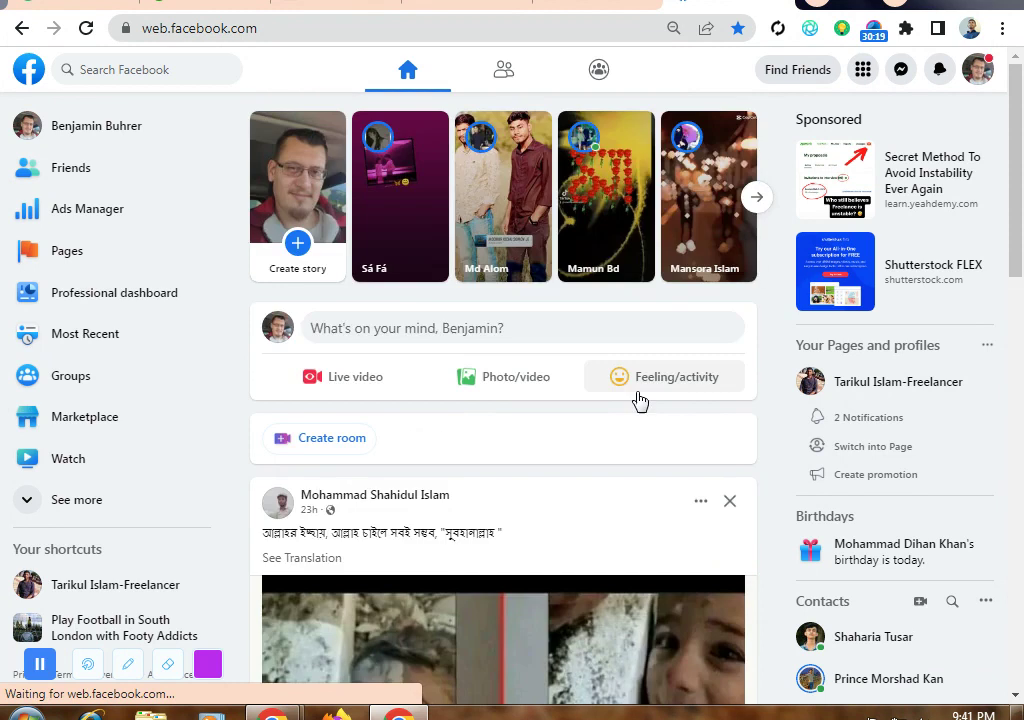
scroll(586, 408, "down", 15)
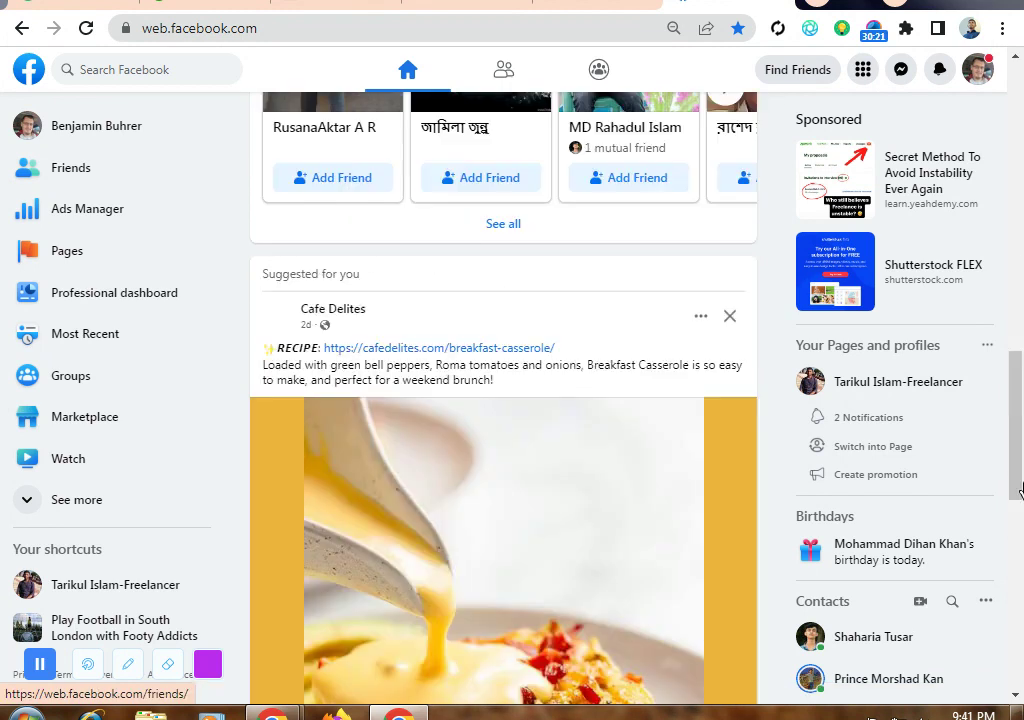
scroll(567, 373, "up", 10)
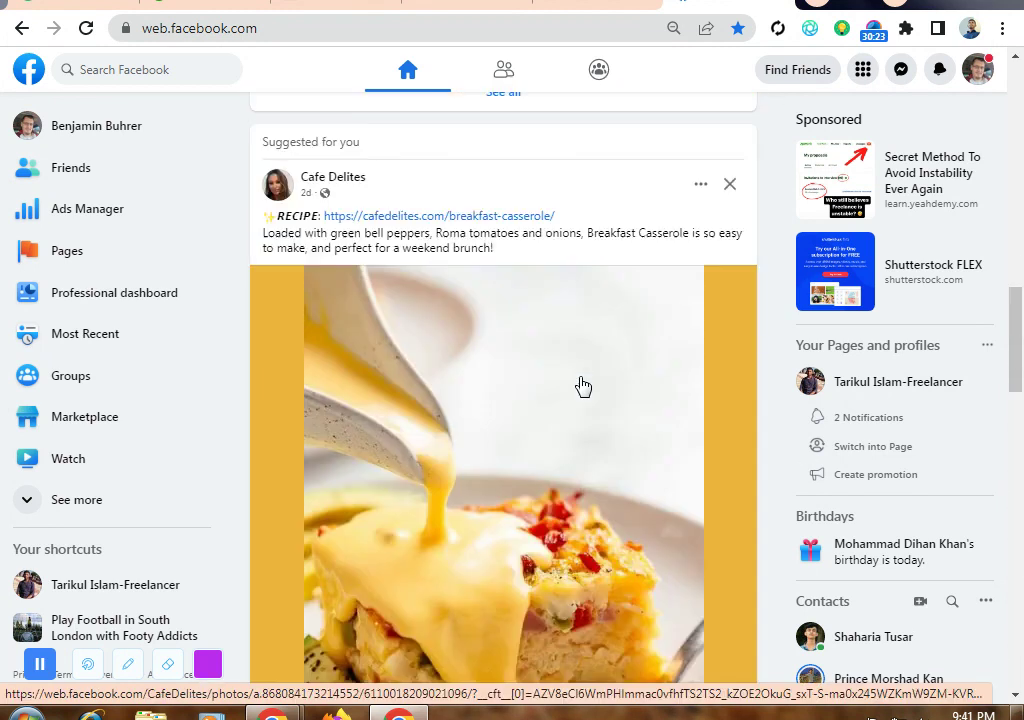
scroll(583, 386, "down", 15)
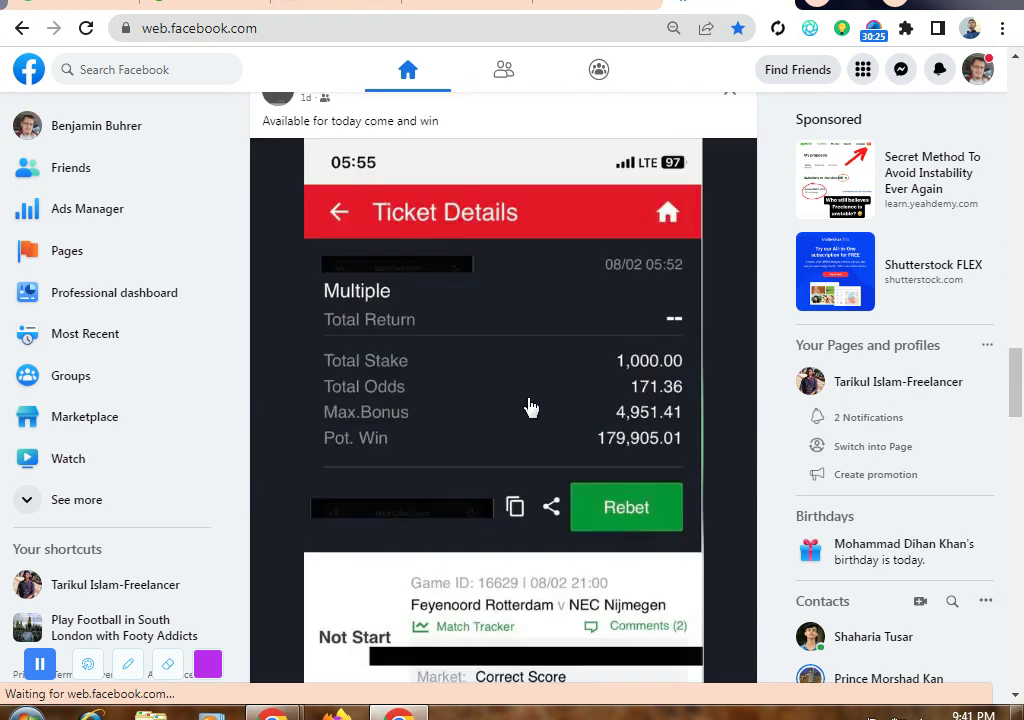
scroll(540, 385, "up", 3)
scroll(541, 380, "down", 20)
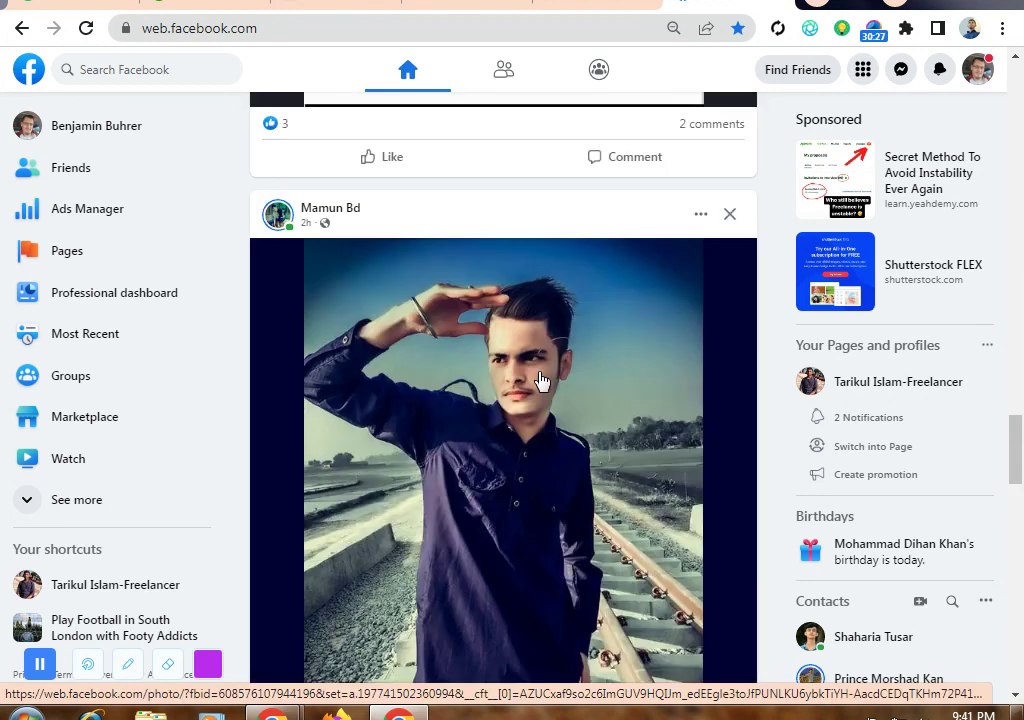
scroll(573, 387, "down", 2)
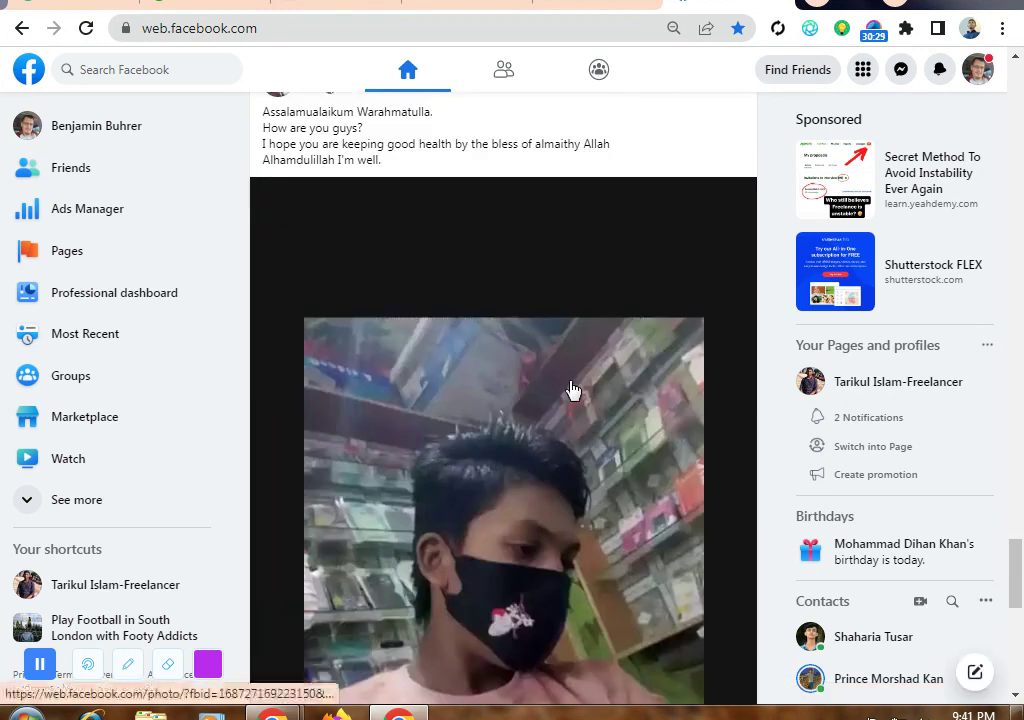
scroll(571, 389, "up", 1)
scroll(571, 389, "down", 8)
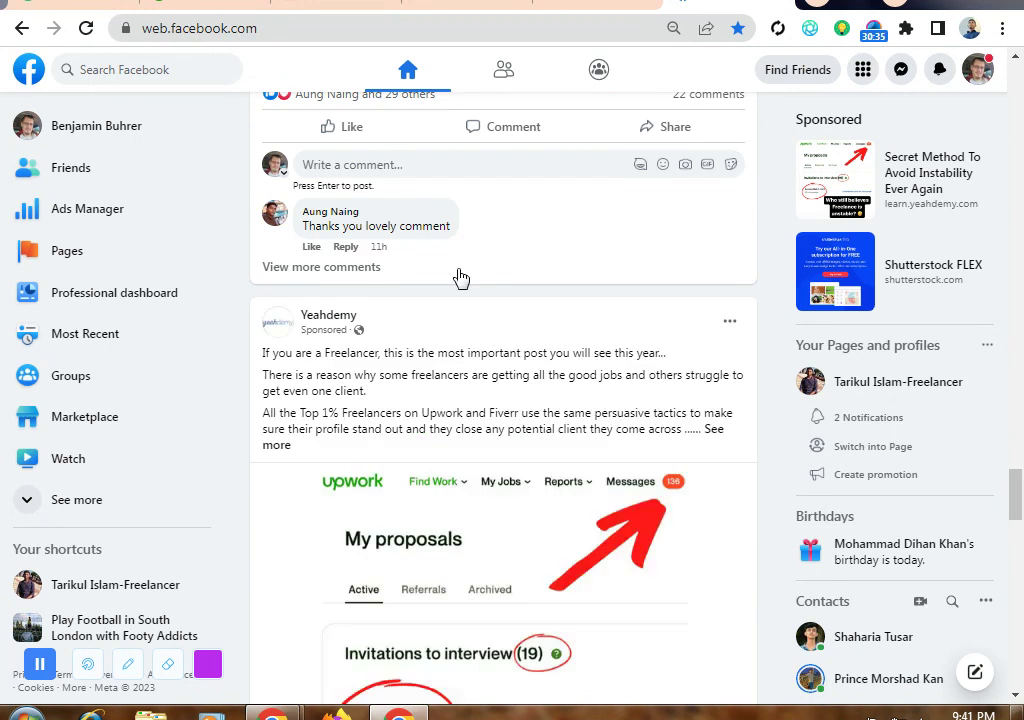
Examine the sponsored Yeahdemy post's primary text, image, headline, description and Shop now call to action.
scroll(470, 330, "down", 2)
scroll(333, 313, "down", 2)
scroll(512, 345, "up", 1)
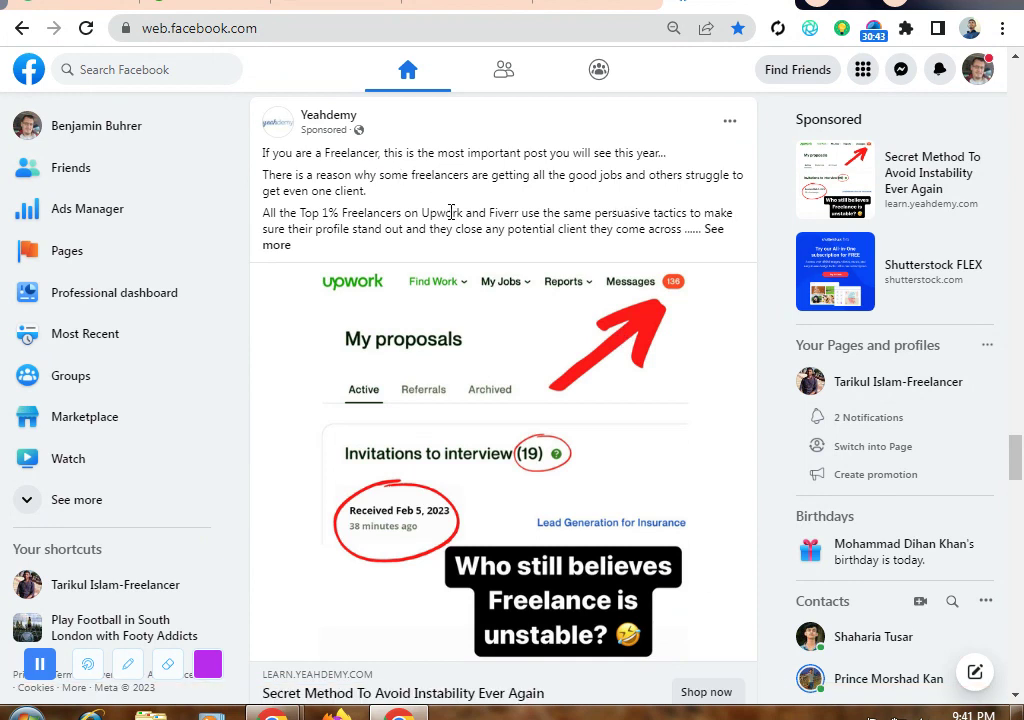
scroll(578, 296, "down", 1)
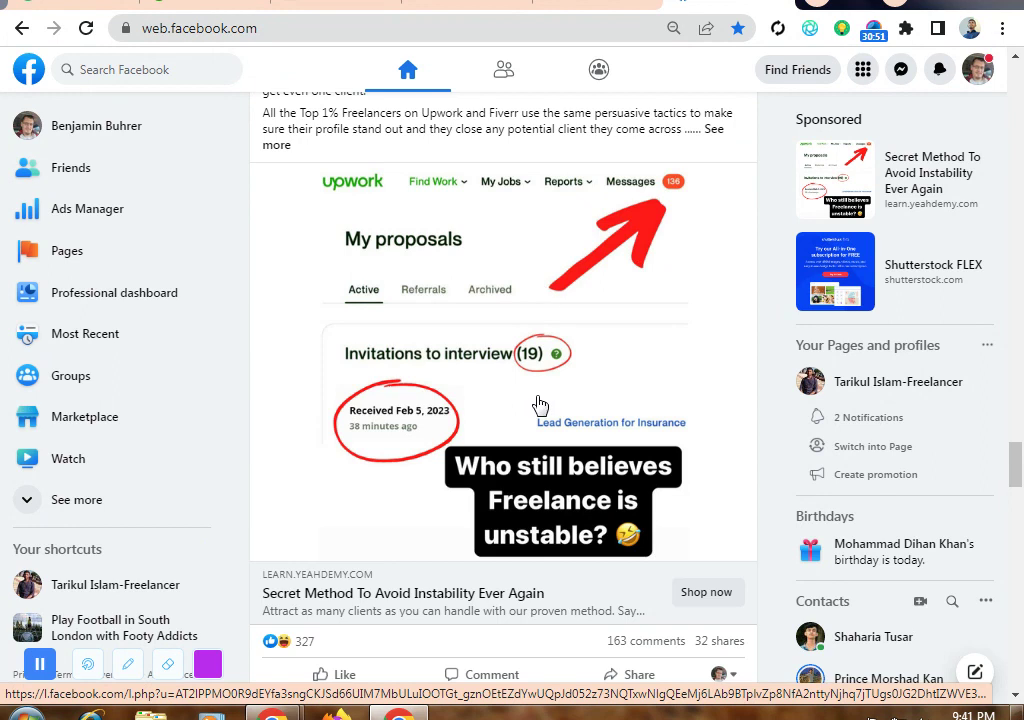
scroll(530, 361, "down", 5)
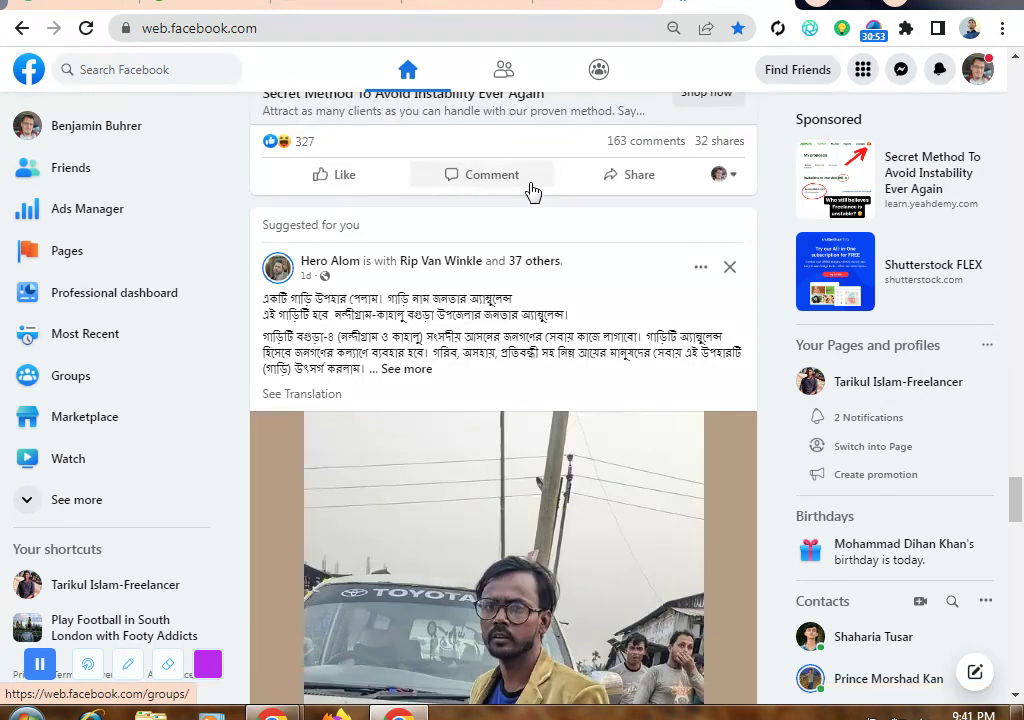
scroll(560, 230, "up", 1)
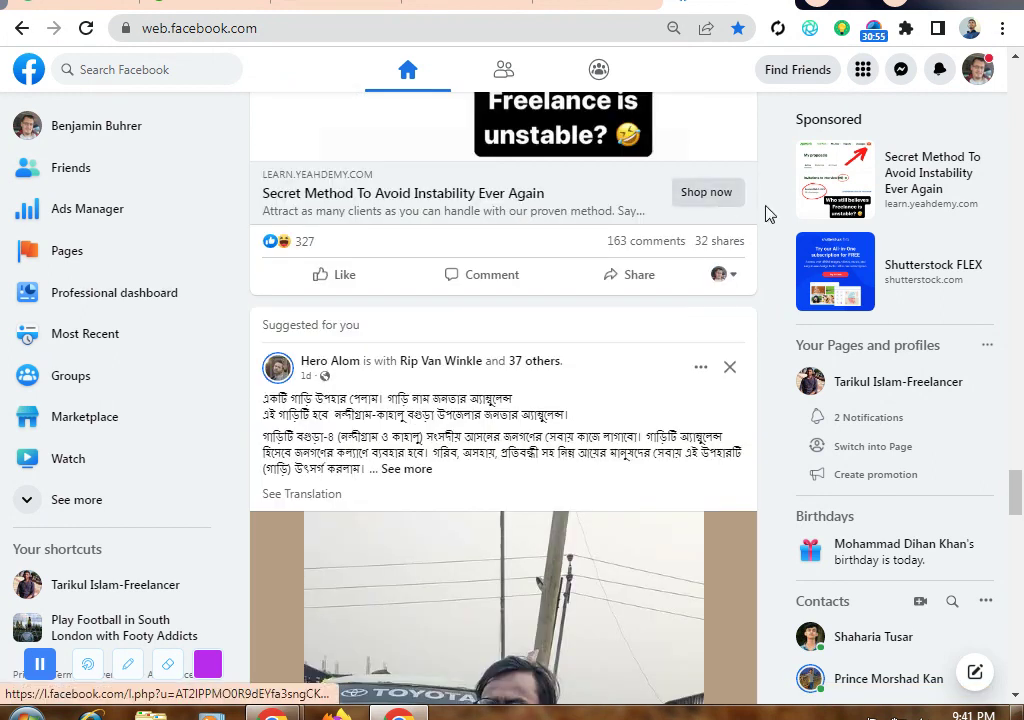
scroll(548, 215, "up", 2)
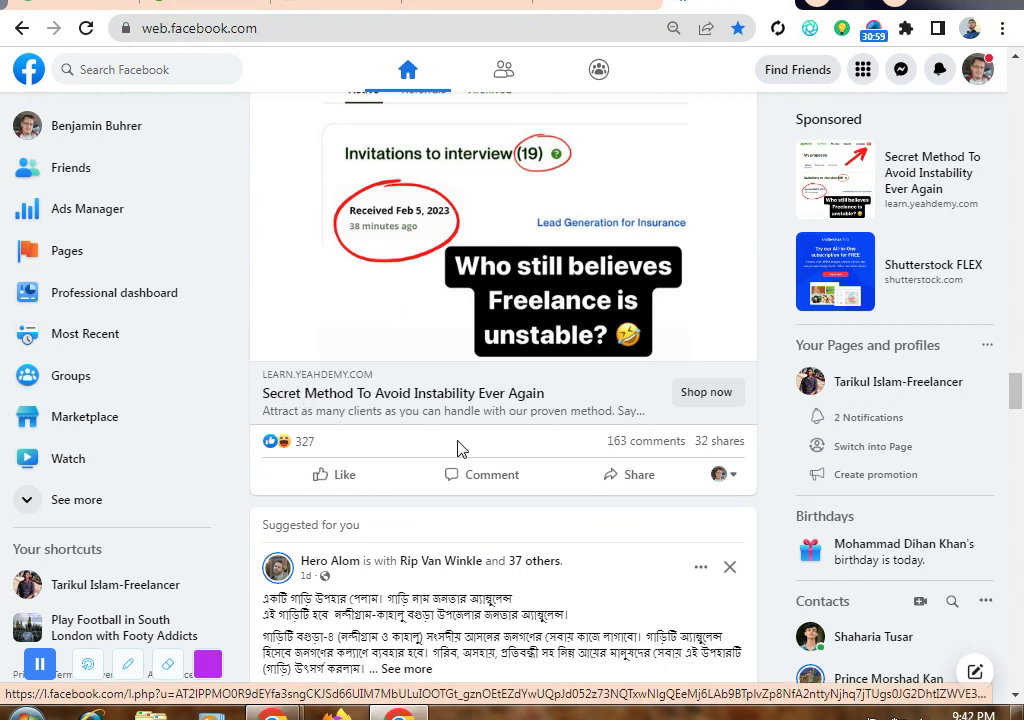
scroll(430, 229, "up", 2)
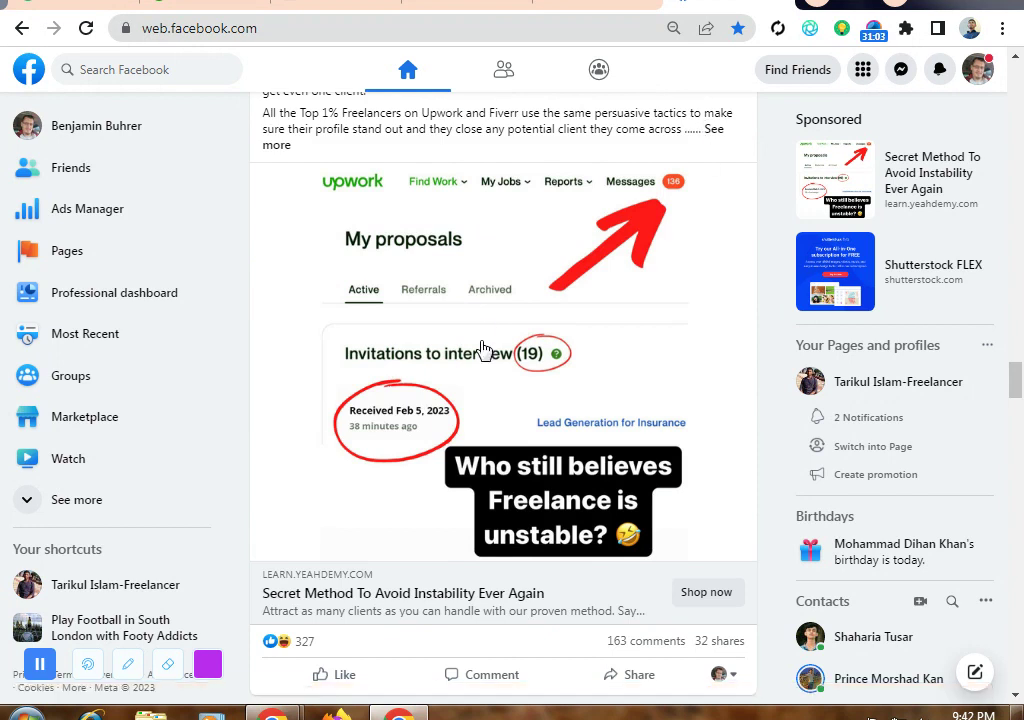
scroll(577, 333, "down", 3)
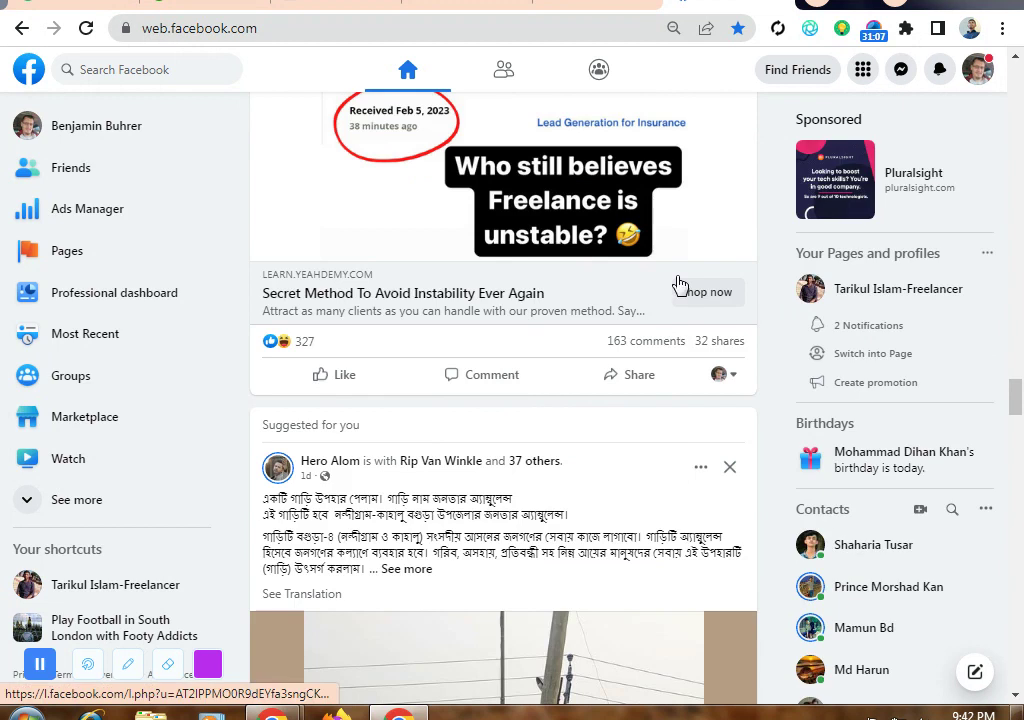
scroll(679, 286, "up", 4)
scroll(446, 389, "down", 2)
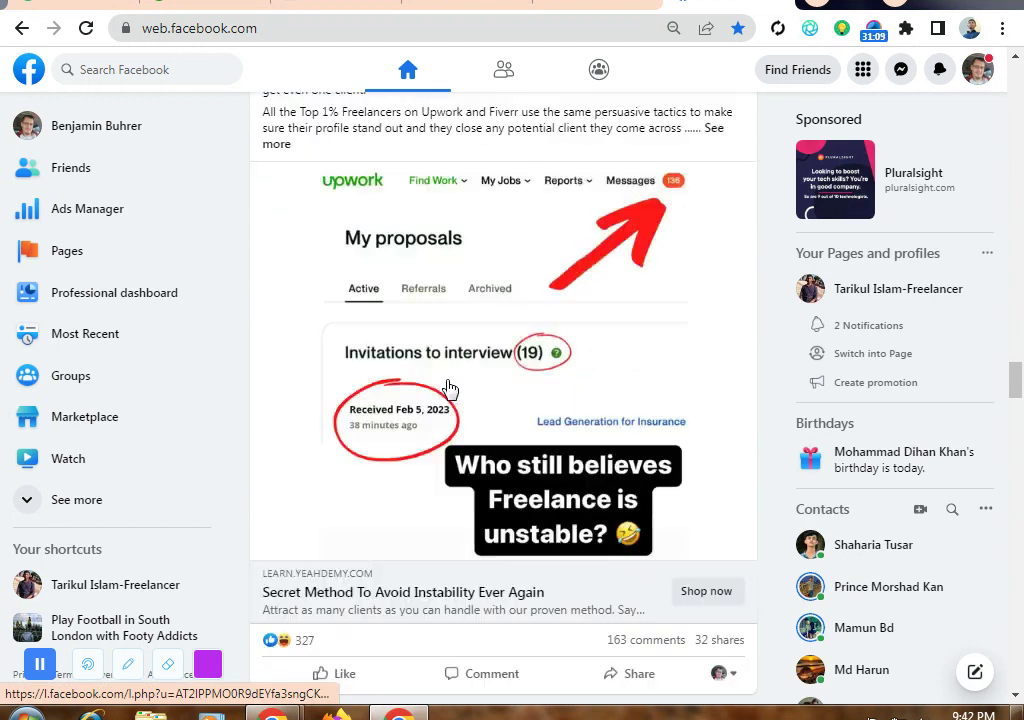